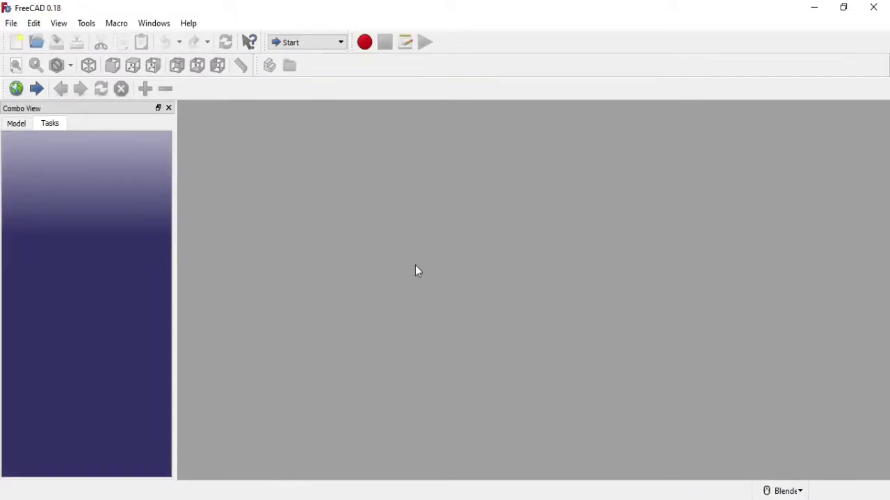
Switch to the Part Design workbench and start a new document.
{"action": "left_click", "coordinate": [327, 43]}
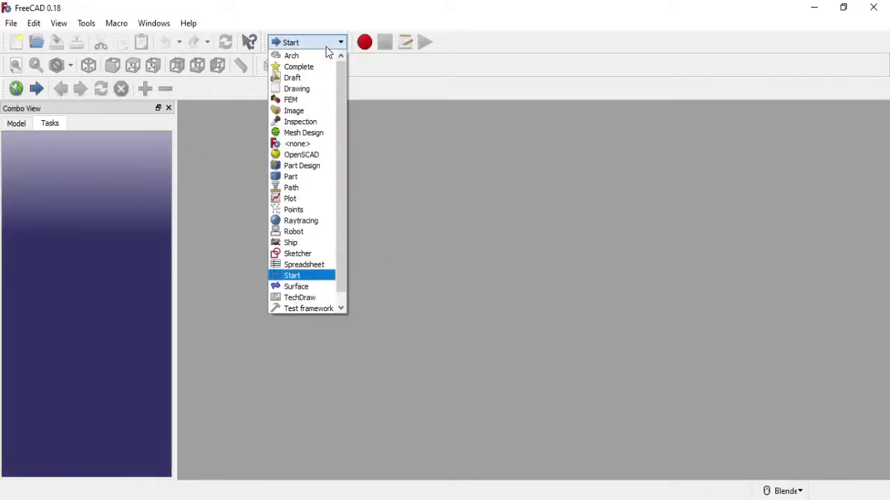
{"action": "left_click", "coordinate": [311, 166]}
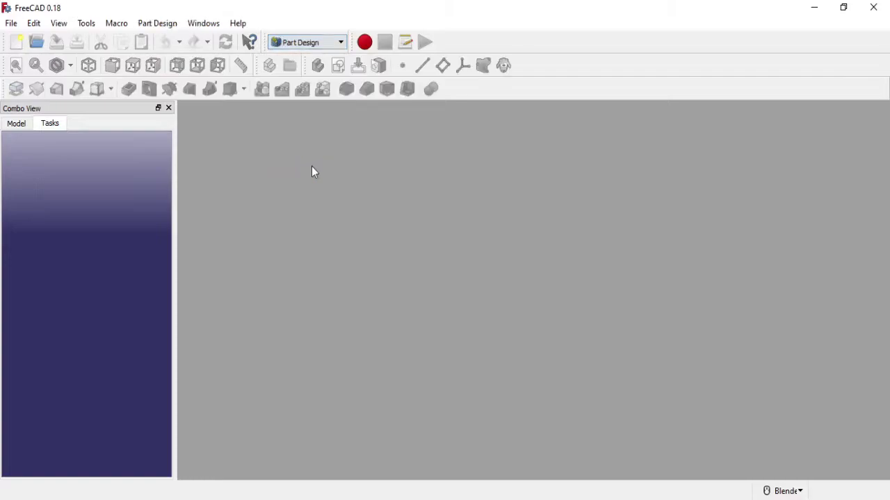
{"action": "left_click", "coordinate": [16, 41]}
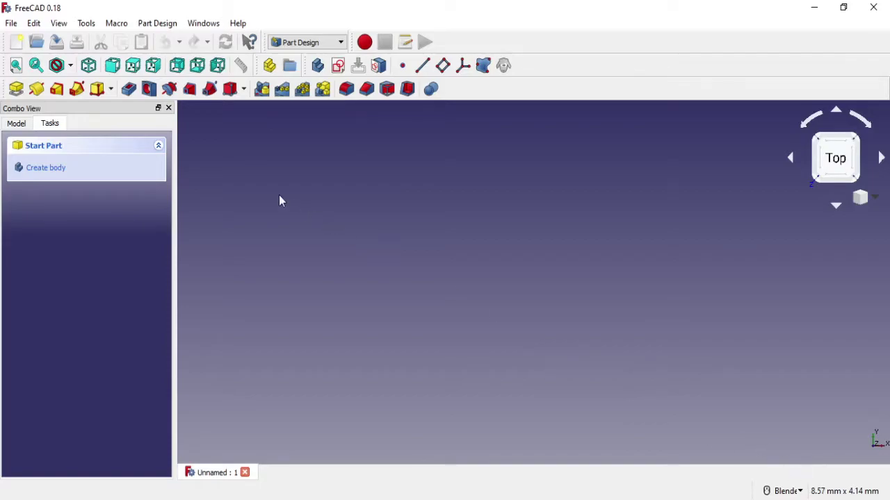
Create a new sketch on the XY_Plane.
{"action": "left_click", "coordinate": [338, 65]}
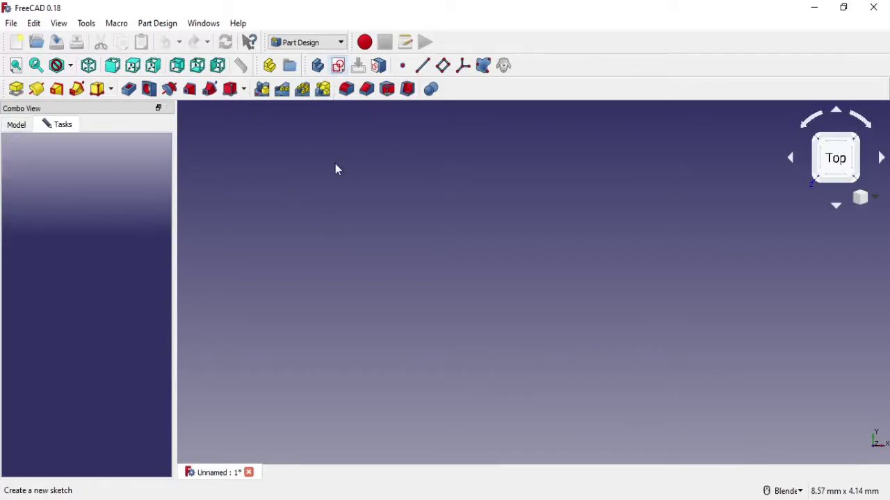
{"action": "middle_click_drag", "start_coordinate": [481, 249], "coordinate": [502, 271]}
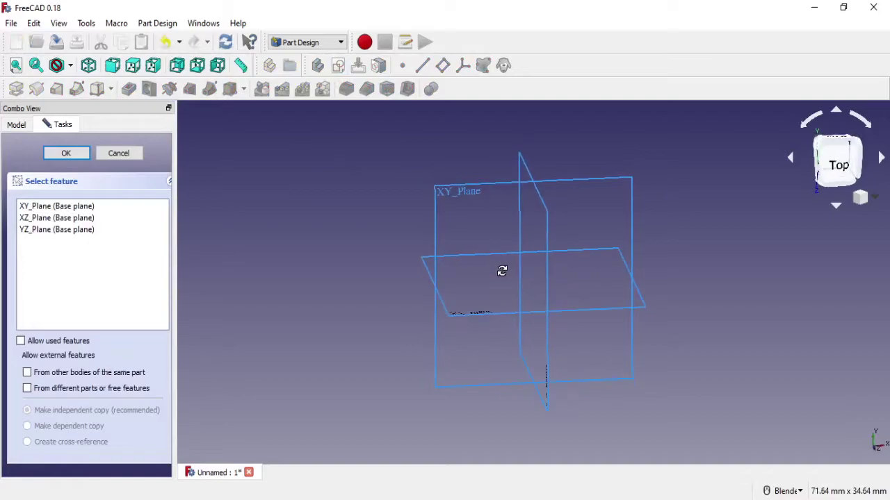
{"action": "left_click", "coordinate": [584, 181]}
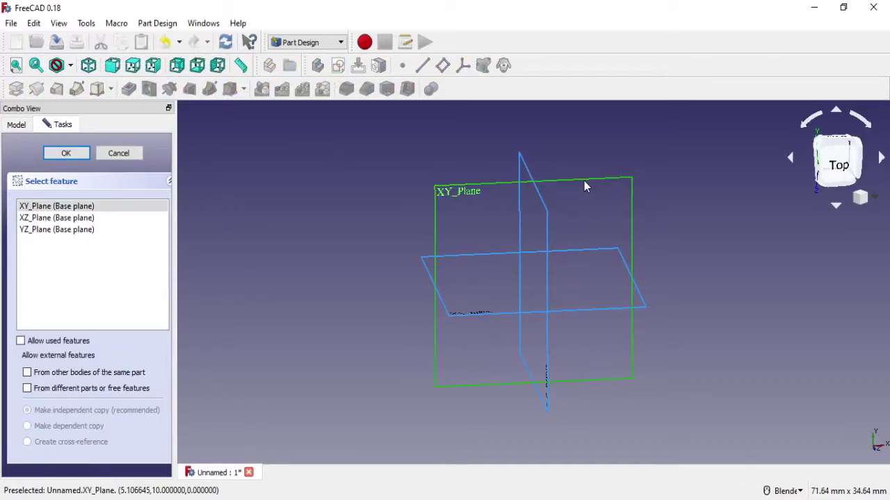
{"action": "left_click", "coordinate": [66, 153]}
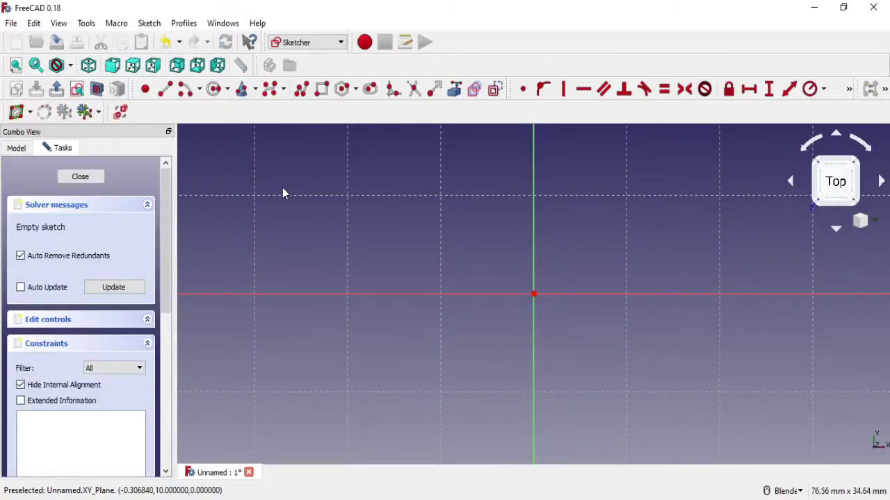
{"action": "left_click", "coordinate": [794, 496]}
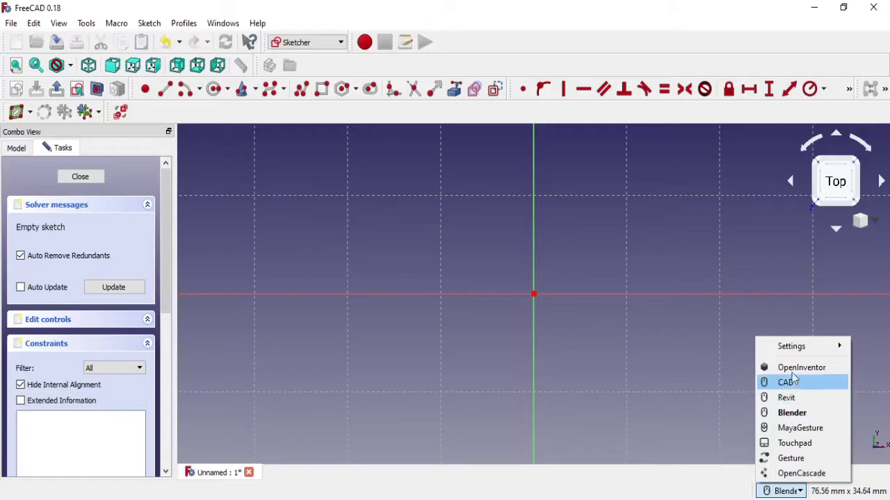
{"action": "mouse_move", "coordinate": [799, 345]}
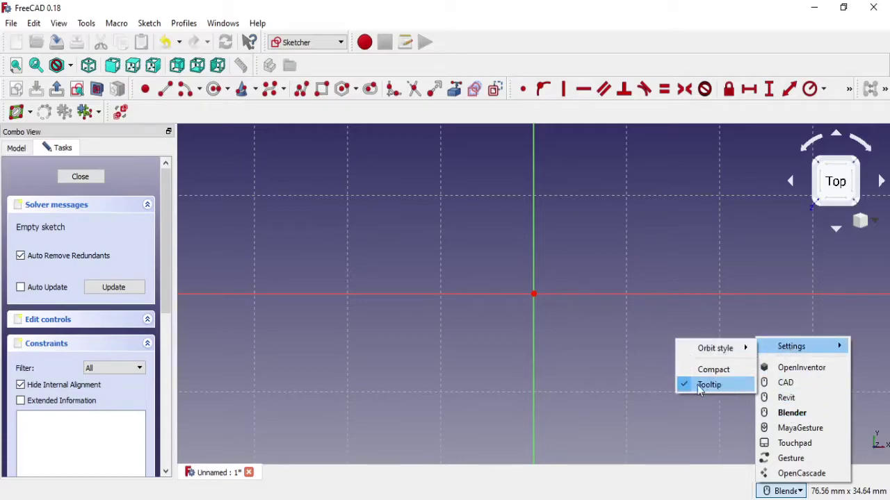
{"action": "mouse_move", "coordinate": [716, 348]}
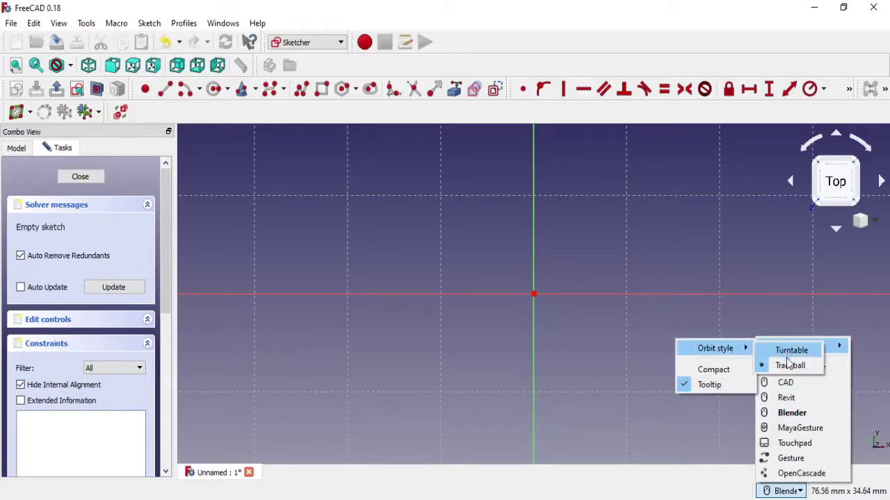
{"action": "left_click", "coordinate": [640, 328]}
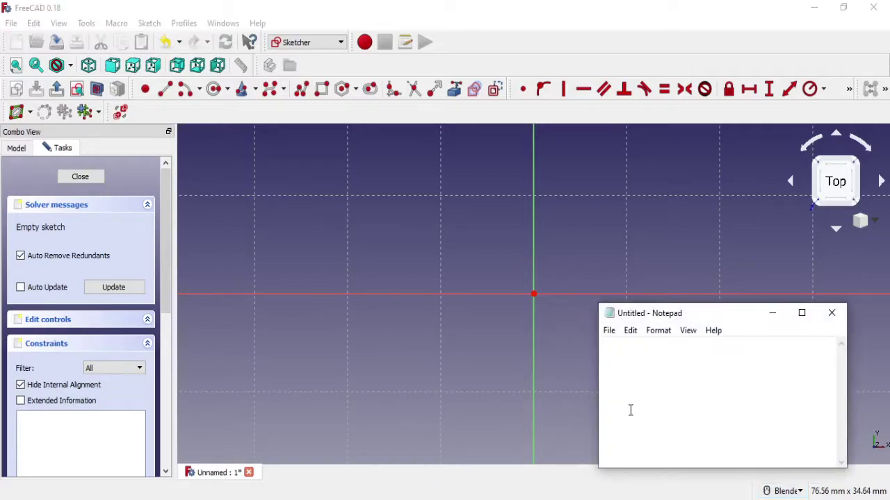
{"action": "type", "text": "I using \"Blender\" mo"}
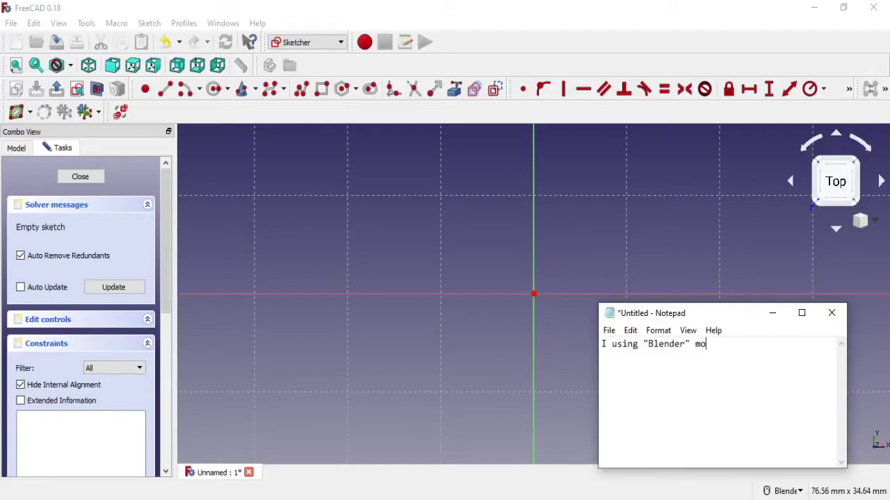
{"action": "type", "text": "use navigation "}
{"action": "type", "text": "style"}
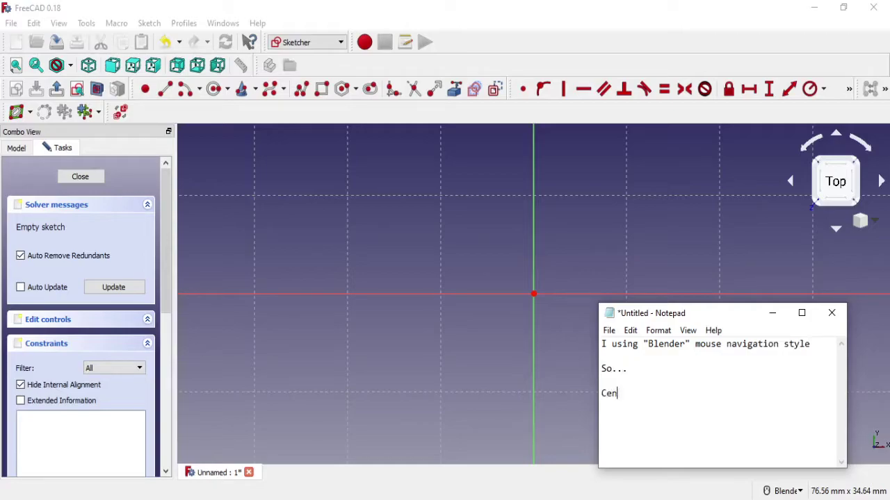
{"action": "type", "text": "terclick = ro"}
{"action": "type", "text": "tate"}
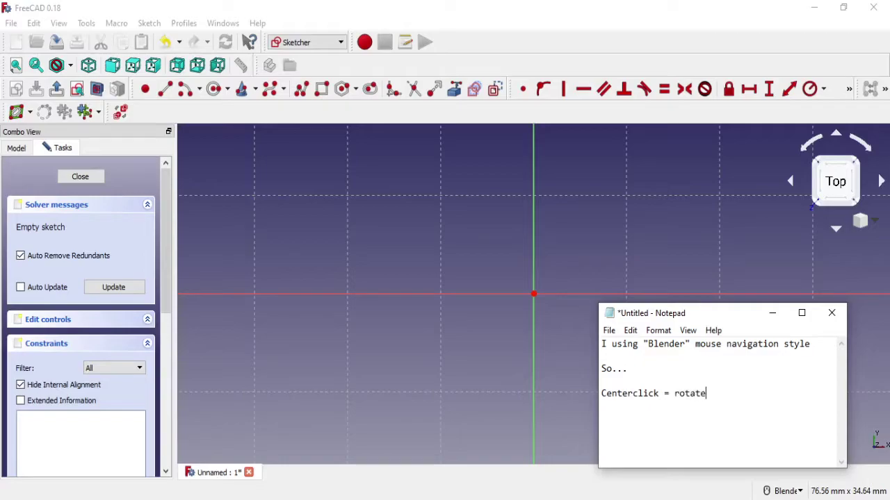
{"action": "left_click", "coordinate": [549, 306]}
{"action": "mouse_move", "coordinate": [549, 304]}
{"action": "middle_mouse_down"}
{"action": "mouse_move", "coordinate": [524, 294]}
{"action": "mouse_move", "coordinate": [575, 328]}
{"action": "mouse_move", "coordinate": [602, 268]}
{"action": "mouse_move", "coordinate": [516, 260]}
{"action": "mouse_move", "coordinate": [512, 285]}
{"action": "mouse_move", "coordinate": [577, 312]}
{"action": "middle_mouse_up"}
{"action": "left_click", "coordinate": [837, 182]}
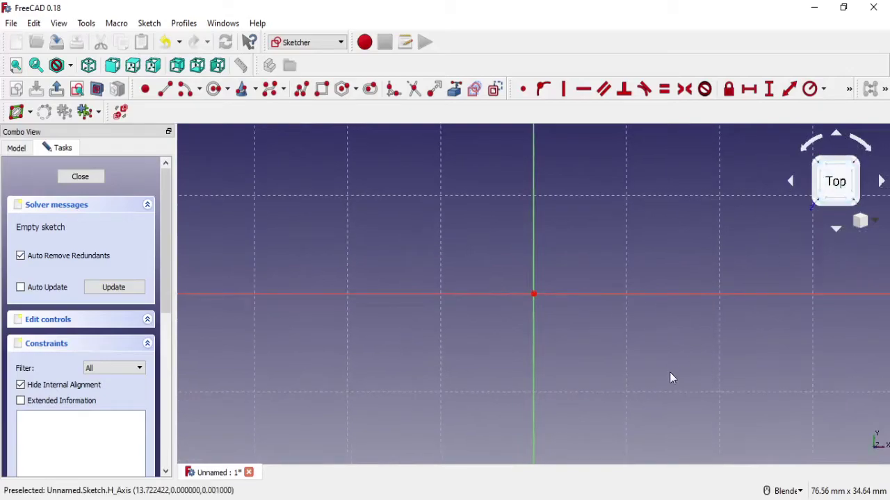
{"action": "key", "text": "alt+Tab"}
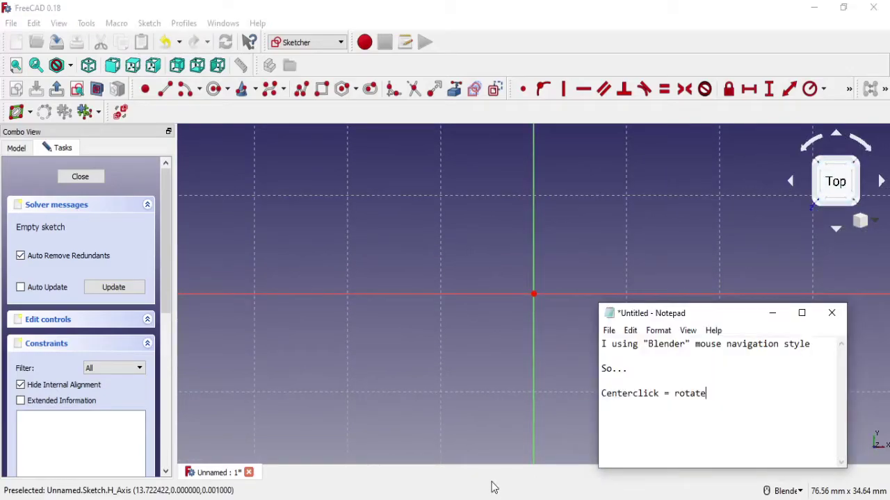
{"action": "type", "text": "Centerclick + sh"}
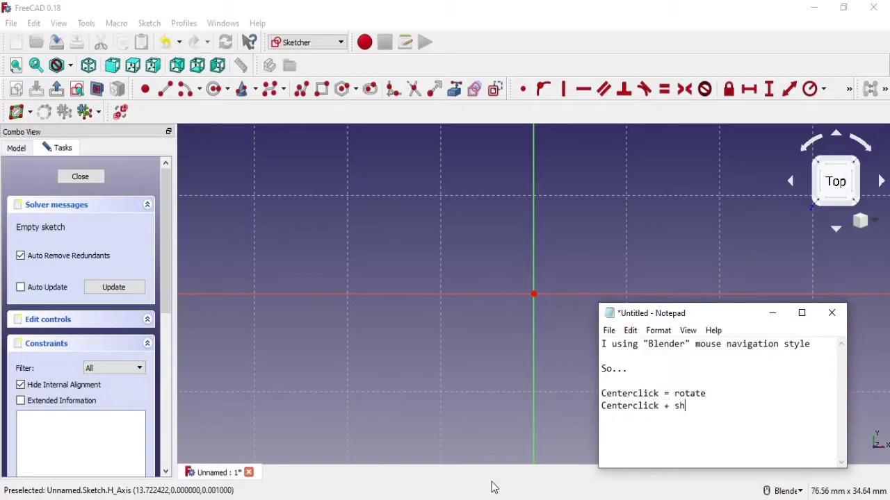
{"action": "type", "text": "move"}
{"action": "mouse_move", "coordinate": [497, 280]}
{"action": "middle_mouse_down", "text": "shift"}
{"action": "mouse_move", "coordinate": [367, 191]}
{"action": "mouse_move", "coordinate": [670, 264]}
{"action": "mouse_move", "coordinate": [324, 301]}
{"action": "mouse_move", "coordinate": [715, 387]}
{"action": "mouse_move", "coordinate": [479, 255]}
{"action": "mouse_move", "coordinate": [504, 274]}
{"action": "middle_mouse_up", "text": "shift"}
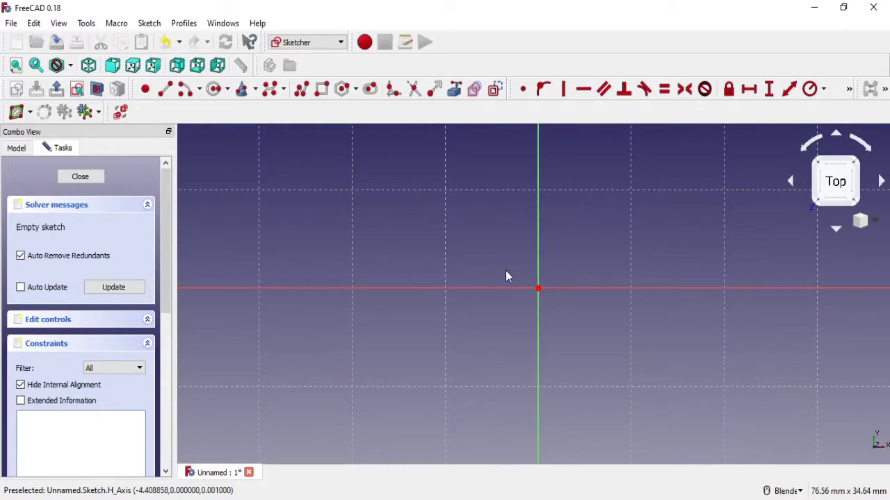
{"action": "key", "text": "alt+Tab"}
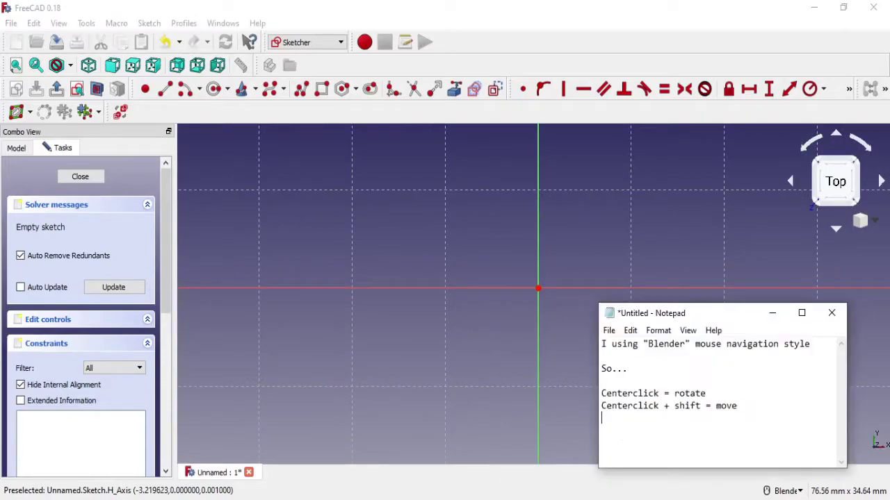
{"action": "type", "text": "Centercl"}
{"action": "type", "text": "ick + ctrl = zo"}
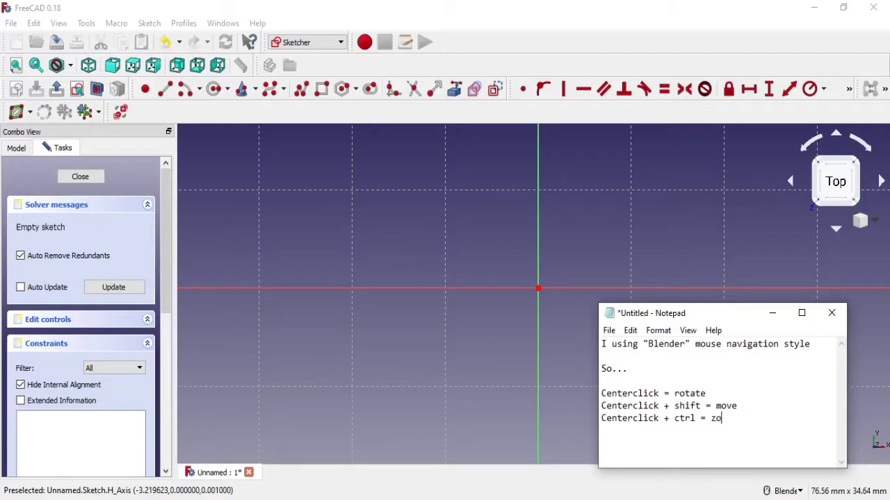
{"action": "type", "text": "m in / zoom out"}
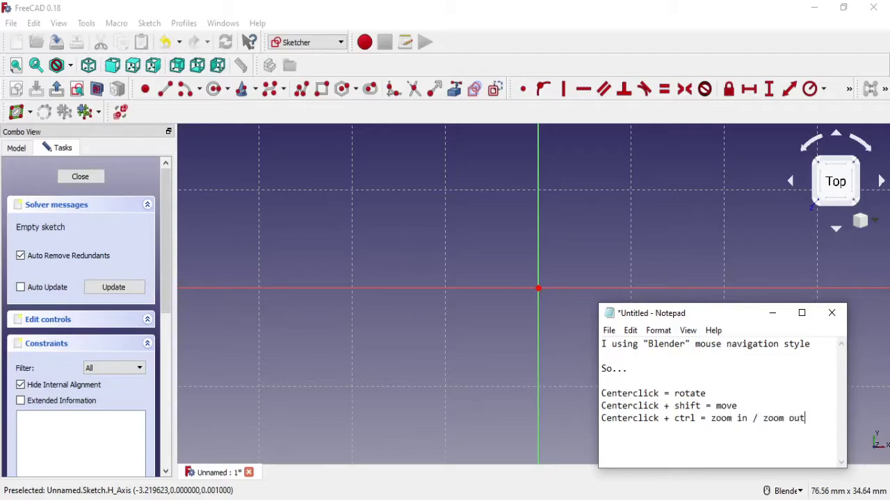
{"action": "left_click", "coordinate": [504, 317]}
{"action": "mouse_move", "coordinate": [504, 317]}
{"action": "middle_mouse_down", "text": "ctrl"}
{"action": "mouse_move", "coordinate": [507, 331]}
{"action": "mouse_move", "coordinate": [499, 304]}
{"action": "middle_mouse_up", "text": "ctrl"}
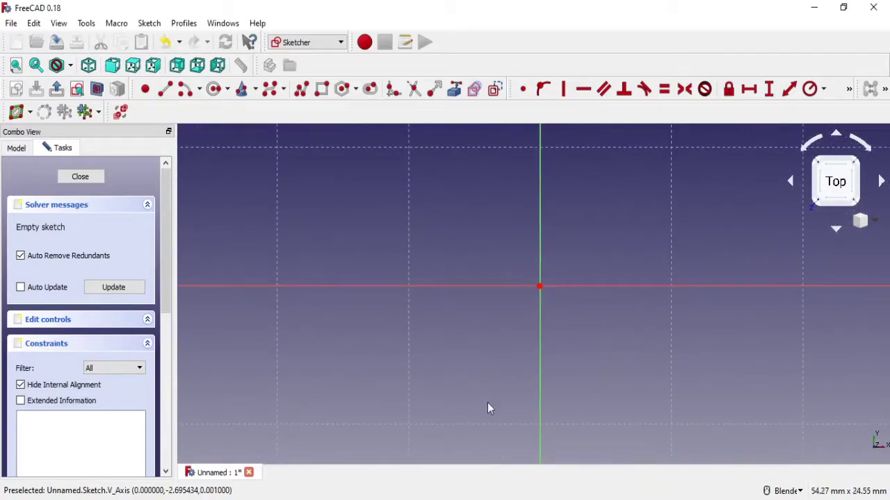
{"action": "key", "text": "alt+Tab"}
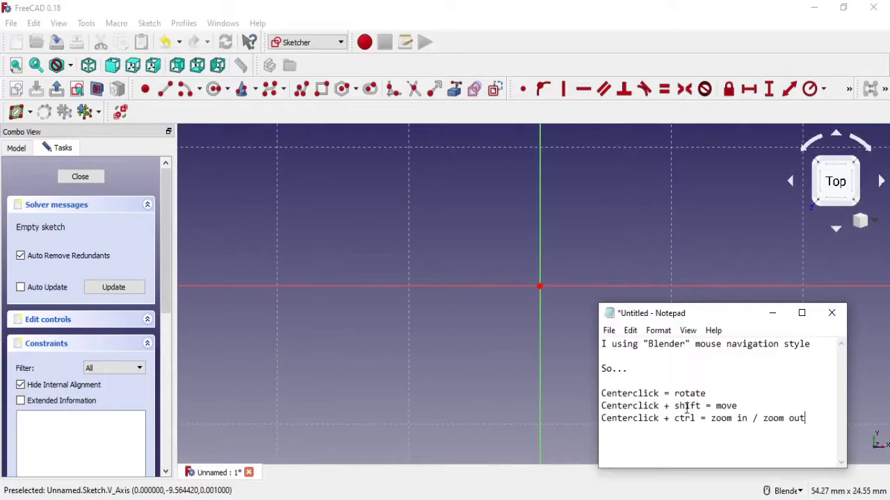
{"action": "key", "text": "ctrl+a"}
{"action": "key", "text": "Delete"}
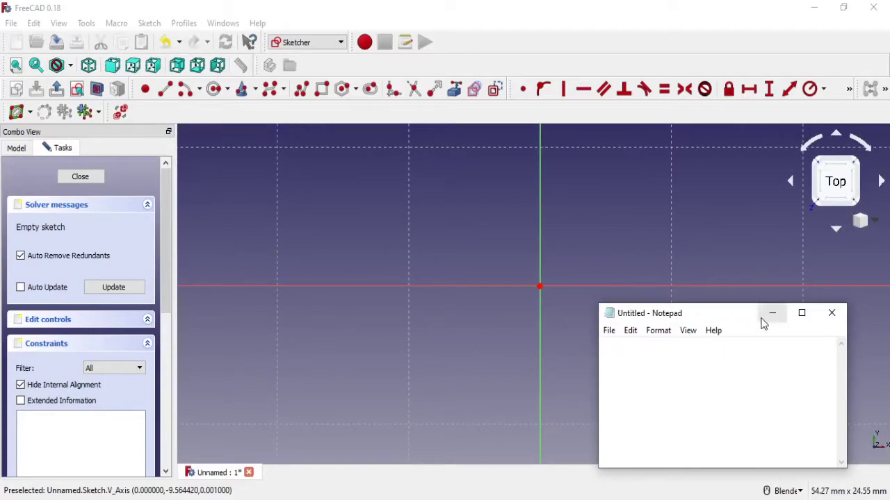
{"action": "left_click", "coordinate": [768, 317]}
Draw a rectangle with one corner at the sketch origin.
{"action": "scroll", "coordinate": [618, 264], "scroll_direction": "down", "scroll_amount": 3}
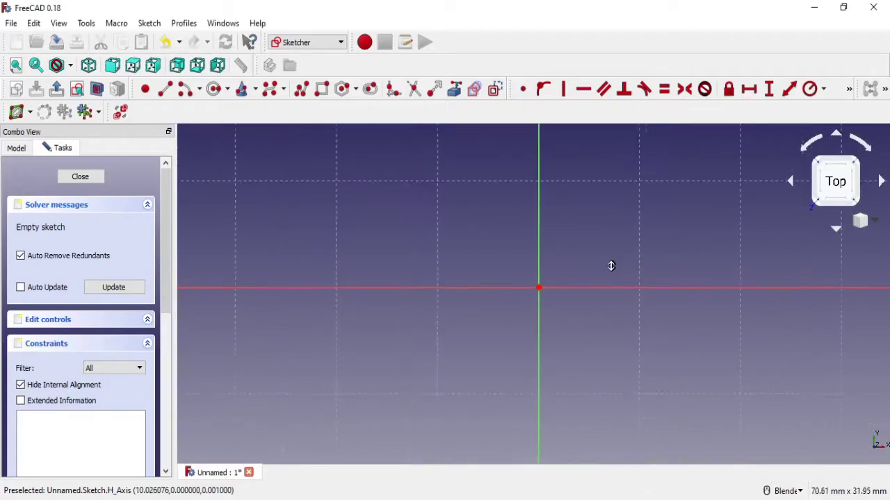
{"action": "middle_click_drag", "start_coordinate": [599, 261], "coordinate": [567, 261], "text": "shift"}
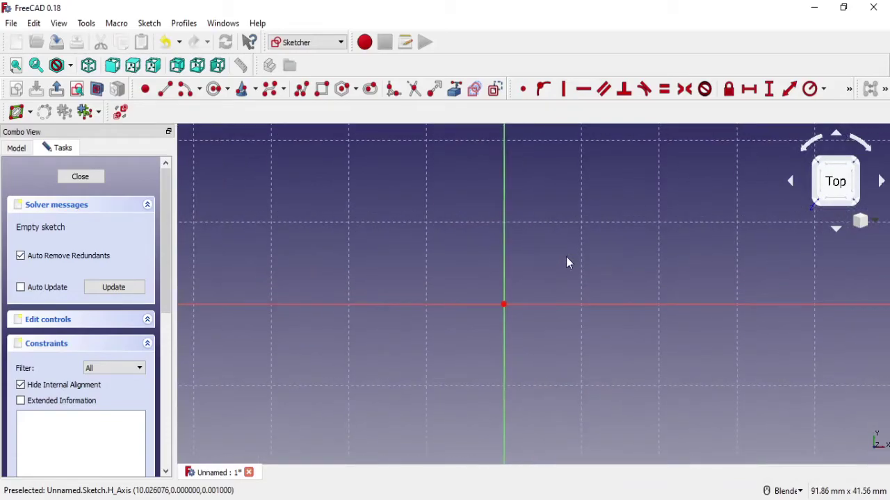
{"action": "left_click", "coordinate": [324, 90]}
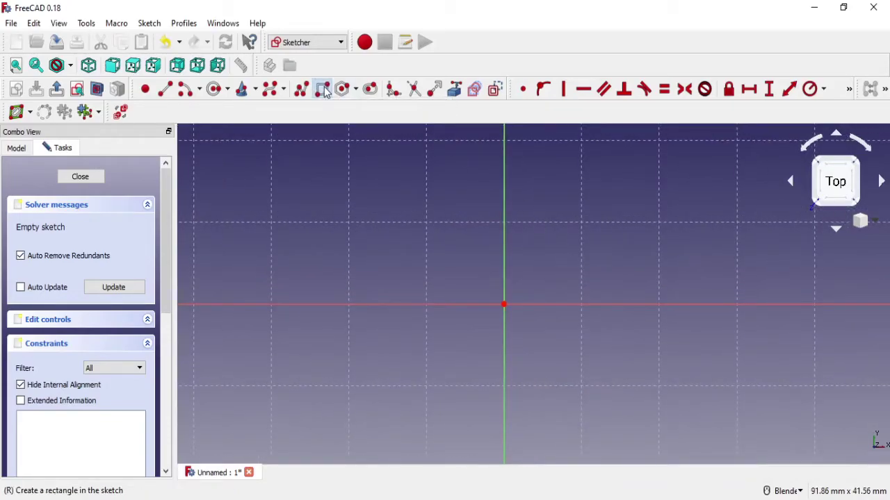
{"action": "left_click", "coordinate": [503, 304]}
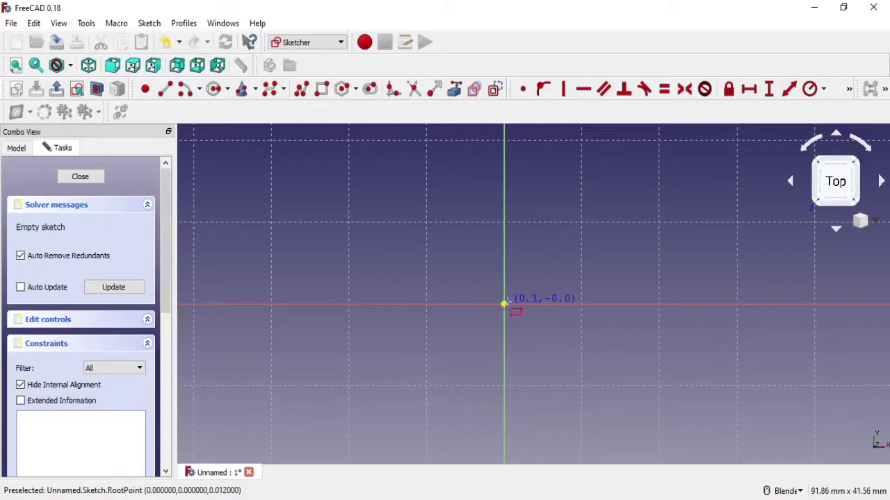
{"action": "scroll", "coordinate": [602, 234], "scroll_direction": "down", "scroll_amount": 4}
{"action": "middle_click_drag", "start_coordinate": [602, 234], "coordinate": [467, 367], "text": "shift"}
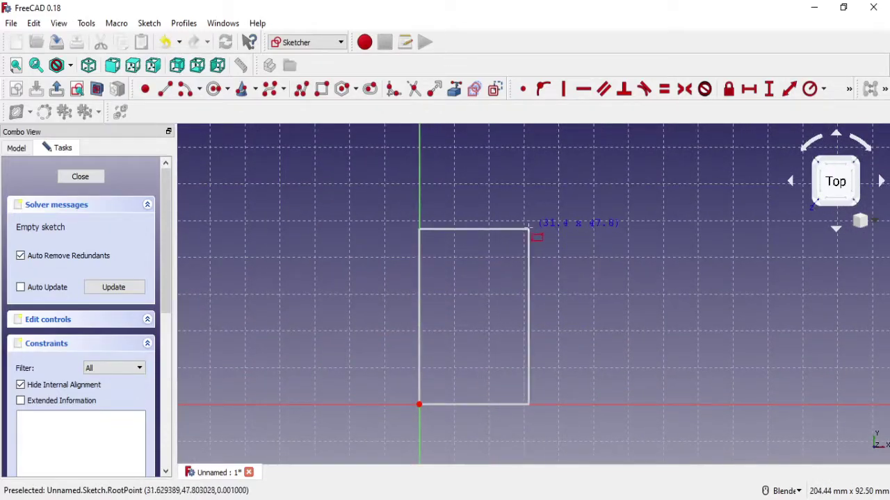
{"action": "left_click", "coordinate": [529, 228]}
{"action": "right_click", "coordinate": [558, 294]}
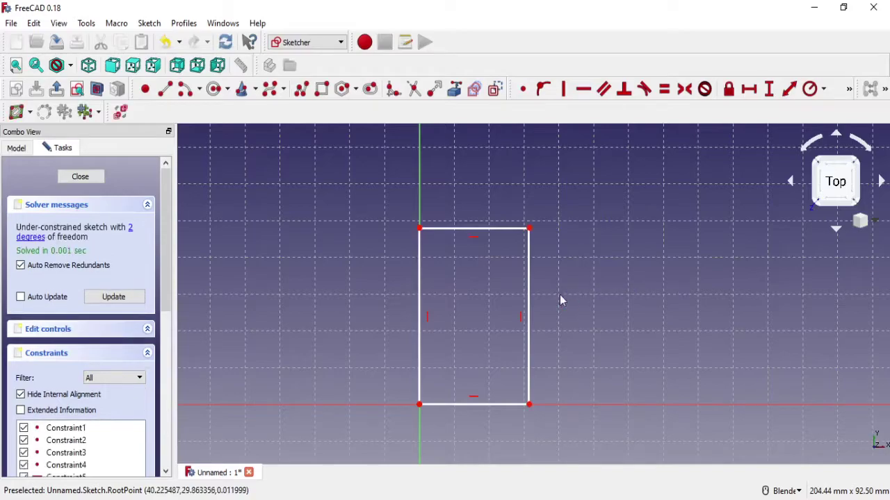
{"action": "middle_click_drag", "start_coordinate": [558, 295], "coordinate": [581, 250], "text": "shift"}
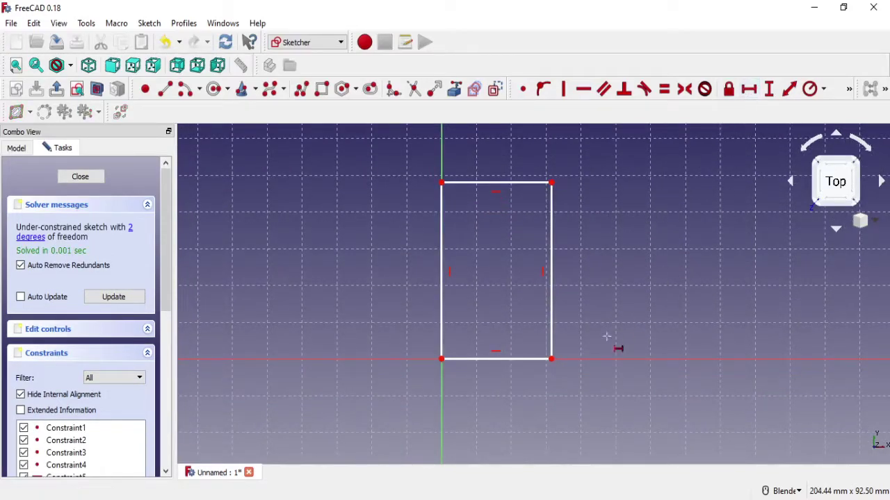
Dimension the rectangle's bottom edge to 60 mm and left edge height to 90 mm.
{"action": "left_click", "coordinate": [529, 360]}
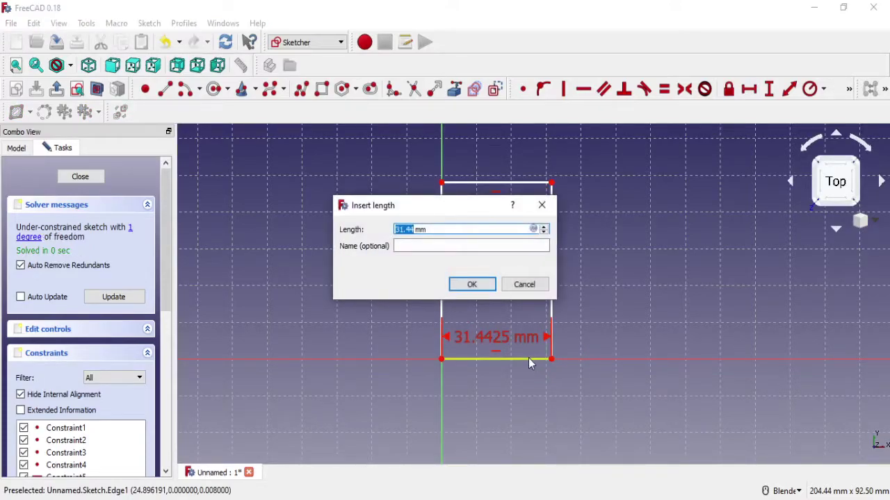
{"action": "type", "text": "60"}
{"action": "left_click", "coordinate": [472, 284]}
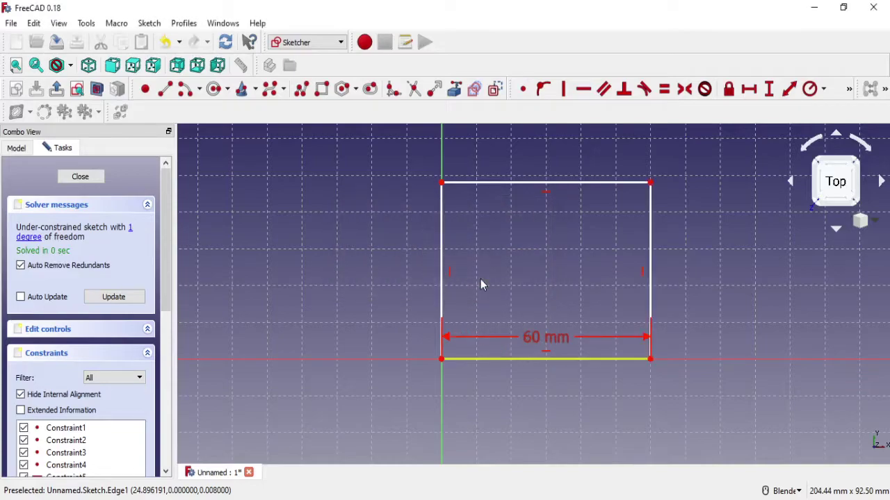
{"action": "left_click", "coordinate": [769, 89]}
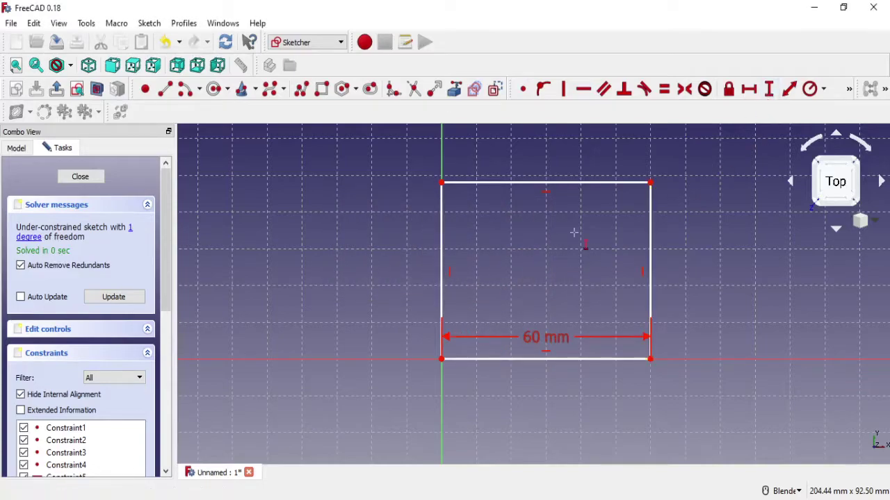
{"action": "left_click", "coordinate": [446, 244]}
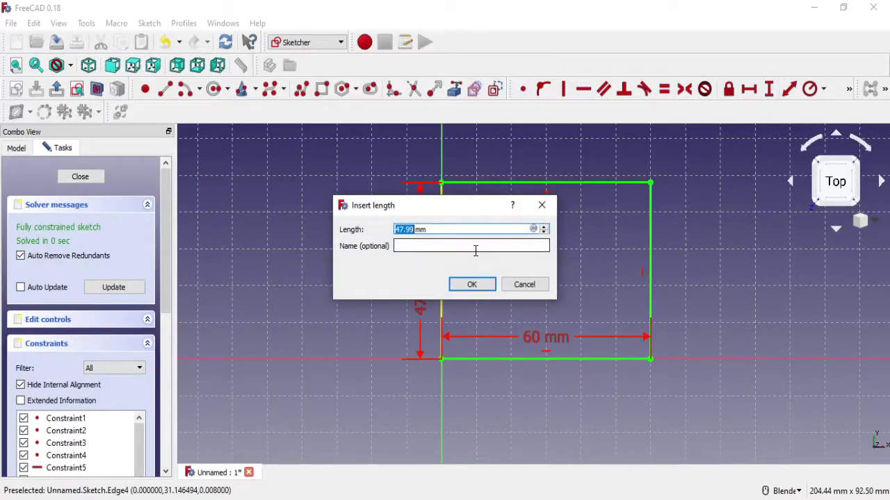
{"action": "type", "text": "90"}
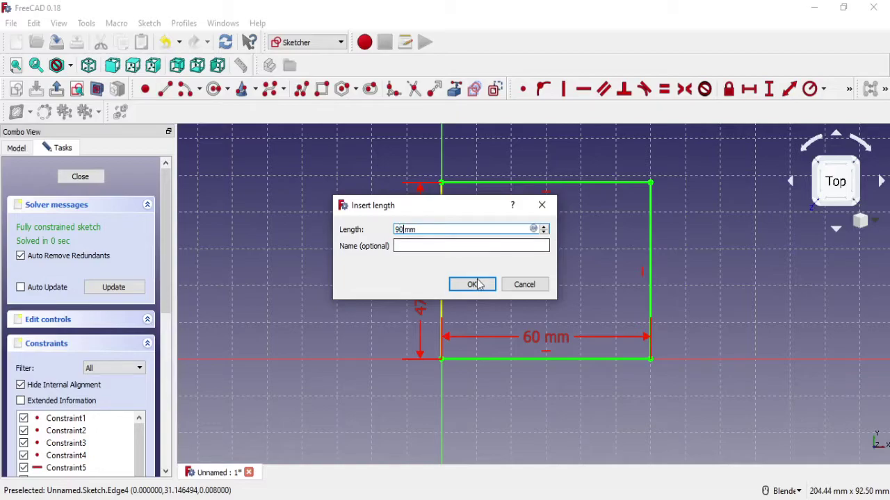
{"action": "left_click", "coordinate": [476, 279]}
Return to top view and delete the rectangle with all its dimensions.
{"action": "scroll", "coordinate": [476, 279], "scroll_direction": "down", "scroll_amount": 5}
{"action": "scroll", "coordinate": [466, 307], "scroll_direction": "up", "scroll_amount": 4}
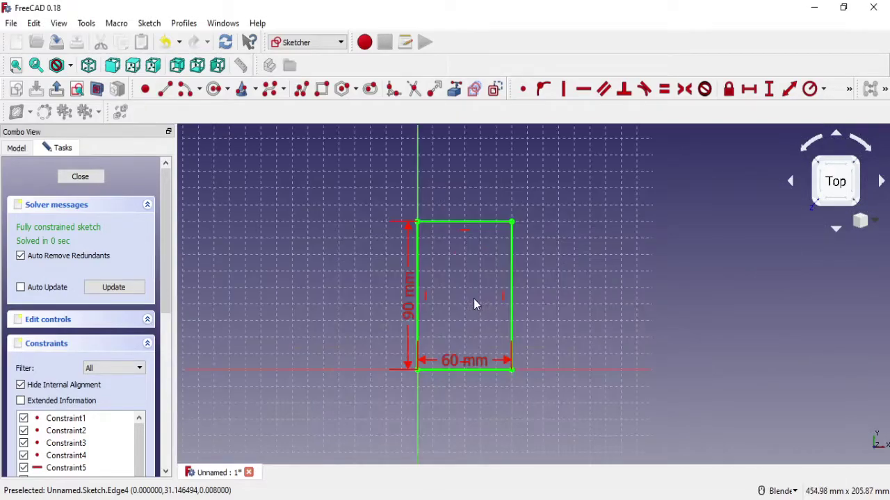
{"action": "mouse_move", "coordinate": [464, 306]}
{"action": "middle_mouse_down"}
{"action": "mouse_move", "coordinate": [469, 254]}
{"action": "mouse_move", "coordinate": [460, 280]}
{"action": "middle_mouse_up"}
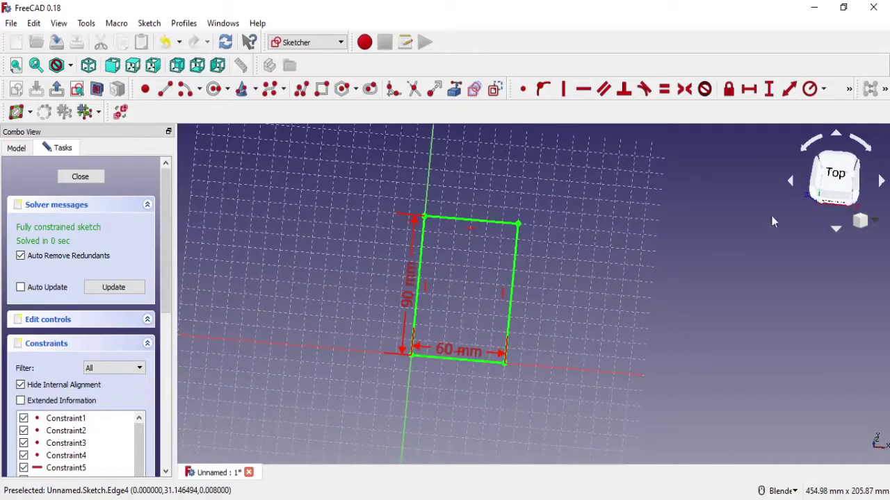
{"action": "left_click", "coordinate": [836, 175]}
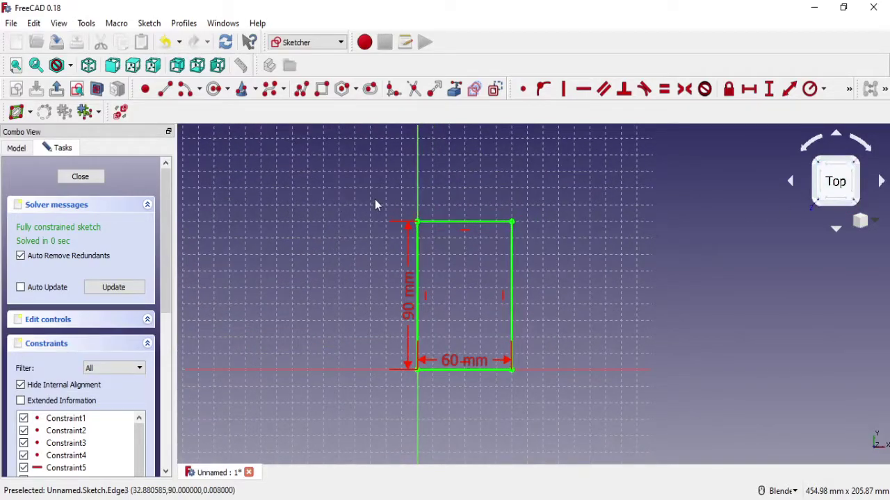
{"action": "left_click_drag", "start_coordinate": [375, 199], "coordinate": [570, 423]}
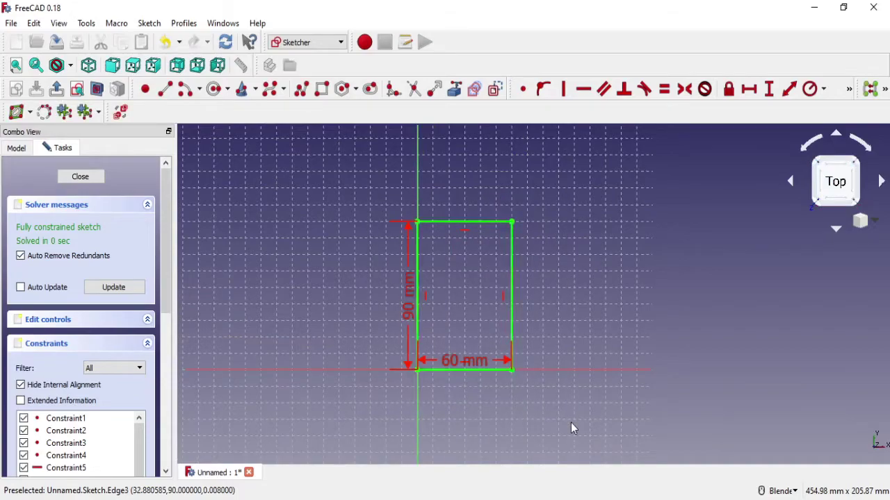
{"action": "key", "text": "Delete"}
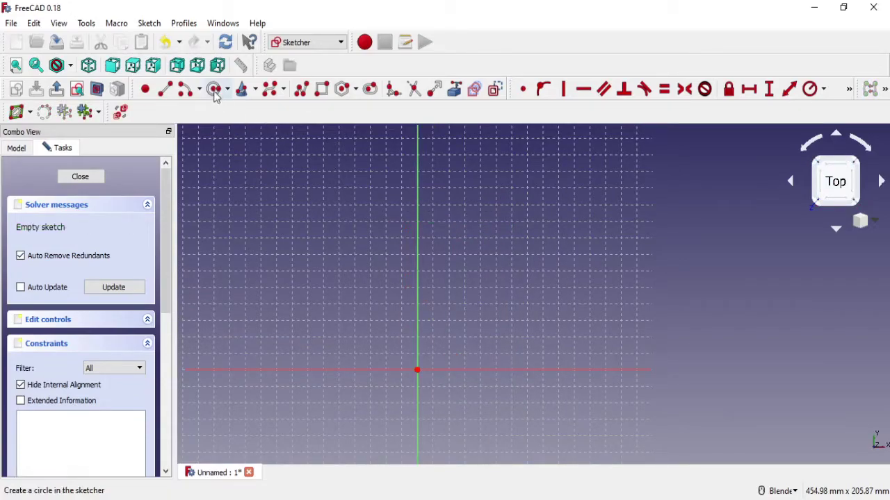
Draw four circles: one near the origin, one higher up, and two to the right.
{"action": "left_click", "coordinate": [216, 89]}
{"action": "left_click", "coordinate": [451, 329]}
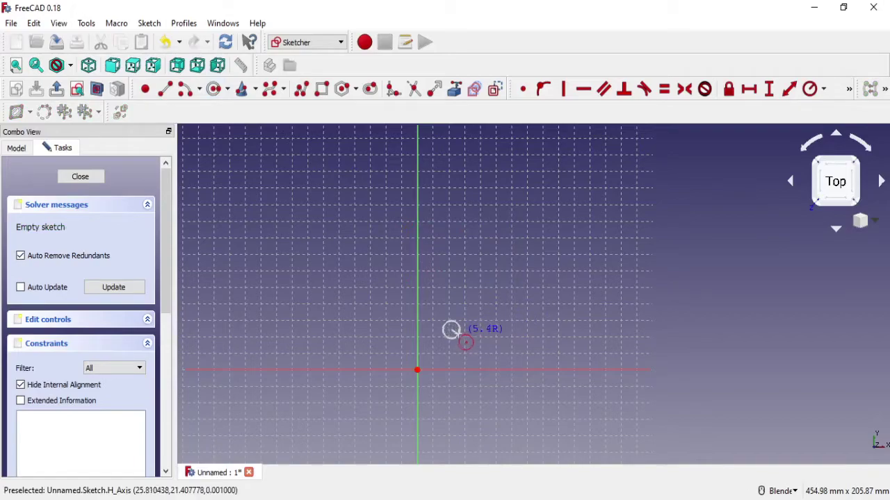
{"action": "left_click", "coordinate": [460, 335]}
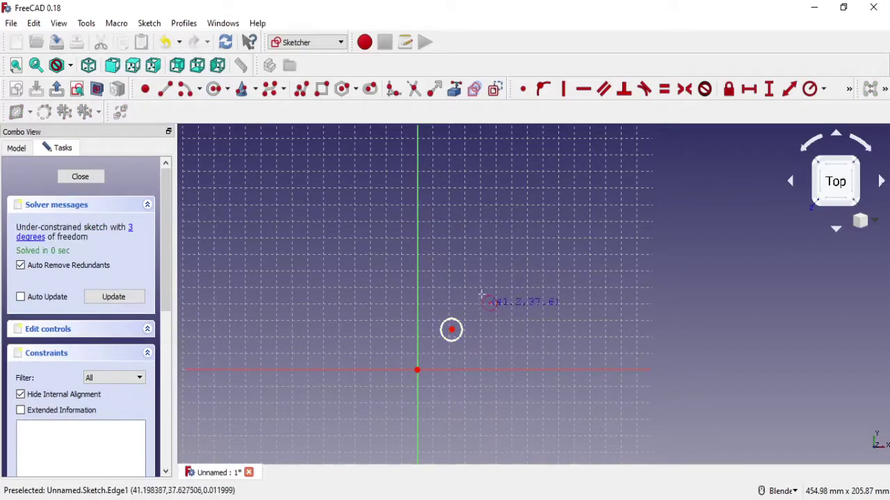
{"action": "left_click", "coordinate": [490, 212]}
{"action": "left_click", "coordinate": [502, 219]}
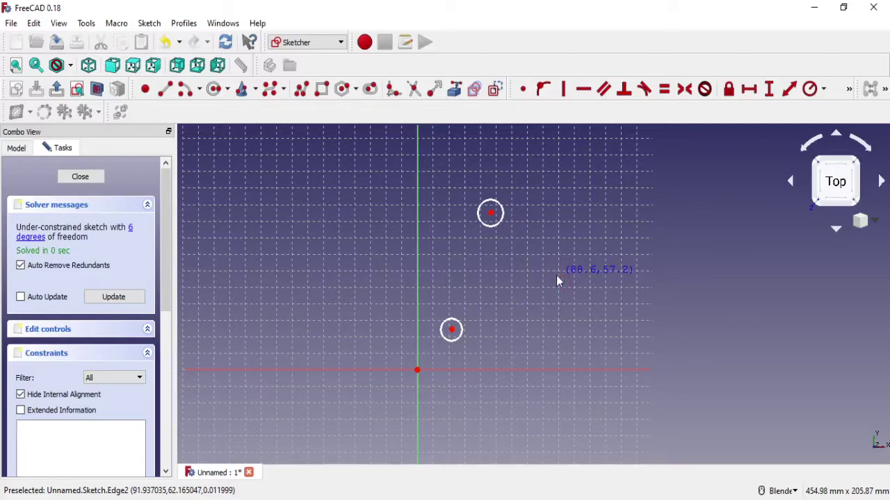
{"action": "left_click", "coordinate": [556, 276]}
{"action": "left_click", "coordinate": [562, 290]}
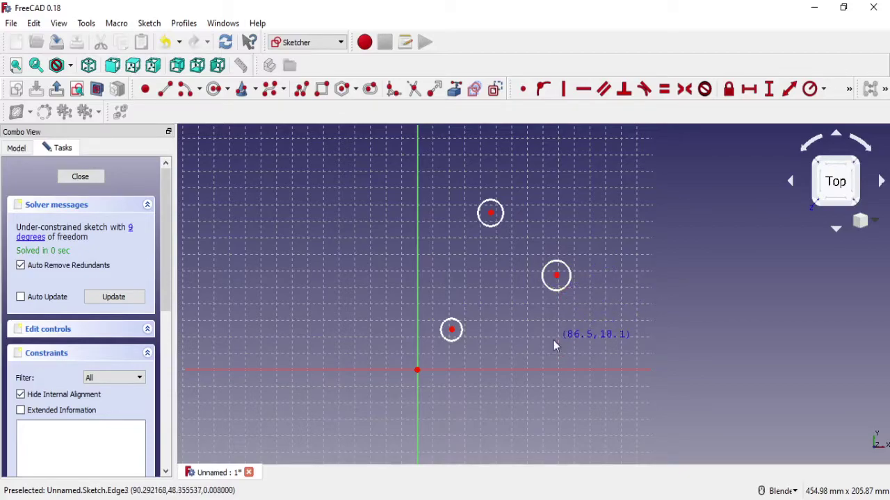
{"action": "left_click", "coordinate": [553, 340]}
{"action": "left_click", "coordinate": [556, 355]}
{"action": "scroll", "coordinate": [588, 344], "scroll_direction": "down", "scroll_amount": 2}
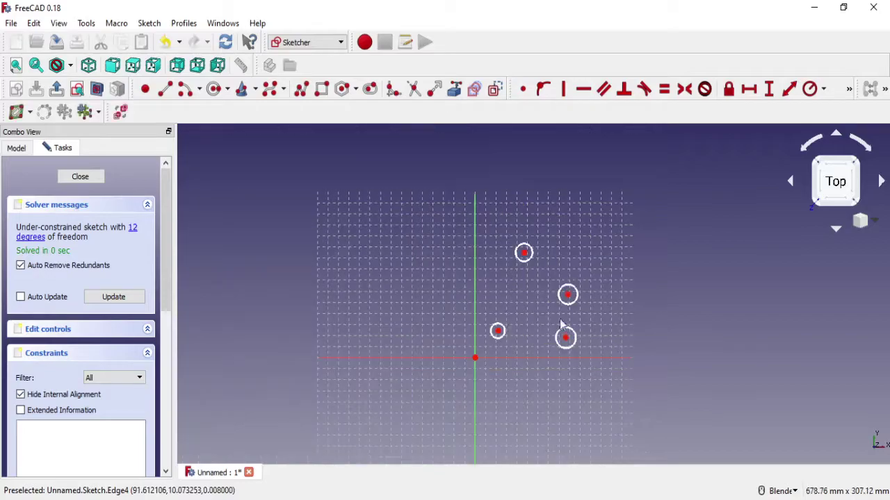
{"action": "scroll", "coordinate": [513, 326], "scroll_direction": "up", "scroll_amount": 4}
Make the small circle's centre coincident with the sketch origin and close the sketch.
{"action": "left_click", "coordinate": [479, 343]}
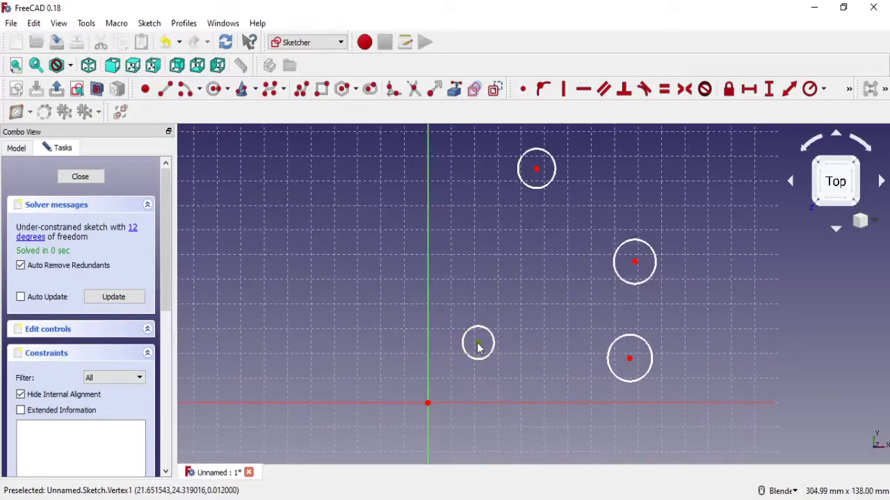
{"action": "left_click", "coordinate": [427, 403]}
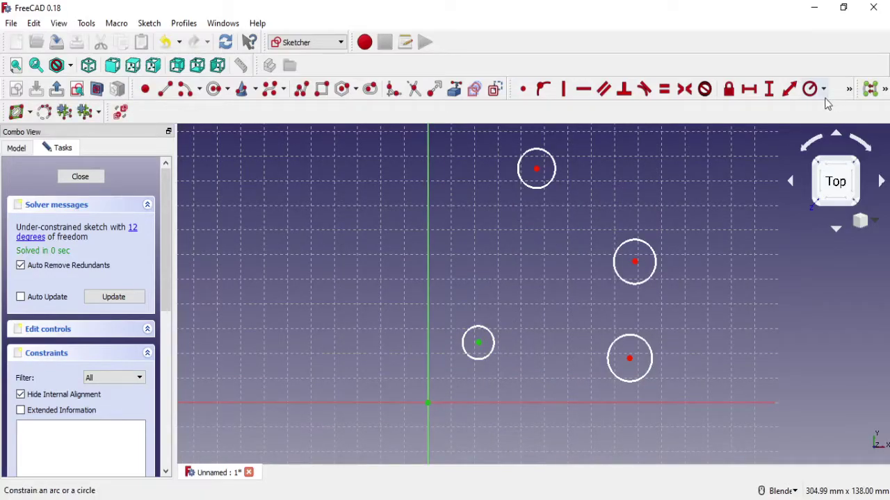
{"action": "left_click", "coordinate": [523, 89]}
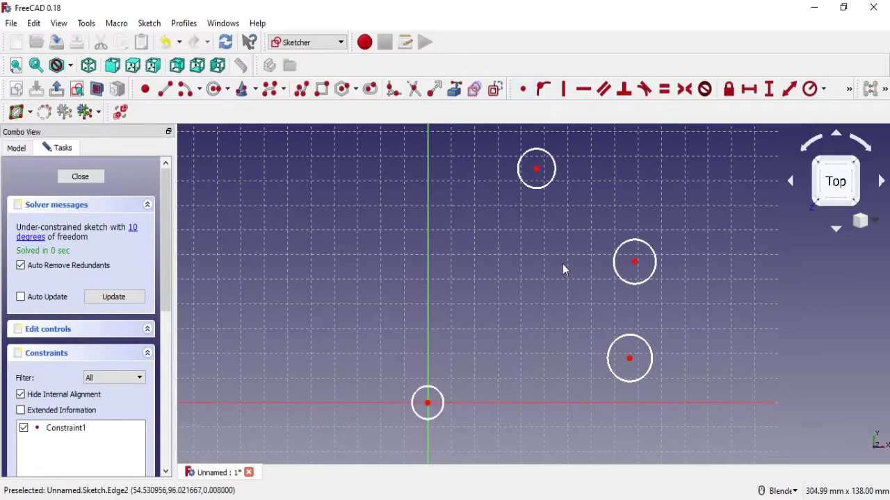
{"action": "key", "text": "Escape"}
Reopen the Sketch for editing from the model tree and frame all circles.
{"action": "left_click", "coordinate": [16, 123]}
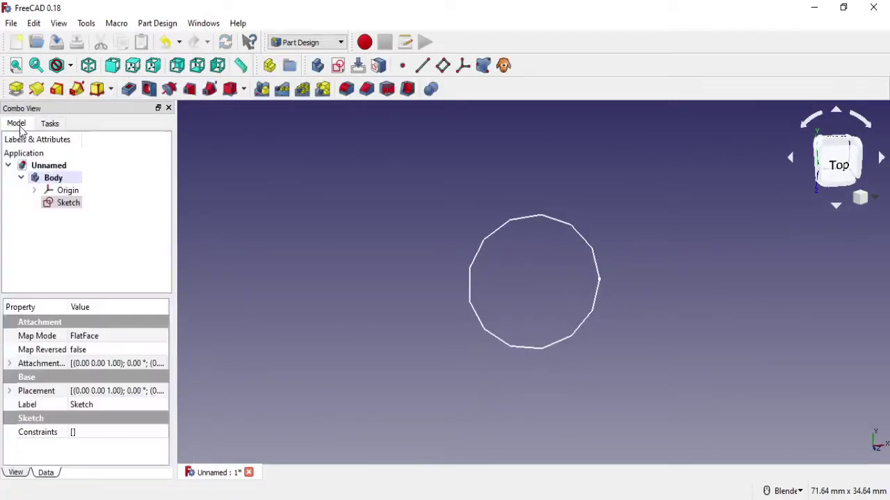
{"action": "left_click", "coordinate": [69, 207]}
{"action": "right_click", "coordinate": [72, 211]}
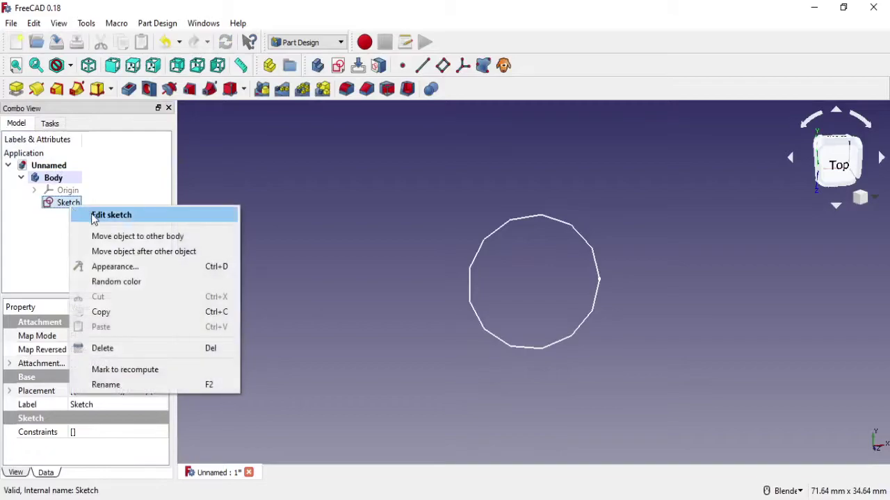
{"action": "left_click", "coordinate": [91, 214]}
{"action": "scroll", "coordinate": [545, 312], "scroll_direction": "down", "scroll_amount": 5}
{"action": "middle_click_drag", "start_coordinate": [609, 278], "coordinate": [519, 285], "text": "shift"}
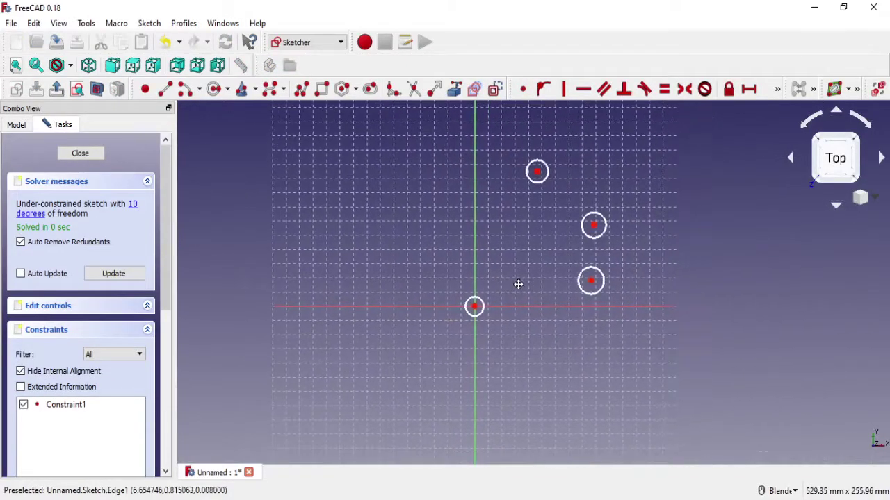
{"action": "scroll", "coordinate": [548, 247], "scroll_direction": "up", "scroll_amount": 2}
{"action": "middle_click_drag", "start_coordinate": [546, 233], "coordinate": [521, 241], "text": "shift"}
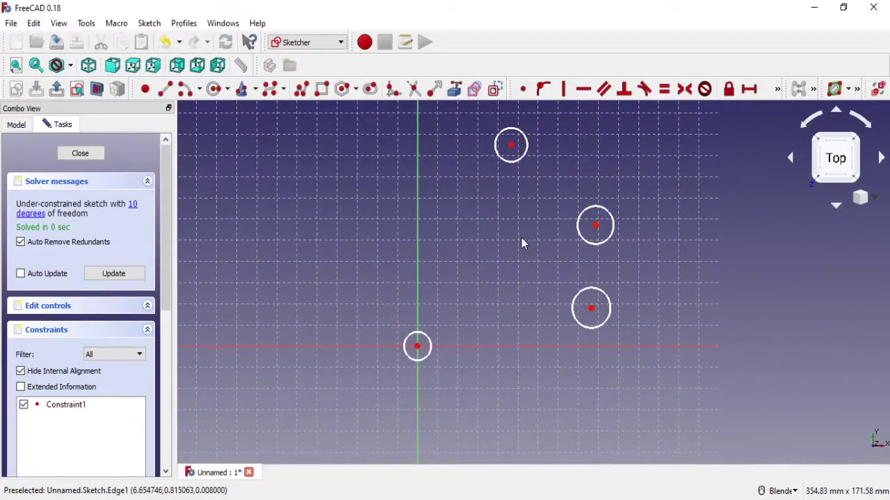
Make the top circle equal to the origin circle, and the two right circles equal.
{"action": "left_click", "coordinate": [512, 160]}
{"action": "left_click", "coordinate": [431, 345]}
{"action": "left_click", "coordinate": [664, 89]}
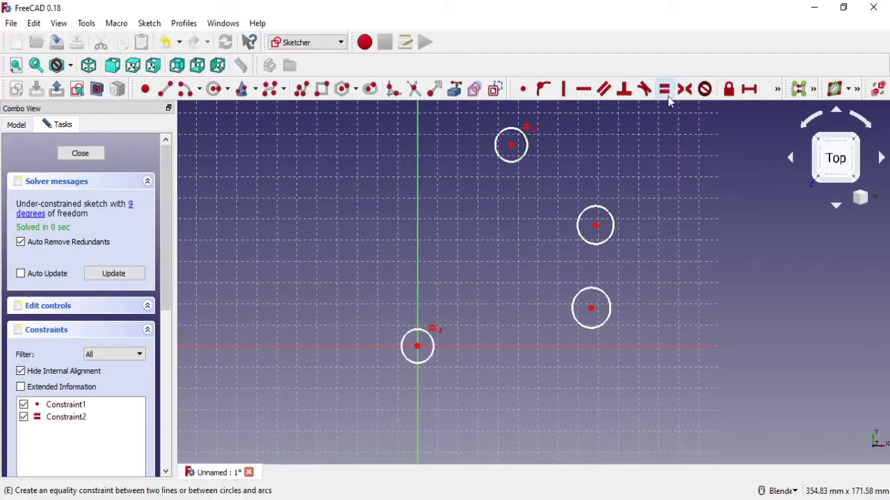
{"action": "left_click", "coordinate": [614, 231]}
{"action": "left_click", "coordinate": [609, 303]}
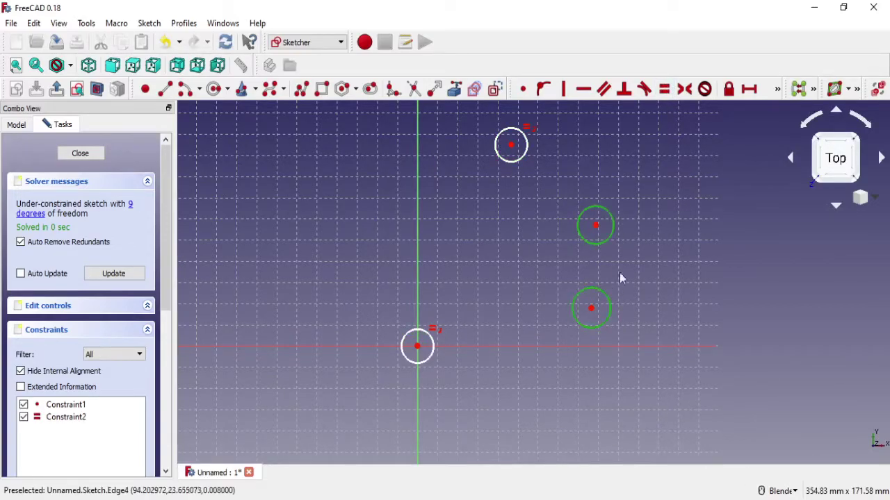
{"action": "left_click", "coordinate": [663, 89]}
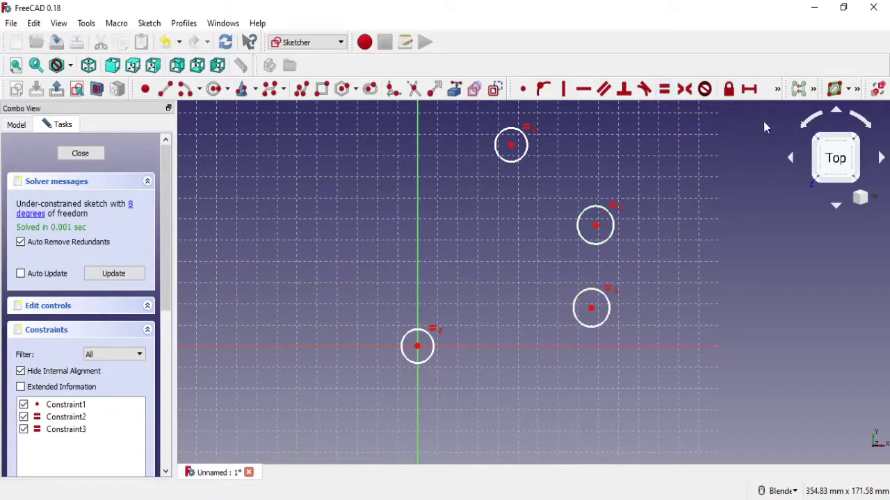
{"action": "left_click", "coordinate": [776, 98]}
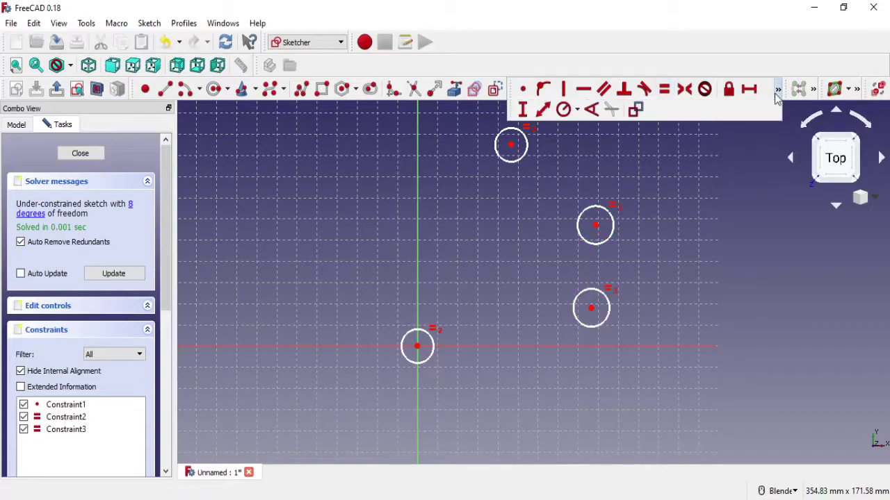
Set the origin circle's diameter to 20 mm and the middle right circle's to 15 mm.
{"action": "left_click", "coordinate": [577, 109]}
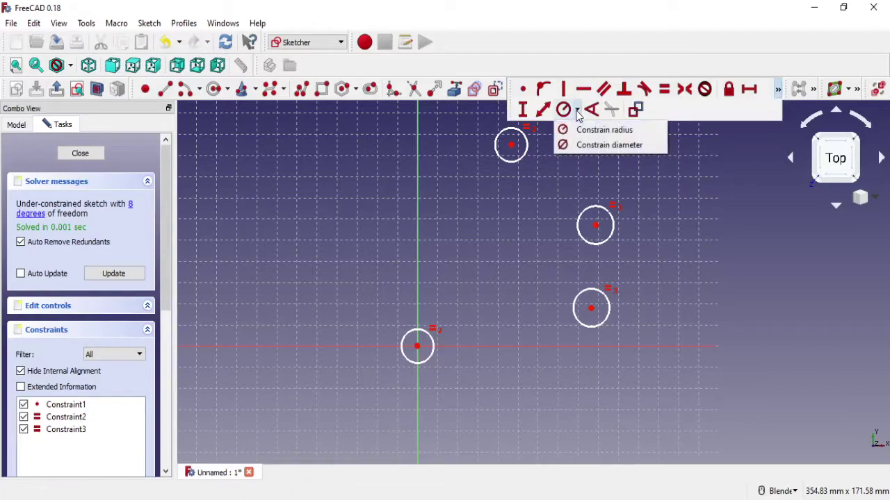
{"action": "left_click", "coordinate": [584, 144]}
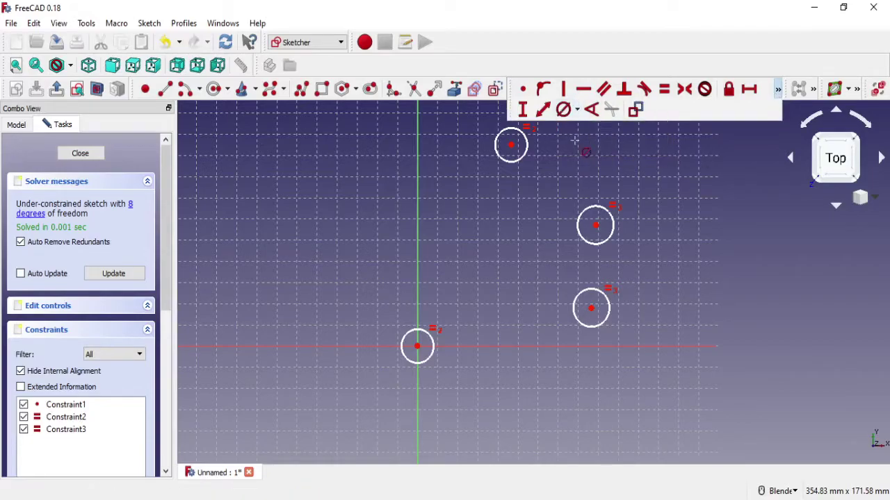
{"action": "left_click", "coordinate": [413, 336]}
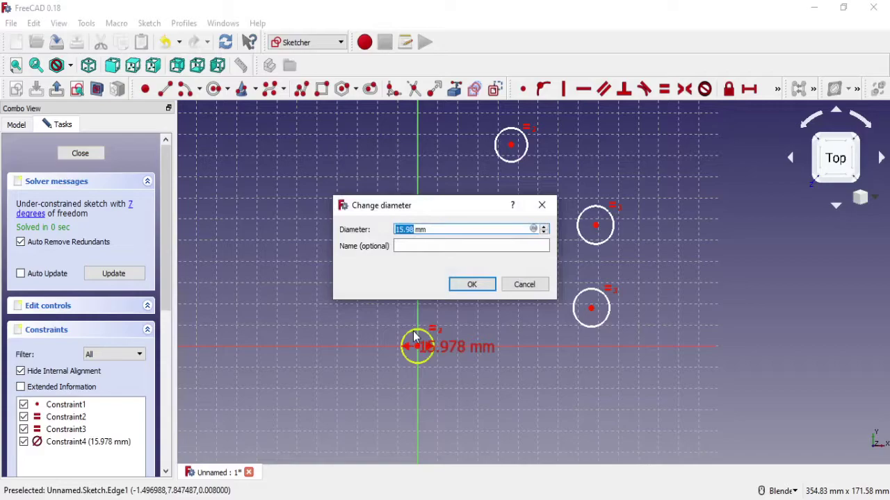
{"action": "type", "text": "20"}
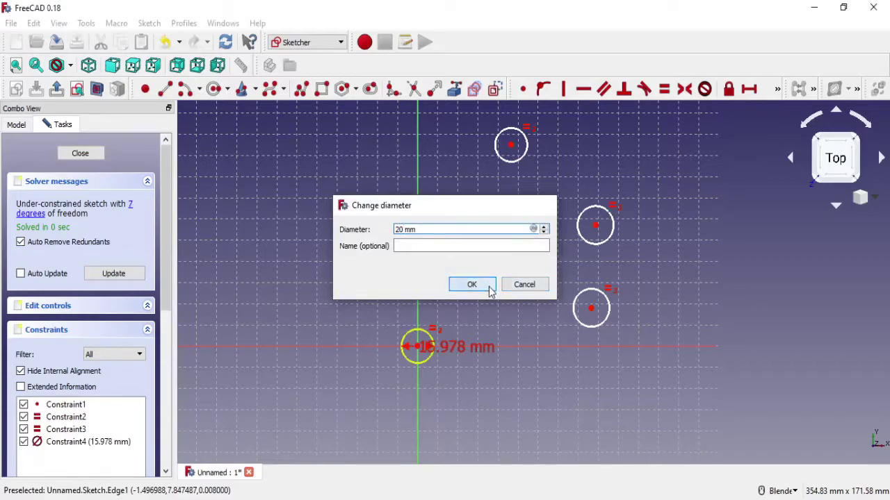
{"action": "left_click", "coordinate": [488, 288]}
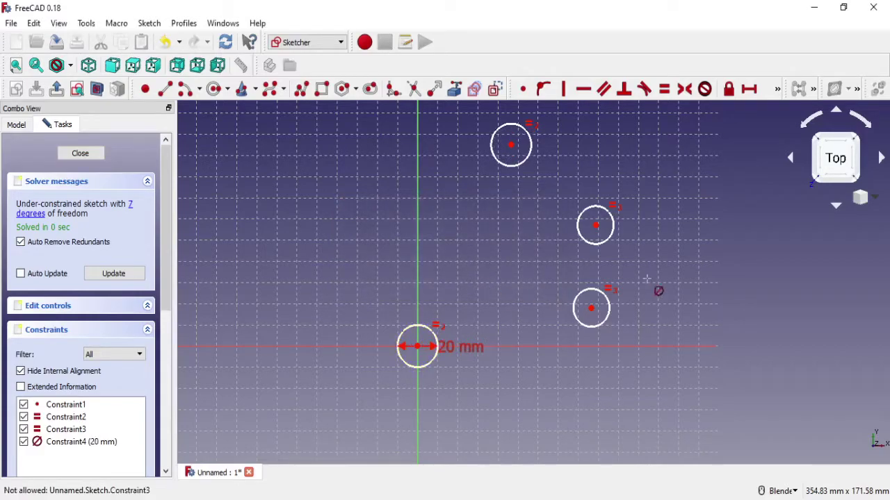
{"action": "left_click", "coordinate": [612, 235]}
{"action": "type", "text": "15"}
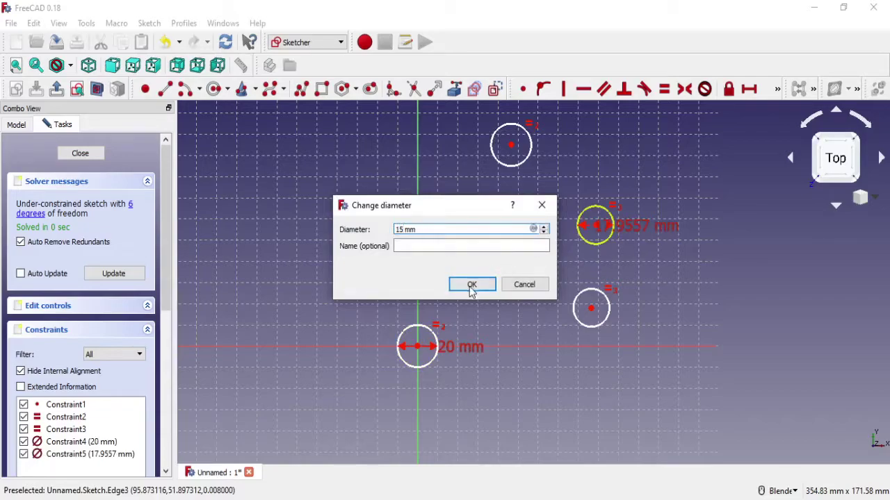
{"action": "left_click", "coordinate": [473, 282]}
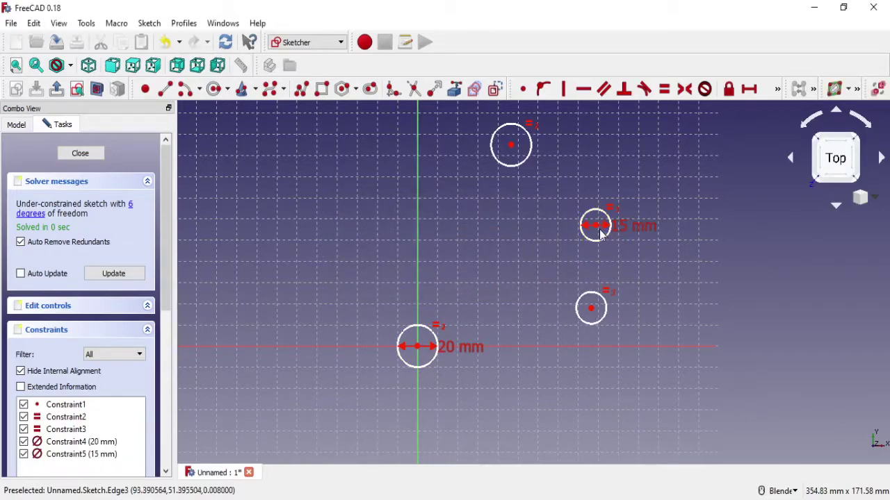
Drag the 15 mm circle up and right, raise the top circle, and nudge the small circle.
{"action": "left_click_drag", "start_coordinate": [595, 225], "coordinate": [649, 202]}
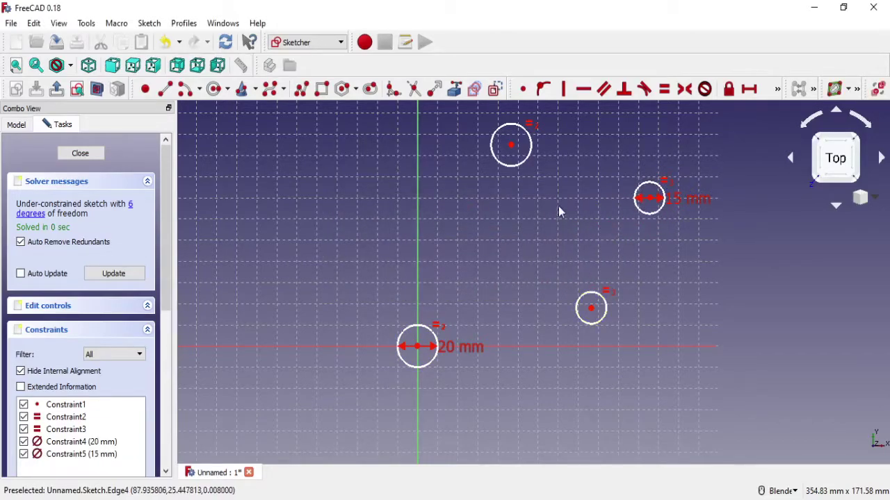
{"action": "scroll", "coordinate": [561, 204], "scroll_direction": "up", "scroll_amount": 2}
{"action": "scroll", "coordinate": [535, 241], "scroll_direction": "down", "scroll_amount": 4}
{"action": "middle_click_drag", "start_coordinate": [536, 240], "coordinate": [495, 296], "text": "shift"}
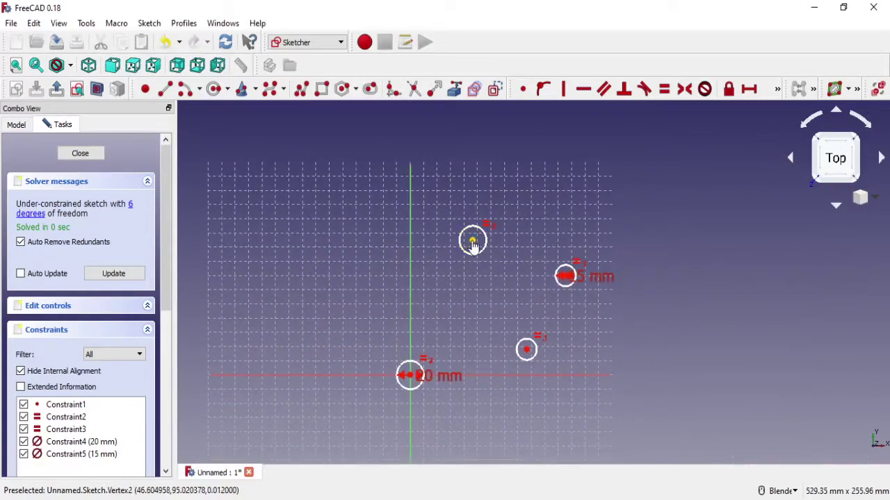
{"action": "mouse_move", "coordinate": [474, 248]}
{"action": "left_mouse_down"}
{"action": "mouse_move", "coordinate": [479, 196]}
{"action": "mouse_move", "coordinate": [477, 206]}
{"action": "left_mouse_up"}
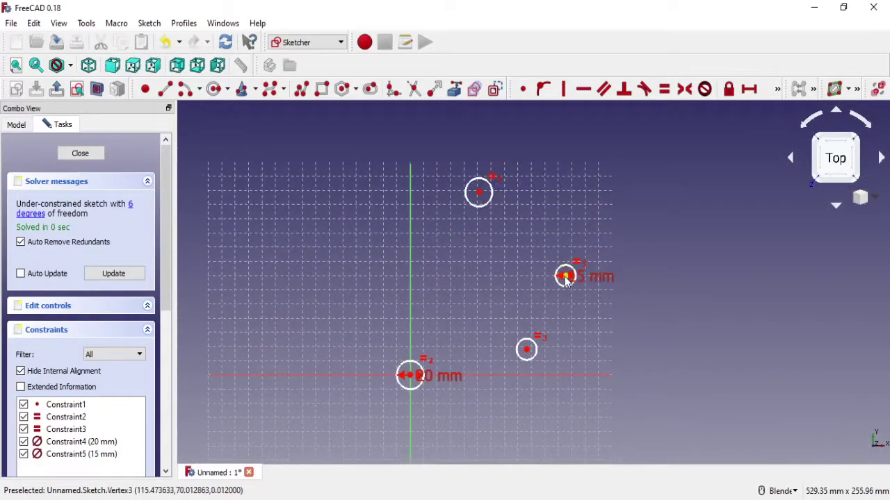
{"action": "left_click_drag", "start_coordinate": [564, 277], "coordinate": [583, 235]}
{"action": "left_click_drag", "start_coordinate": [526, 349], "coordinate": [541, 335]}
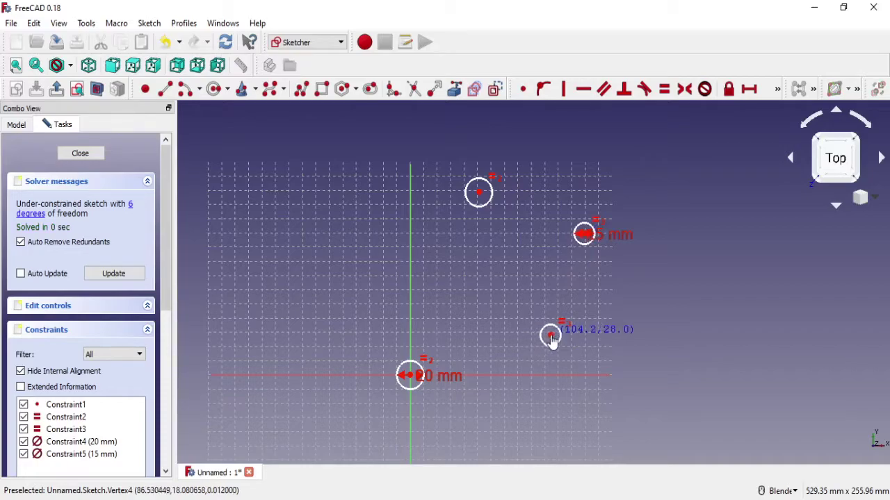
{"action": "scroll", "coordinate": [440, 344], "scroll_direction": "up", "scroll_amount": 2}
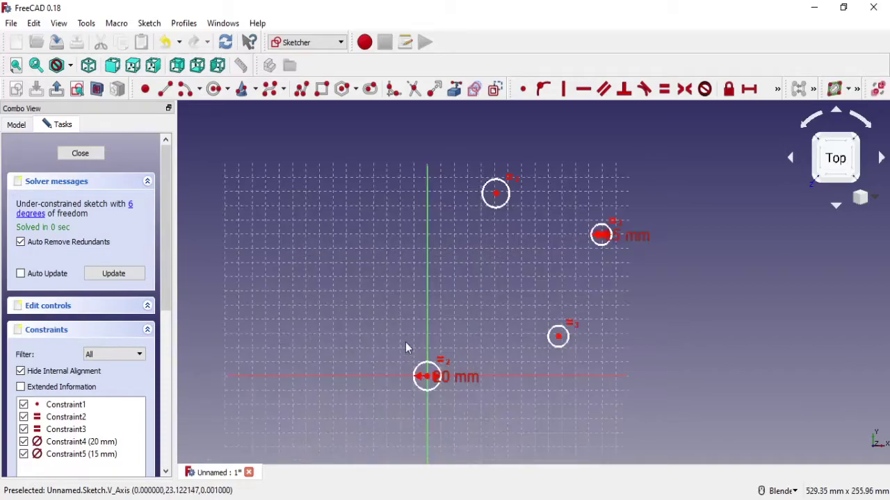
{"action": "scroll", "coordinate": [402, 348], "scroll_direction": "up", "scroll_amount": 2}
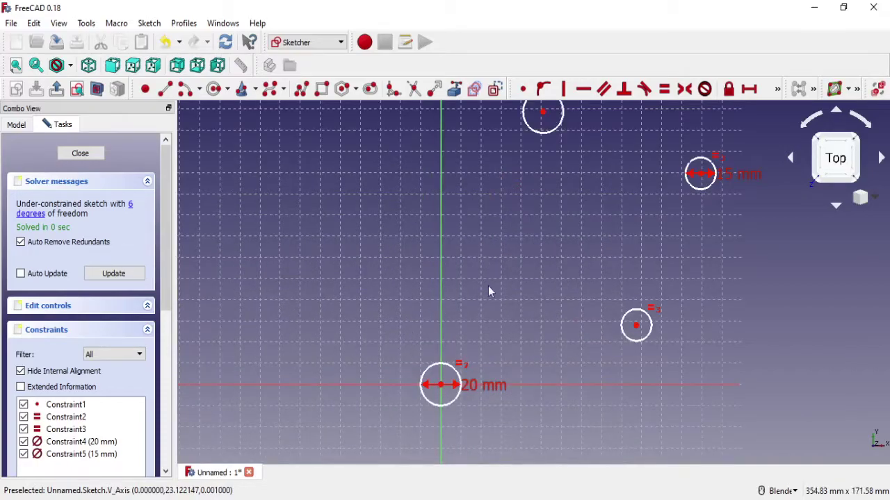
Draw a three-point arc on the left from the top circle to the origin circle.
{"action": "middle_click_drag", "start_coordinate": [489, 292], "coordinate": [483, 297], "text": "shift"}
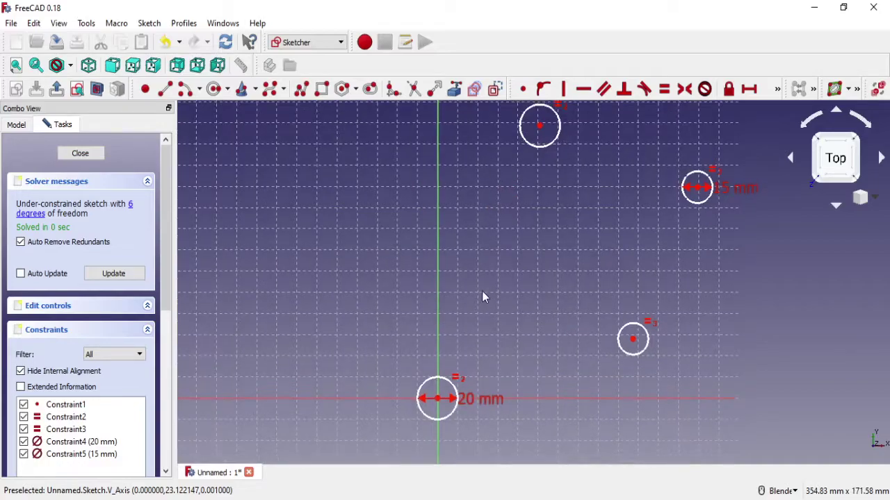
{"action": "left_click", "coordinate": [198, 90]}
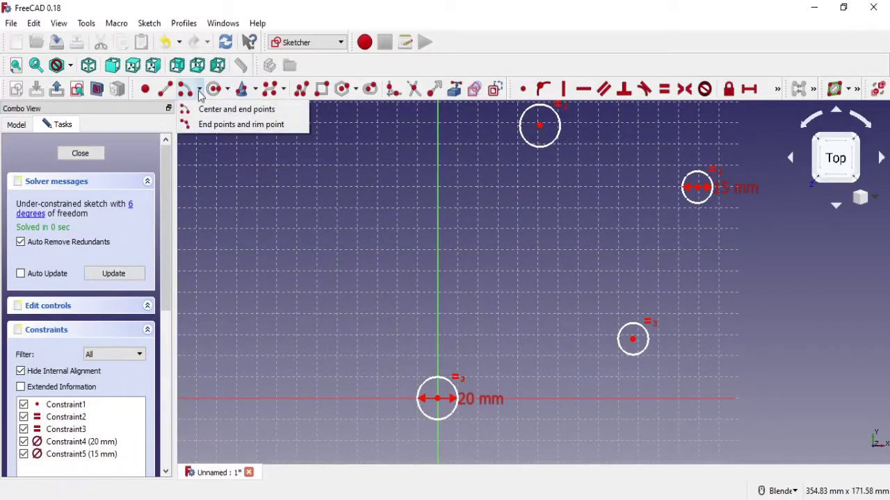
{"action": "left_click", "coordinate": [208, 125]}
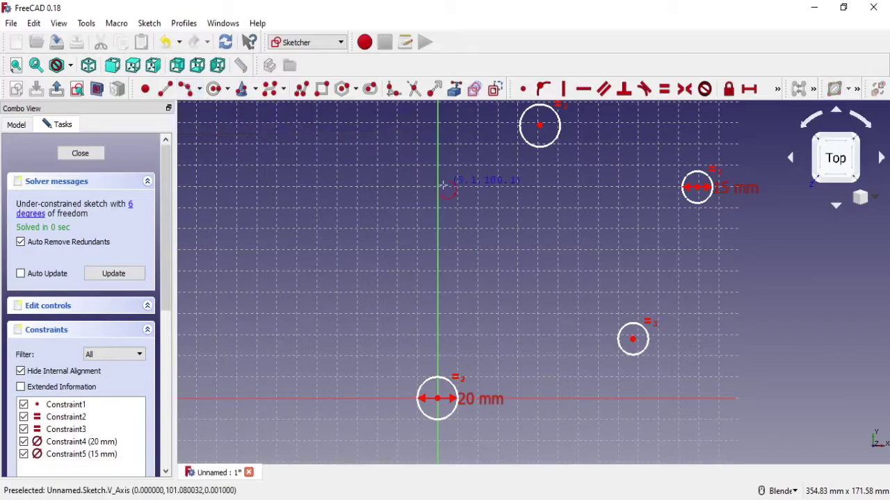
{"action": "scroll", "coordinate": [442, 184], "scroll_direction": "down", "scroll_amount": 1}
{"action": "left_click", "coordinate": [484, 141]}
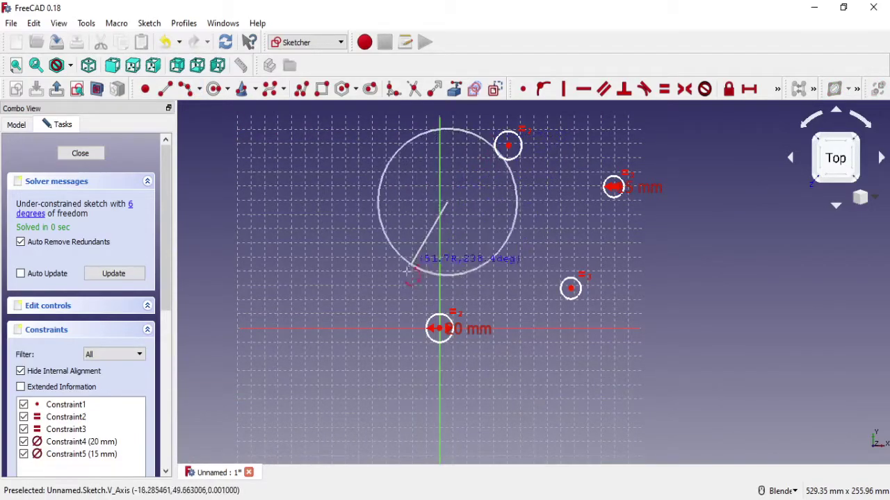
{"action": "left_click", "coordinate": [410, 321]}
{"action": "left_click", "coordinate": [477, 249]}
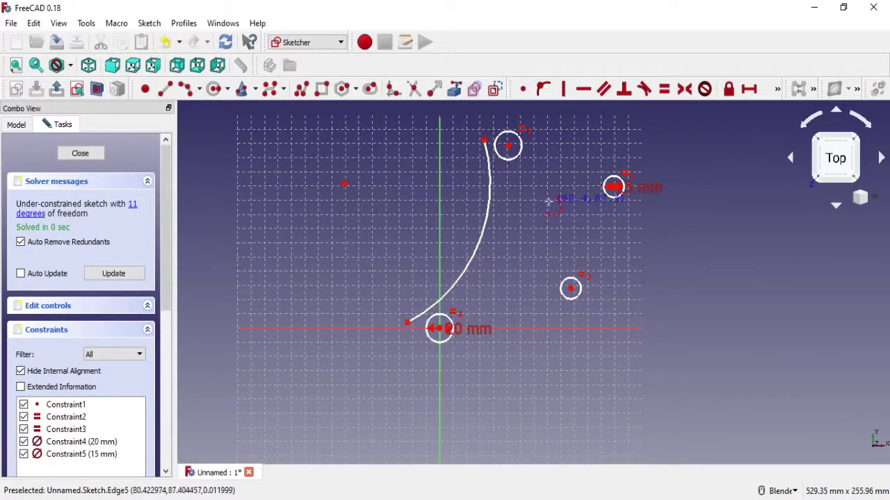
Draw the upper, right and bottom arcs linking the remaining circles.
{"action": "middle_click_drag", "start_coordinate": [550, 147], "coordinate": [482, 186], "text": "shift"}
{"action": "left_click", "coordinate": [469, 164]}
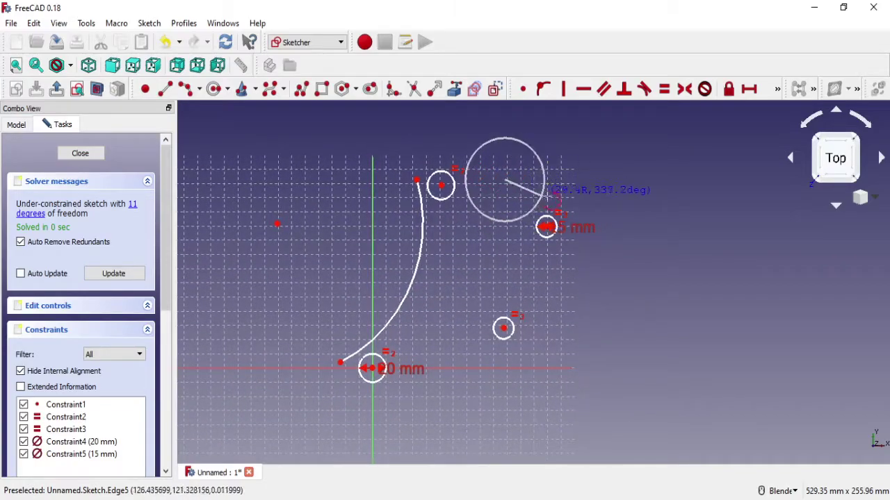
{"action": "left_click", "coordinate": [553, 200]}
{"action": "left_click", "coordinate": [506, 193]}
{"action": "left_click", "coordinate": [580, 247]}
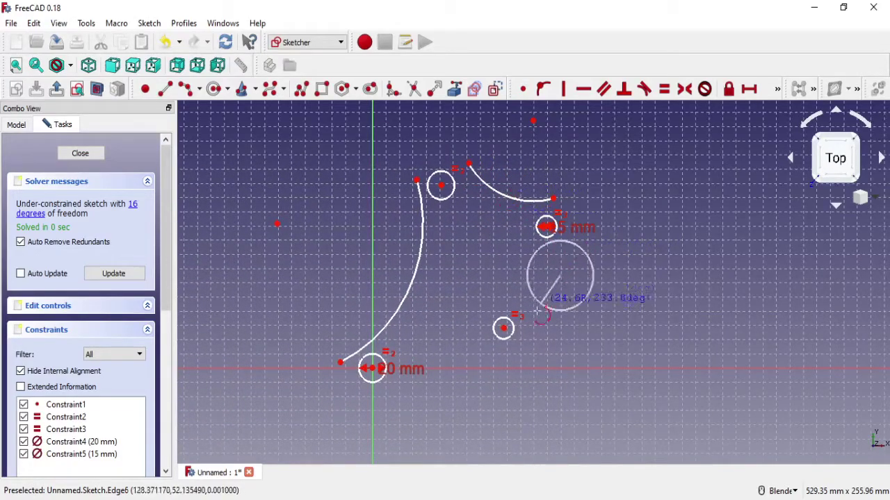
{"action": "left_click", "coordinate": [528, 335]}
{"action": "left_click", "coordinate": [540, 291]}
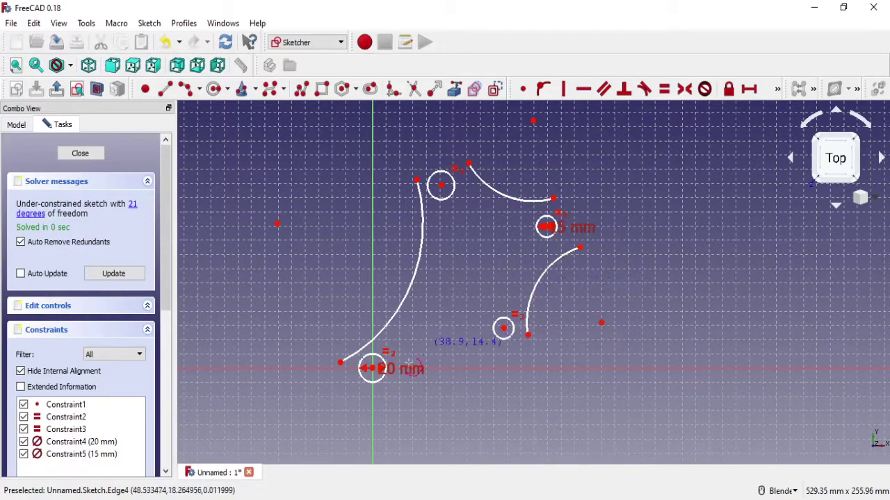
{"action": "left_click", "coordinate": [376, 403]}
{"action": "left_click", "coordinate": [495, 357]}
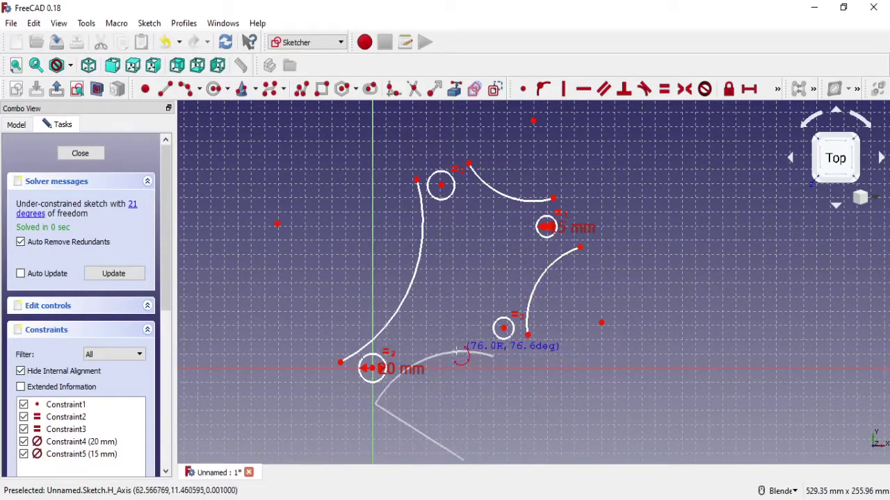
{"action": "left_click", "coordinate": [459, 356]}
{"action": "scroll", "coordinate": [442, 209], "scroll_direction": "down", "scroll_amount": 3}
Constrain the long left arc's top endpoint onto the top circle.
{"action": "scroll", "coordinate": [442, 195], "scroll_direction": "up", "scroll_amount": 3}
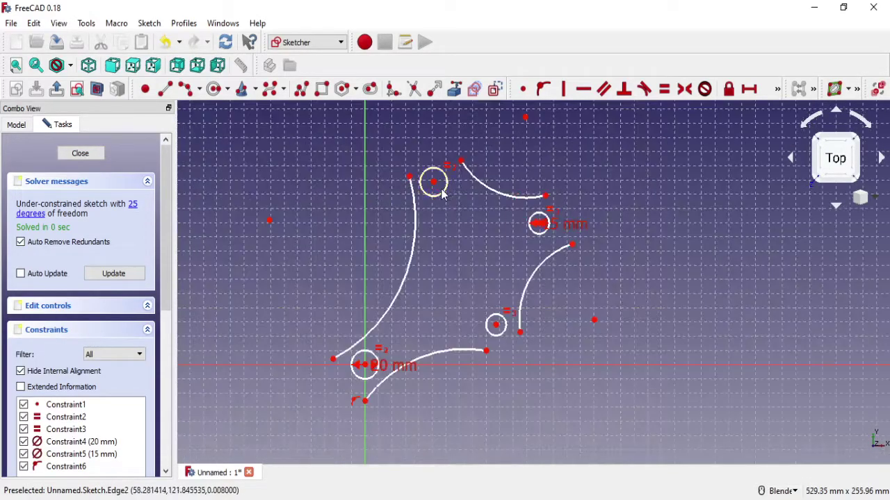
{"action": "scroll", "coordinate": [442, 194], "scroll_direction": "up", "scroll_amount": 5}
{"action": "scroll", "coordinate": [432, 180], "scroll_direction": "down", "scroll_amount": 2}
{"action": "scroll", "coordinate": [421, 172], "scroll_direction": "down", "scroll_amount": 2}
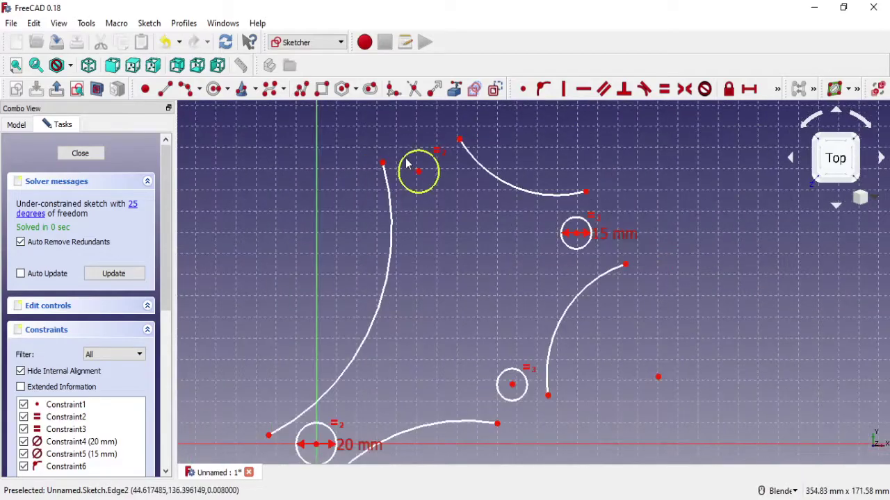
{"action": "scroll", "coordinate": [399, 153], "scroll_direction": "up", "scroll_amount": 2}
{"action": "scroll", "coordinate": [399, 181], "scroll_direction": "up", "scroll_amount": 2}
{"action": "scroll", "coordinate": [399, 212], "scroll_direction": "down", "scroll_amount": 2}
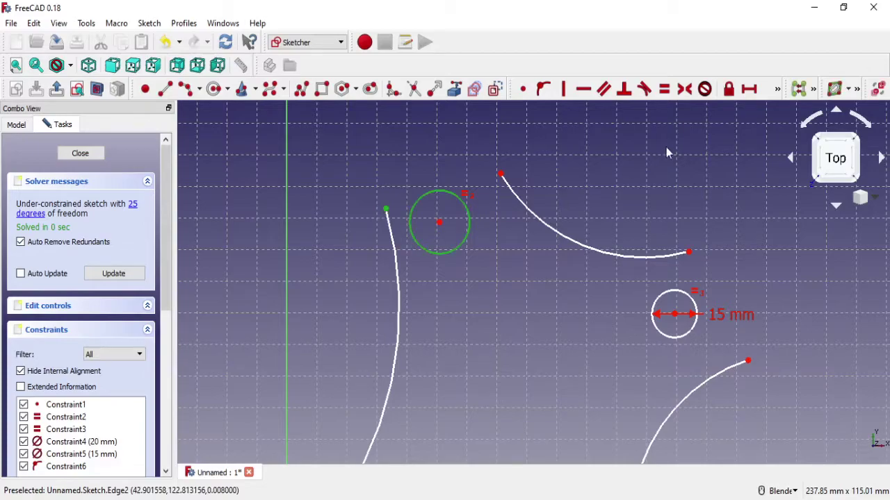
{"action": "left_click", "coordinate": [543, 89]}
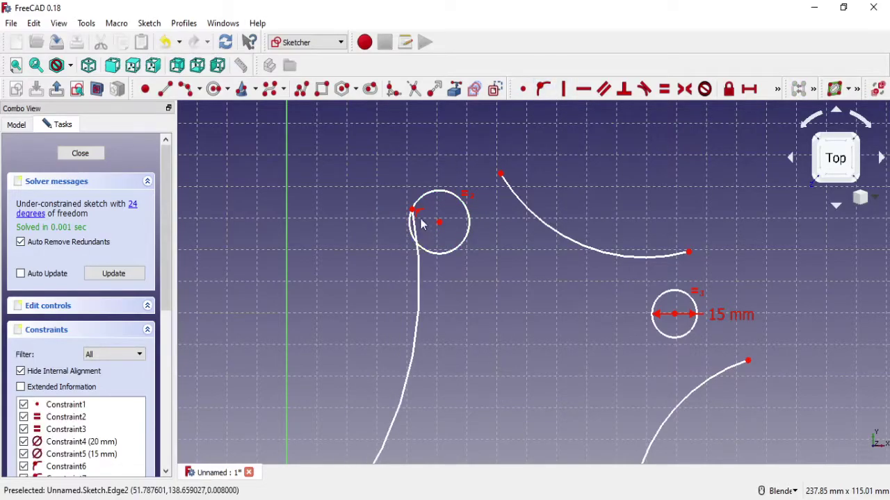
Constrain the upper arc's endpoint onto the top circle, leaving 23 degrees of freedom.
{"action": "scroll", "coordinate": [473, 260], "scroll_direction": "down", "scroll_amount": 2}
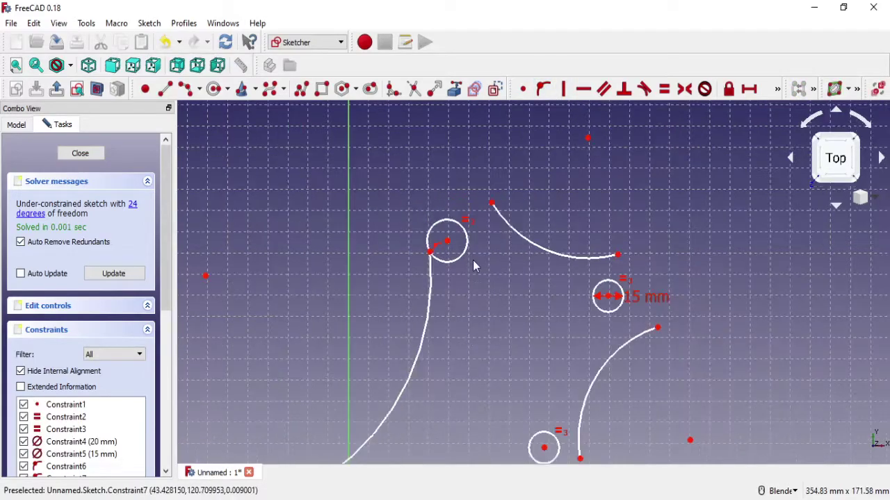
{"action": "scroll", "coordinate": [474, 264], "scroll_direction": "down", "scroll_amount": 3}
{"action": "scroll", "coordinate": [475, 265], "scroll_direction": "up", "scroll_amount": 5}
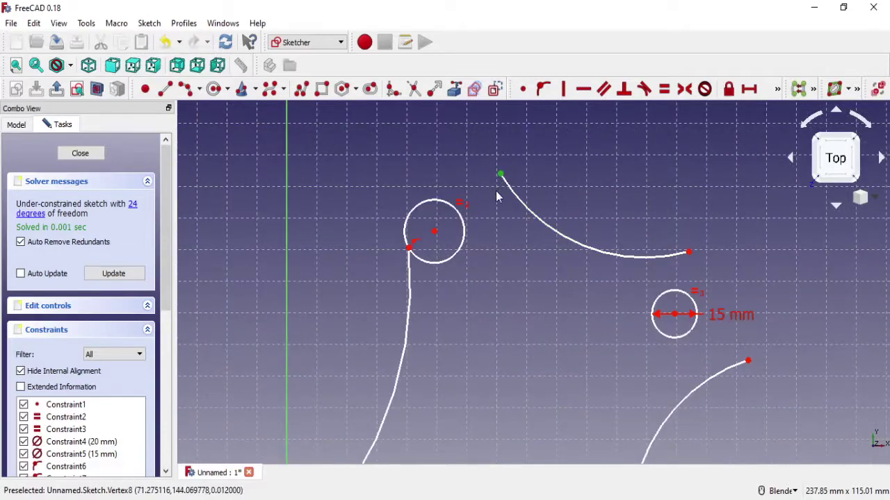
{"action": "left_click", "coordinate": [465, 231]}
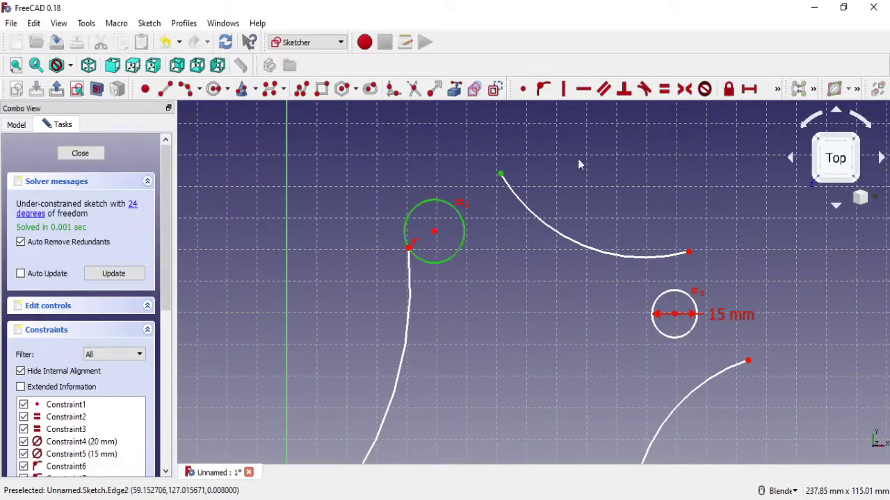
{"action": "left_click", "coordinate": [543, 90]}
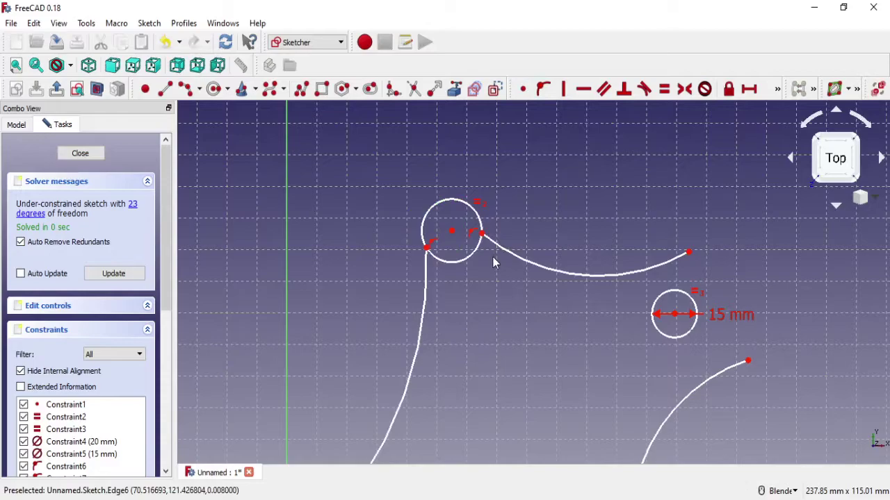
{"action": "left_click", "coordinate": [777, 89]}
Trim the top circle down to a short arc.
{"action": "left_click", "coordinate": [413, 89]}
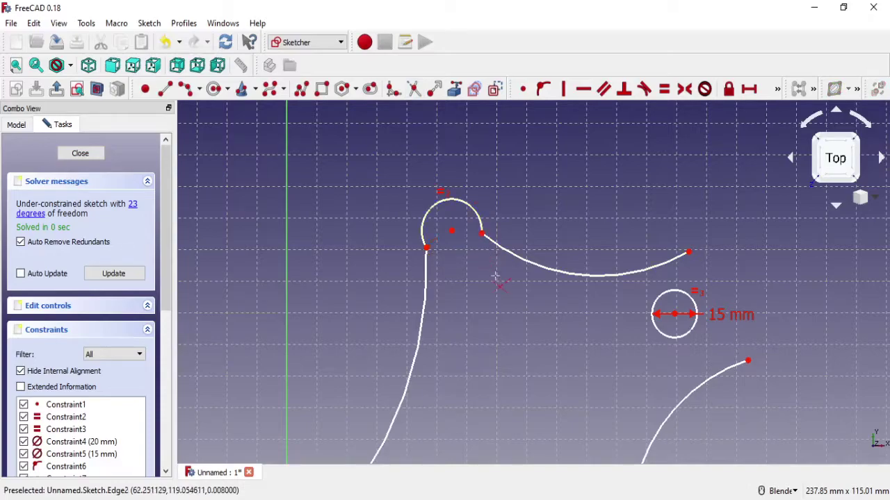
{"action": "right_click", "coordinate": [608, 290]}
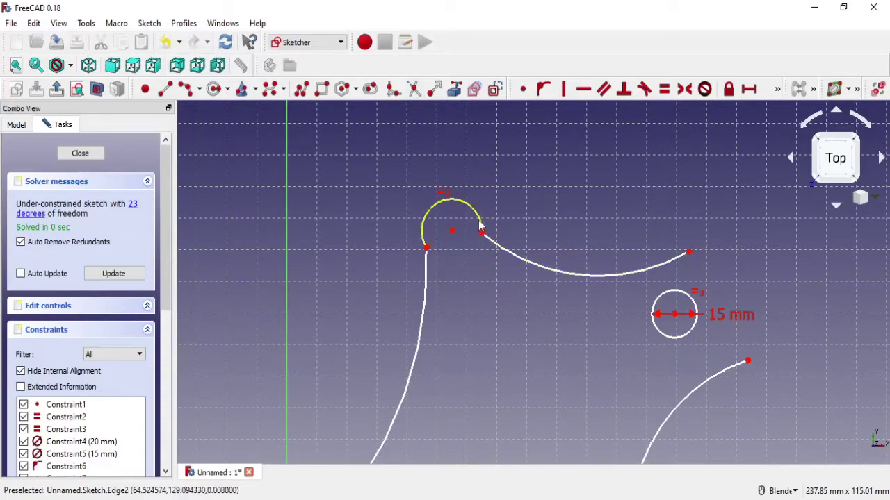
{"action": "left_click", "coordinate": [491, 242]}
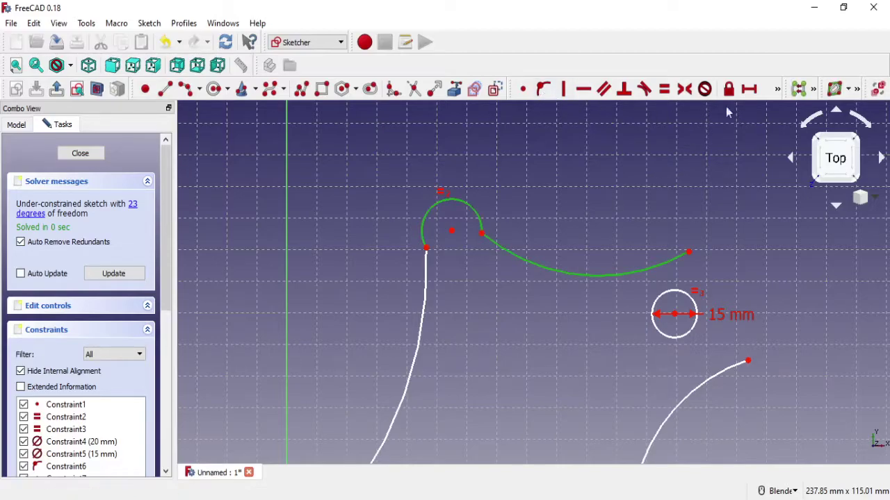
{"action": "left_click", "coordinate": [778, 90]}
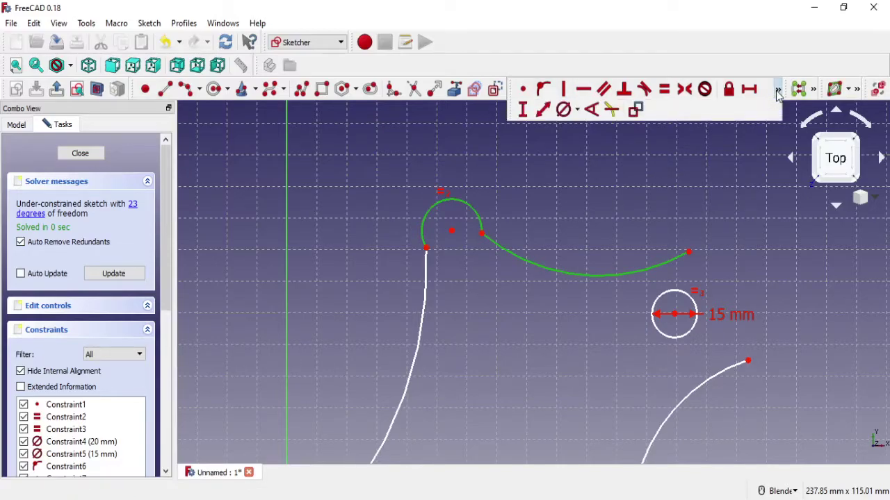
{"action": "left_click", "coordinate": [778, 90]}
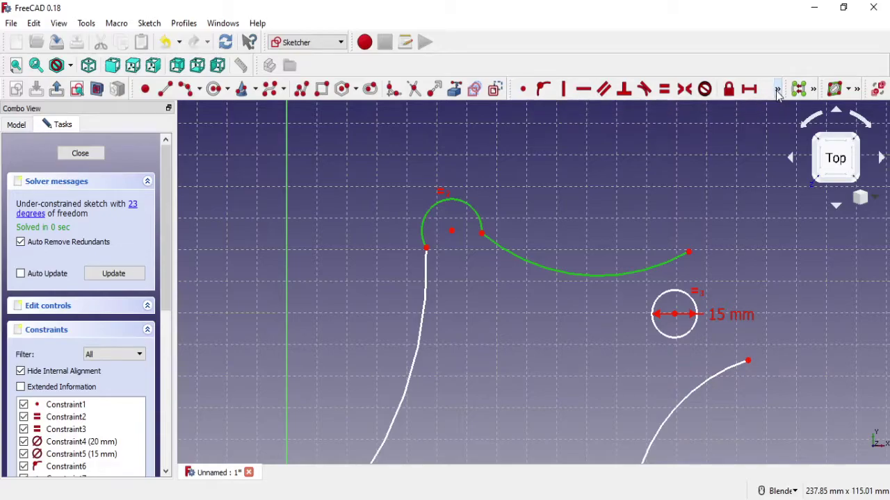
{"action": "left_click", "coordinate": [635, 147]}
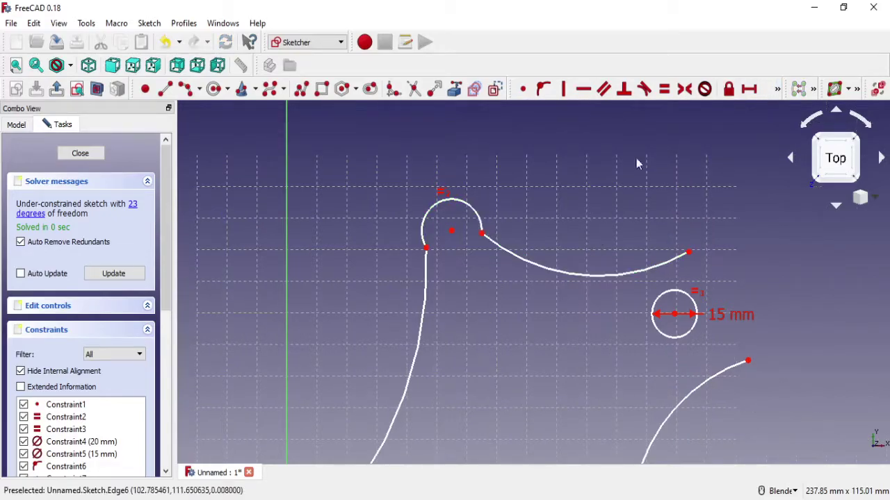
Make the short top arc tangent to the long upper arc, accepting the substitution notice.
{"action": "left_click", "coordinate": [496, 241]}
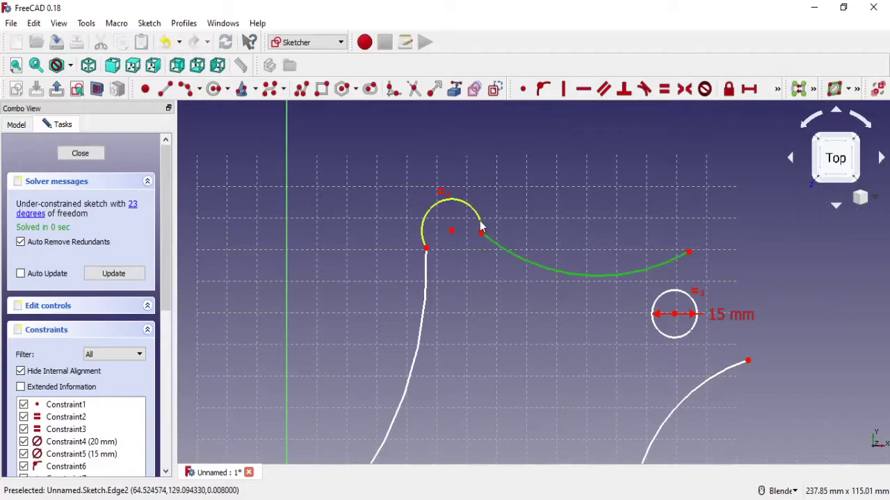
{"action": "left_click", "coordinate": [643, 89]}
{"action": "left_click", "coordinate": [575, 275]}
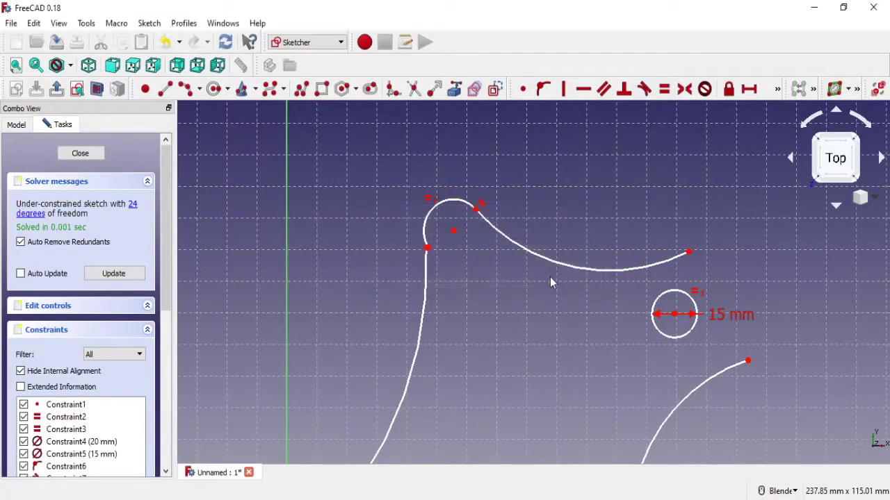
{"action": "left_click", "coordinate": [426, 230]}
{"action": "scroll", "coordinate": [429, 275], "scroll_direction": "down", "scroll_amount": 3}
{"action": "scroll", "coordinate": [436, 260], "scroll_direction": "up", "scroll_amount": 4}
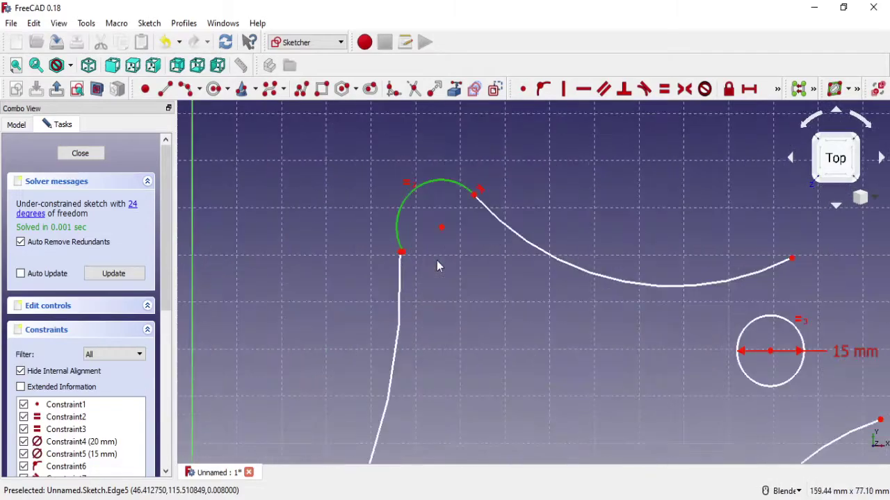
{"action": "scroll", "coordinate": [424, 262], "scroll_direction": "up", "scroll_amount": 5}
{"action": "scroll", "coordinate": [400, 251], "scroll_direction": "down", "scroll_amount": 2}
{"action": "scroll", "coordinate": [472, 164], "scroll_direction": "up", "scroll_amount": 2}
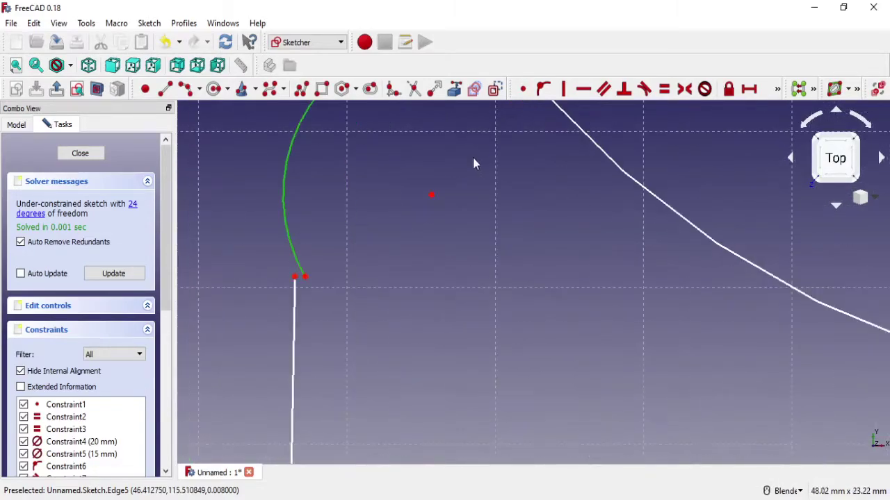
Leave the sketch, then reopen Sketch from the Model tree for editing.
{"action": "key", "text": "Escape"}
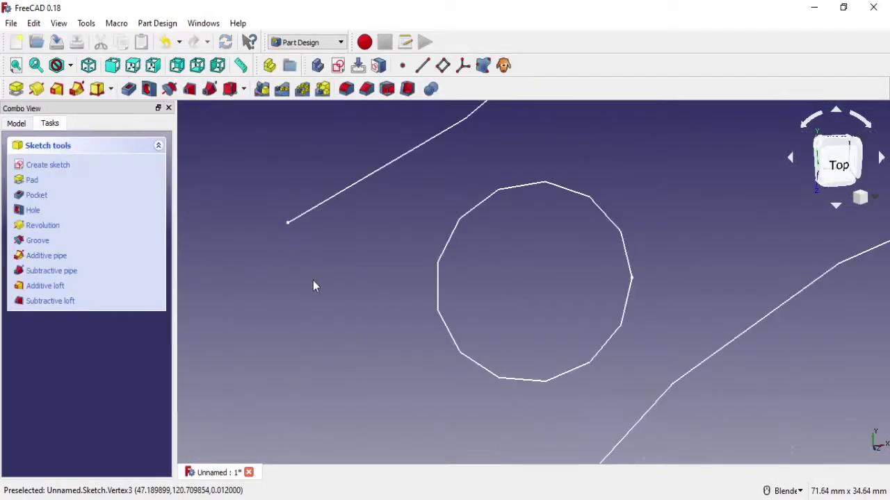
{"action": "left_click", "coordinate": [17, 124]}
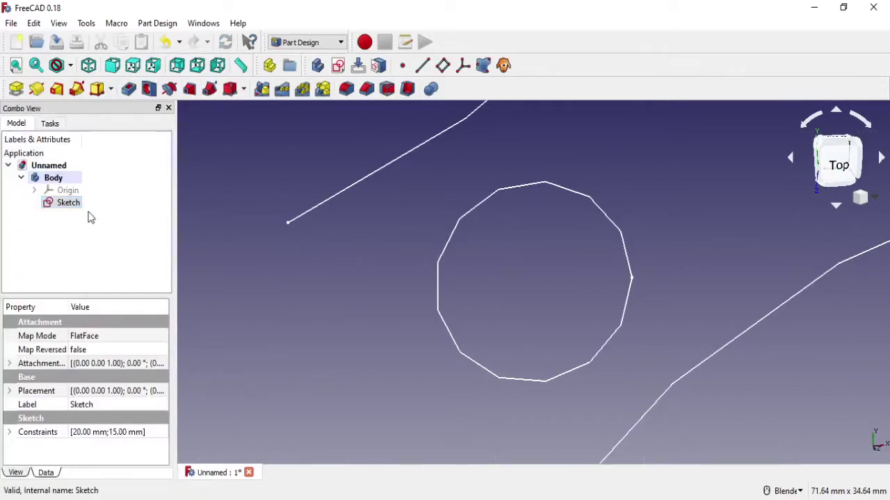
{"action": "right_click", "coordinate": [69, 207]}
{"action": "left_click", "coordinate": [90, 211]}
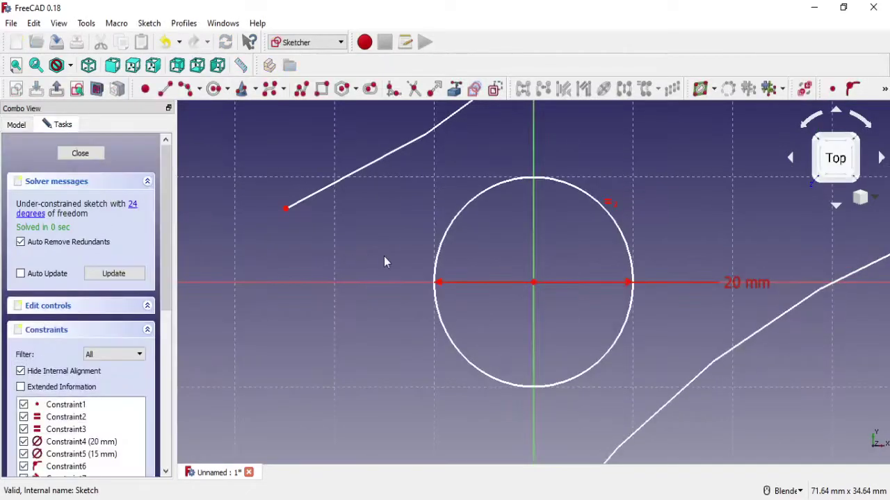
Join the slanted curve's lower endpoint at the left joint and make both edges tangent there.
{"action": "scroll", "coordinate": [384, 256], "scroll_direction": "down", "scroll_amount": 2}
{"action": "scroll", "coordinate": [513, 220], "scroll_direction": "down", "scroll_amount": 5}
{"action": "middle_click_drag", "start_coordinate": [550, 174], "coordinate": [431, 332], "text": "shift"}
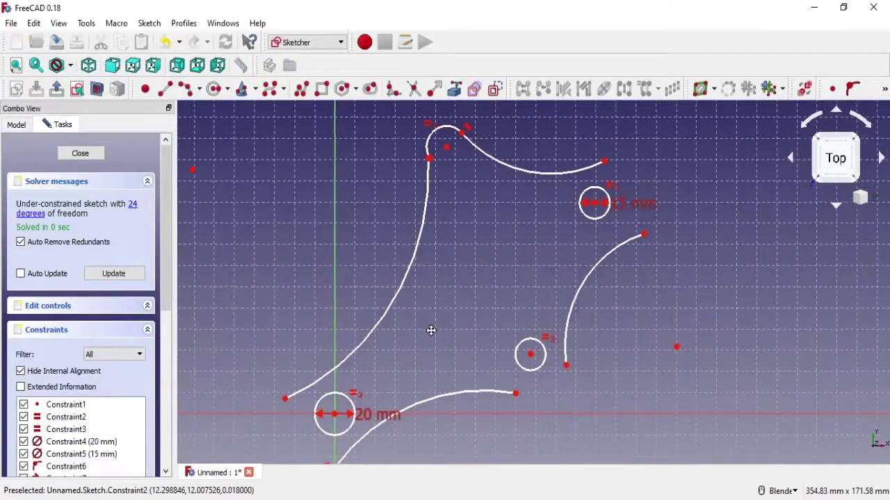
{"action": "scroll", "coordinate": [406, 178], "scroll_direction": "up", "scroll_amount": 10}
{"action": "scroll", "coordinate": [391, 237], "scroll_direction": "up", "scroll_amount": 5}
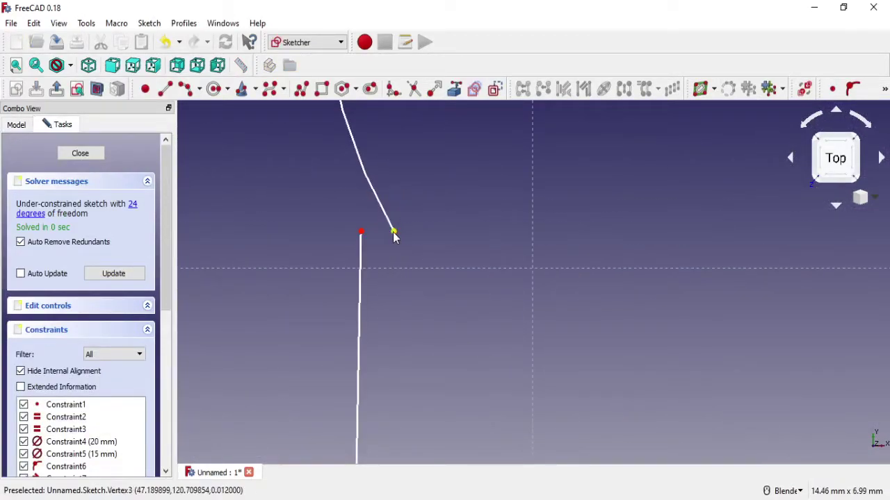
{"action": "left_click", "coordinate": [393, 233]}
{"action": "left_click", "coordinate": [832, 88]}
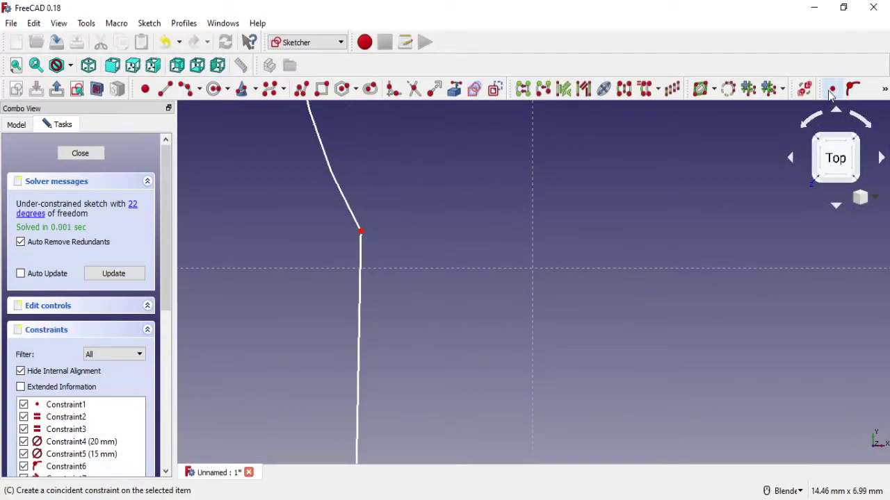
{"action": "left_click", "coordinate": [355, 233]}
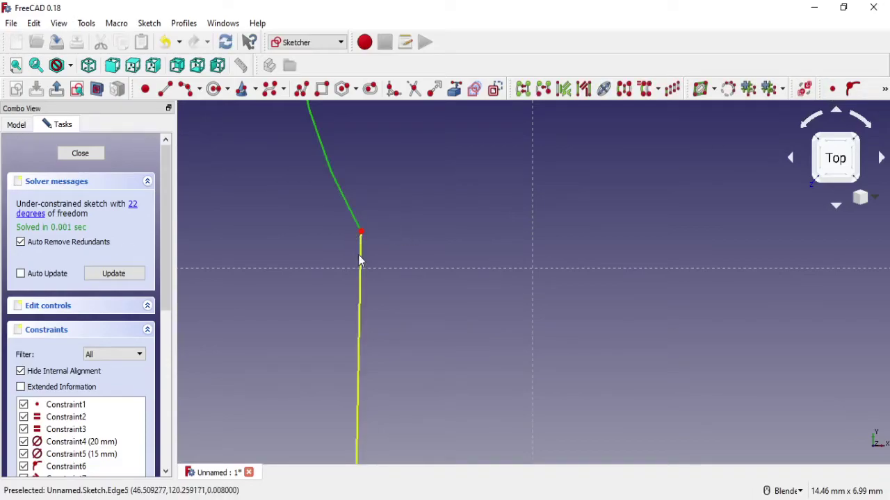
{"action": "left_click", "coordinate": [884, 90]}
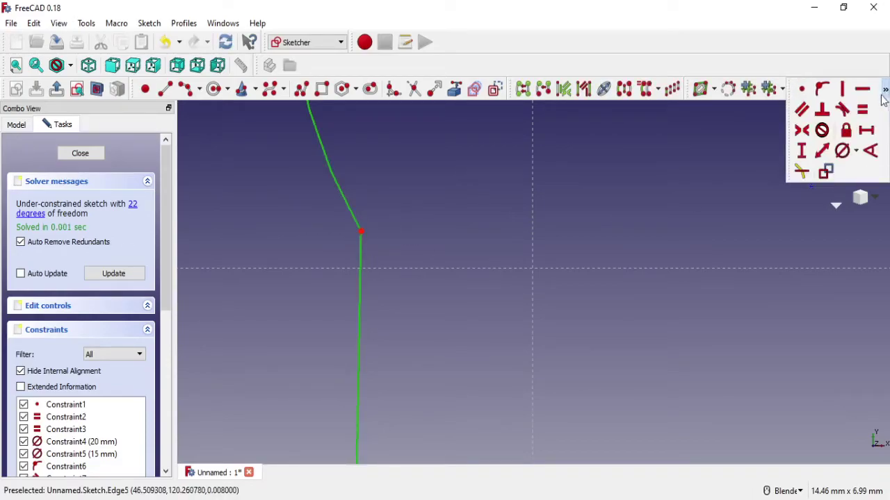
{"action": "left_click", "coordinate": [842, 110]}
{"action": "left_click", "coordinate": [574, 276]}
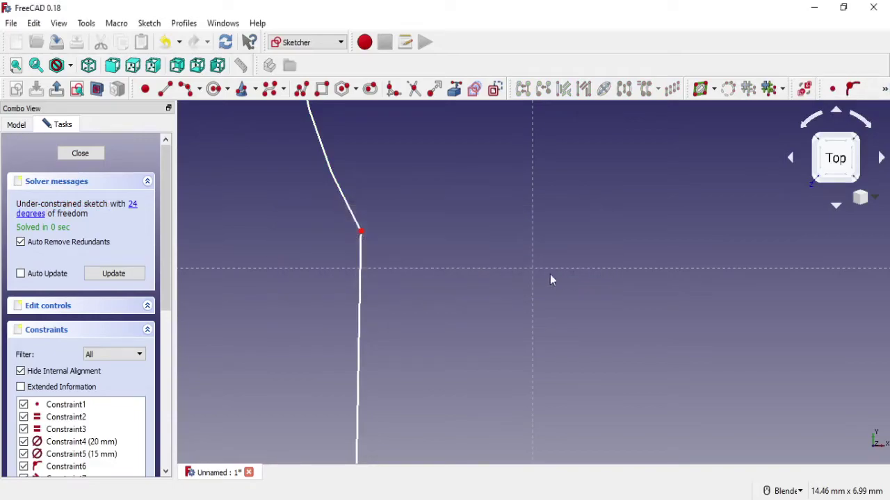
Delete the long left-hand curve, leaving 19 degrees of freedom.
{"action": "scroll", "coordinate": [499, 273], "scroll_direction": "up", "scroll_amount": 3}
{"action": "scroll", "coordinate": [590, 190], "scroll_direction": "up", "scroll_amount": 3}
{"action": "scroll", "coordinate": [580, 125], "scroll_direction": "up", "scroll_amount": 3}
{"action": "scroll", "coordinate": [589, 171], "scroll_direction": "down", "scroll_amount": 1}
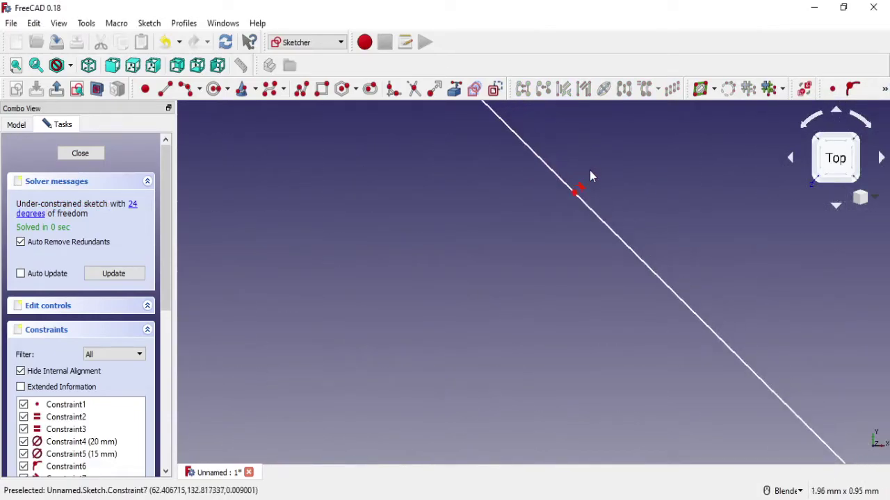
{"action": "scroll", "coordinate": [589, 172], "scroll_direction": "down", "scroll_amount": 1}
{"action": "scroll", "coordinate": [589, 172], "scroll_direction": "down", "scroll_amount": 3}
{"action": "scroll", "coordinate": [378, 307], "scroll_direction": "up", "scroll_amount": 2}
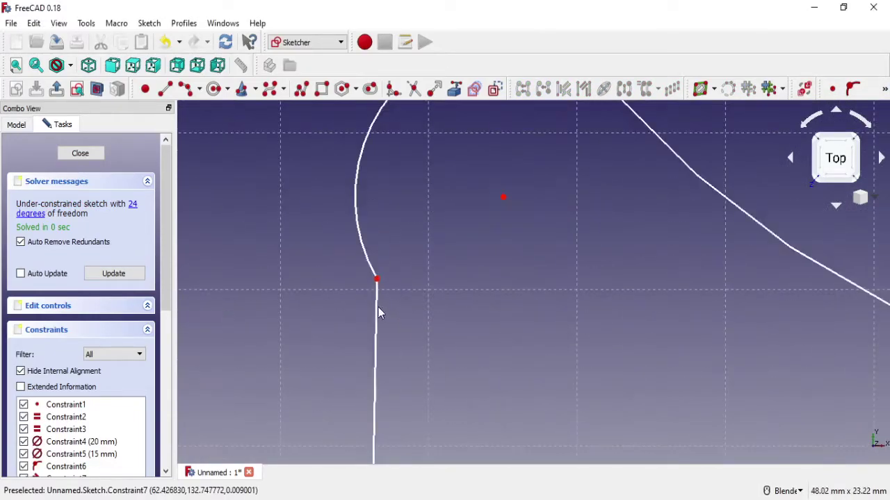
{"action": "scroll", "coordinate": [400, 308], "scroll_direction": "down", "scroll_amount": 2}
{"action": "scroll", "coordinate": [423, 339], "scroll_direction": "down", "scroll_amount": 4}
{"action": "scroll", "coordinate": [423, 341], "scroll_direction": "up", "scroll_amount": 3}
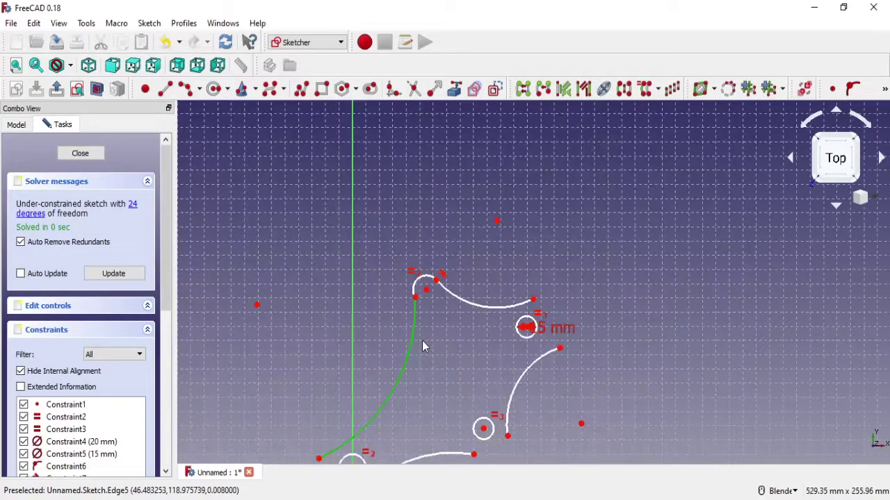
{"action": "key", "text": "Delete"}
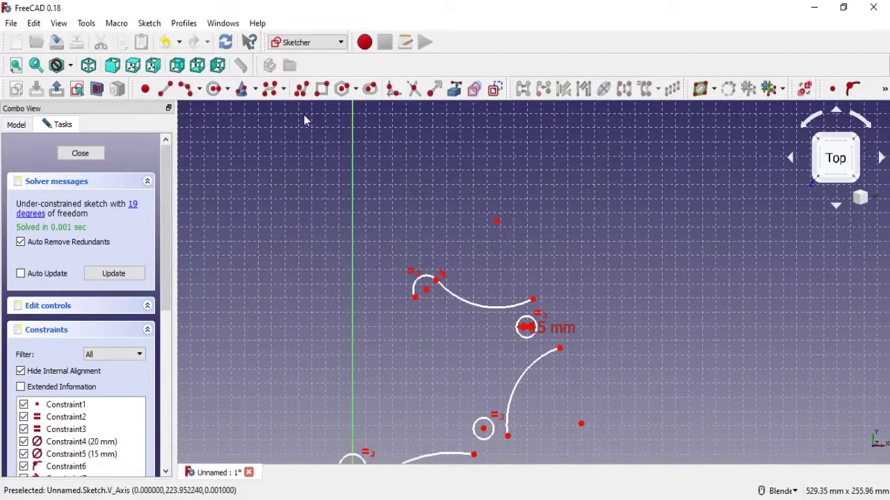
Draw a new arc along the bracket's left edge.
{"action": "left_click", "coordinate": [187, 89]}
{"action": "left_click", "coordinate": [299, 340]}
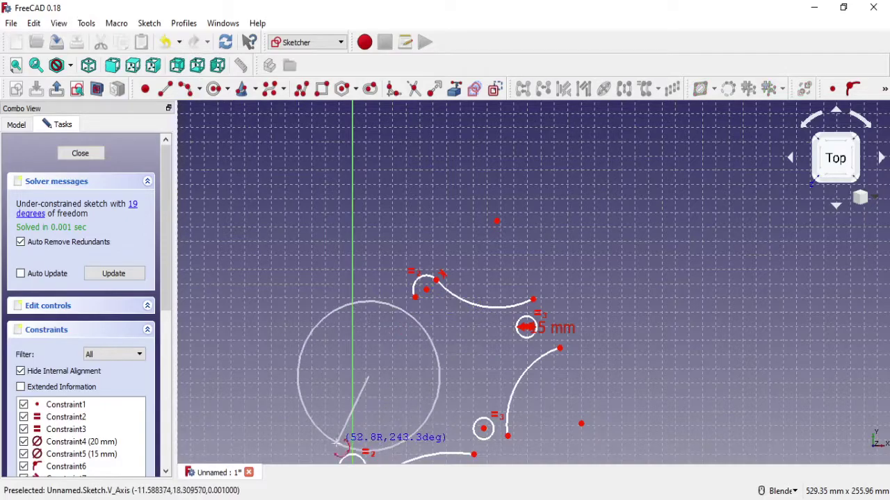
{"action": "left_click", "coordinate": [339, 439]}
{"action": "left_click", "coordinate": [410, 336]}
{"action": "scroll", "coordinate": [417, 320], "scroll_direction": "down", "scroll_amount": 5}
{"action": "scroll", "coordinate": [417, 278], "scroll_direction": "up", "scroll_amount": 5}
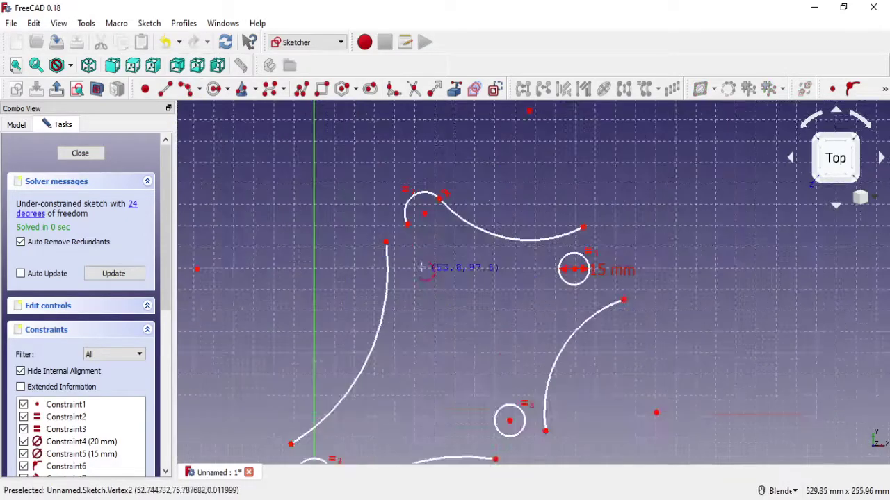
{"action": "scroll", "coordinate": [415, 212], "scroll_direction": "up", "scroll_amount": 3}
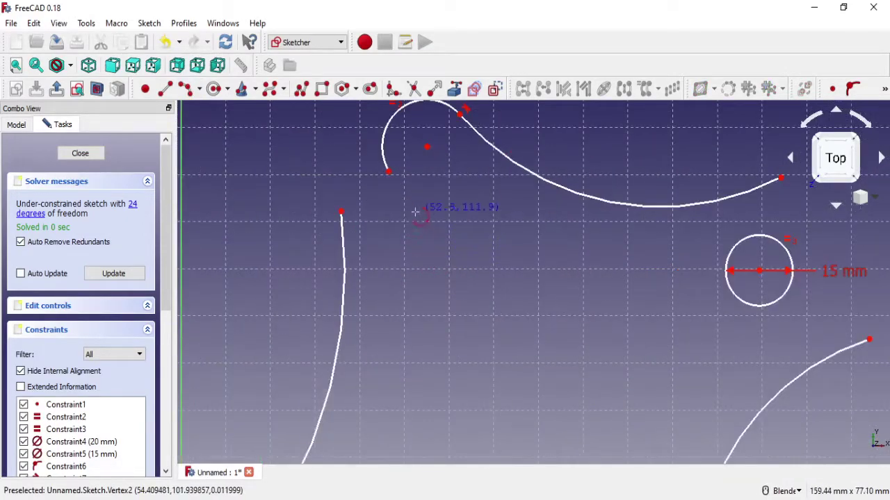
Make the new left arc tangent to the small top arc and join their endpoints.
{"action": "left_click", "coordinate": [383, 155]}
{"action": "left_click", "coordinate": [343, 278]}
{"action": "left_click", "coordinate": [885, 90]}
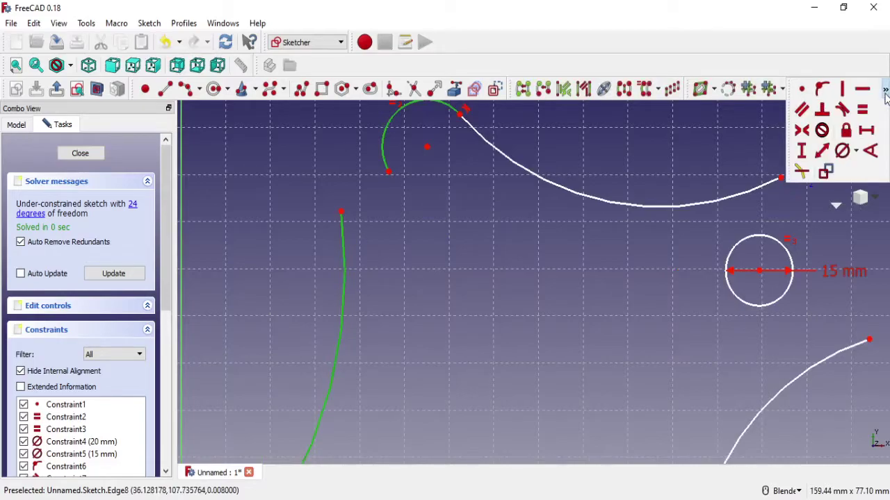
{"action": "left_click", "coordinate": [844, 107]}
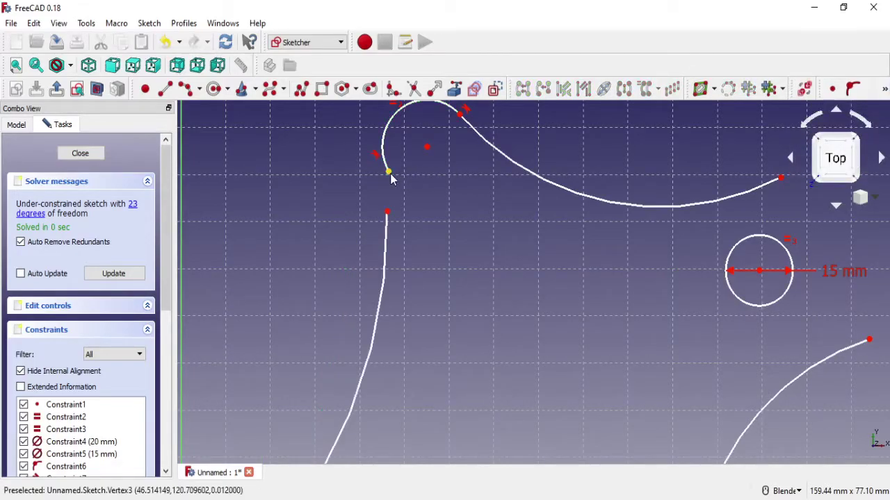
{"action": "left_click", "coordinate": [386, 209]}
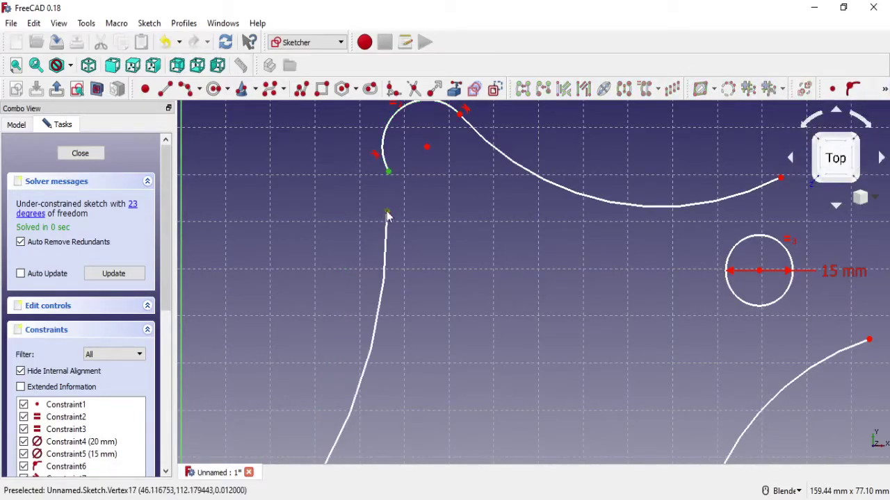
{"action": "left_click", "coordinate": [838, 92]}
{"action": "left_click", "coordinate": [528, 273]}
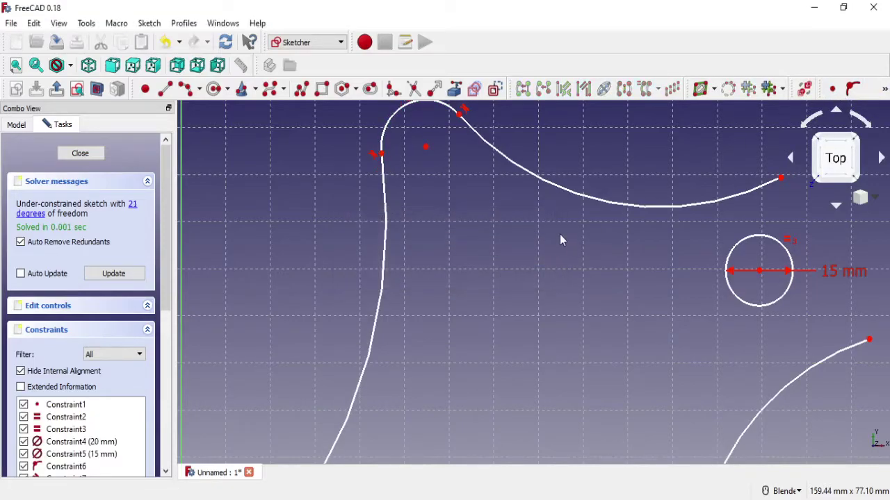
{"action": "scroll", "coordinate": [538, 210], "scroll_direction": "down", "scroll_amount": 2}
{"action": "scroll", "coordinate": [671, 215], "scroll_direction": "down", "scroll_amount": 2}
{"action": "scroll", "coordinate": [697, 240], "scroll_direction": "up", "scroll_amount": 2}
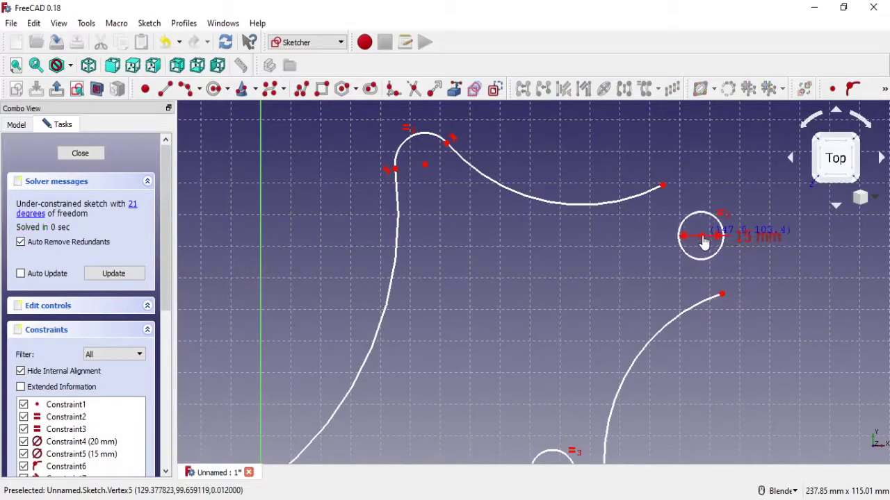
Constrain both right-hand curve endpoints onto the 15 mm circle and slide them around it.
{"action": "scroll", "coordinate": [695, 226], "scroll_direction": "down", "scroll_amount": 2}
{"action": "scroll", "coordinate": [695, 225], "scroll_direction": "up", "scroll_amount": 2}
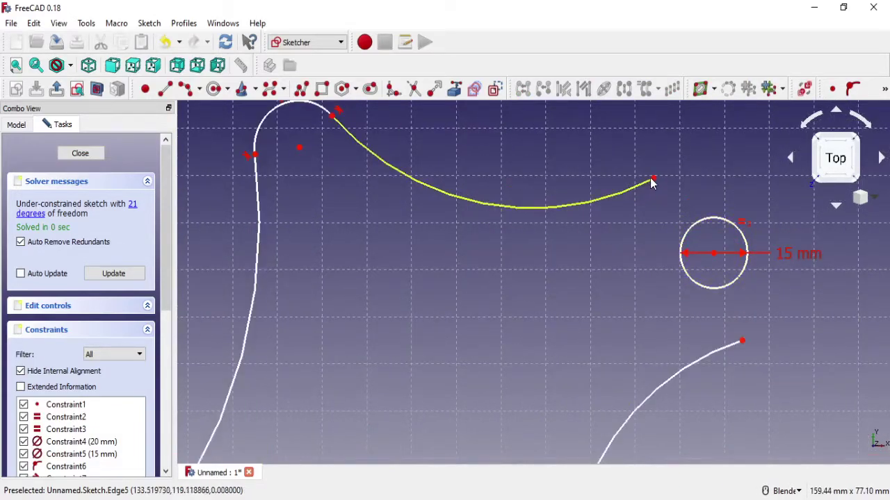
{"action": "left_click", "coordinate": [693, 225]}
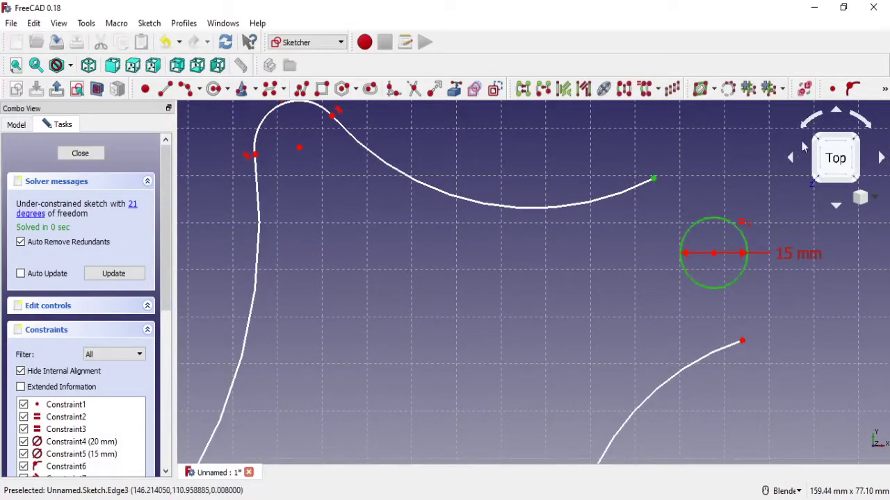
{"action": "left_click", "coordinate": [852, 88]}
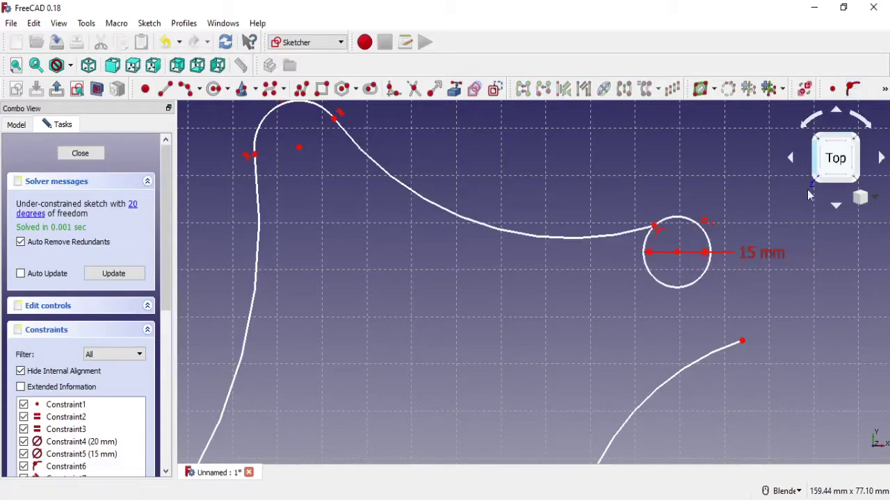
{"action": "left_click", "coordinate": [741, 342]}
{"action": "left_click", "coordinate": [852, 88]}
{"action": "scroll", "coordinate": [704, 380], "scroll_direction": "down", "scroll_amount": 2}
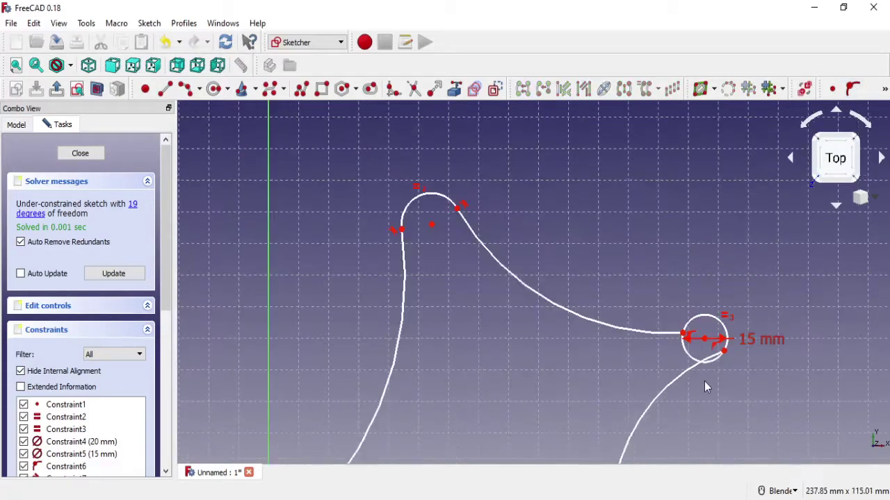
{"action": "scroll", "coordinate": [702, 379], "scroll_direction": "up", "scroll_amount": 3}
{"action": "left_click_drag", "start_coordinate": [665, 274], "coordinate": [685, 240]}
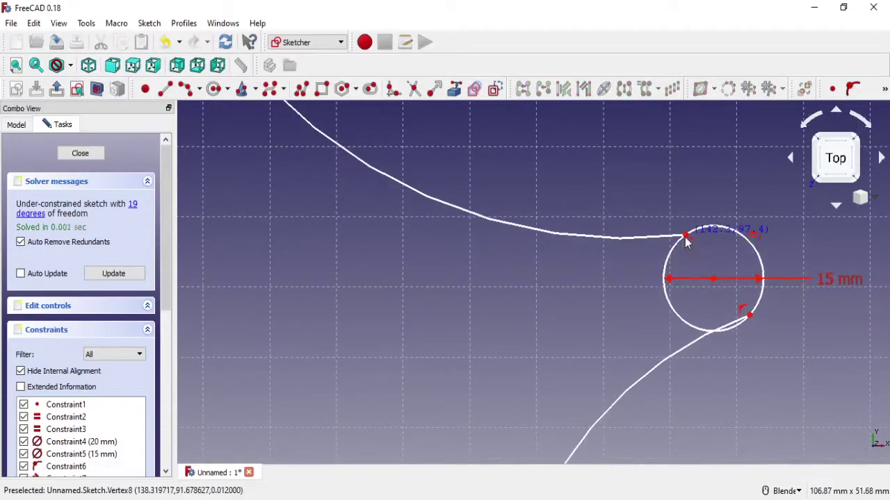
{"action": "left_click_drag", "start_coordinate": [748, 316], "coordinate": [705, 335]}
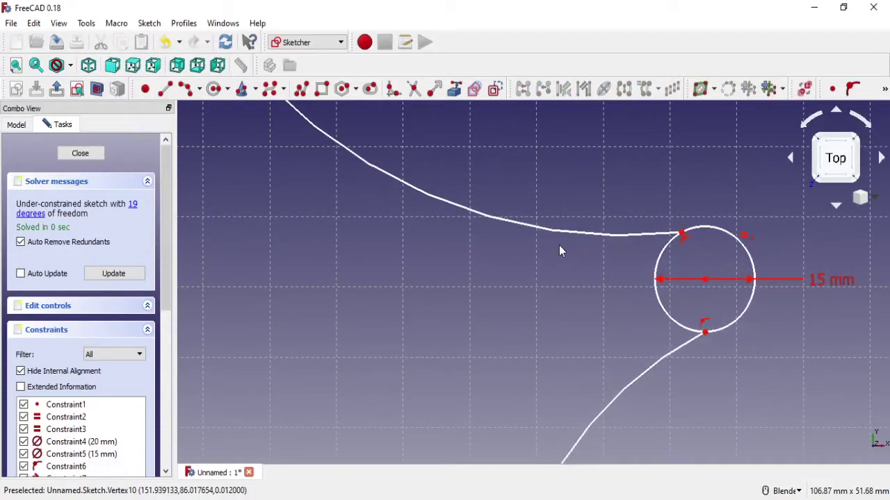
Trim the left part of the circle and make the upper curve tangent to the remaining arc.
{"action": "left_click", "coordinate": [663, 314]}
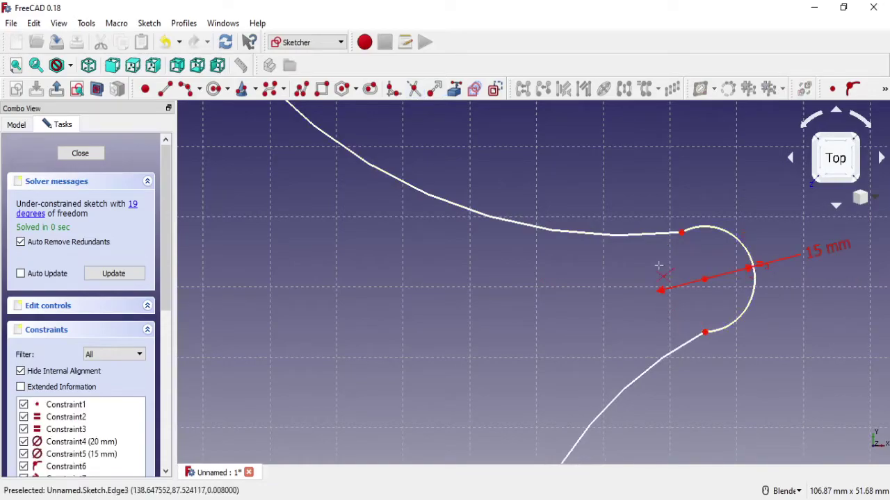
{"action": "left_click", "coordinate": [701, 236]}
{"action": "left_click", "coordinate": [661, 235]}
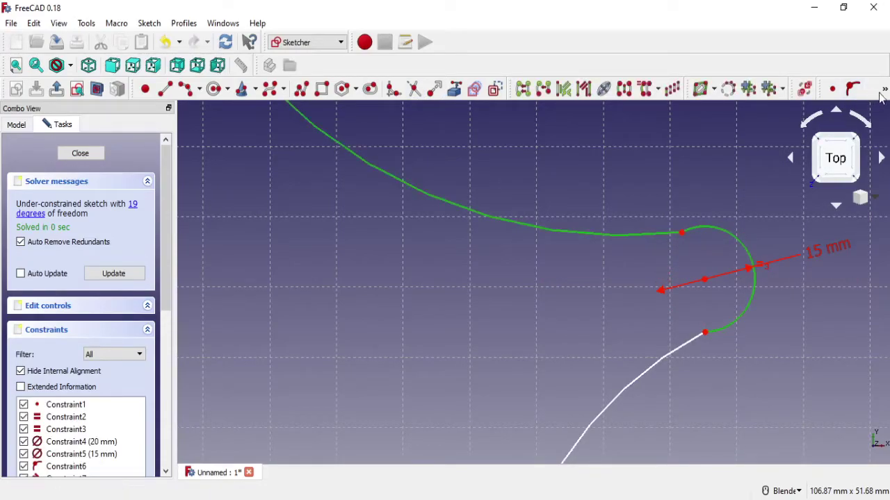
{"action": "left_click", "coordinate": [884, 90]}
{"action": "left_click", "coordinate": [842, 108]}
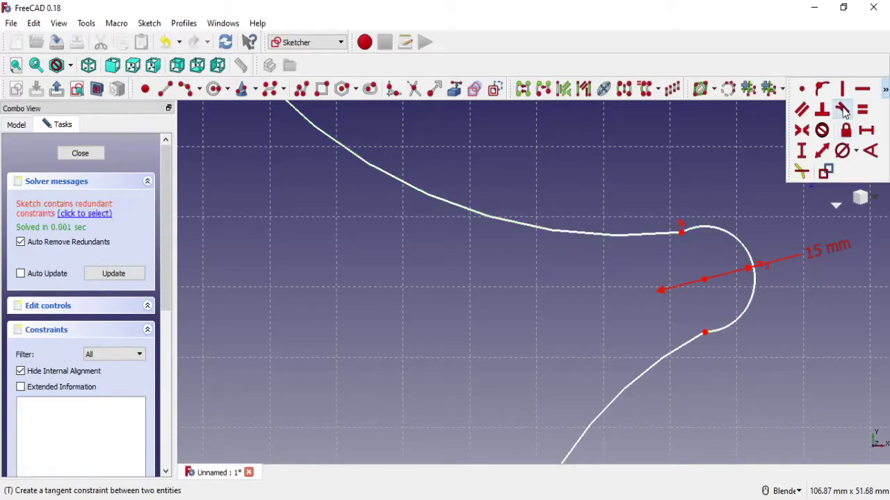
{"action": "left_click", "coordinate": [577, 277]}
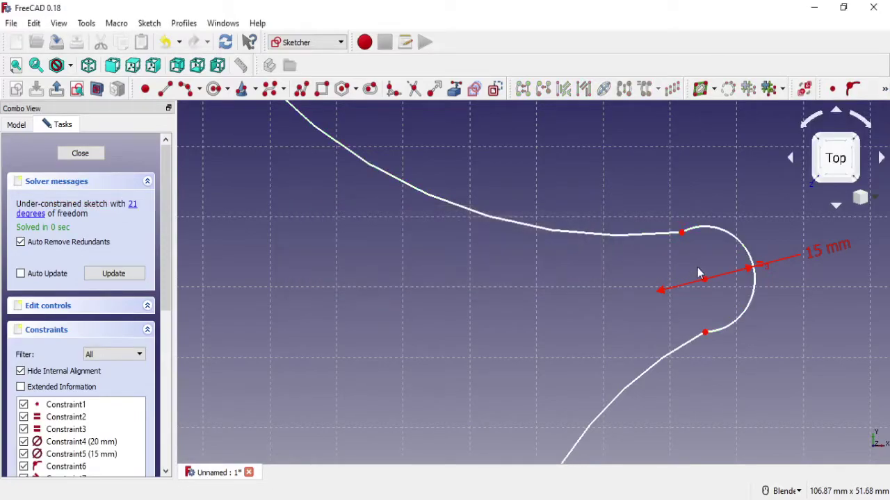
Delete the trimmed arc together with its 15 mm dimension.
{"action": "left_click", "coordinate": [728, 241]}
{"action": "scroll", "coordinate": [712, 264], "scroll_direction": "down", "scroll_amount": 3}
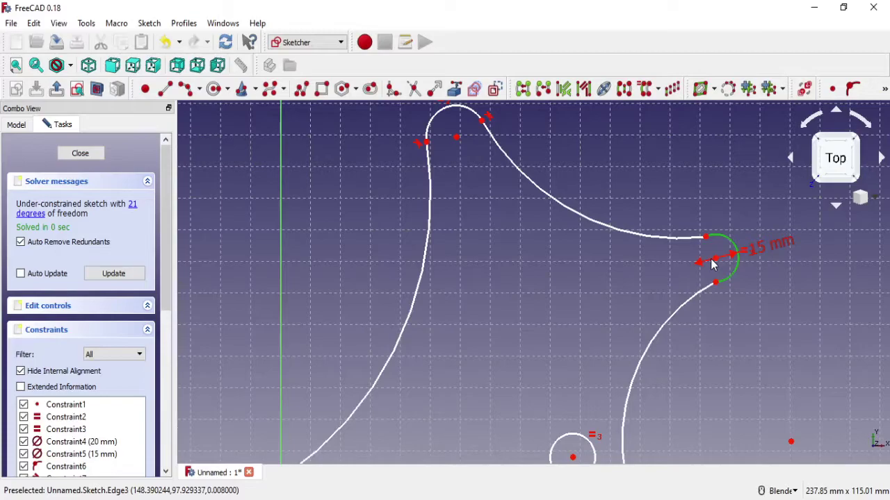
{"action": "key", "text": "Delete"}
{"action": "middle_click_drag", "start_coordinate": [543, 352], "coordinate": [576, 246], "text": "shift"}
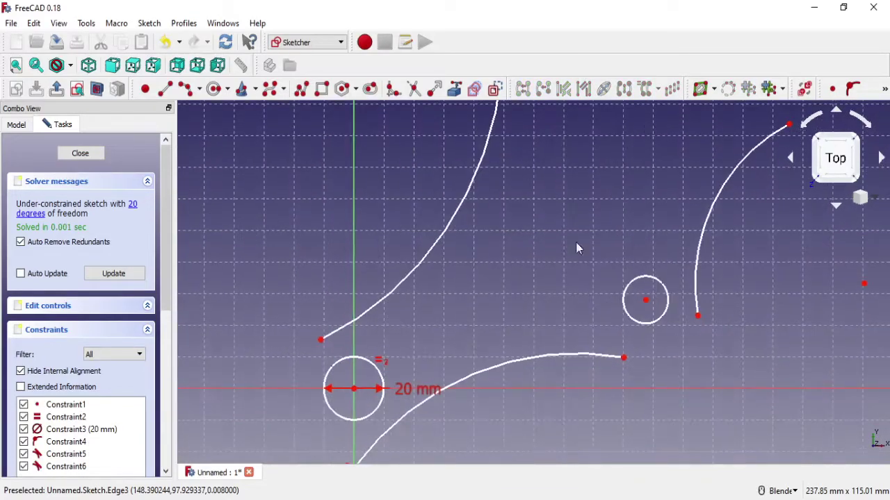
Delete the 20 mm circle and return to the flat top view.
{"action": "left_click", "coordinate": [383, 381]}
{"action": "key", "text": "Delete"}
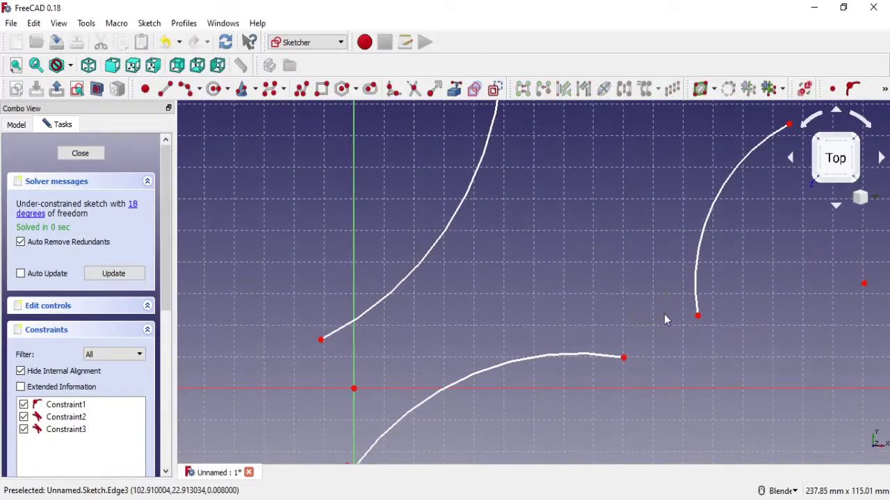
{"action": "mouse_move", "coordinate": [441, 338]}
{"action": "middle_mouse_down"}
{"action": "mouse_move", "coordinate": [470, 290]}
{"action": "mouse_move", "coordinate": [751, 203]}
{"action": "middle_mouse_up"}
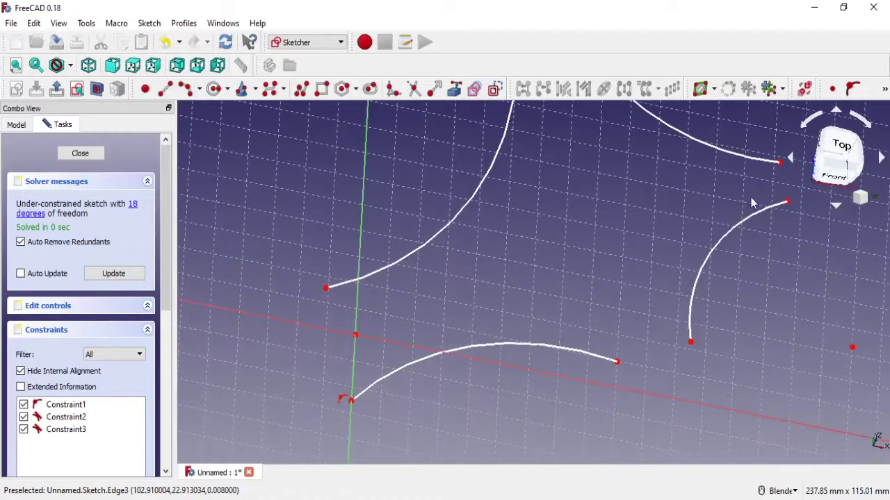
{"action": "left_click", "coordinate": [839, 152]}
{"action": "middle_click_drag", "start_coordinate": [657, 190], "coordinate": [393, 351], "text": "shift"}
{"action": "scroll", "coordinate": [572, 246], "scroll_direction": "up", "scroll_amount": 4}
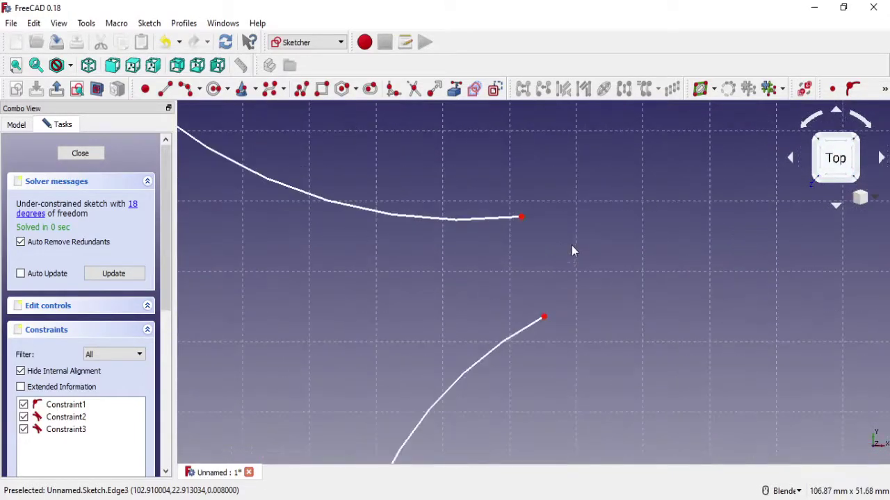
Draw a connecting arc at the upper corner, tangent to both the upper and lower curves.
{"action": "left_click", "coordinate": [549, 255]}
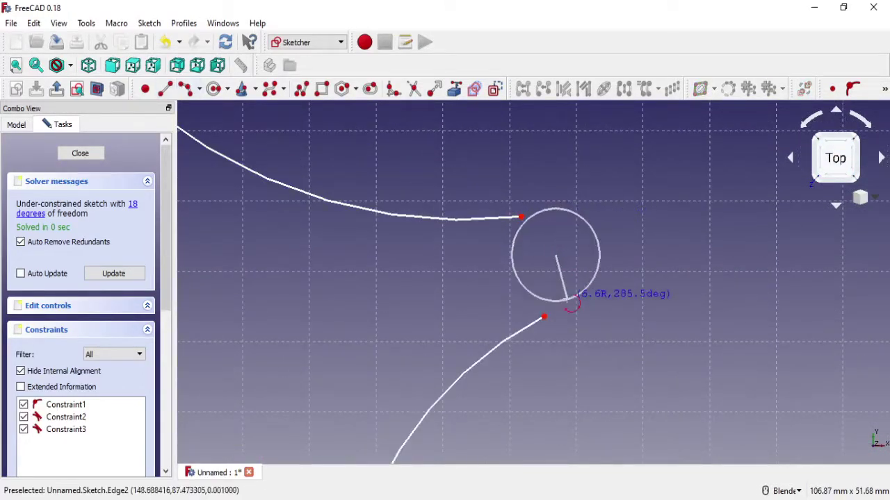
{"action": "left_click", "coordinate": [544, 210]}
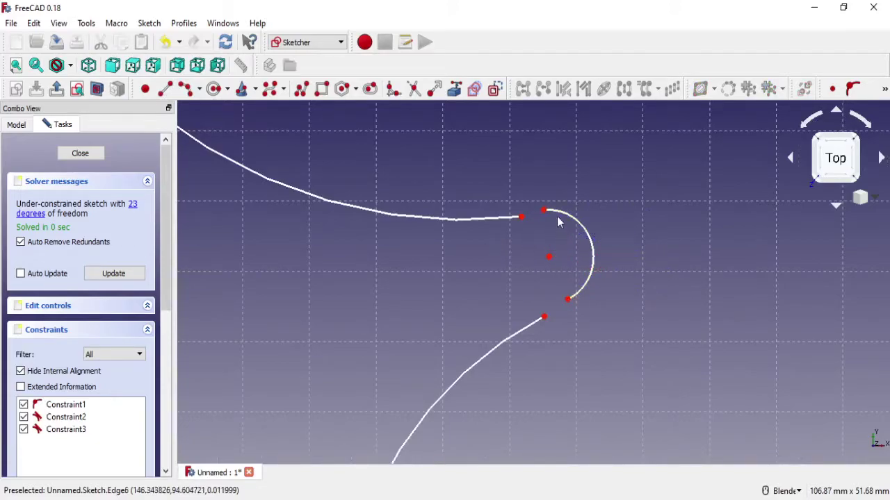
{"action": "left_click", "coordinate": [555, 212]}
{"action": "left_click", "coordinate": [505, 219]}
{"action": "left_click", "coordinate": [885, 89]}
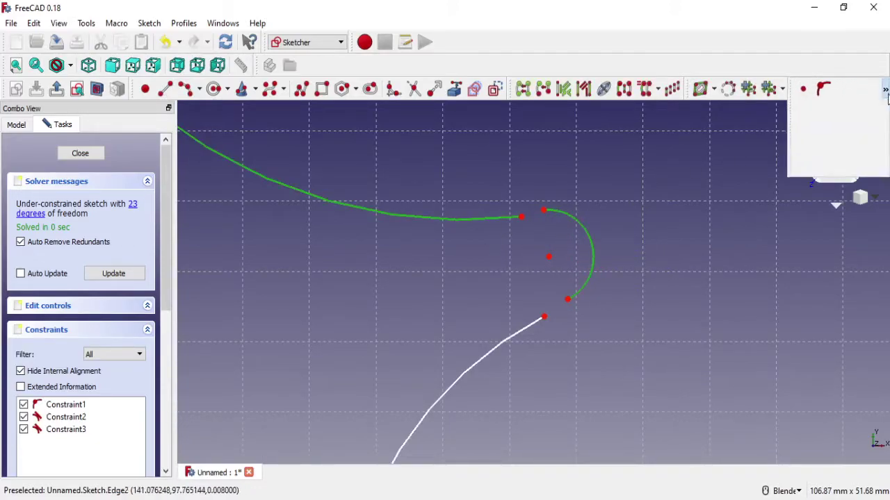
{"action": "left_click", "coordinate": [843, 107]}
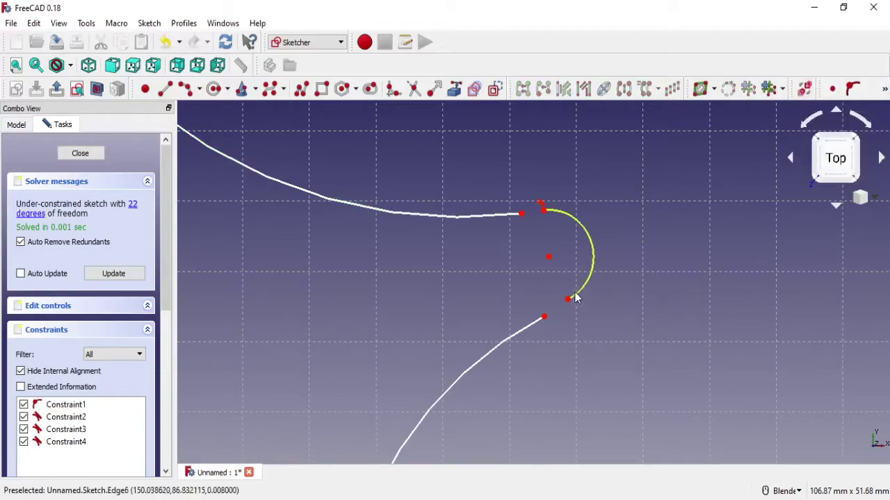
{"action": "left_click", "coordinate": [526, 330]}
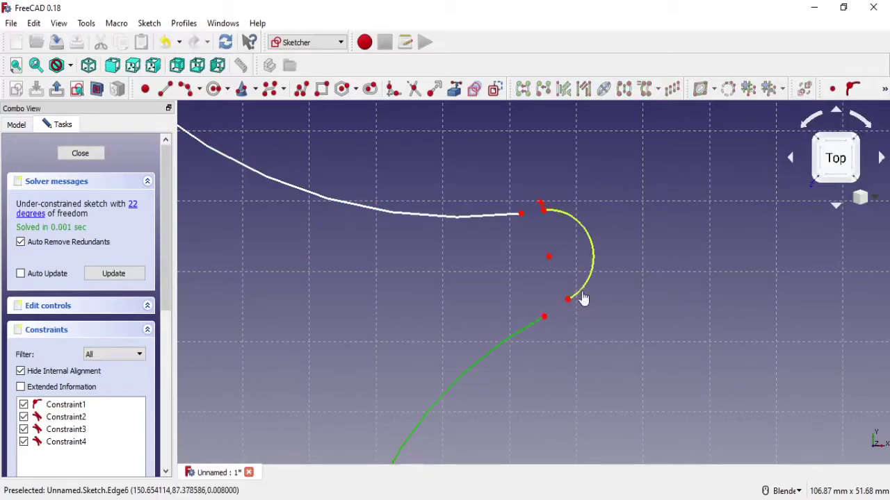
{"action": "left_click", "coordinate": [583, 299]}
{"action": "left_click", "coordinate": [884, 94]}
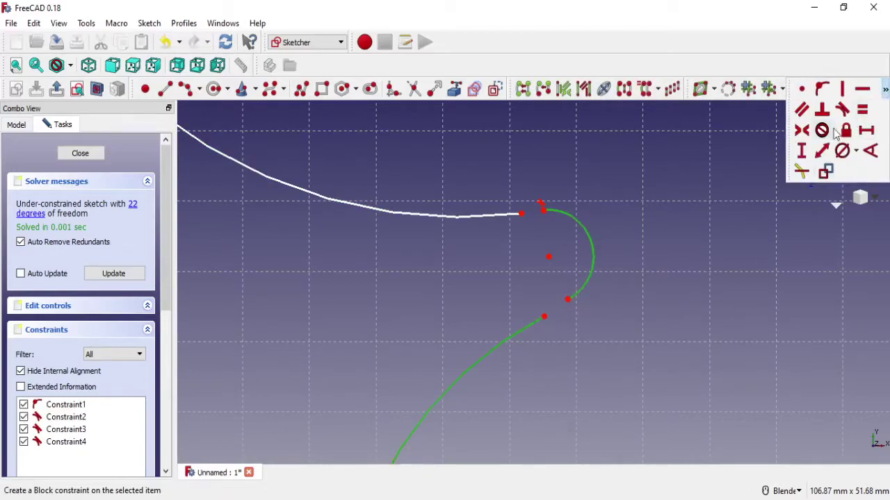
{"action": "left_click", "coordinate": [842, 108]}
Join the arc's lower and upper ends to the adjoining curves' endpoints.
{"action": "left_click", "coordinate": [567, 299]}
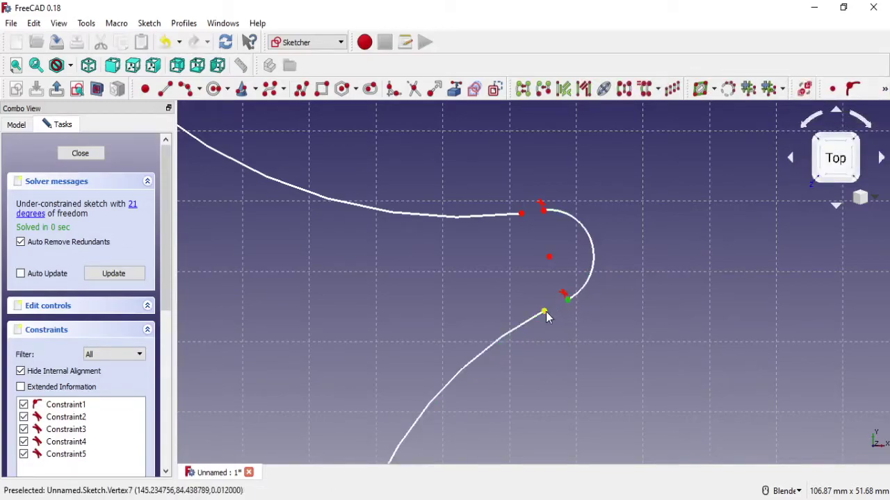
{"action": "left_click", "coordinate": [833, 92]}
{"action": "left_click", "coordinate": [527, 272]}
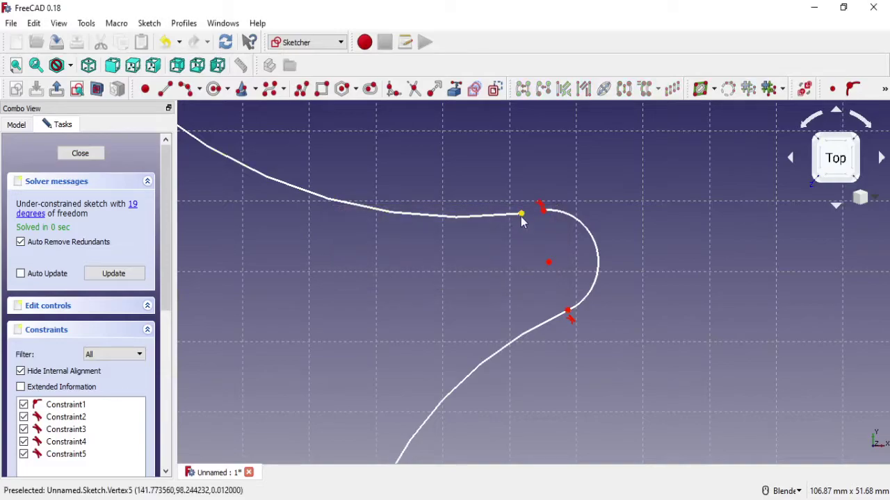
{"action": "left_click", "coordinate": [521, 215]}
{"action": "left_click", "coordinate": [544, 212]}
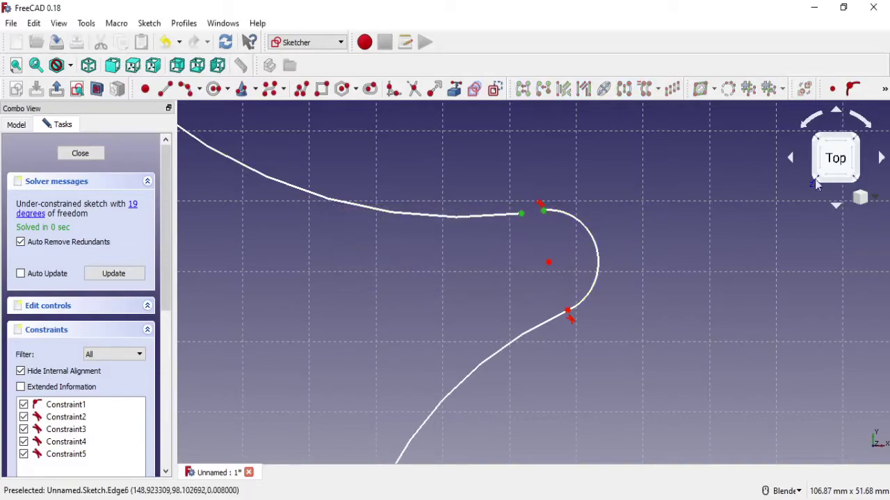
{"action": "left_click", "coordinate": [832, 89]}
{"action": "left_click", "coordinate": [526, 275]}
{"action": "scroll", "coordinate": [517, 280], "scroll_direction": "down", "scroll_amount": 3}
{"action": "middle_click_drag", "start_coordinate": [517, 280], "coordinate": [541, 244], "text": "shift"}
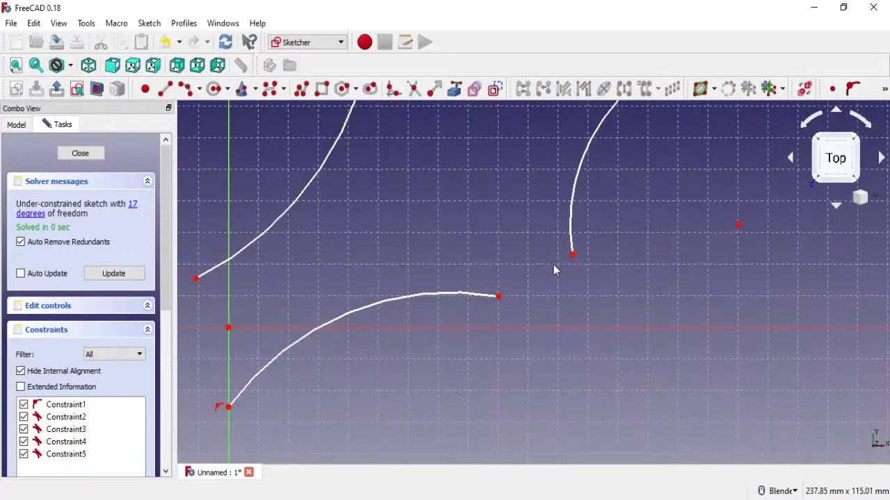
Draw a small arc between the lower curve's end and the right-hand curve's end.
{"action": "scroll", "coordinate": [544, 267], "scroll_direction": "up", "scroll_amount": 2}
{"action": "left_click", "coordinate": [194, 95]}
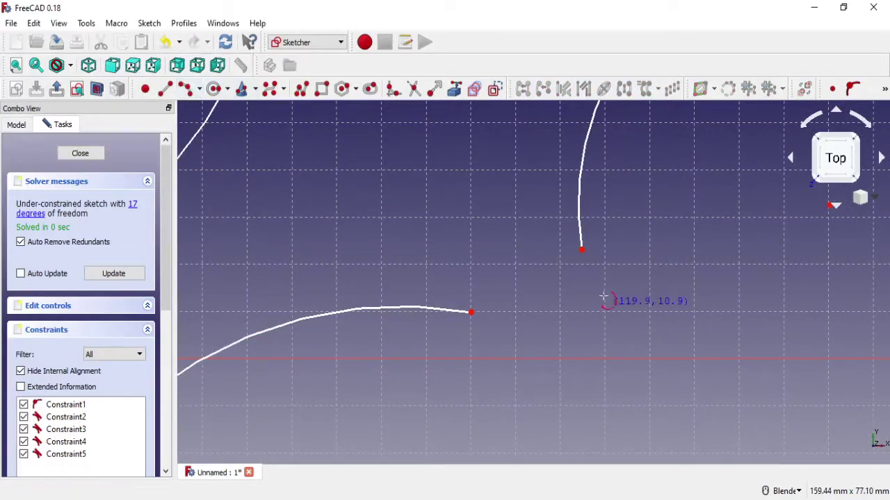
{"action": "left_click", "coordinate": [587, 295]}
{"action": "left_click", "coordinate": [494, 346]}
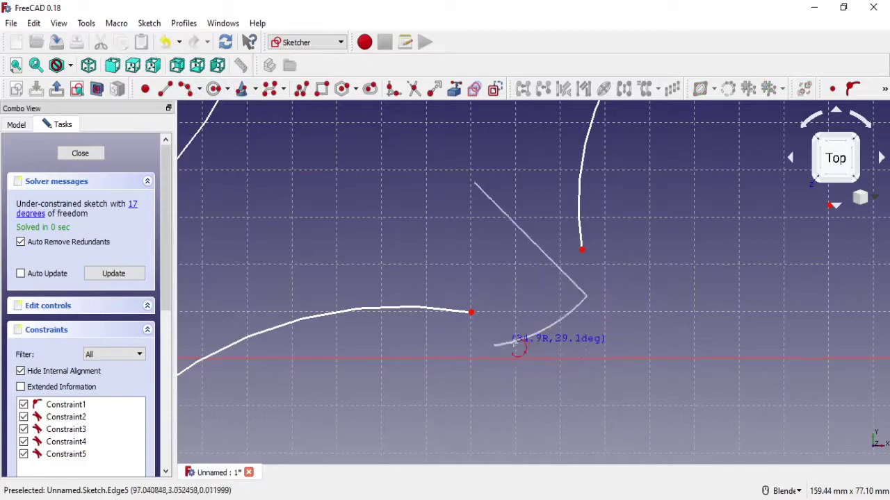
{"action": "left_click", "coordinate": [563, 346]}
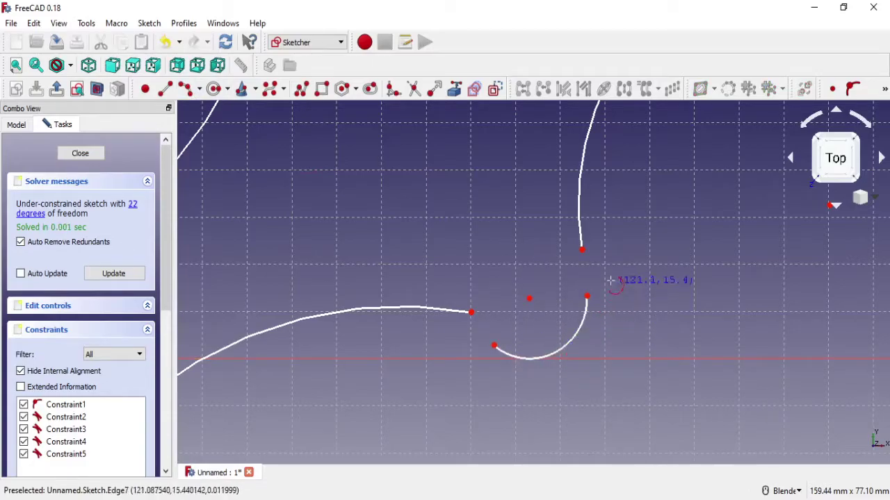
Make the new arc tangent to both the right-hand and lower curves.
{"action": "left_click", "coordinate": [586, 318]}
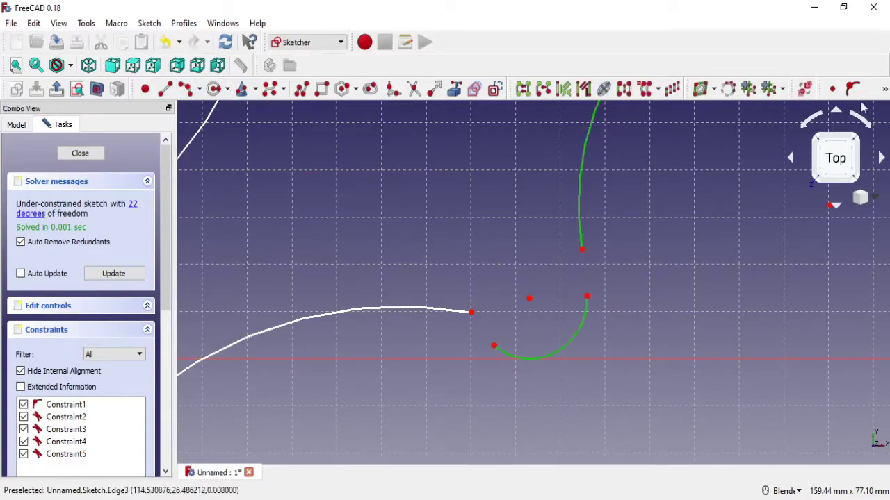
{"action": "left_click", "coordinate": [882, 95]}
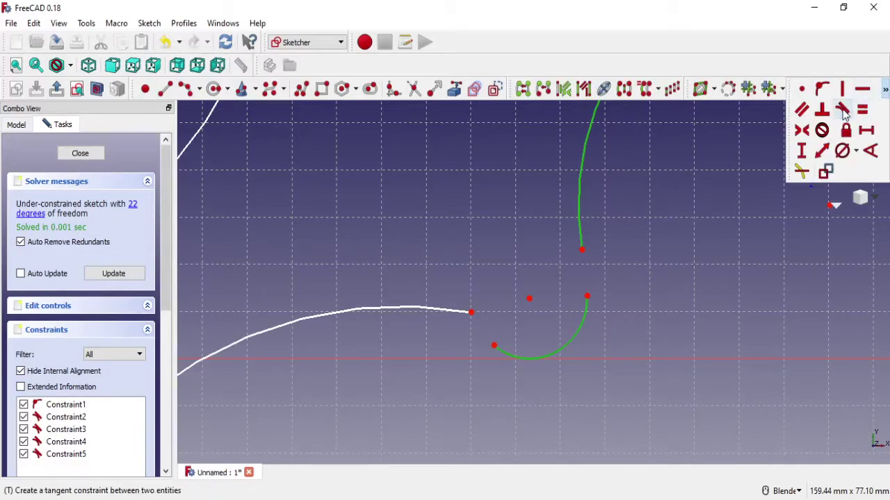
{"action": "left_click", "coordinate": [850, 113]}
{"action": "left_click", "coordinate": [491, 345]}
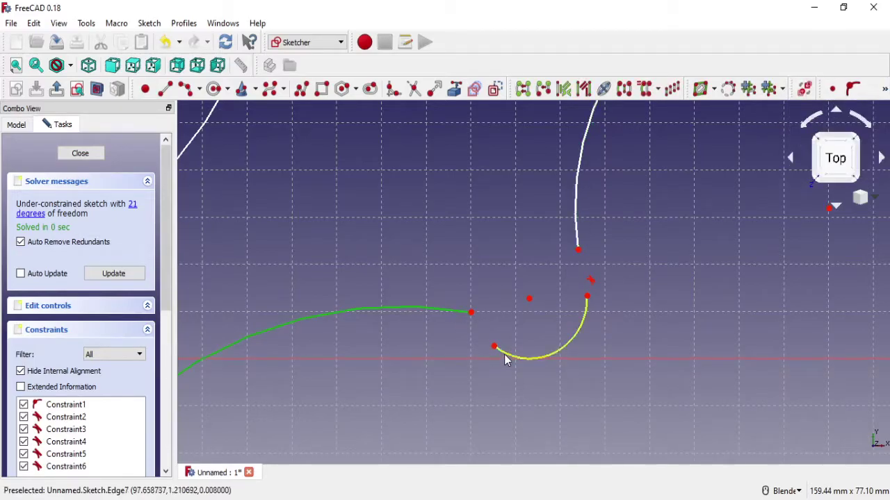
{"action": "left_click", "coordinate": [884, 90]}
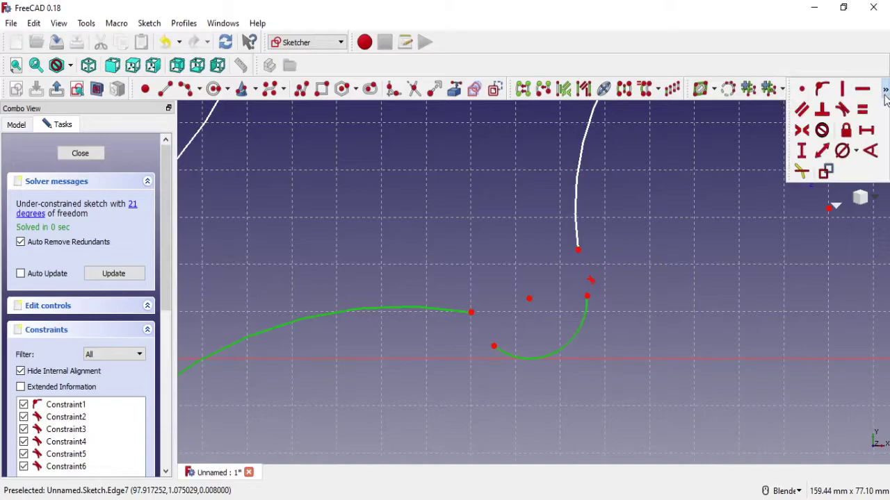
{"action": "left_click", "coordinate": [850, 111]}
Join both arc ends to the neighbouring curve endpoints, accepting the tangency substitution.
{"action": "left_click", "coordinate": [473, 343]}
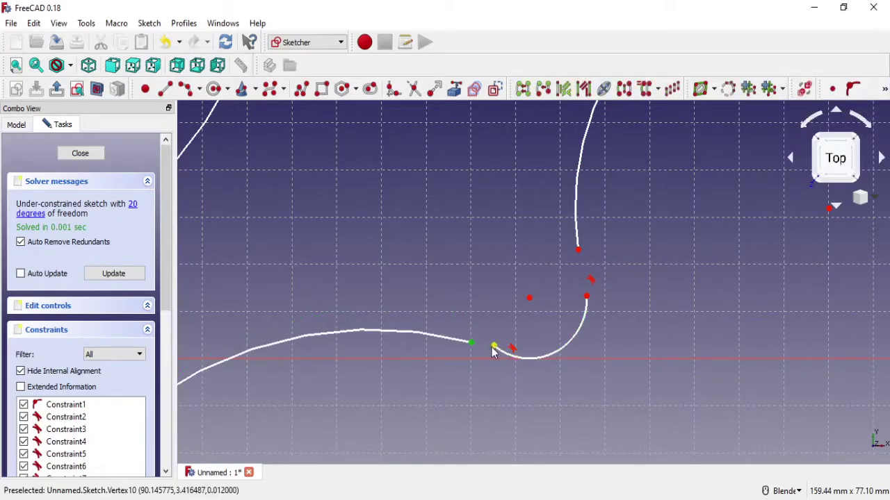
{"action": "left_click", "coordinate": [853, 89]}
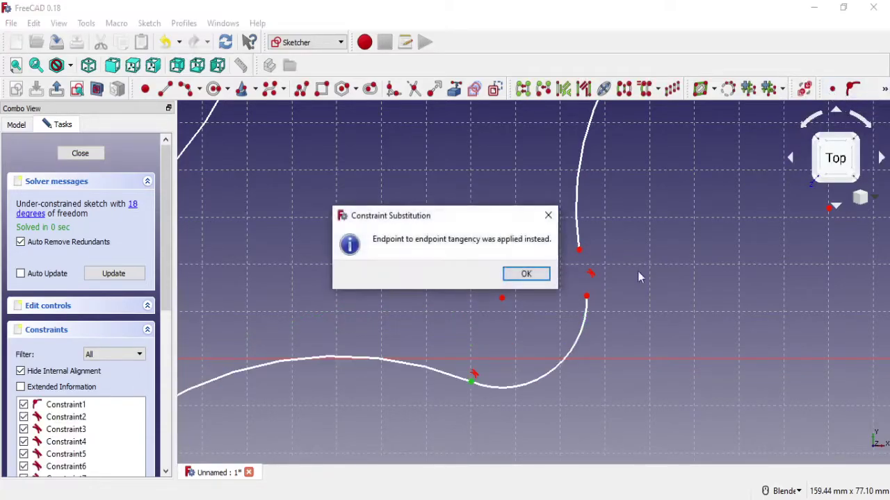
{"action": "left_click", "coordinate": [526, 275]}
{"action": "left_click", "coordinate": [579, 249]}
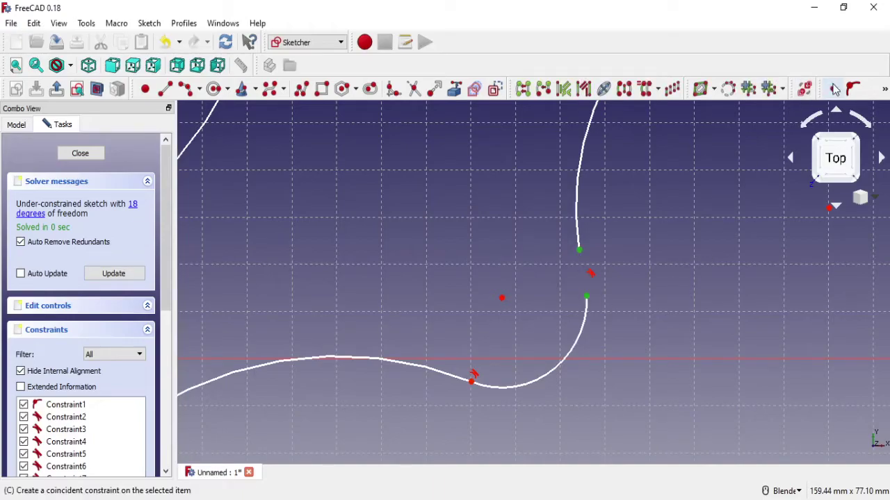
{"action": "left_click", "coordinate": [853, 89]}
{"action": "left_click", "coordinate": [530, 276]}
{"action": "scroll", "coordinate": [530, 278], "scroll_direction": "down", "scroll_amount": 2}
Draw a new arc on the left side of the outline.
{"action": "scroll", "coordinate": [529, 276], "scroll_direction": "down", "scroll_amount": 2}
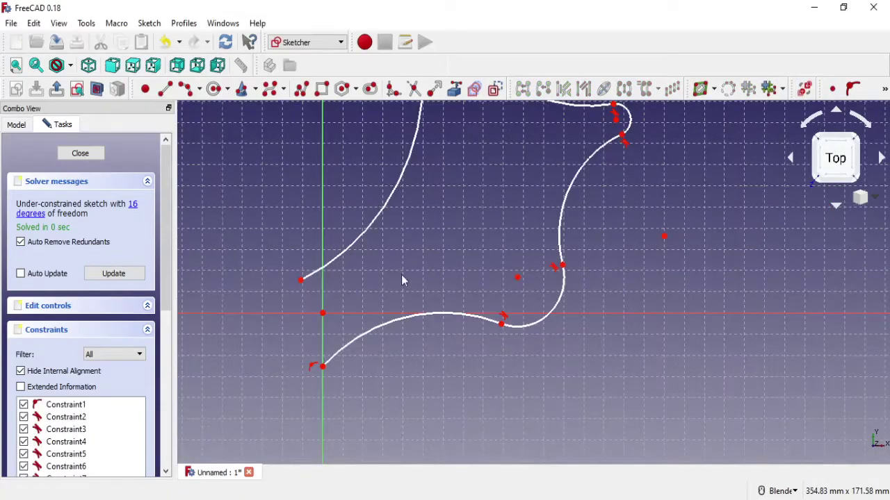
{"action": "middle_click_drag", "start_coordinate": [401, 275], "coordinate": [500, 236], "text": "shift"}
{"action": "scroll", "coordinate": [406, 285], "scroll_direction": "up", "scroll_amount": 4}
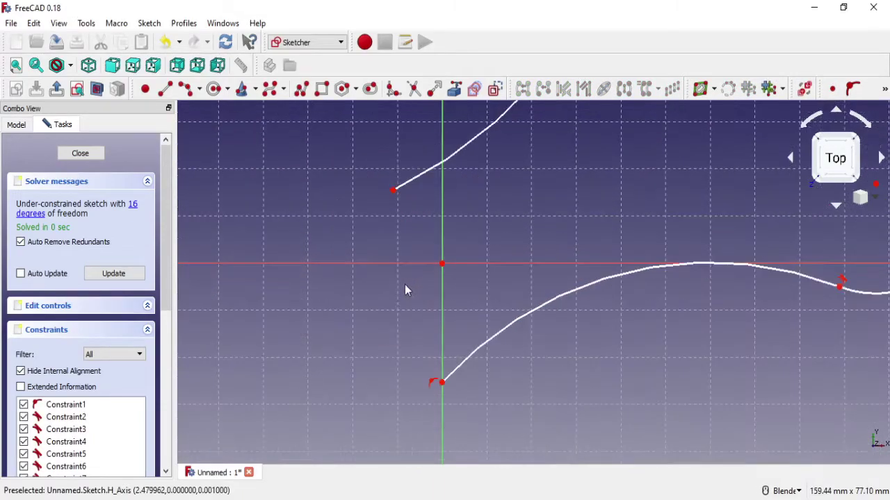
{"action": "left_click", "coordinate": [215, 88]}
{"action": "left_click", "coordinate": [373, 212]}
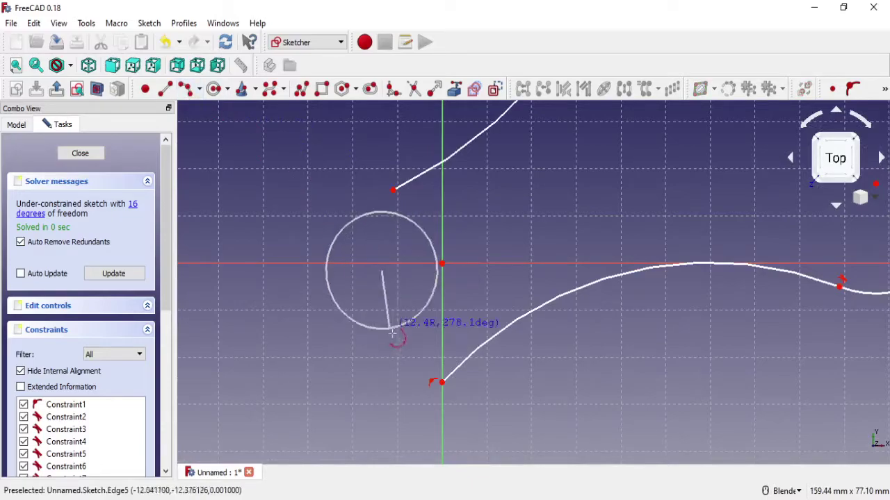
{"action": "left_click", "coordinate": [413, 388]}
{"action": "left_click", "coordinate": [353, 357]}
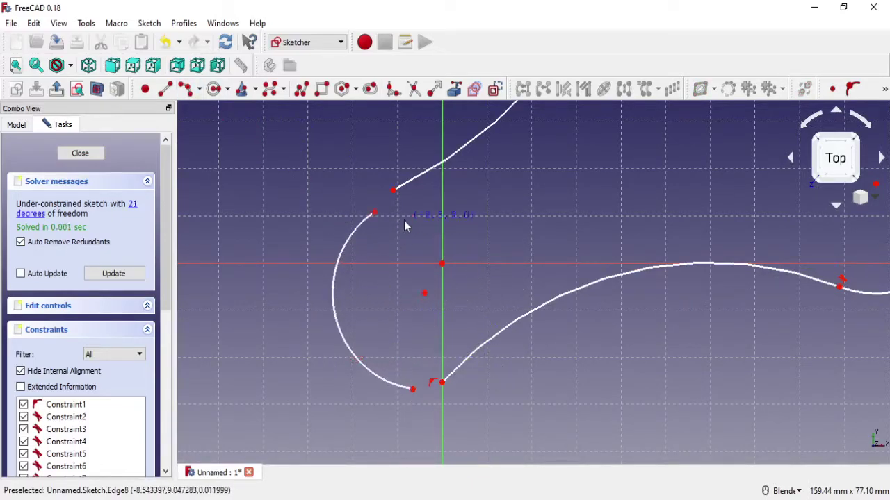
Make the left arc tangent to both the upper-left curve and the lower curve.
{"action": "left_click", "coordinate": [406, 189]}
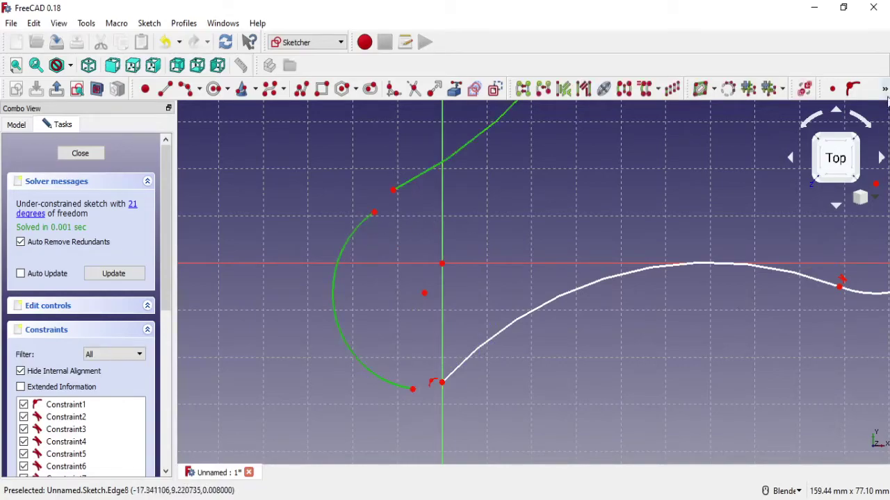
{"action": "left_click", "coordinate": [884, 89]}
{"action": "left_click", "coordinate": [843, 109]}
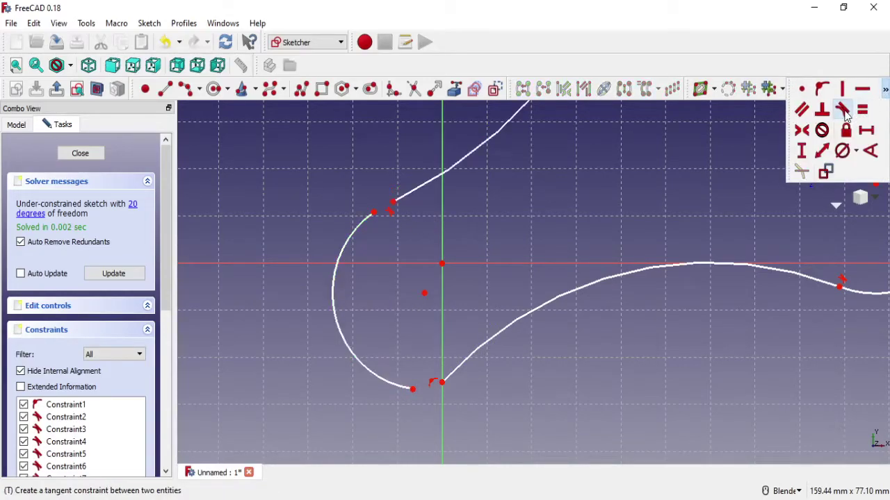
{"action": "left_click", "coordinate": [449, 378]}
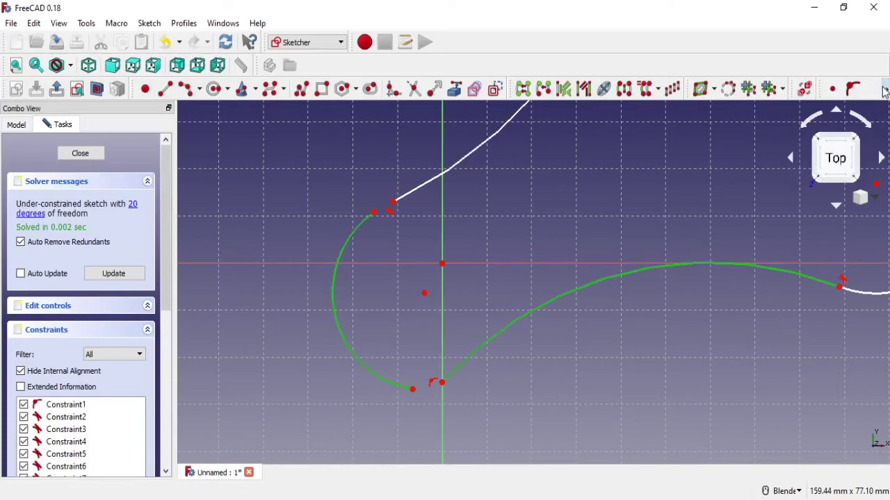
{"action": "left_click", "coordinate": [884, 89]}
{"action": "left_click", "coordinate": [843, 110]}
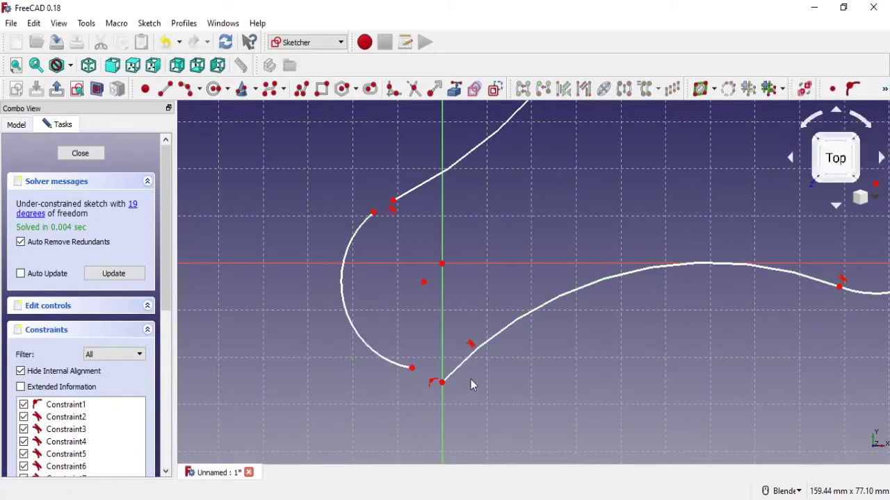
Replace the lower junction's coincident constraint with an endpoint-to-endpoint tangency.
{"action": "mouse_move", "coordinate": [443, 383]}
{"action": "left_mouse_down"}
{"action": "mouse_move", "coordinate": [457, 354]}
{"action": "mouse_move", "coordinate": [439, 367]}
{"action": "left_mouse_up"}
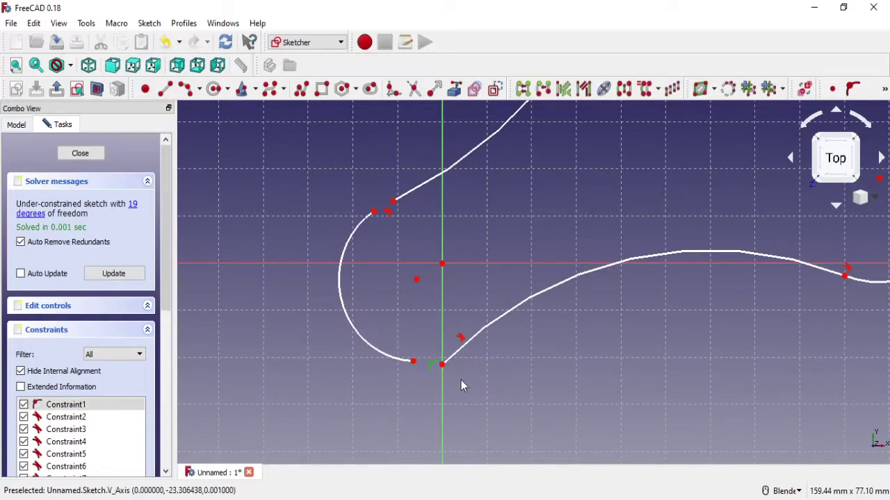
{"action": "key", "text": "Delete"}
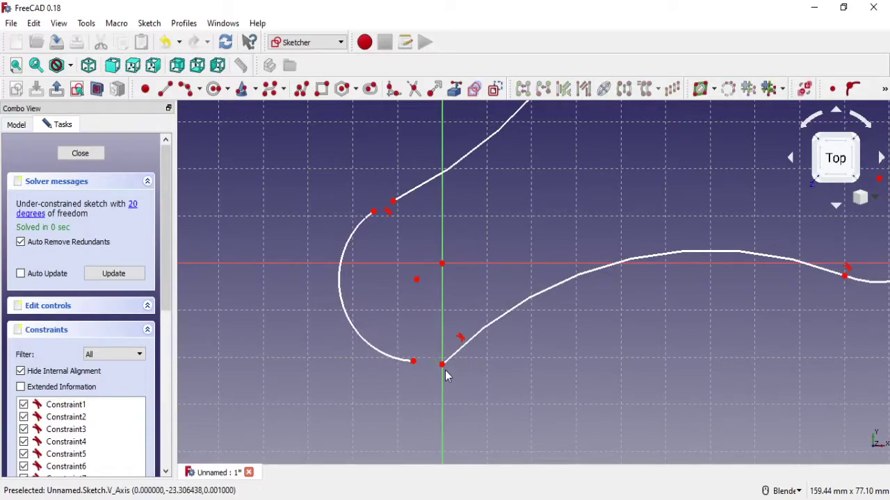
{"action": "left_click_drag", "start_coordinate": [439, 368], "coordinate": [419, 356]}
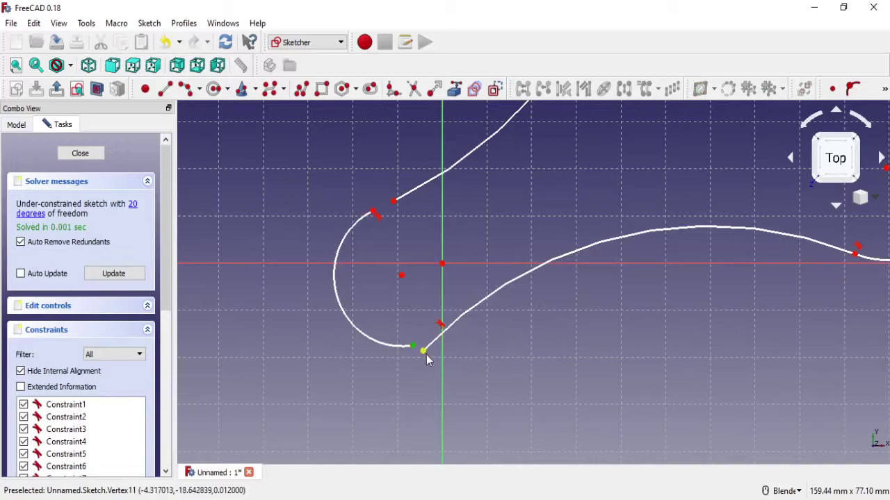
{"action": "left_click", "coordinate": [423, 351]}
{"action": "left_click", "coordinate": [832, 89]}
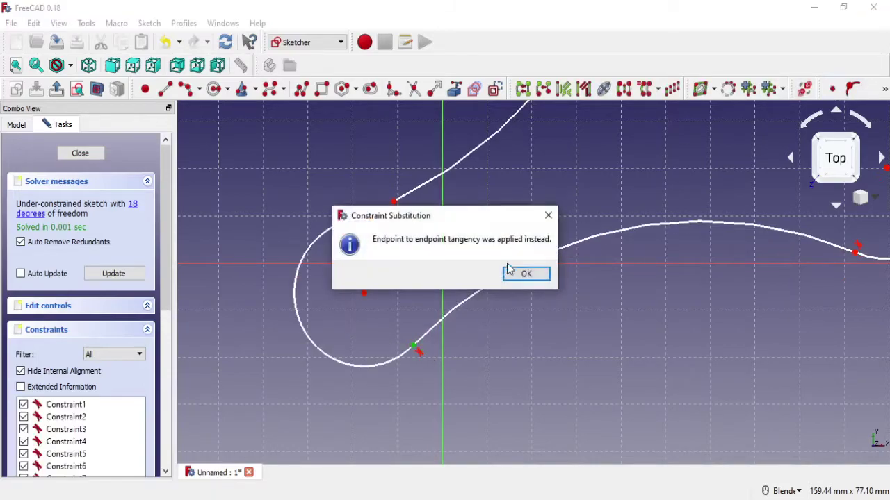
{"action": "left_click", "coordinate": [510, 271]}
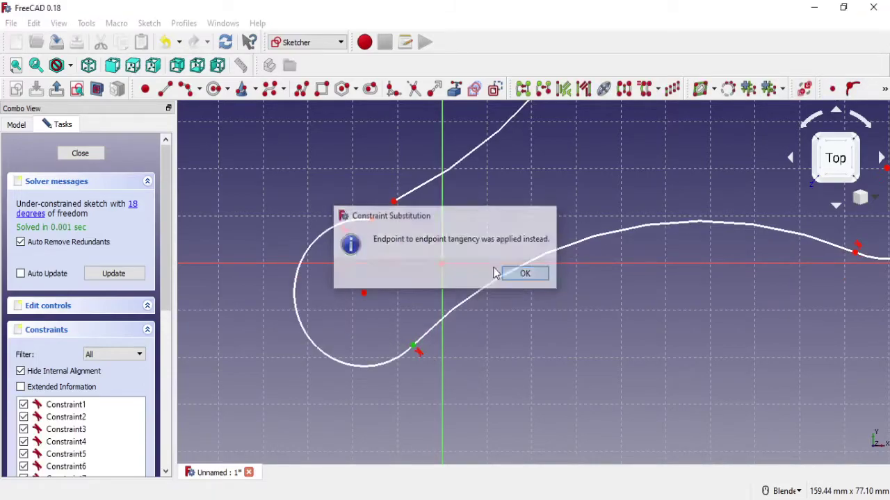
Join the arc's upper end to the adjoining curve with endpoint tangency.
{"action": "left_click", "coordinate": [394, 202]}
{"action": "left_click", "coordinate": [372, 219]}
{"action": "left_click", "coordinate": [832, 88]}
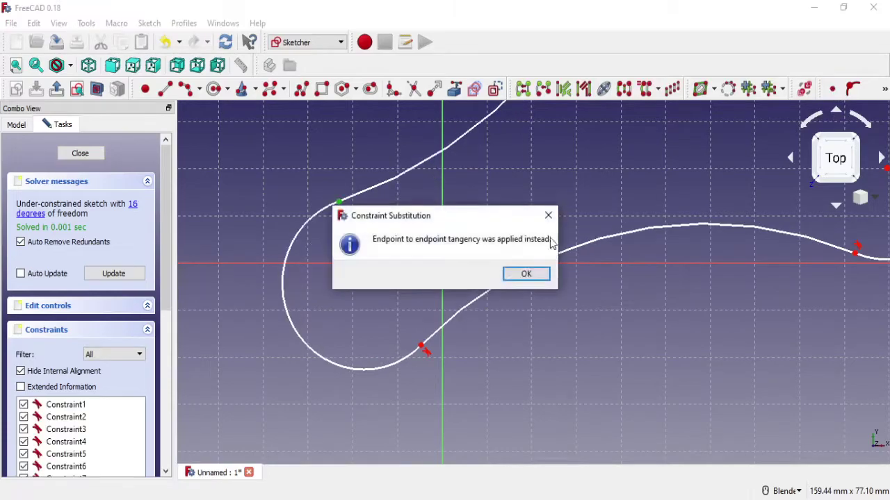
{"action": "left_click", "coordinate": [532, 271]}
{"action": "scroll", "coordinate": [532, 271], "scroll_direction": "down", "scroll_amount": 3}
{"action": "scroll", "coordinate": [652, 165], "scroll_direction": "down", "scroll_amount": 3}
Dimension the lower-left arc with a 20 mm diameter.
{"action": "scroll", "coordinate": [651, 165], "scroll_direction": "up", "scroll_amount": 4}
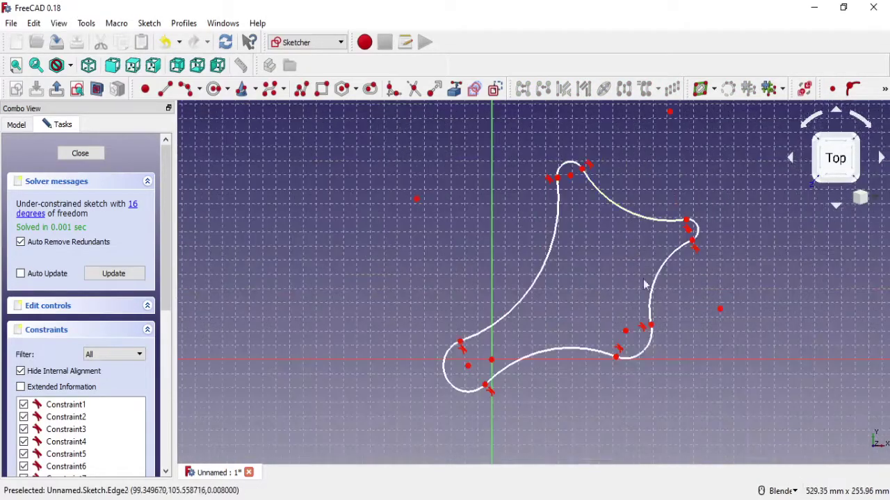
{"action": "scroll", "coordinate": [668, 346], "scroll_direction": "up", "scroll_amount": 2}
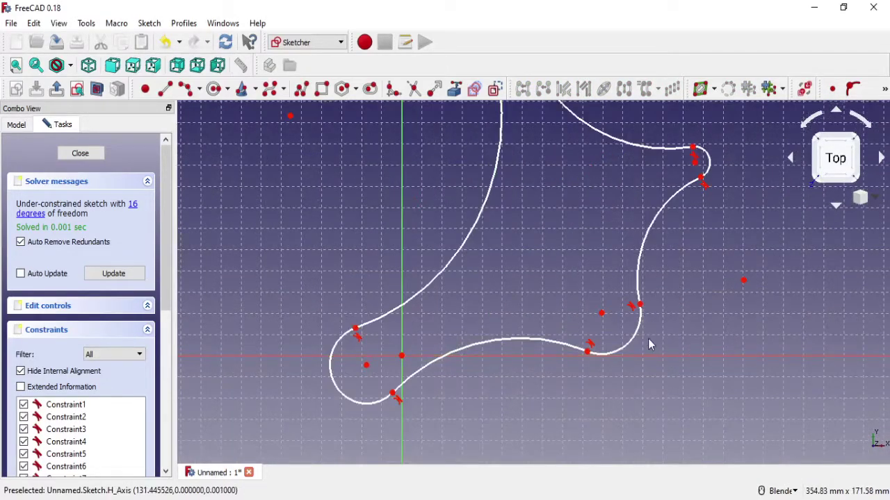
{"action": "left_click", "coordinate": [637, 335]}
{"action": "left_click", "coordinate": [884, 90]}
{"action": "left_click", "coordinate": [858, 154]}
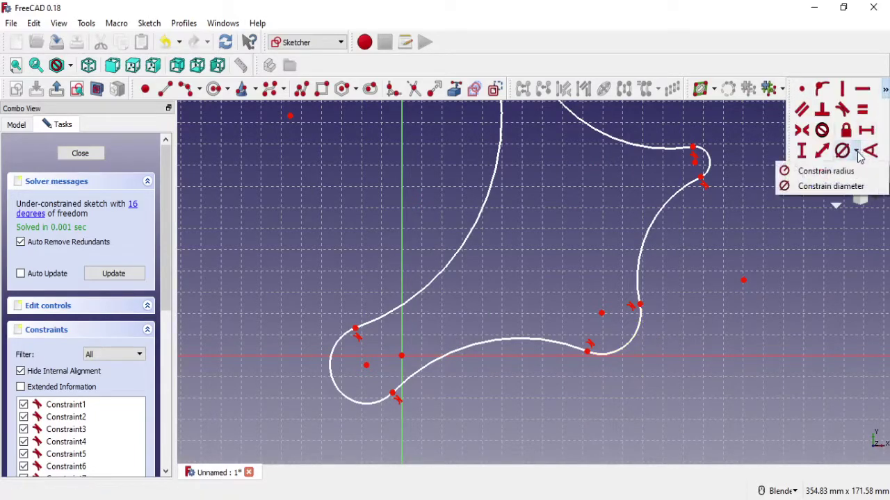
{"action": "left_click", "coordinate": [831, 185]}
{"action": "left_click", "coordinate": [354, 403]}
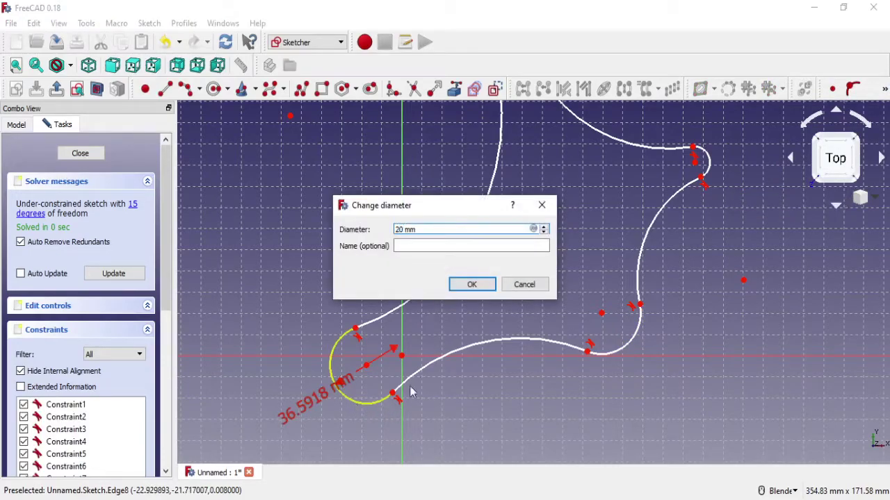
{"action": "left_click", "coordinate": [471, 285]}
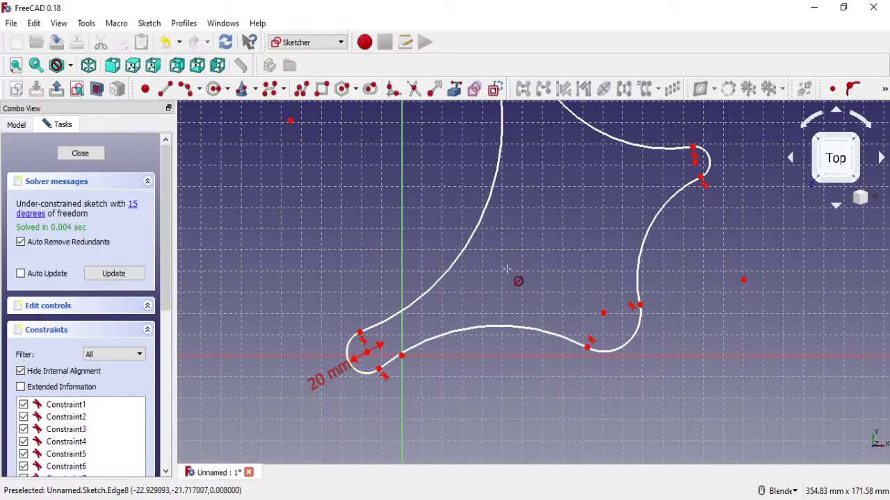
Dimension the lower-right arc with a 15 mm diameter.
{"action": "left_click", "coordinate": [638, 341]}
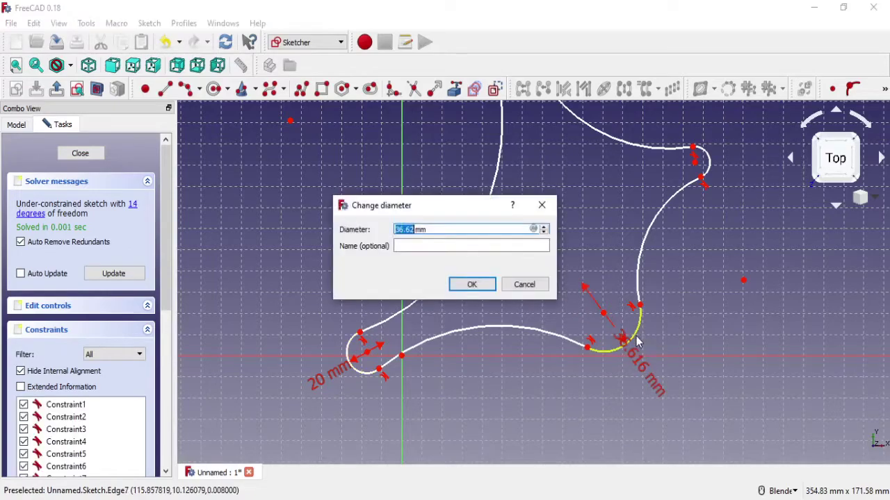
{"action": "type", "text": "5"}
{"action": "left_click", "coordinate": [477, 284]}
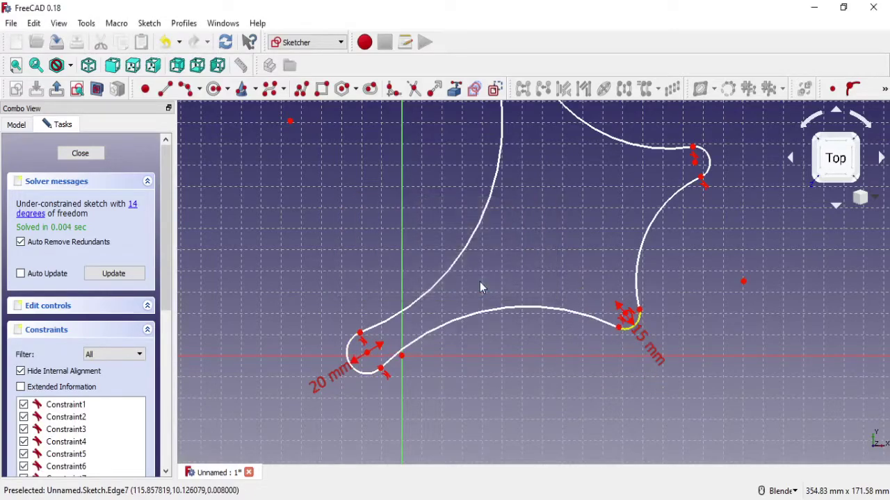
{"action": "key", "text": "Escape"}
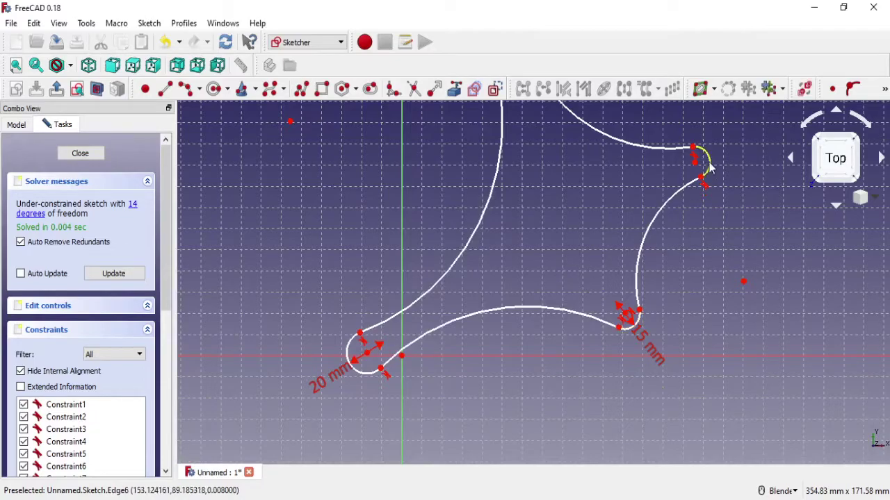
{"action": "scroll", "coordinate": [670, 274], "scroll_direction": "down", "scroll_amount": 3}
{"action": "scroll", "coordinate": [648, 309], "scroll_direction": "up", "scroll_amount": 5}
{"action": "scroll", "coordinate": [629, 326], "scroll_direction": "up", "scroll_amount": 2}
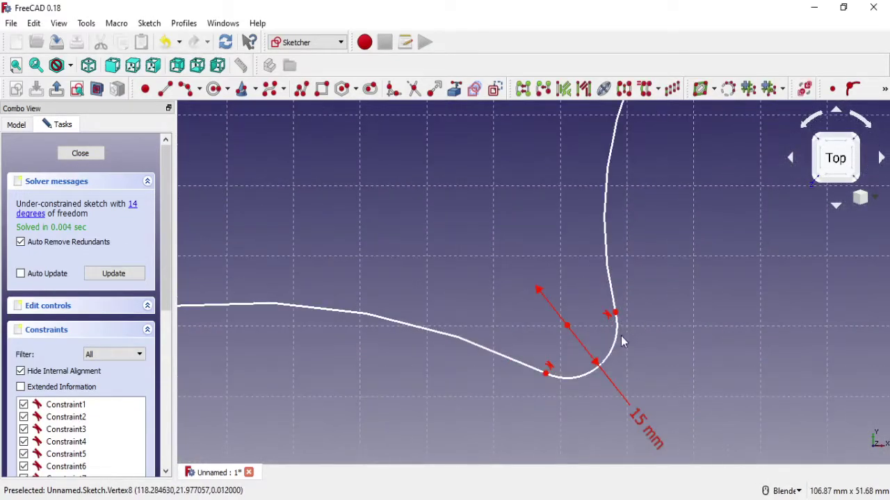
Make the right arc equal to the 15 mm arc and the top arc equal to the 20 mm arc.
{"action": "left_click", "coordinate": [885, 89]}
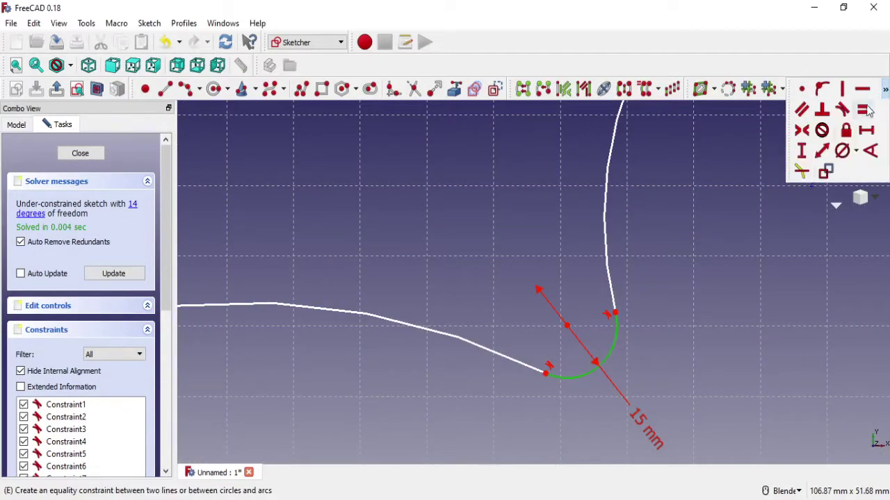
{"action": "left_click", "coordinate": [843, 107]}
{"action": "scroll", "coordinate": [780, 212], "scroll_direction": "down", "scroll_amount": 3}
{"action": "scroll", "coordinate": [620, 137], "scroll_direction": "up", "scroll_amount": 2}
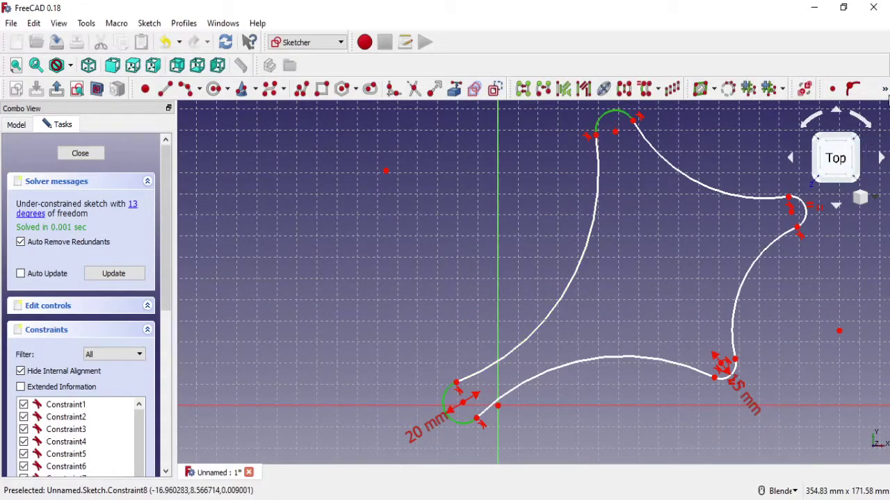
{"action": "left_click", "coordinate": [885, 89]}
{"action": "left_click", "coordinate": [844, 107]}
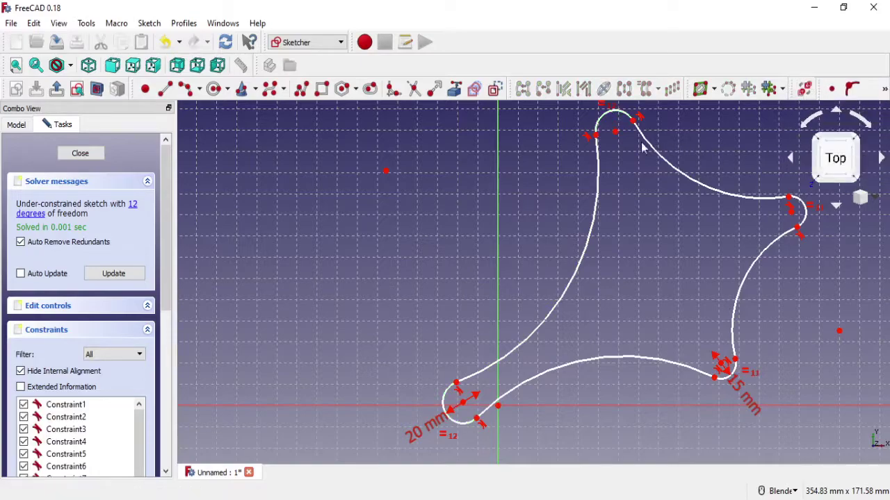
Drag the arcs into place and make the lower-left arc centre coincident with the origin.
{"action": "left_click_drag", "start_coordinate": [616, 132], "coordinate": [544, 134]}
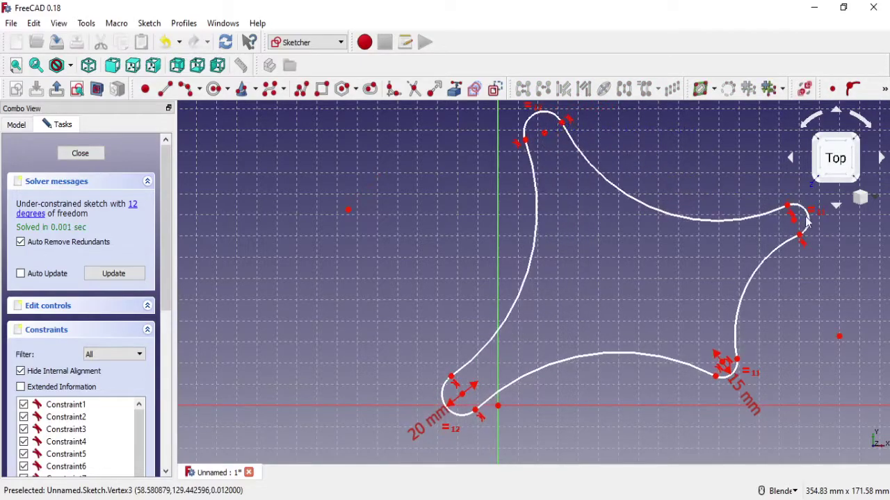
{"action": "left_click_drag", "start_coordinate": [789, 217], "coordinate": [698, 193]}
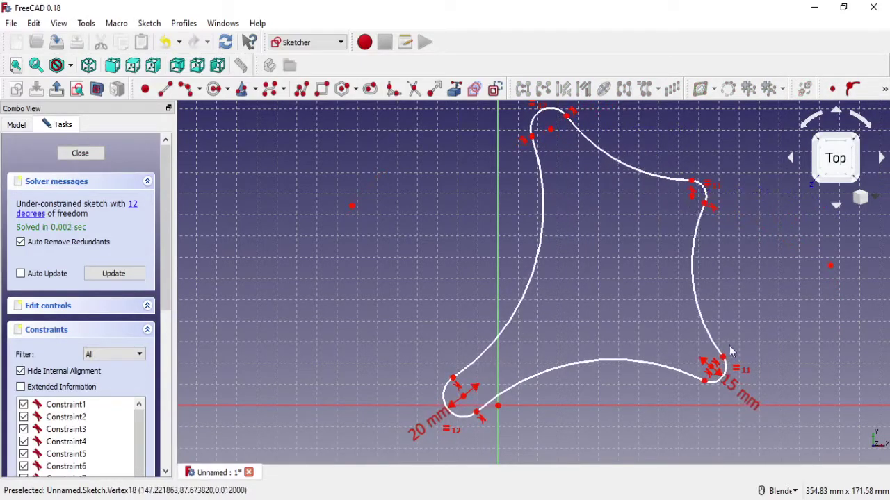
{"action": "left_click_drag", "start_coordinate": [715, 370], "coordinate": [642, 351]}
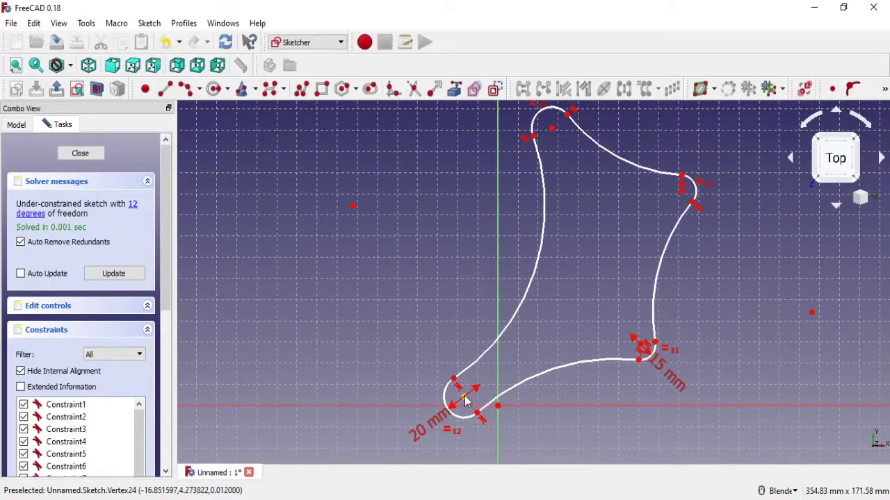
{"action": "left_click_drag", "start_coordinate": [464, 403], "coordinate": [498, 412]}
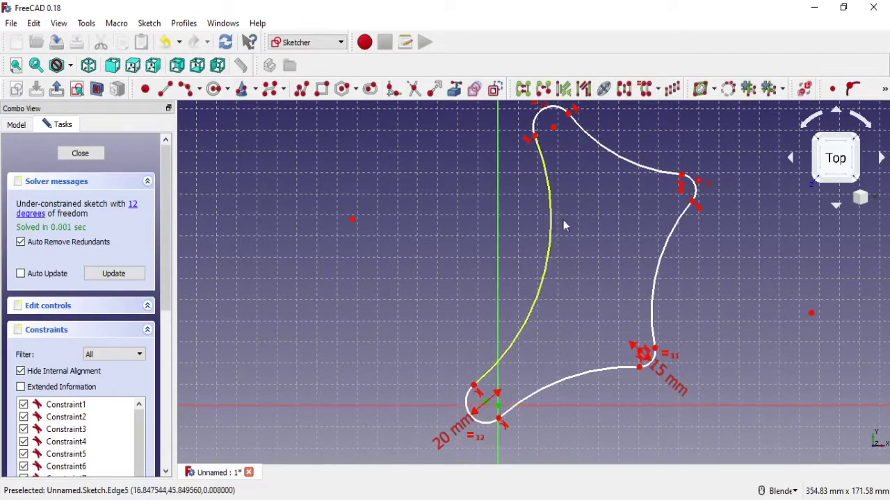
{"action": "left_click", "coordinate": [833, 89]}
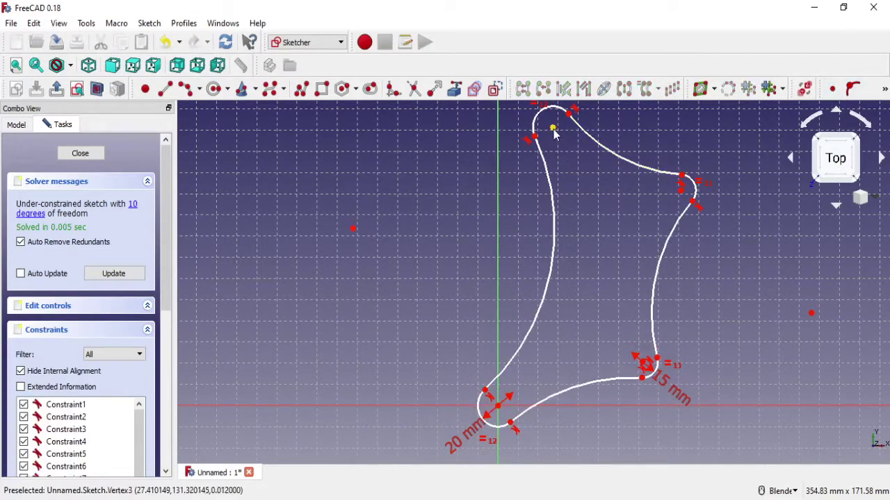
Reshape the top and right curves by dragging corners and an arc centre.
{"action": "mouse_move", "coordinate": [554, 134]}
{"action": "left_mouse_down"}
{"action": "mouse_move", "coordinate": [563, 173]}
{"action": "mouse_move", "coordinate": [562, 153]}
{"action": "left_mouse_up"}
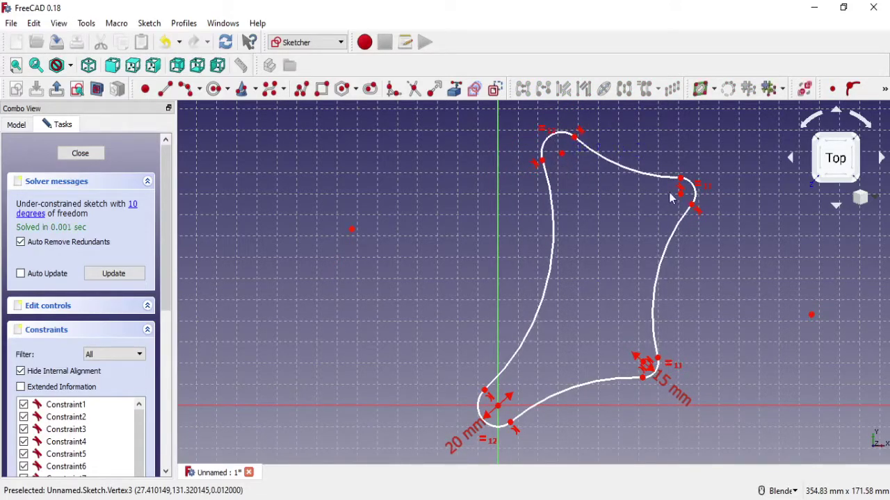
{"action": "left_click_drag", "start_coordinate": [680, 198], "coordinate": [646, 201]}
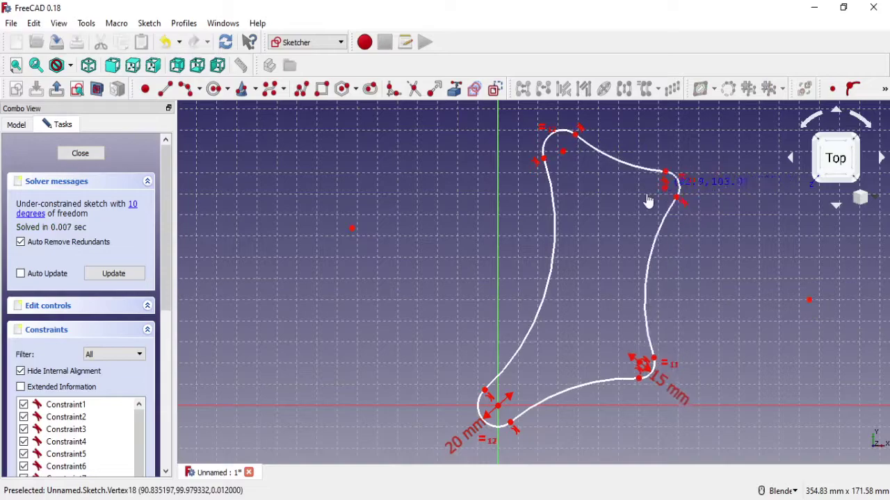
{"action": "left_click_drag", "start_coordinate": [638, 367], "coordinate": [624, 366]}
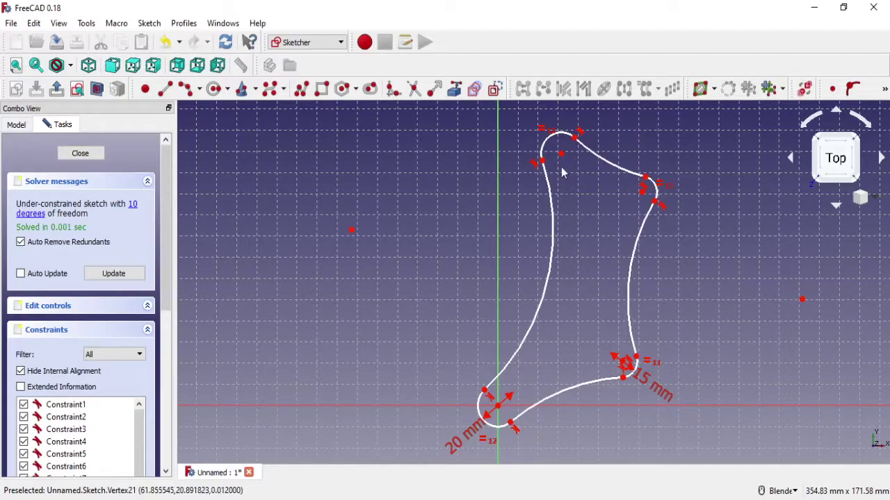
{"action": "left_click_drag", "start_coordinate": [561, 154], "coordinate": [552, 146]}
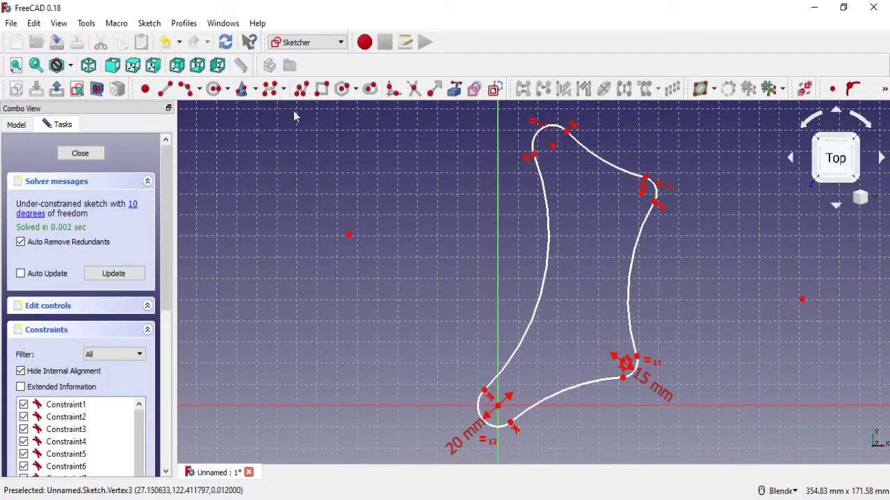
Draw a construction line between the top and lower-left arc centres, dimensioned at 130 mm.
{"action": "left_click", "coordinate": [166, 90]}
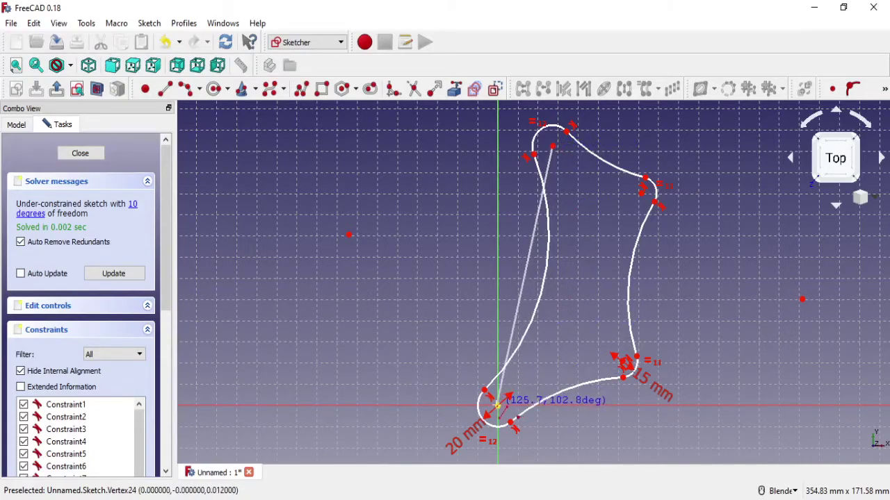
{"action": "left_click", "coordinate": [497, 405]}
{"action": "right_click", "coordinate": [528, 312]}
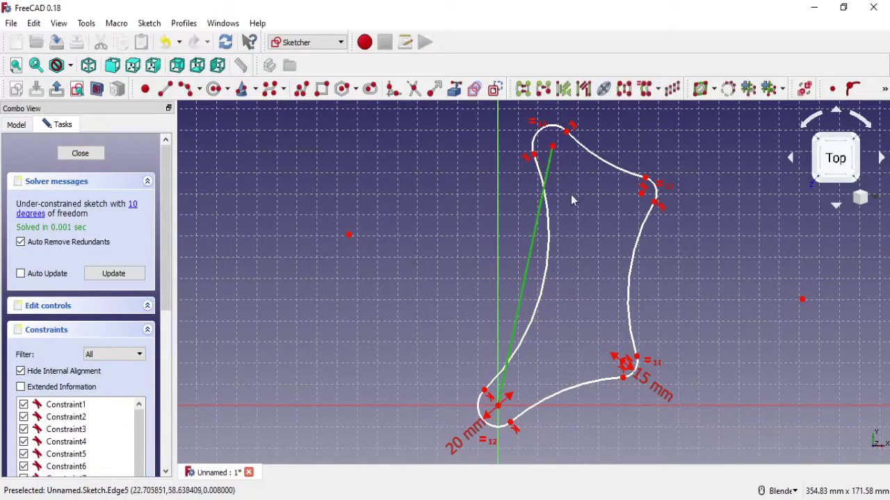
{"action": "left_click", "coordinate": [494, 91]}
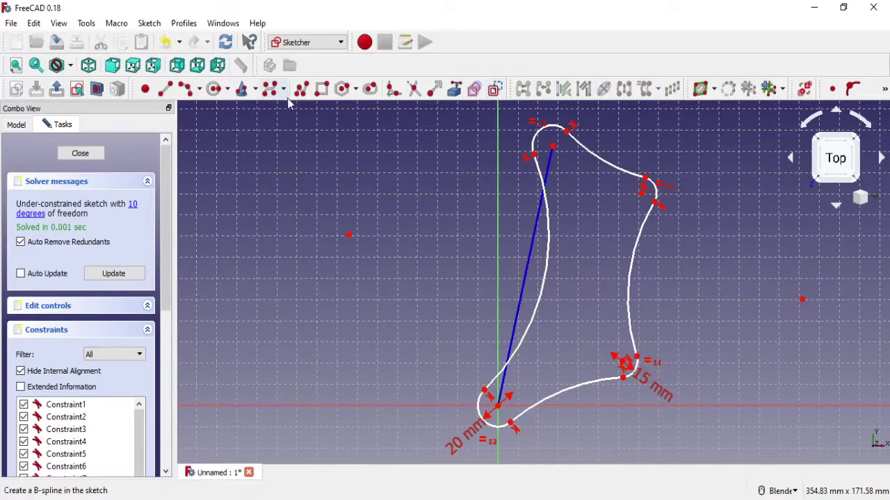
{"action": "left_click", "coordinate": [884, 94]}
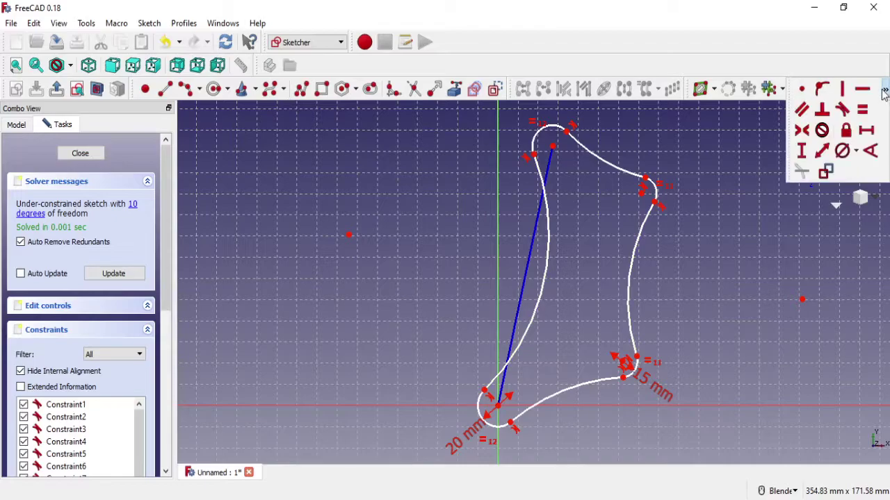
{"action": "left_click", "coordinate": [544, 181]}
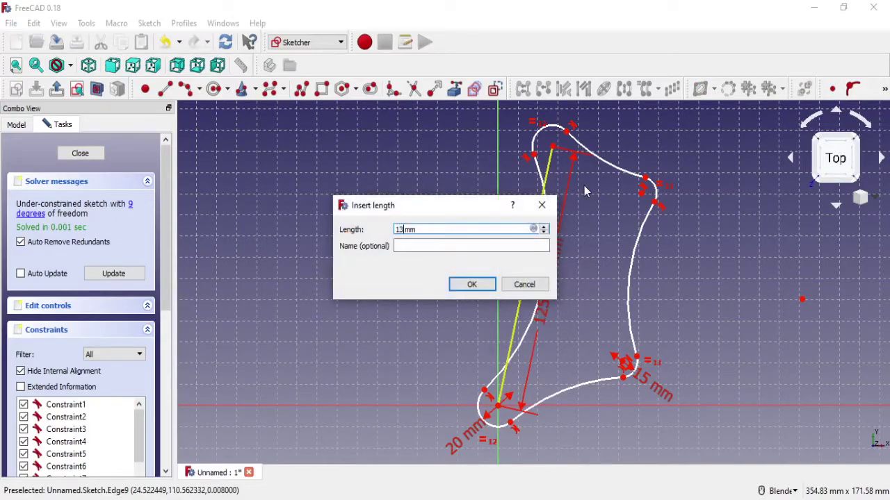
{"action": "left_click", "coordinate": [487, 287]}
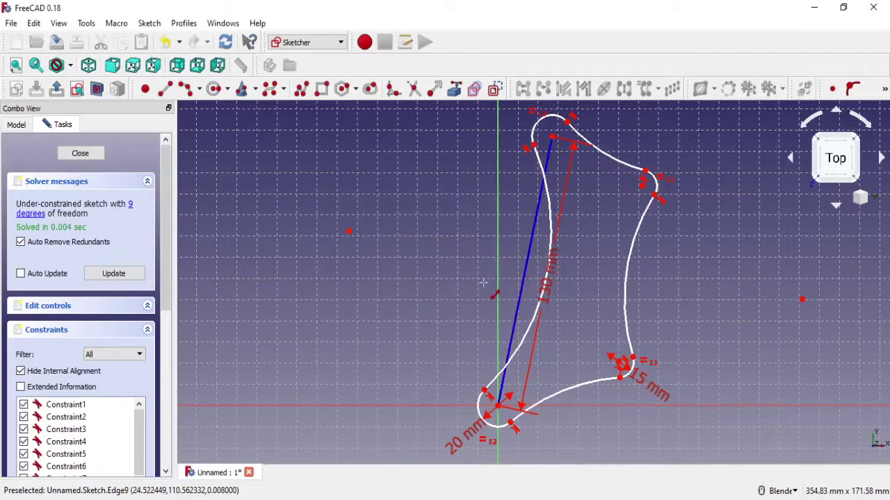
Angle the long construction line 12° from the vertical axis.
{"action": "left_click", "coordinate": [885, 94]}
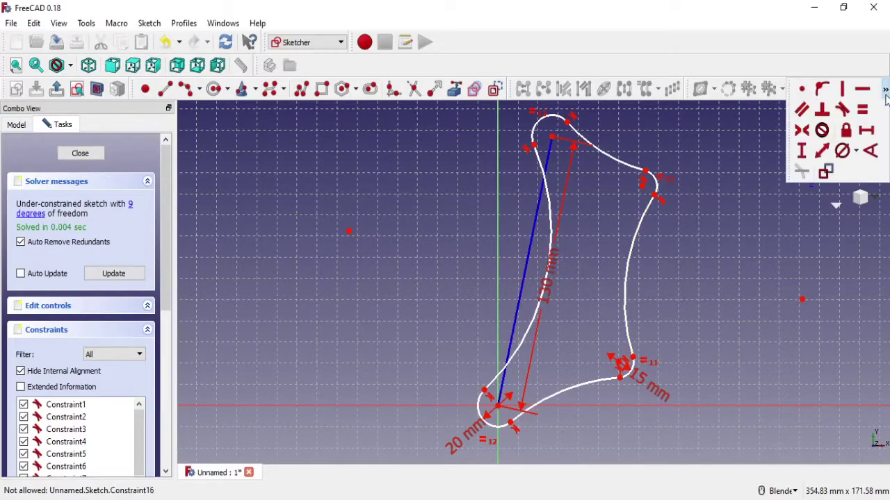
{"action": "left_click", "coordinate": [871, 151]}
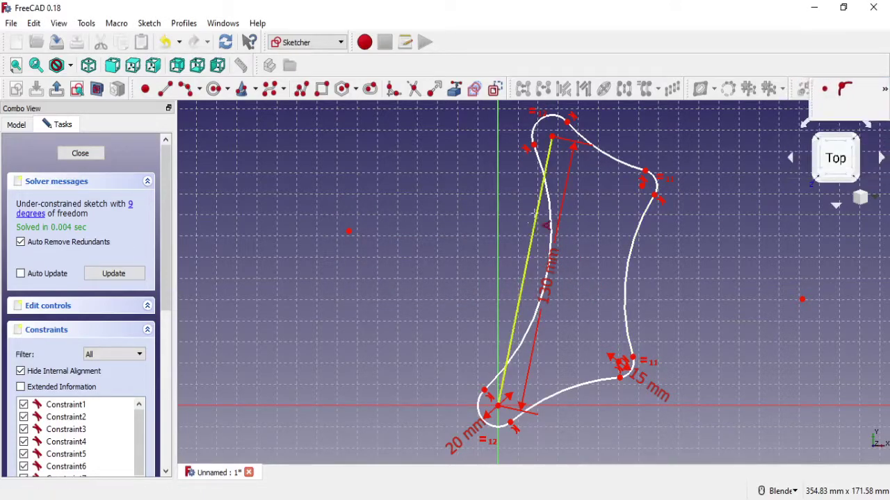
{"action": "left_click", "coordinate": [532, 224]}
{"action": "left_click", "coordinate": [497, 229]}
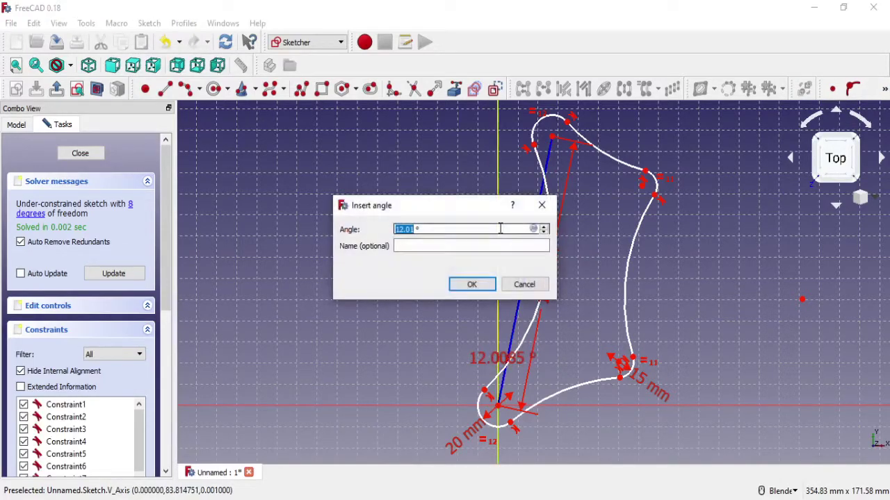
{"action": "left_click", "coordinate": [476, 287]}
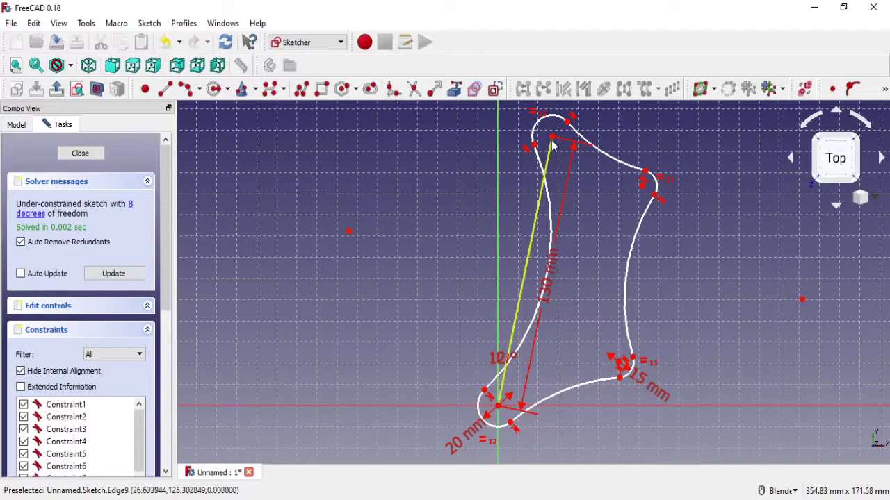
Move the left curved edge beside the line and give it a 50 mm diameter.
{"action": "left_click_drag", "start_coordinate": [553, 211], "coordinate": [532, 219]}
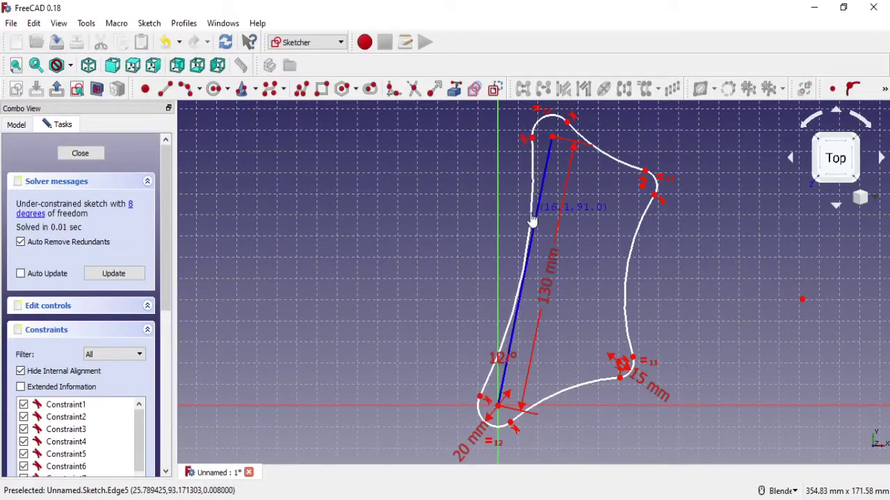
{"action": "left_click_drag", "start_coordinate": [532, 219], "coordinate": [532, 222]}
{"action": "left_click", "coordinate": [885, 91]}
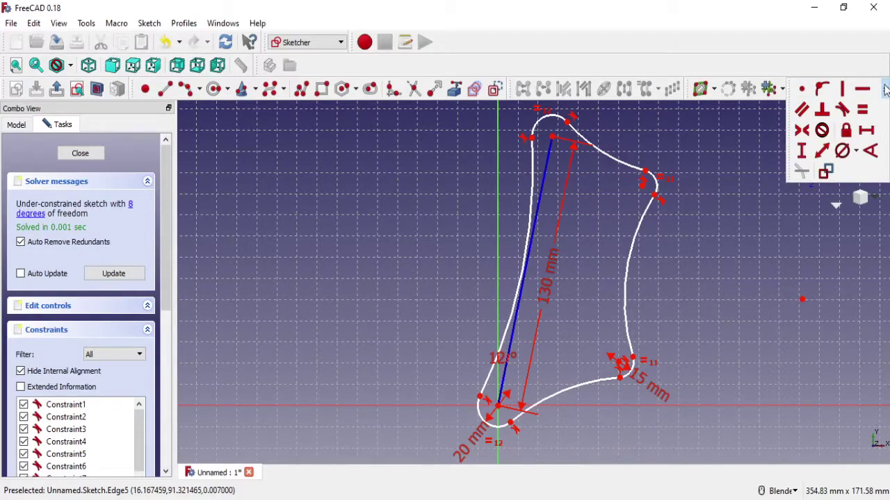
{"action": "left_click", "coordinate": [853, 153]}
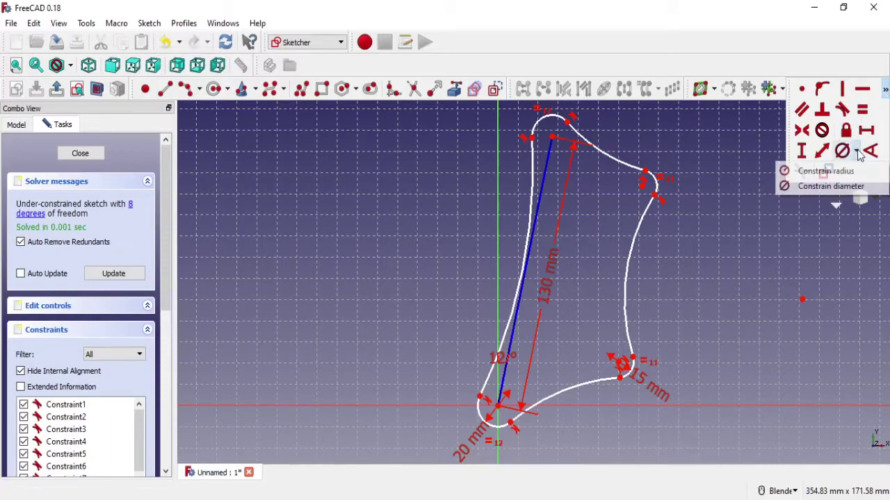
{"action": "left_click", "coordinate": [831, 185]}
{"action": "left_click", "coordinate": [530, 190]}
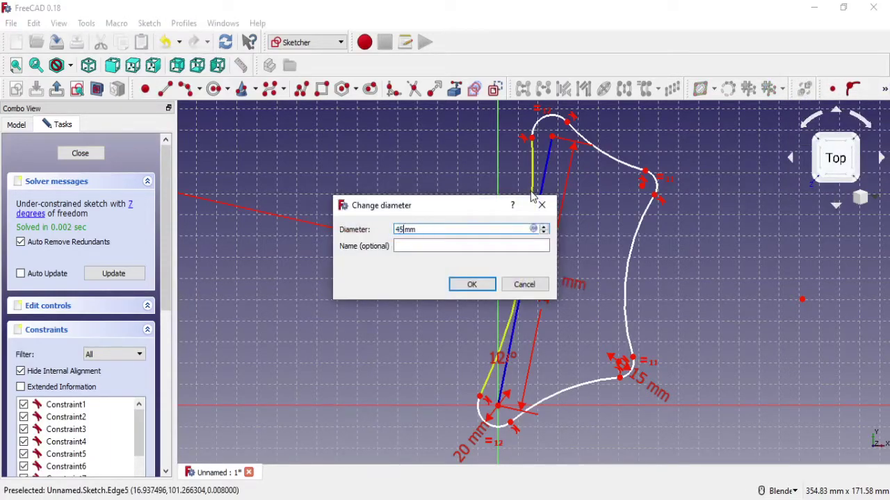
{"action": "key", "text": "ctrl+a"}
{"action": "type", "text": "50"}
{"action": "left_click", "coordinate": [472, 284]}
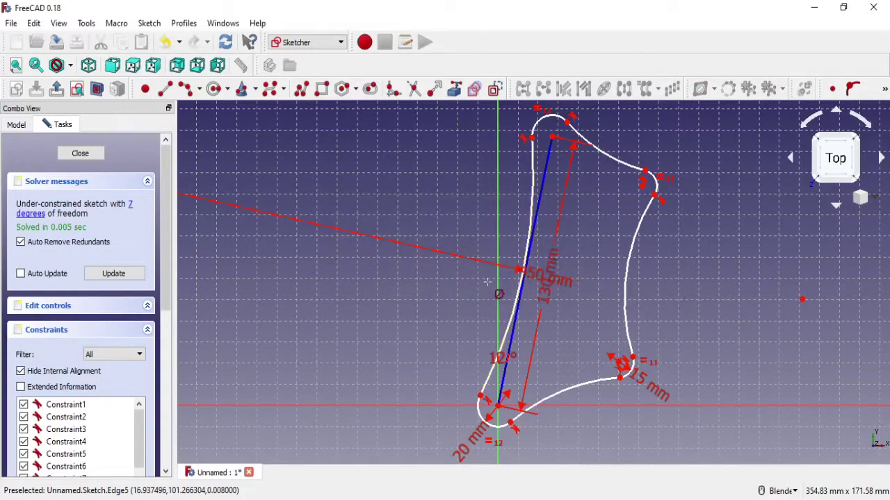
Edit the left arc's diameter to 400 mm, then settle on 350 mm.
{"action": "double_click", "coordinate": [533, 273]}
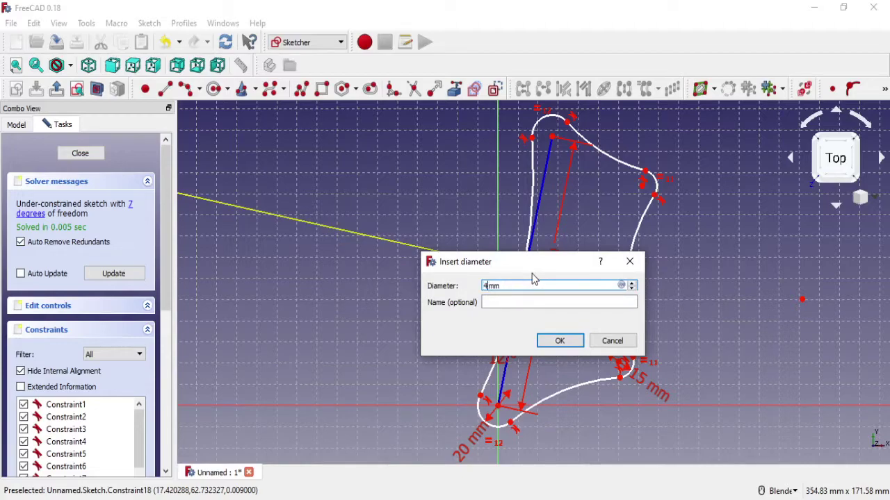
{"action": "left_click", "coordinate": [556, 340]}
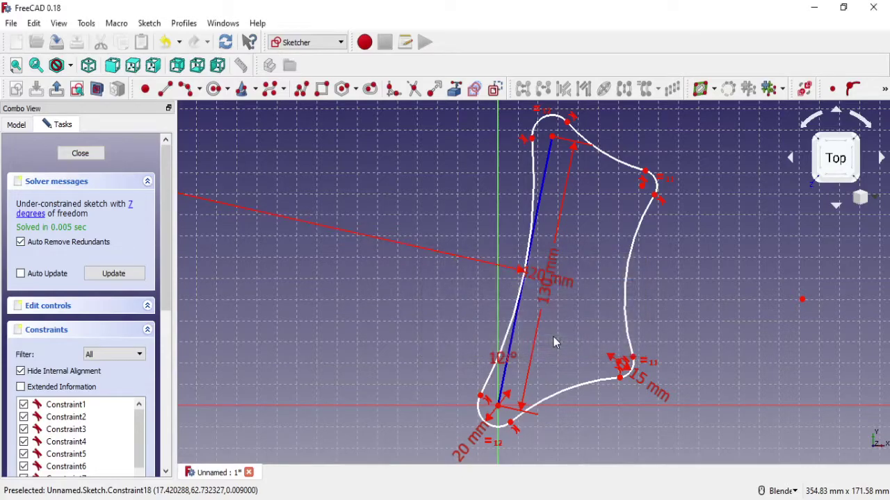
{"action": "double_click", "coordinate": [534, 272]}
{"action": "type", "text": "00"}
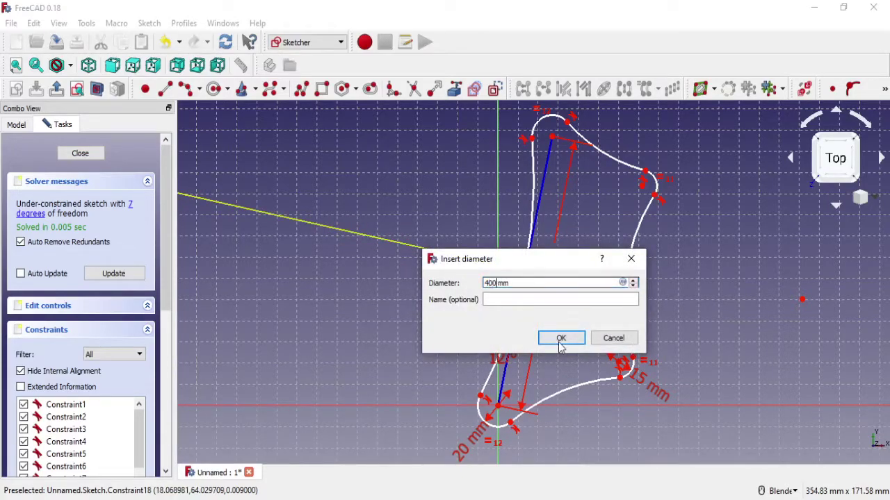
{"action": "left_click", "coordinate": [561, 338]}
{"action": "double_click", "coordinate": [536, 284]}
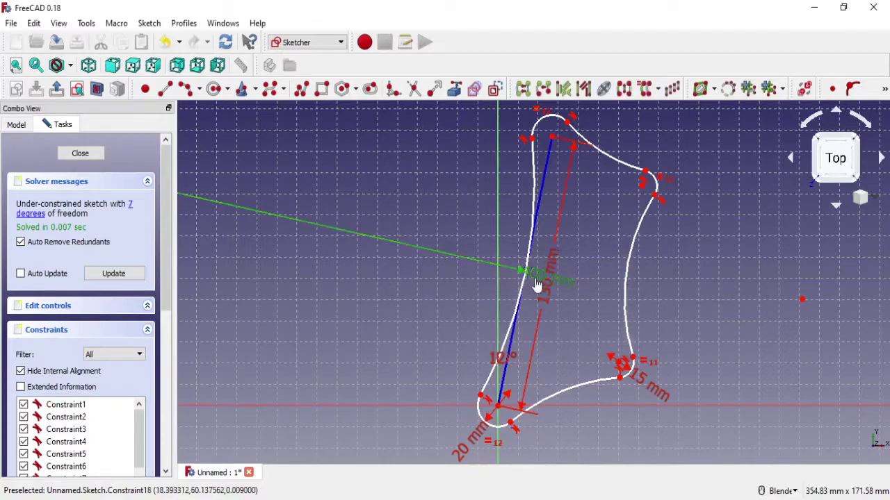
{"action": "type", "text": "350"}
{"action": "left_click", "coordinate": [562, 346]}
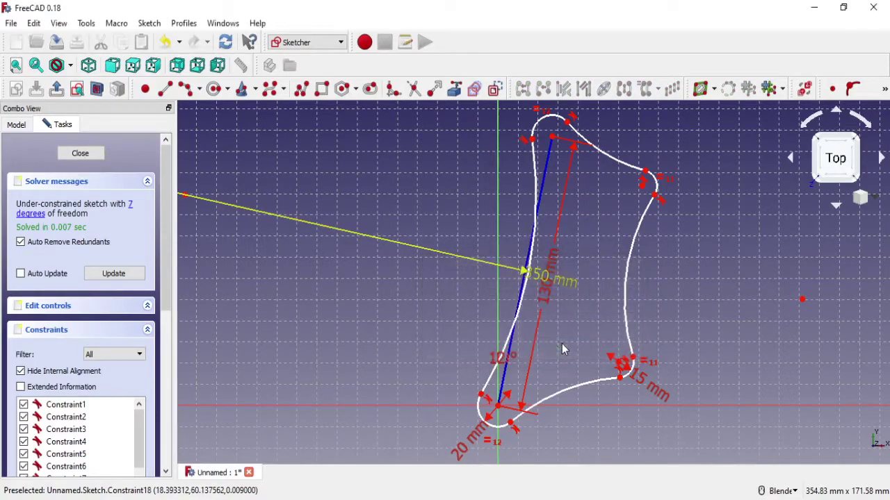
Draw a 70 mm construction line from the origin to the lower-right arc centre.
{"action": "scroll", "coordinate": [560, 341], "scroll_direction": "down", "scroll_amount": 3}
{"action": "scroll", "coordinate": [556, 330], "scroll_direction": "down", "scroll_amount": 2}
{"action": "scroll", "coordinate": [479, 311], "scroll_direction": "up", "scroll_amount": 2}
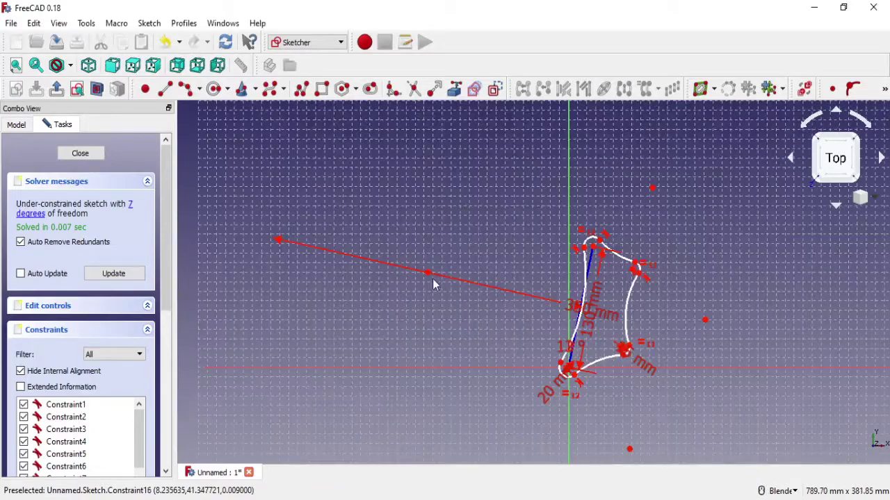
{"action": "scroll", "coordinate": [577, 311], "scroll_direction": "up", "scroll_amount": 3}
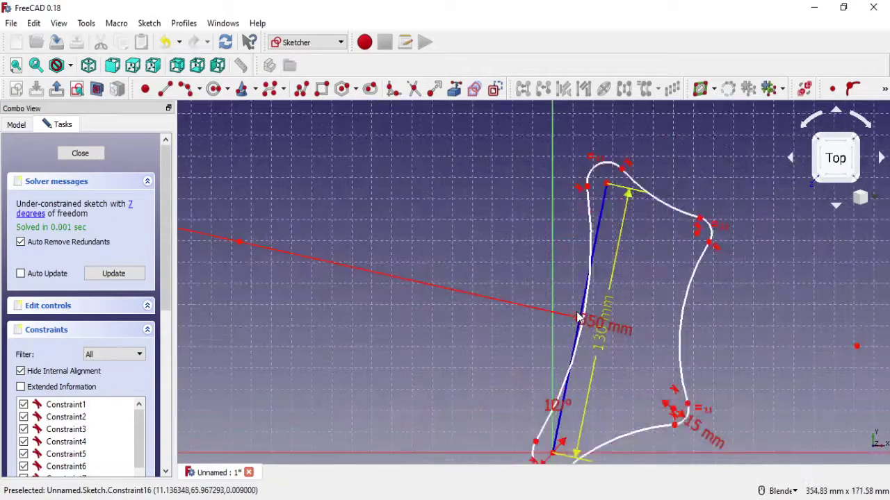
{"action": "middle_click_drag", "start_coordinate": [672, 298], "coordinate": [576, 218], "text": "shift"}
{"action": "scroll", "coordinate": [547, 360], "scroll_direction": "down", "scroll_amount": 1}
{"action": "scroll", "coordinate": [547, 360], "scroll_direction": "up", "scroll_amount": 3}
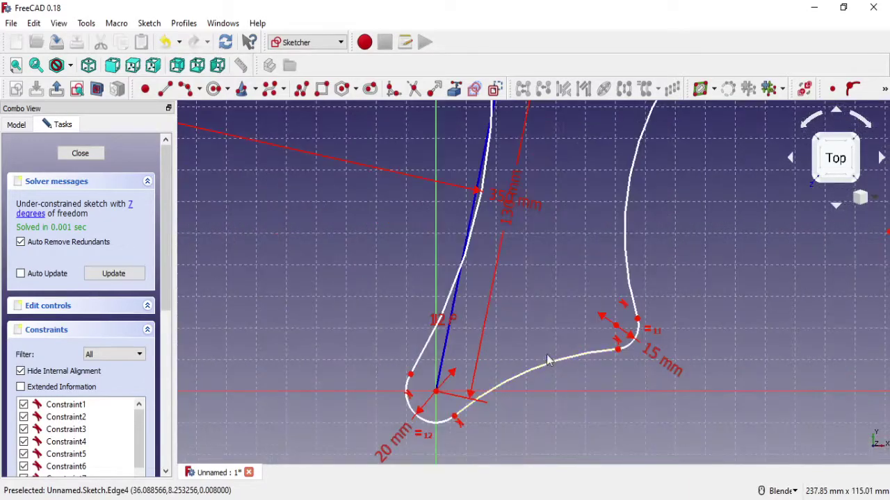
{"action": "left_click", "coordinate": [166, 88]}
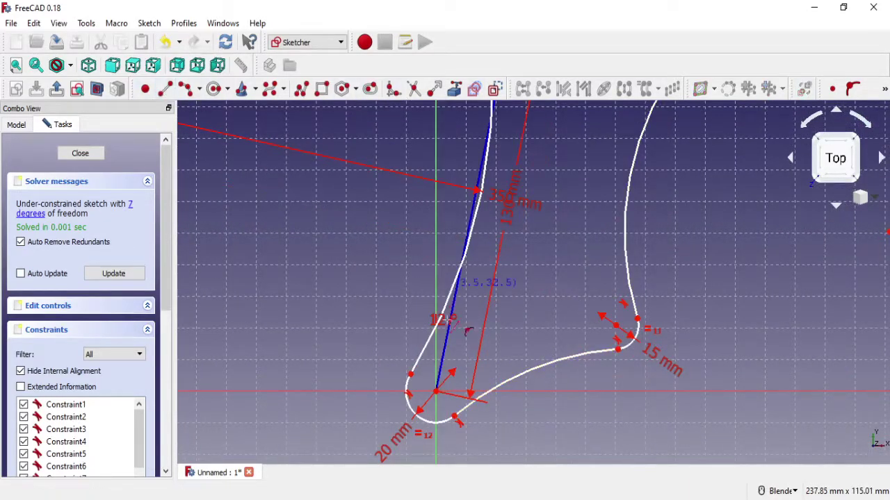
{"action": "left_click", "coordinate": [436, 392]}
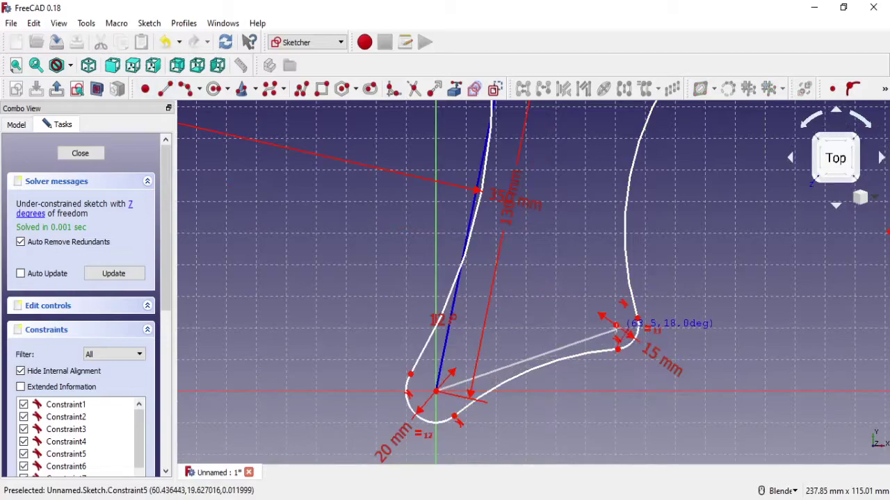
{"action": "left_click", "coordinate": [615, 324]}
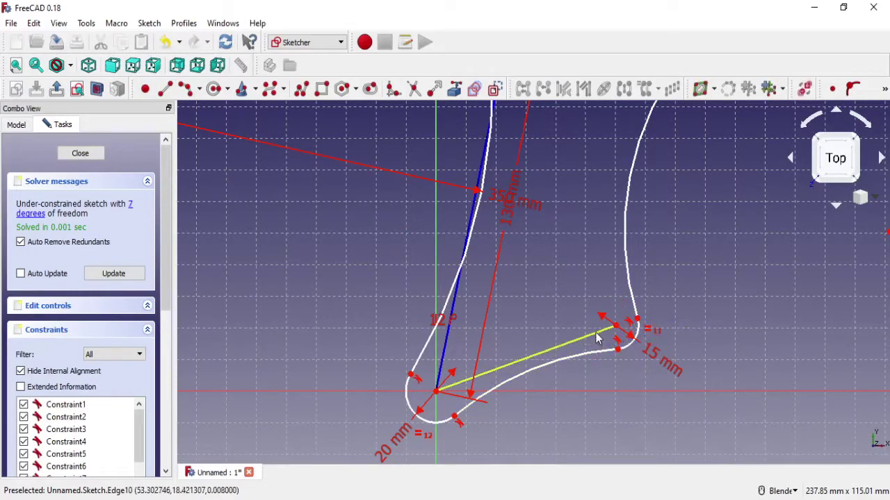
{"action": "left_click", "coordinate": [495, 88]}
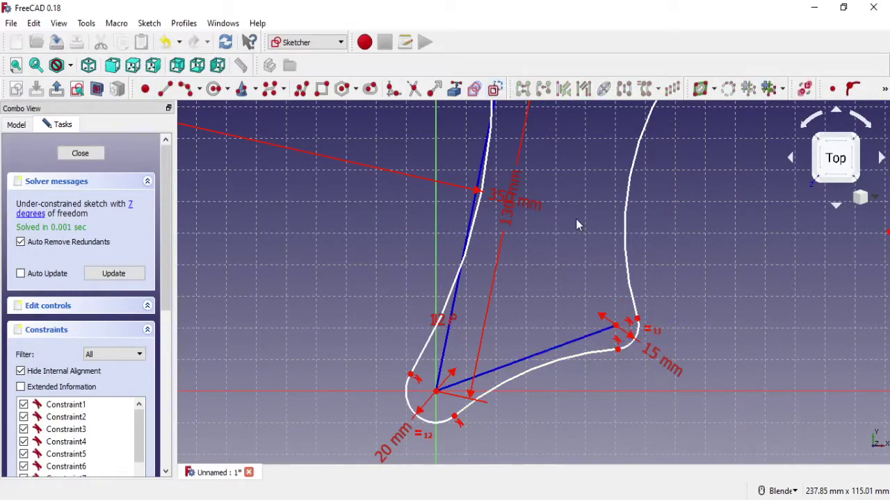
{"action": "left_click", "coordinate": [885, 91]}
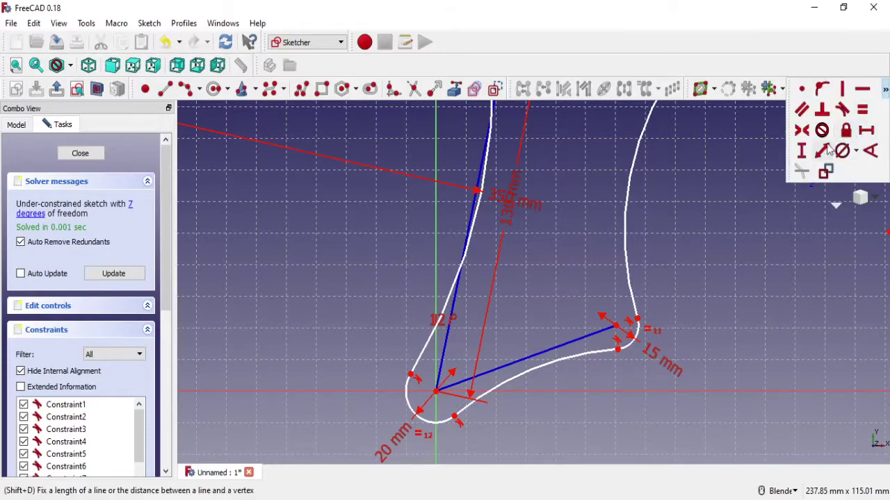
{"action": "left_click", "coordinate": [583, 336]}
{"action": "type", "text": "70"}
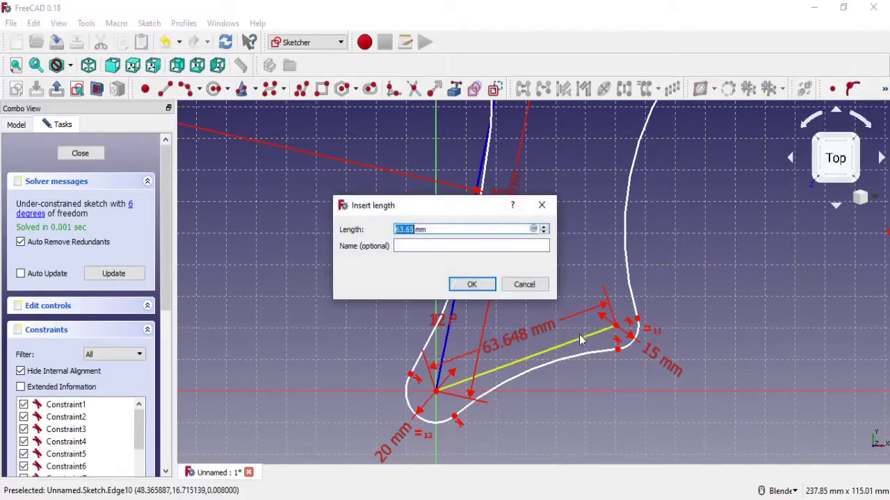
{"action": "left_click", "coordinate": [484, 292]}
Angle that line 17° from the horizontal axis.
{"action": "left_click", "coordinate": [887, 95]}
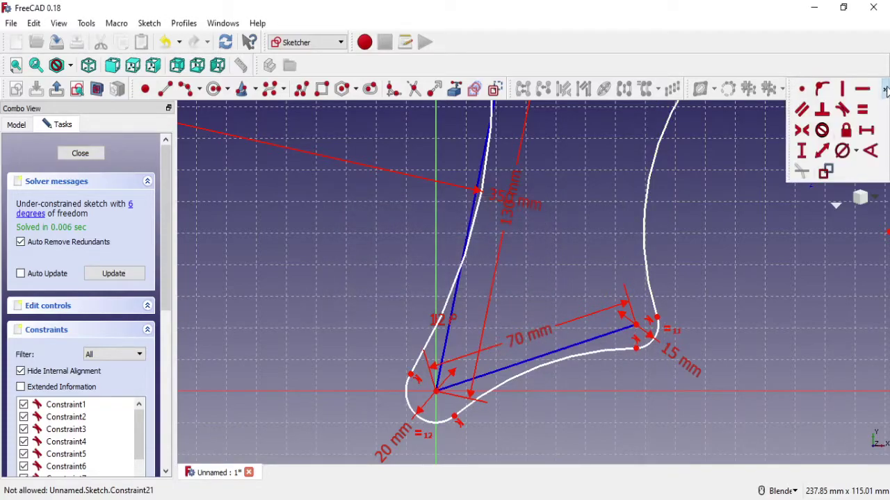
{"action": "left_click", "coordinate": [602, 336]}
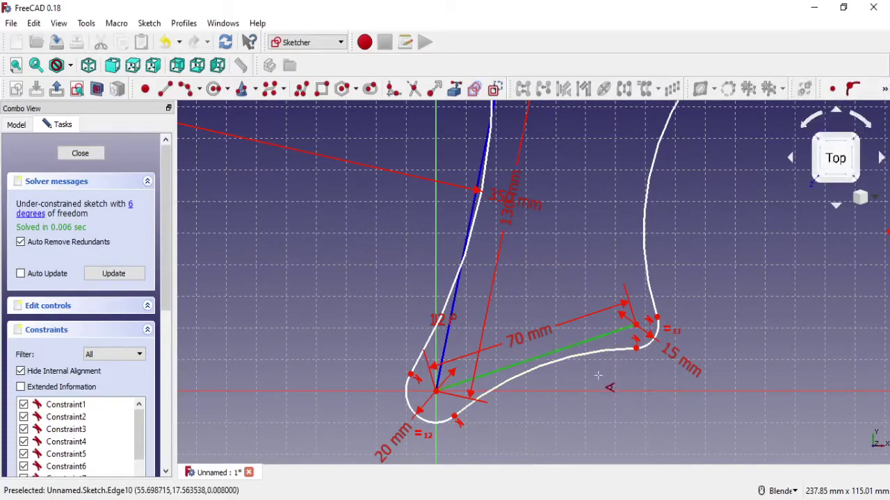
{"action": "left_click", "coordinate": [591, 393]}
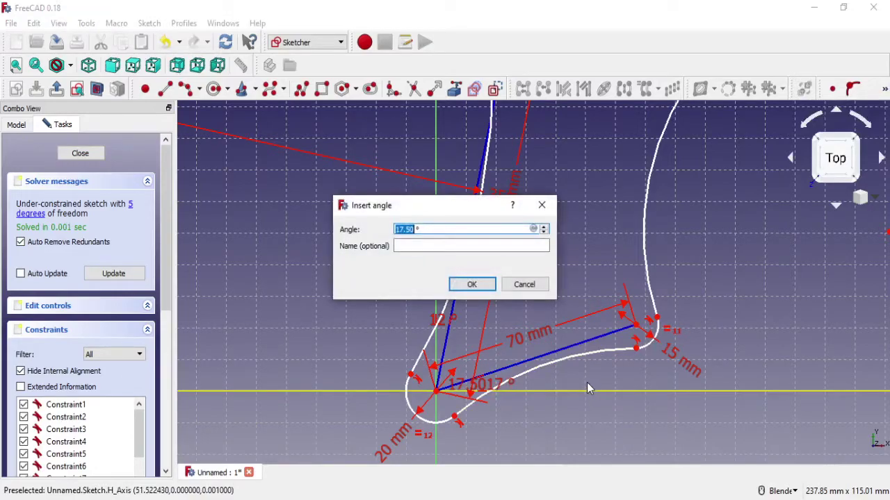
{"action": "left_click", "coordinate": [471, 284]}
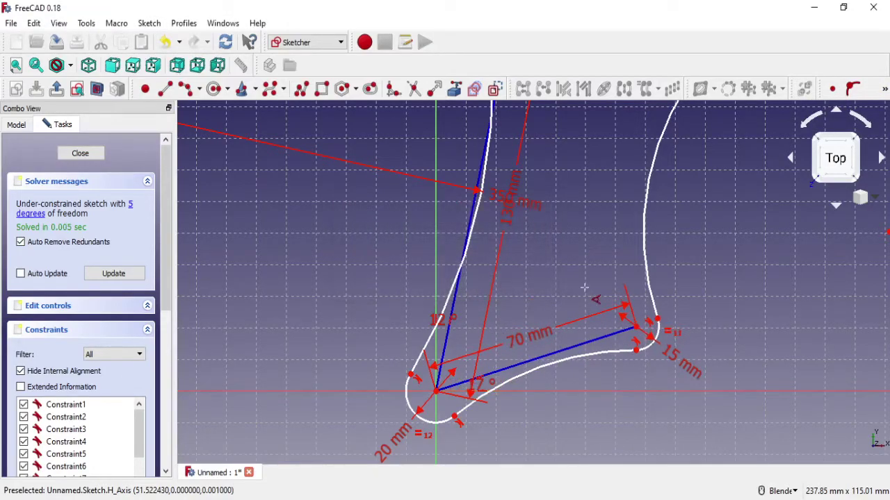
{"action": "middle_click_drag", "start_coordinate": [594, 168], "coordinate": [522, 332], "text": "shift"}
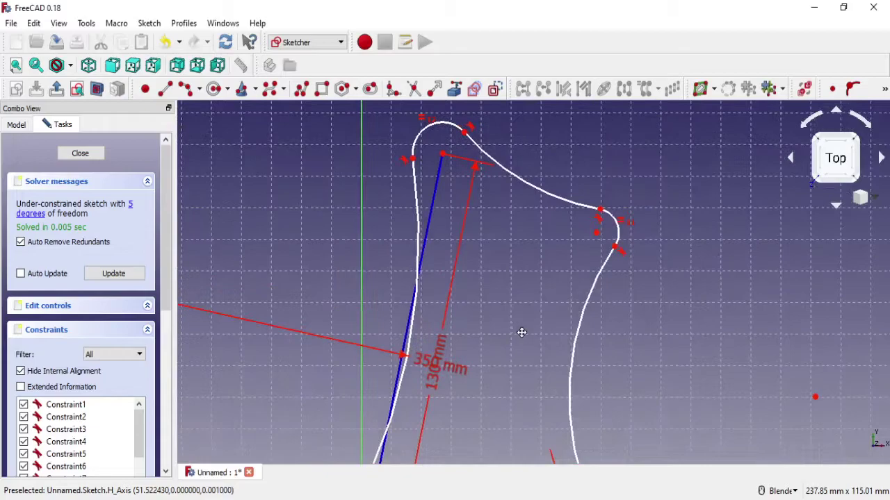
Draw a short line from the long line's top end to the upper-right arc.
{"action": "left_click", "coordinate": [164, 88]}
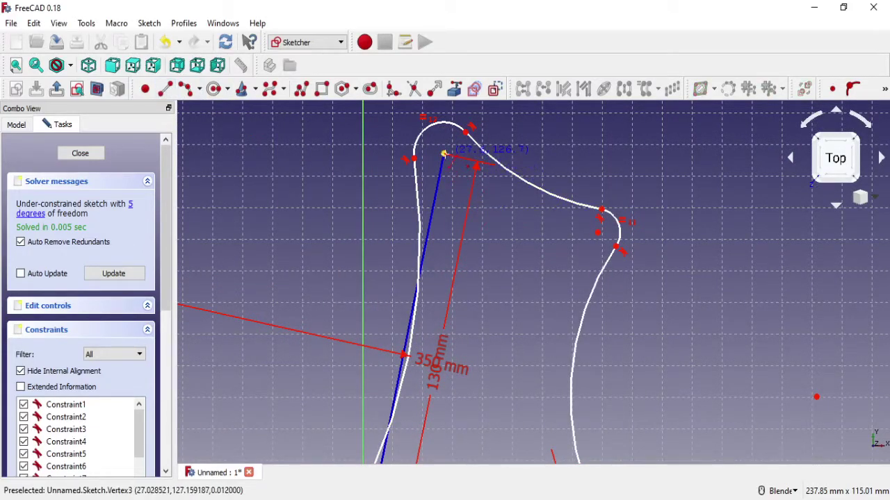
{"action": "left_click", "coordinate": [444, 154]}
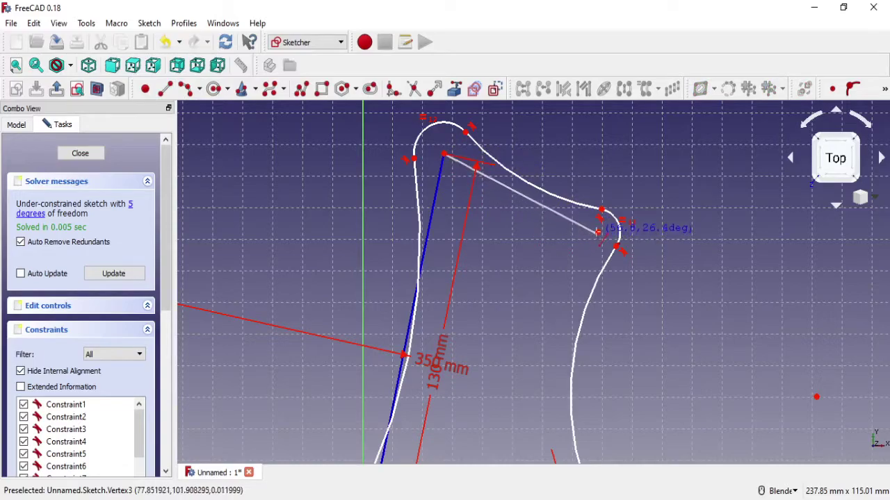
{"action": "left_click", "coordinate": [597, 232]}
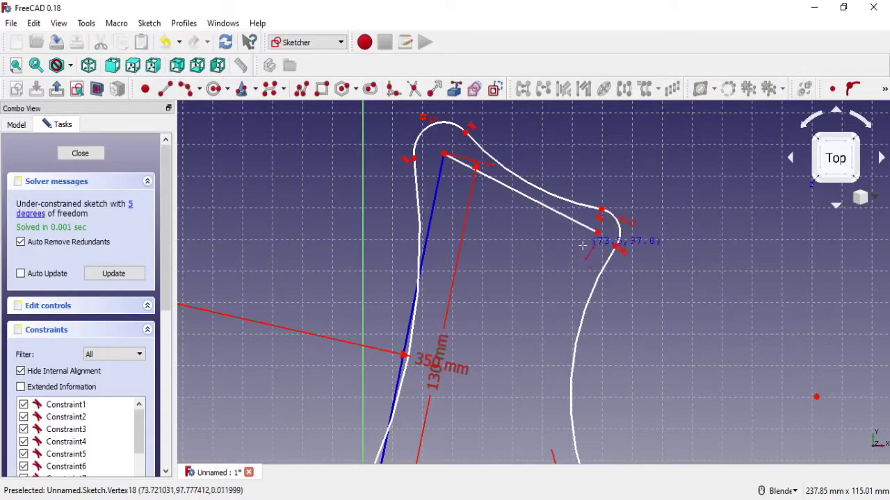
{"action": "right_click", "coordinate": [583, 231]}
Make that line construction geometry and drag its end into the upper-right rounded corner.
{"action": "left_click", "coordinate": [582, 231]}
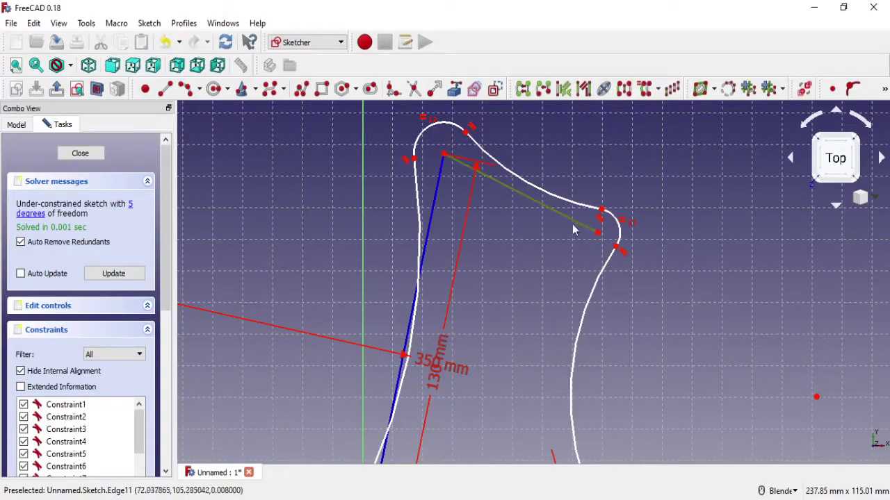
{"action": "left_click", "coordinate": [495, 89]}
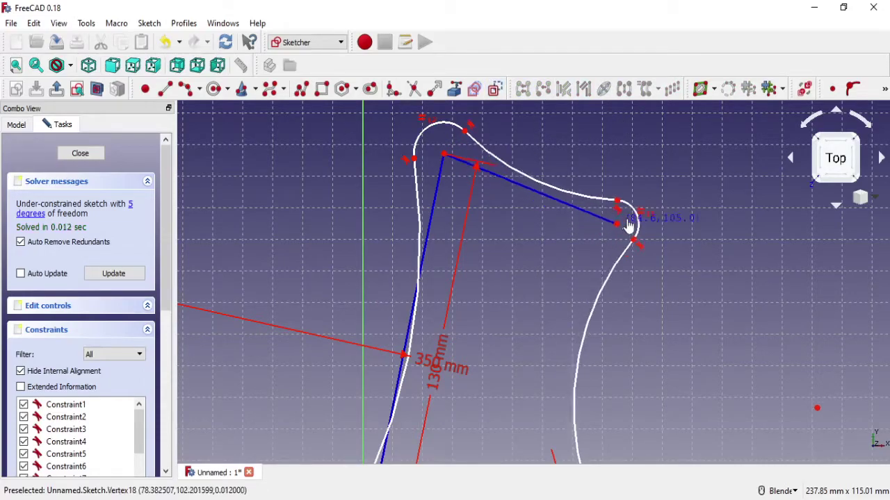
{"action": "mouse_move", "coordinate": [602, 239]}
{"action": "left_mouse_down"}
{"action": "mouse_move", "coordinate": [634, 212]}
{"action": "mouse_move", "coordinate": [608, 191]}
{"action": "mouse_move", "coordinate": [637, 214]}
{"action": "mouse_move", "coordinate": [632, 206]}
{"action": "mouse_move", "coordinate": [591, 218]}
{"action": "mouse_move", "coordinate": [581, 210]}
{"action": "left_mouse_up"}
{"action": "scroll", "coordinate": [632, 219], "scroll_direction": "down", "scroll_amount": 2}
{"action": "scroll", "coordinate": [579, 211], "scroll_direction": "down", "scroll_amount": 2}
{"action": "scroll", "coordinate": [579, 211], "scroll_direction": "up", "scroll_amount": 4}
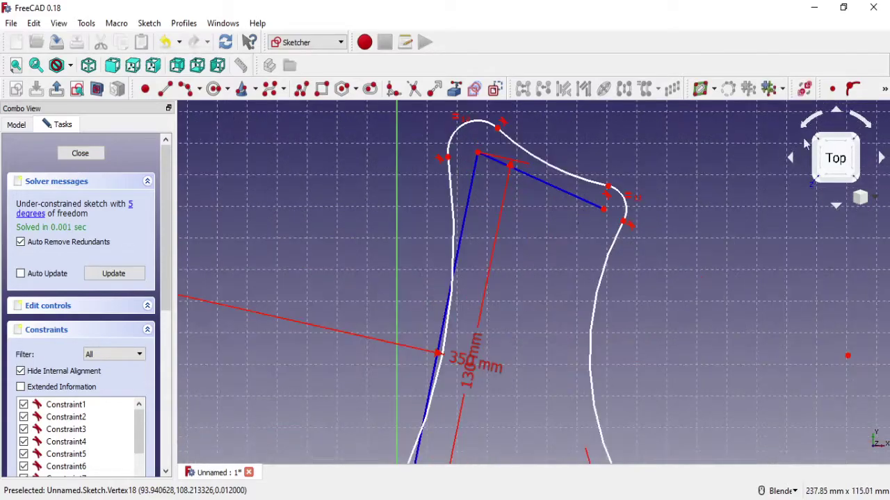
{"action": "left_click", "coordinate": [884, 90]}
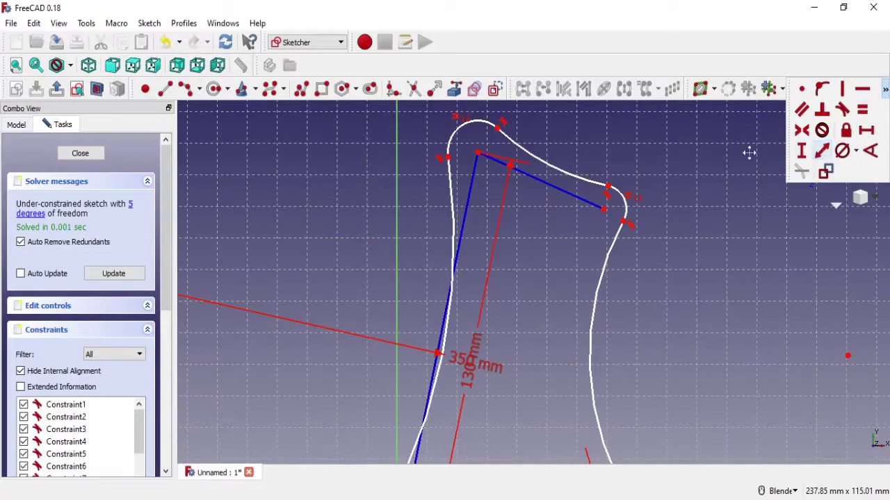
Dimension the top construction line at 45 mm and angle it 80° to the left line.
{"action": "left_click", "coordinate": [579, 198]}
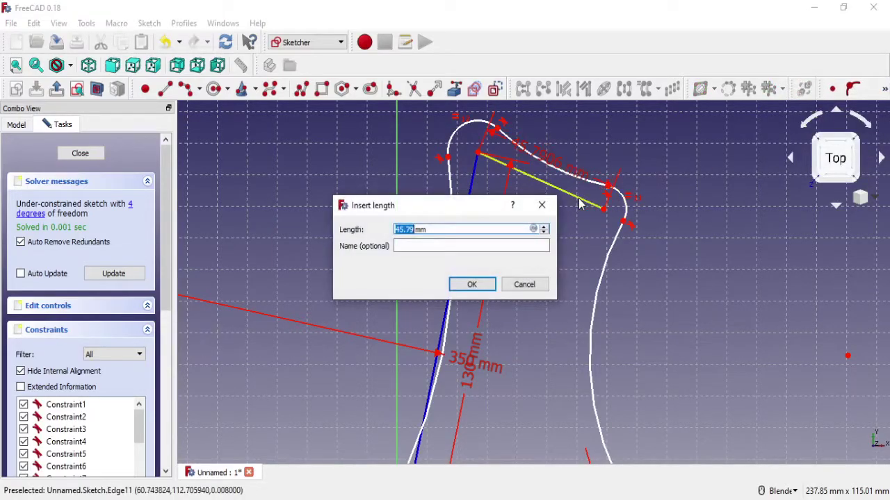
{"action": "key", "text": "Return"}
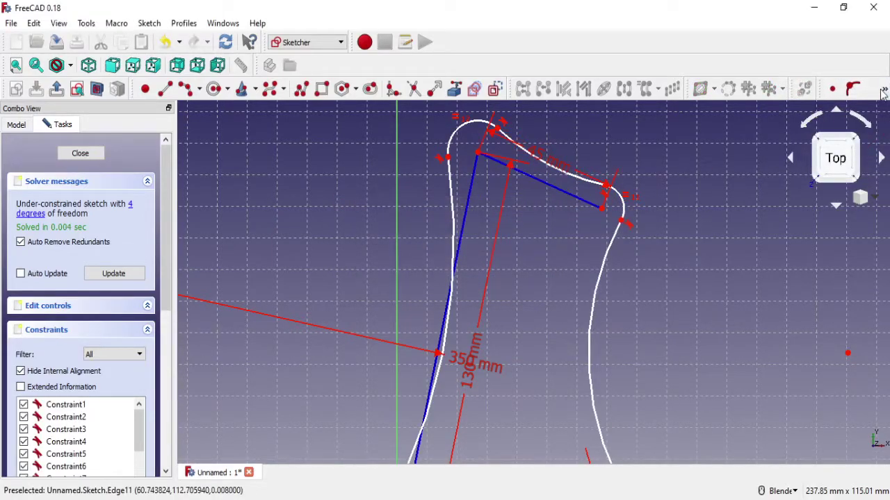
{"action": "left_click", "coordinate": [883, 90]}
{"action": "left_click", "coordinate": [872, 153]}
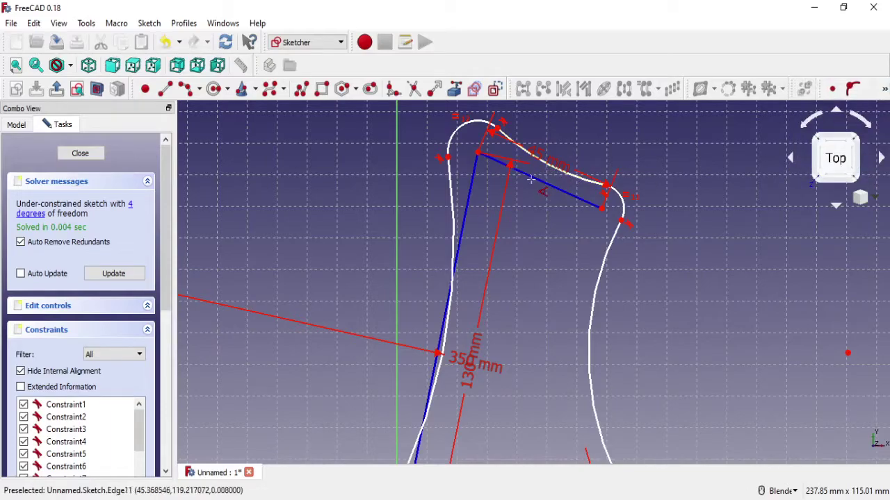
{"action": "left_click", "coordinate": [535, 179]}
{"action": "left_click", "coordinate": [473, 197]}
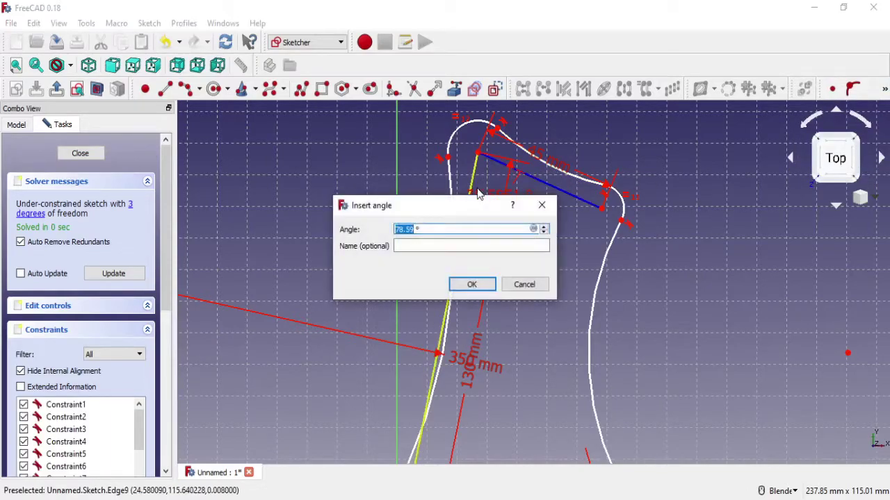
{"action": "left_click", "coordinate": [472, 284]}
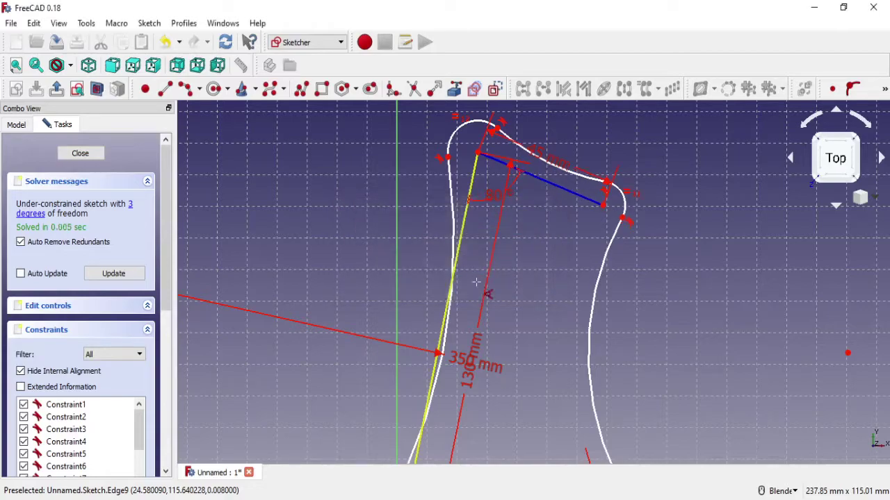
Move the 45 mm dimension clear of the outline and give the top arc a 160 mm diameter.
{"action": "scroll", "coordinate": [561, 270], "scroll_direction": "up", "scroll_amount": 2}
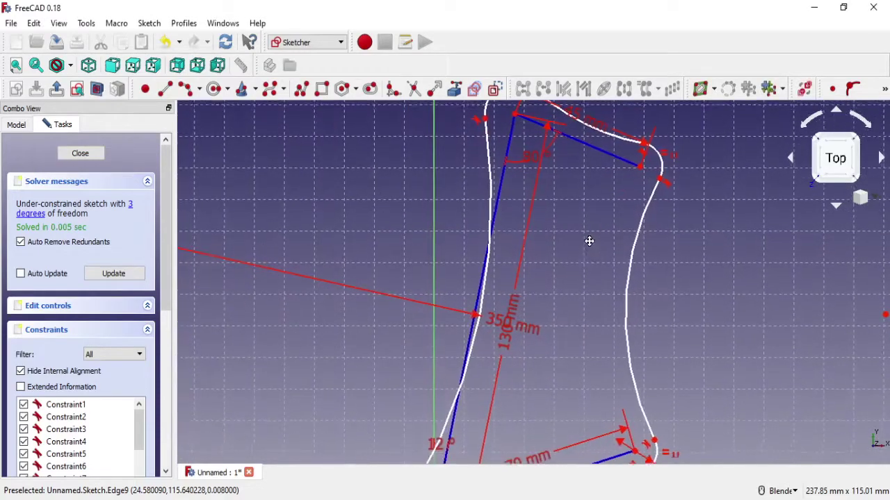
{"action": "scroll", "coordinate": [609, 262], "scroll_direction": "down", "scroll_amount": 4}
{"action": "scroll", "coordinate": [605, 242], "scroll_direction": "up", "scroll_amount": 3}
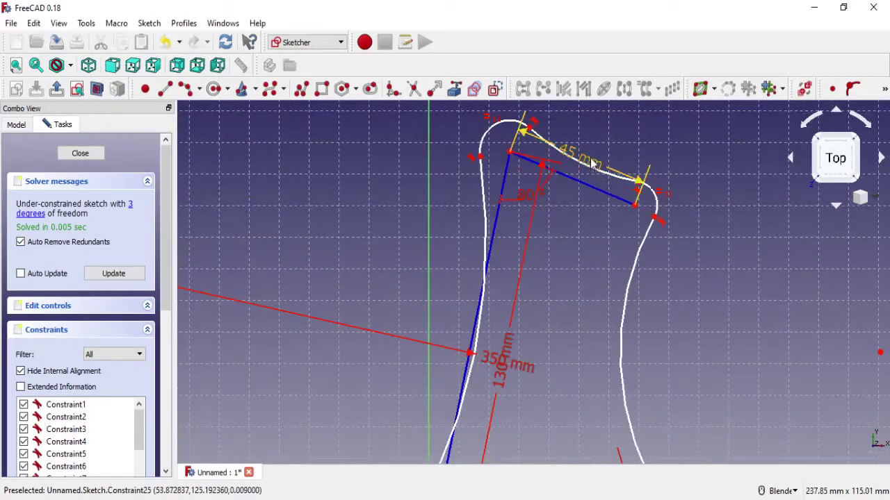
{"action": "left_click_drag", "start_coordinate": [591, 161], "coordinate": [634, 149]}
{"action": "left_click_drag", "start_coordinate": [580, 202], "coordinate": [639, 173]}
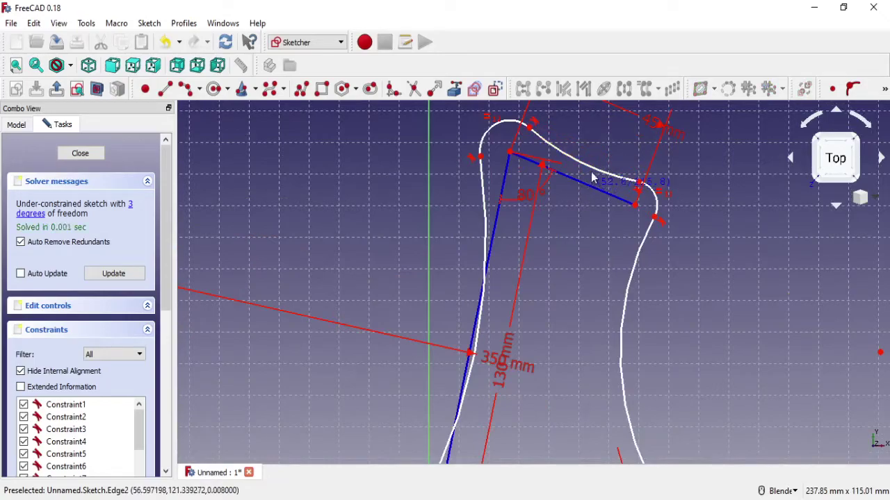
{"action": "left_click", "coordinate": [885, 89]}
{"action": "left_click", "coordinate": [856, 152]}
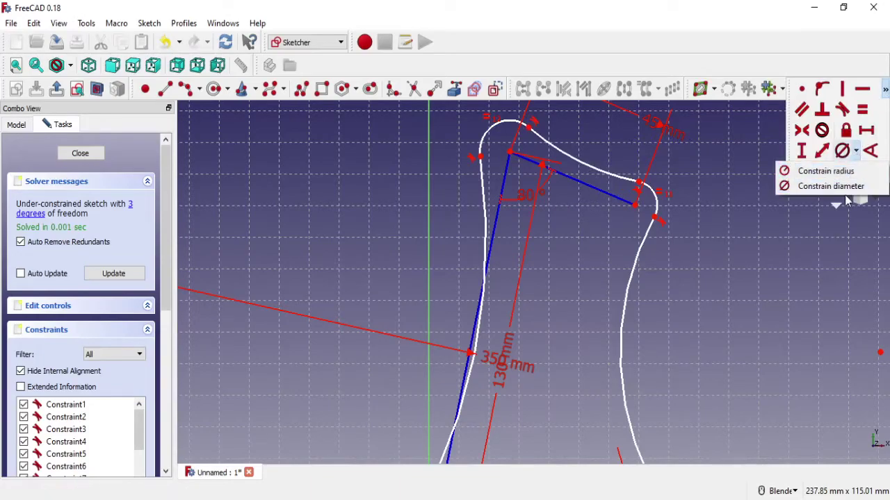
{"action": "left_click", "coordinate": [834, 184]}
{"action": "left_click", "coordinate": [584, 166]}
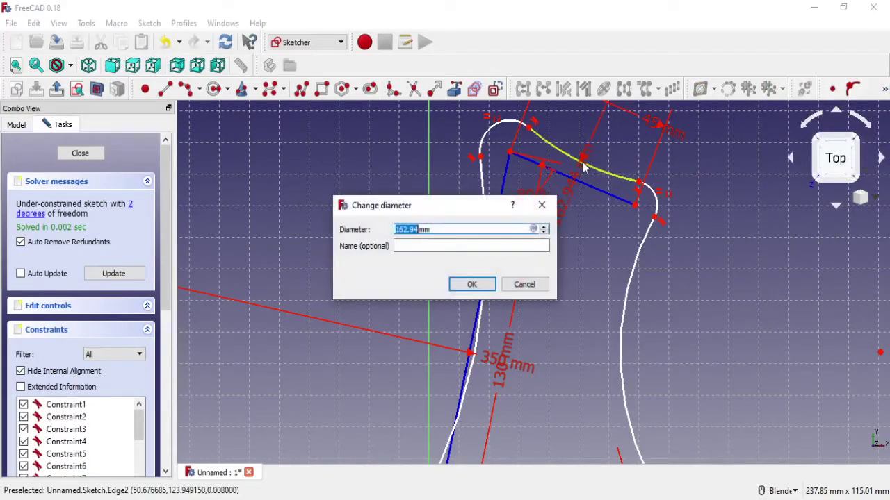
{"action": "type", "text": "0"}
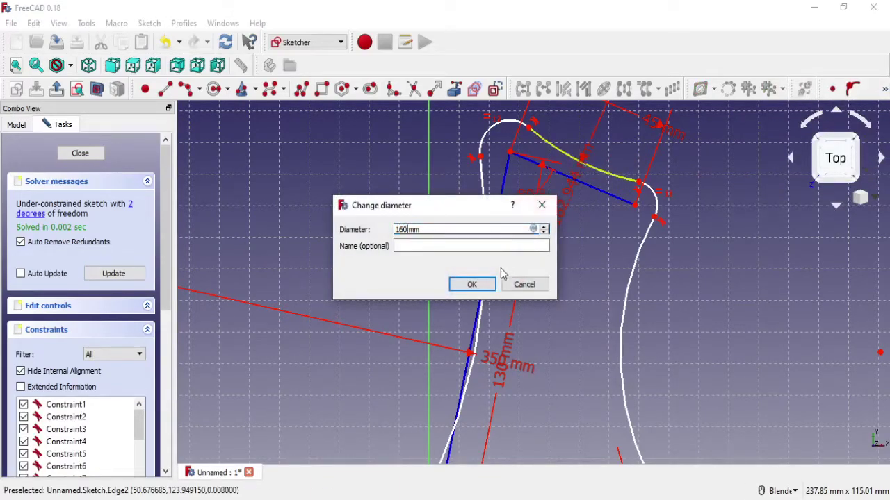
{"action": "left_click", "coordinate": [480, 285]}
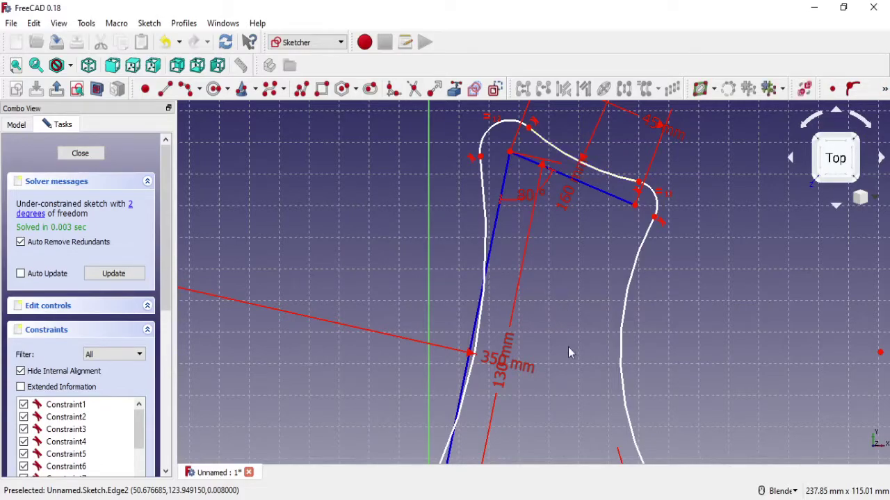
Give the lower curve a 210 mm diameter.
{"action": "middle_click_drag", "start_coordinate": [568, 352], "coordinate": [550, 143], "text": "shift"}
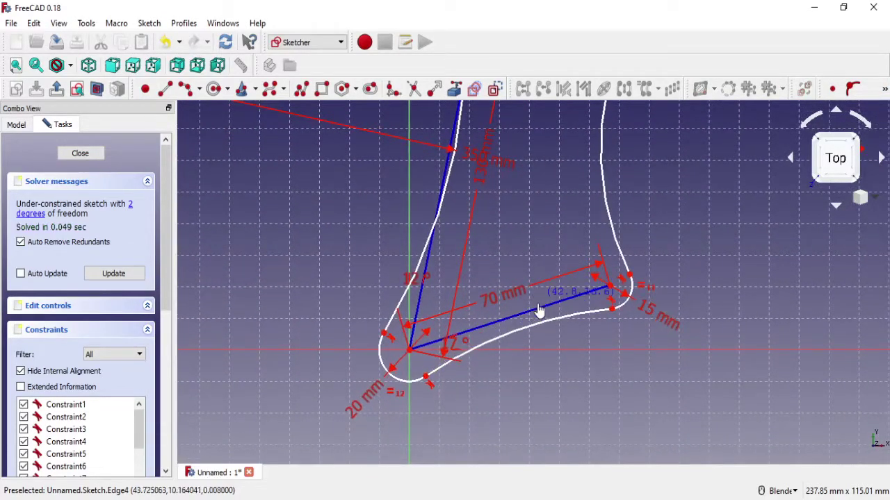
{"action": "left_click_drag", "start_coordinate": [539, 309], "coordinate": [529, 294]}
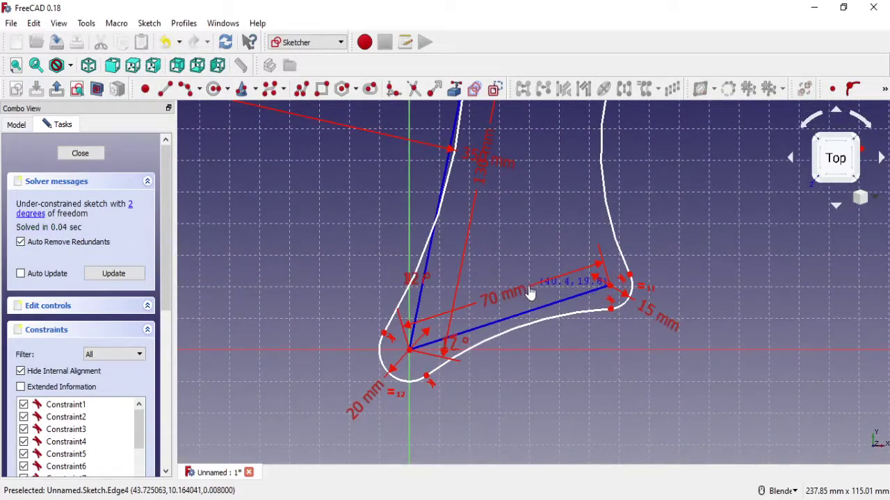
{"action": "left_click", "coordinate": [885, 90]}
{"action": "left_click", "coordinate": [856, 151]}
{"action": "left_click", "coordinate": [827, 185]}
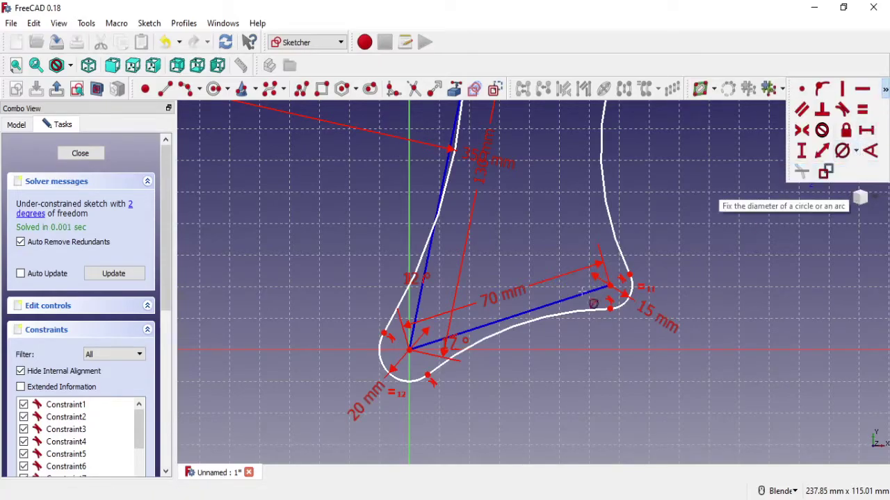
{"action": "left_click", "coordinate": [563, 316]}
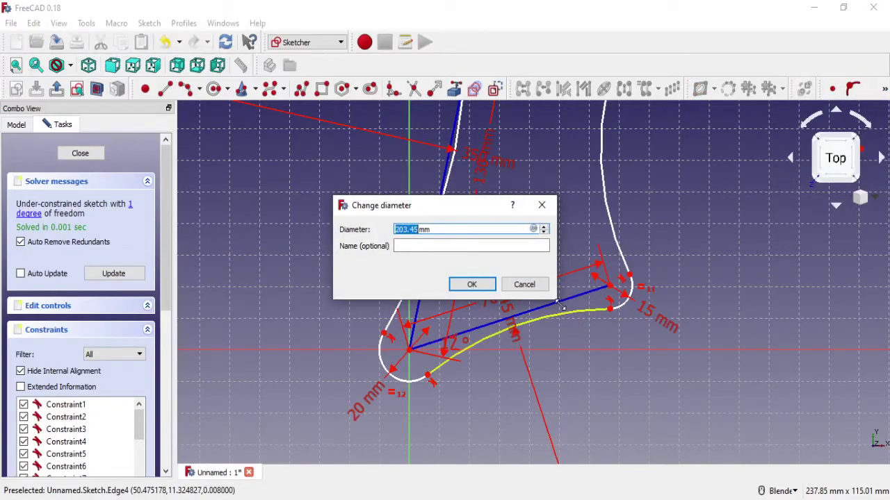
{"action": "left_click", "coordinate": [486, 286]}
Give the right-hand curve a 130 mm diameter, fully constraining the sketch.
{"action": "middle_click_drag", "start_coordinate": [555, 198], "coordinate": [549, 326], "text": "shift"}
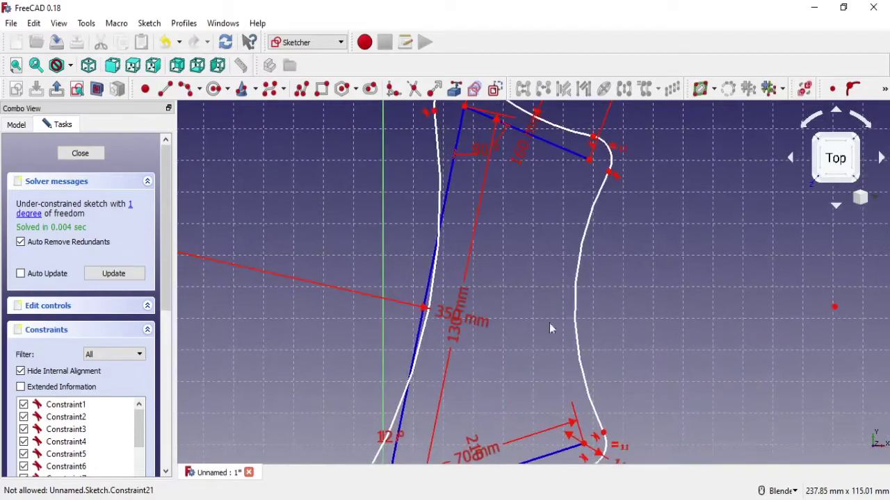
{"action": "left_click_drag", "start_coordinate": [576, 295], "coordinate": [566, 293]}
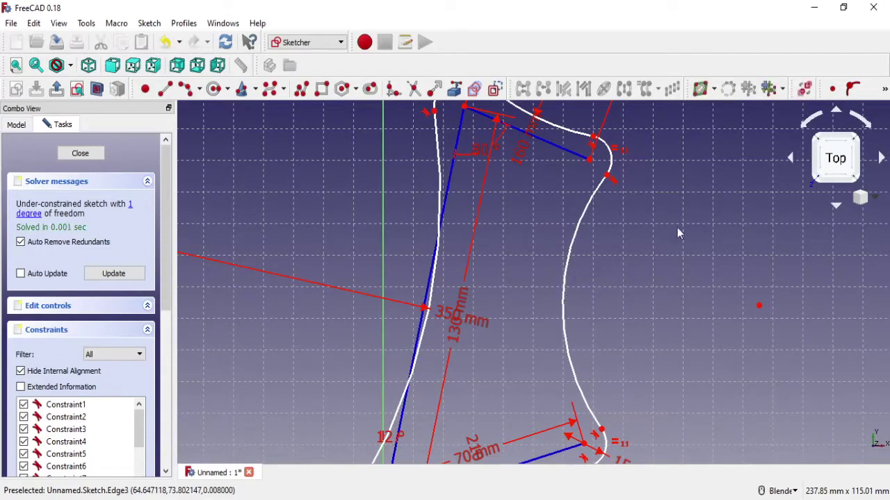
{"action": "left_click", "coordinate": [885, 90]}
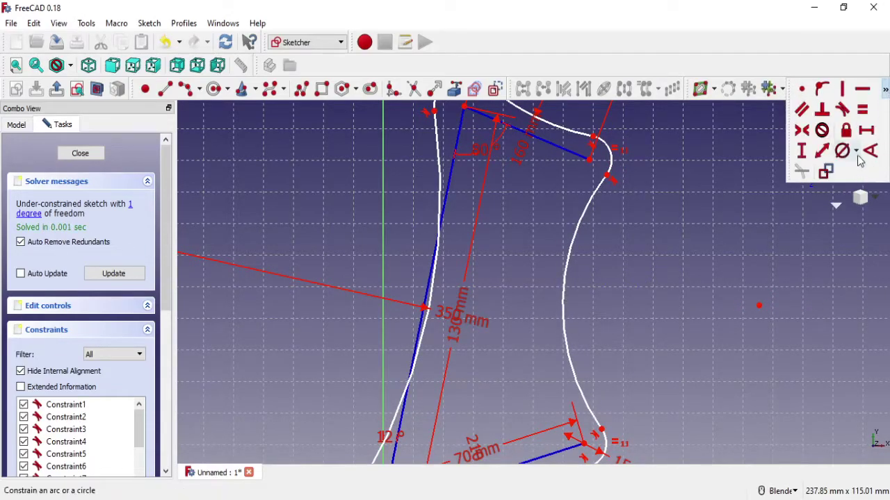
{"action": "left_click", "coordinate": [857, 152]}
{"action": "left_click", "coordinate": [845, 185]}
{"action": "left_click", "coordinate": [570, 253]}
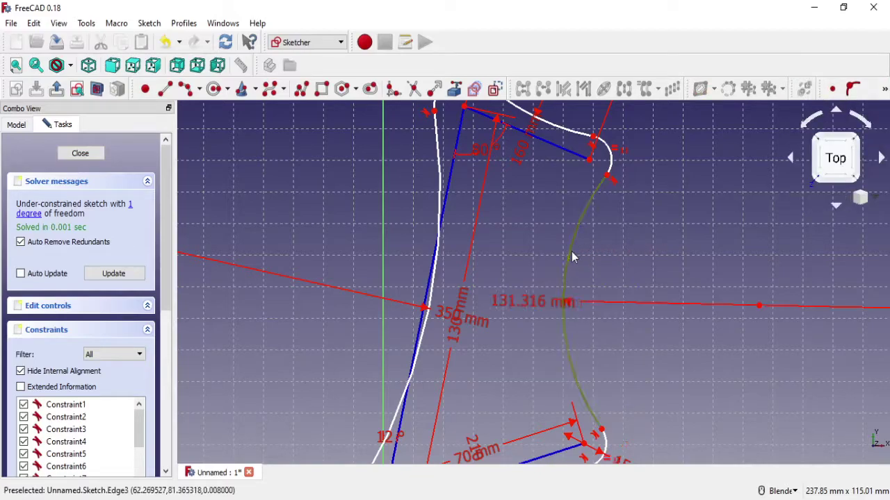
{"action": "type", "text": "13"}
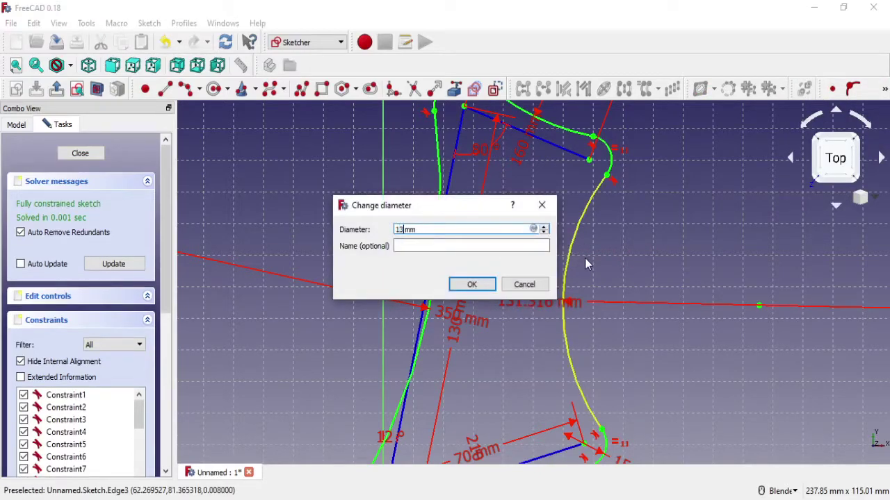
{"action": "type", "text": "0"}
{"action": "key", "text": "Return"}
{"action": "scroll", "coordinate": [654, 255], "scroll_direction": "down", "scroll_amount": 2}
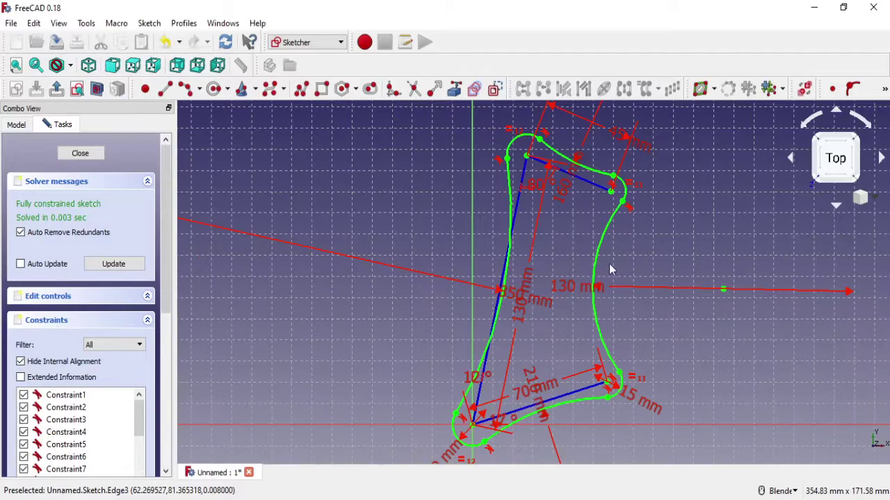
{"action": "scroll", "coordinate": [542, 265], "scroll_direction": "down", "scroll_amount": 2}
{"action": "middle_click_drag", "start_coordinate": [547, 267], "coordinate": [577, 365]}
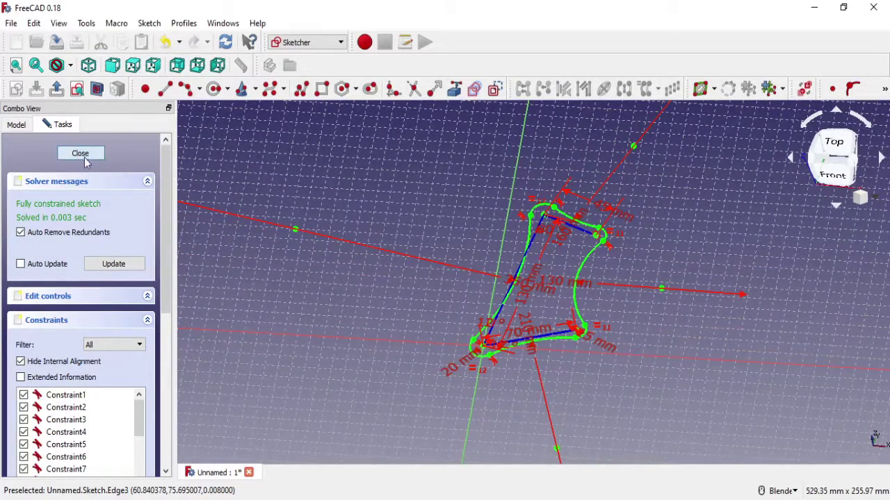
Close the bracket sketch and pad it 20 mm into a solid.
{"action": "left_click", "coordinate": [84, 157]}
{"action": "mouse_move", "coordinate": [671, 297]}
{"action": "middle_mouse_down"}
{"action": "mouse_move", "coordinate": [680, 206]}
{"action": "mouse_move", "coordinate": [656, 318]}
{"action": "mouse_move", "coordinate": [558, 317]}
{"action": "mouse_move", "coordinate": [693, 264]}
{"action": "mouse_move", "coordinate": [631, 245]}
{"action": "middle_mouse_up"}
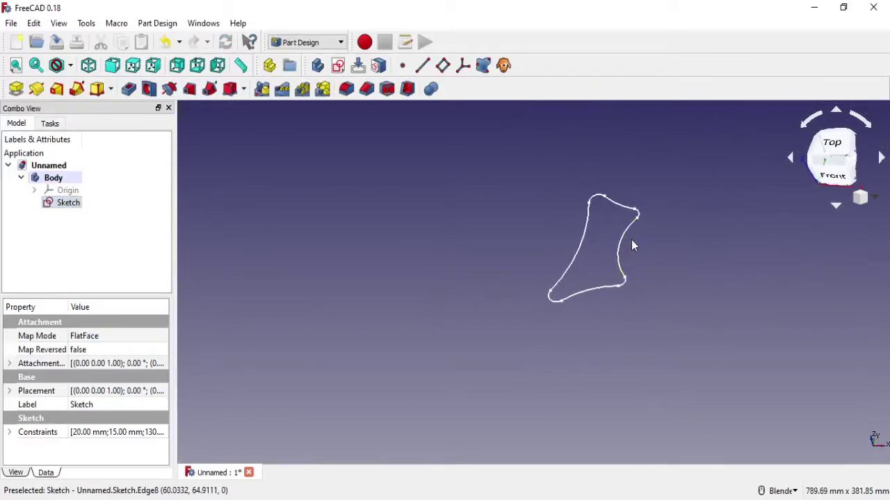
{"action": "scroll", "coordinate": [632, 241], "scroll_direction": "up", "scroll_amount": 2}
{"action": "scroll", "coordinate": [632, 240], "scroll_direction": "up", "scroll_amount": 2}
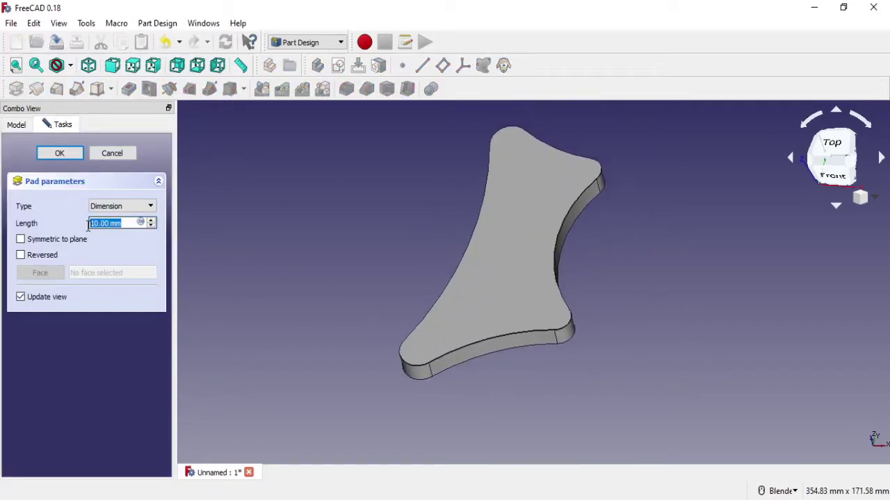
{"action": "type", "text": "20"}
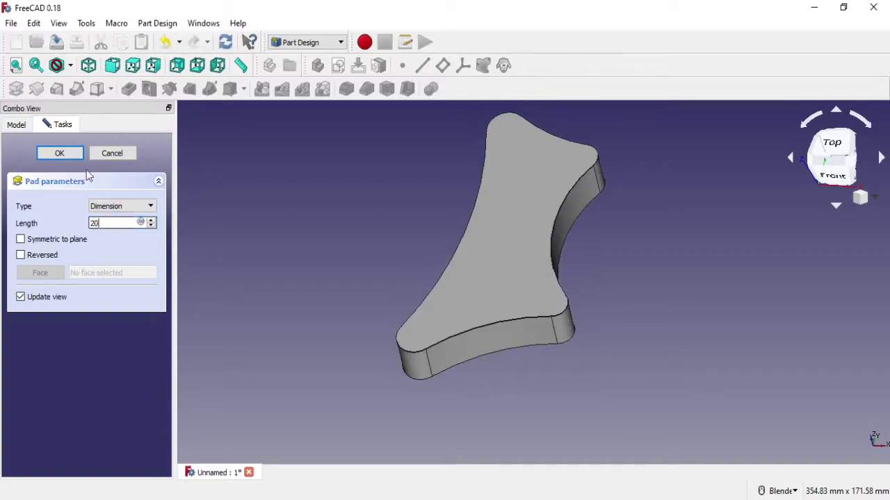
{"action": "left_click", "coordinate": [60, 154]}
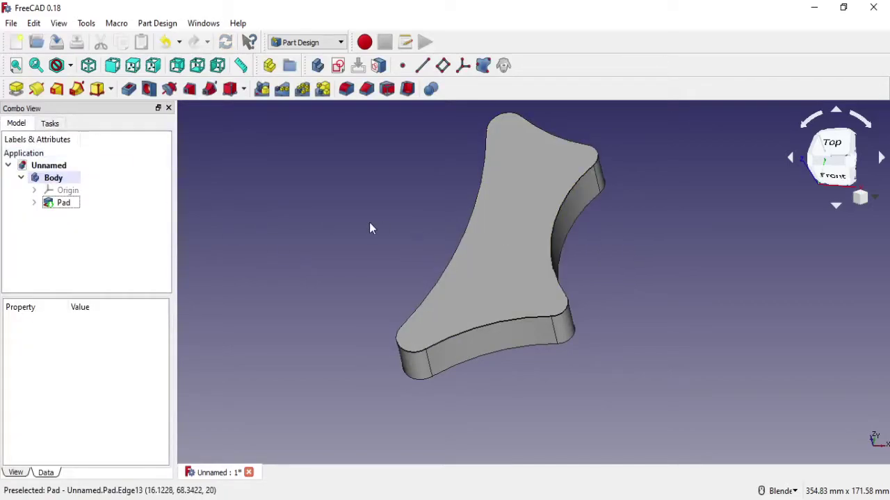
Select the pad's top face and create a new sketch on it.
{"action": "middle_click_drag", "start_coordinate": [369, 224], "coordinate": [378, 239]}
{"action": "middle_click_drag", "start_coordinate": [556, 236], "coordinate": [590, 233]}
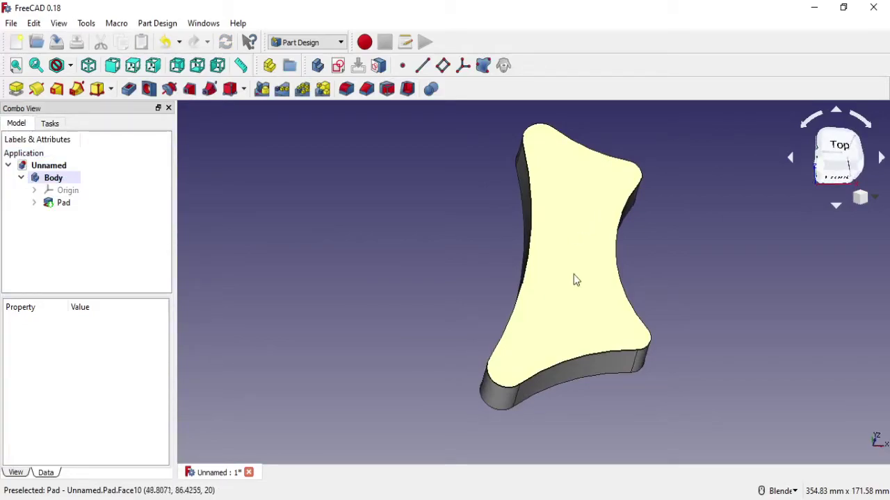
{"action": "mouse_move", "coordinate": [574, 279]}
{"action": "middle_mouse_down"}
{"action": "mouse_move", "coordinate": [528, 352]}
{"action": "mouse_move", "coordinate": [631, 257]}
{"action": "mouse_move", "coordinate": [644, 205]}
{"action": "mouse_move", "coordinate": [628, 215]}
{"action": "middle_mouse_up"}
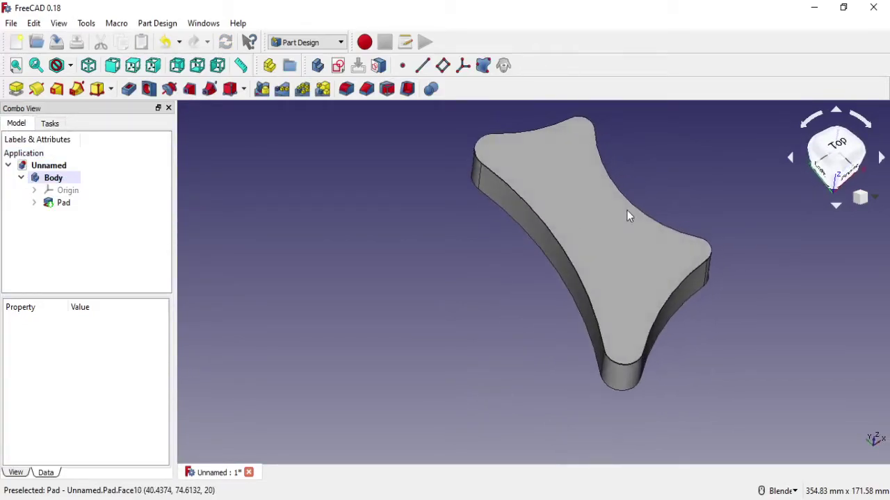
{"action": "left_click", "coordinate": [601, 212]}
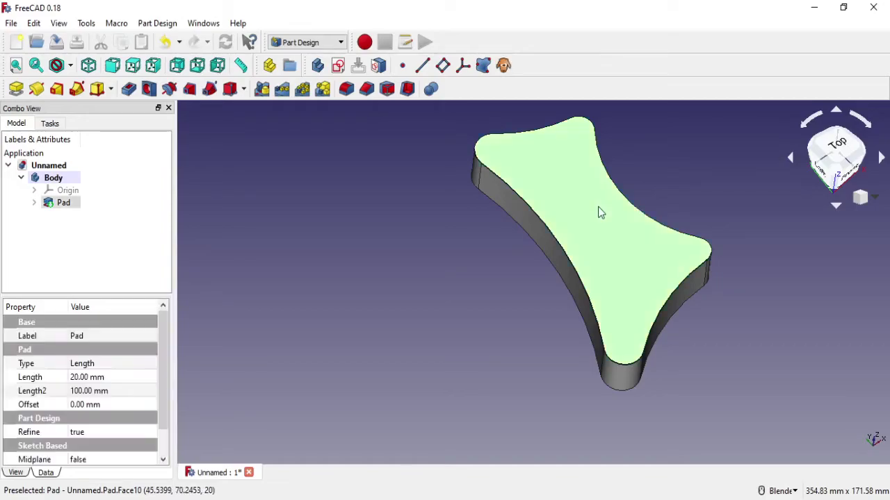
{"action": "left_click", "coordinate": [339, 65]}
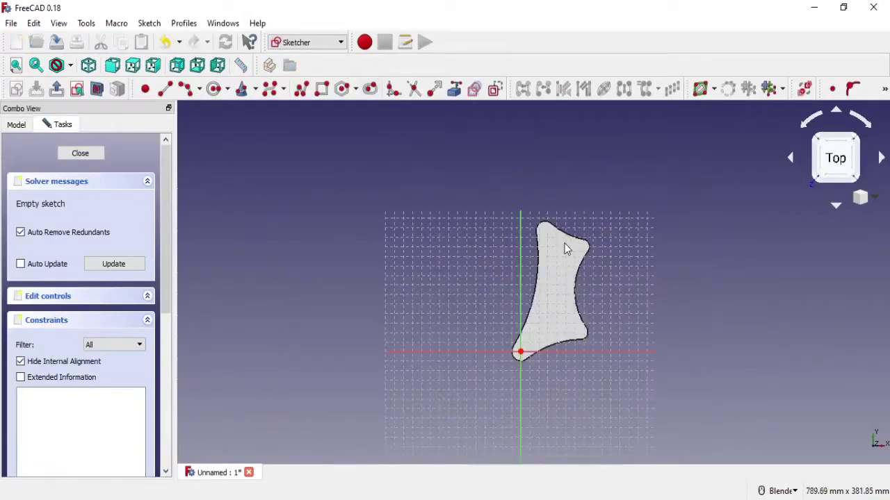
Bring the pad's corner arcs in as external geometry, then delete the two right-hand arcs.
{"action": "scroll", "coordinate": [565, 242], "scroll_direction": "up", "scroll_amount": 2}
{"action": "scroll", "coordinate": [565, 242], "scroll_direction": "up", "scroll_amount": 1}
{"action": "scroll", "coordinate": [562, 192], "scroll_direction": "up", "scroll_amount": 1}
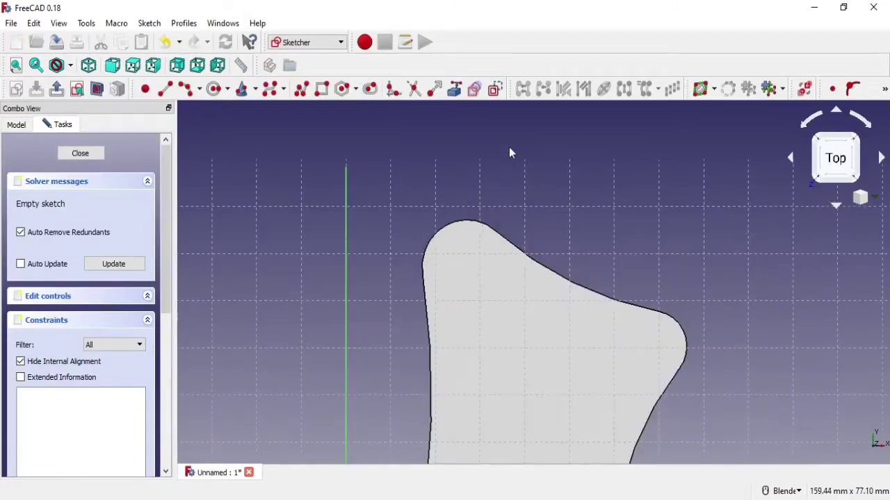
{"action": "left_click", "coordinate": [454, 89]}
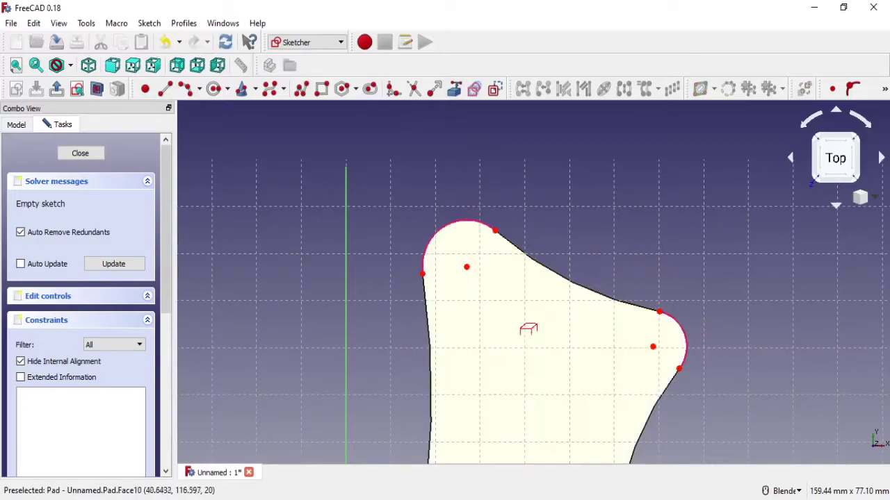
{"action": "scroll", "coordinate": [526, 324], "scroll_direction": "up", "scroll_amount": 5}
{"action": "scroll", "coordinate": [496, 276], "scroll_direction": "up", "scroll_amount": 3}
{"action": "scroll", "coordinate": [471, 309], "scroll_direction": "down", "scroll_amount": 4}
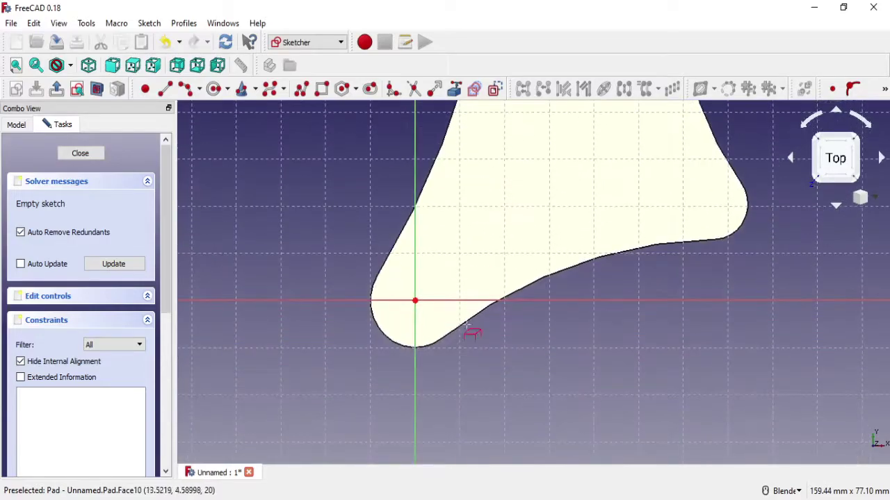
{"action": "key", "text": "x"}
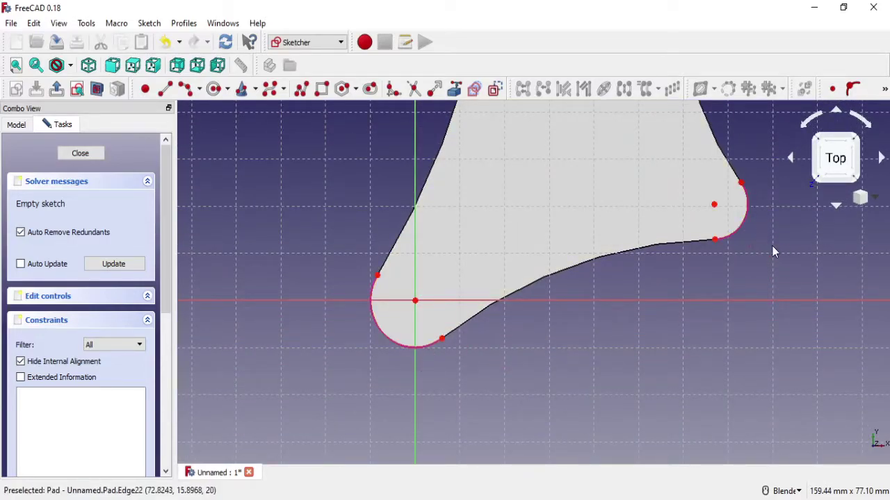
{"action": "scroll", "coordinate": [769, 246], "scroll_direction": "down", "scroll_amount": 2}
{"action": "scroll", "coordinate": [751, 209], "scroll_direction": "down", "scroll_amount": 2}
{"action": "scroll", "coordinate": [651, 292], "scroll_direction": "down", "scroll_amount": 2}
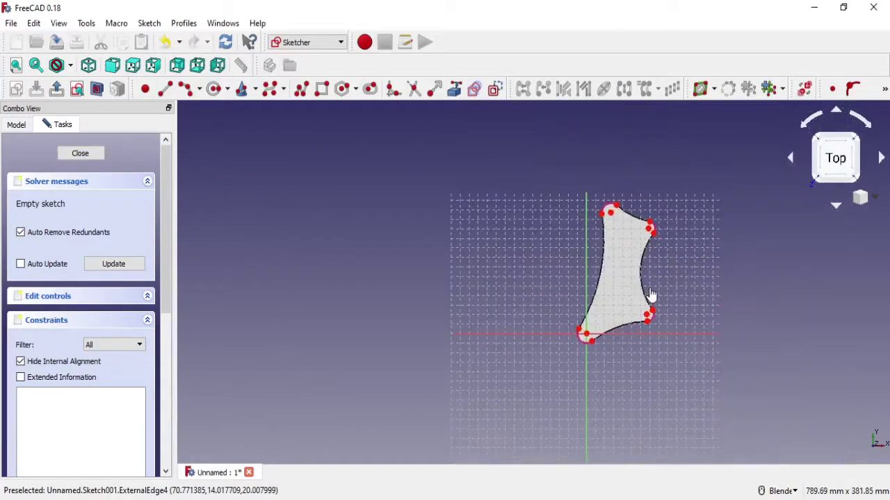
{"action": "scroll", "coordinate": [658, 267], "scroll_direction": "up", "scroll_amount": 1}
{"action": "left_click_drag", "start_coordinate": [717, 142], "coordinate": [592, 426]}
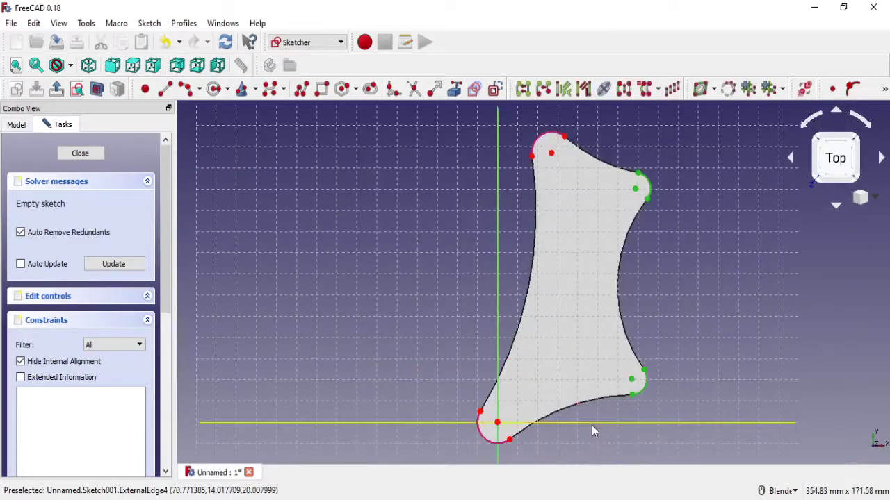
{"action": "key", "text": "Delete"}
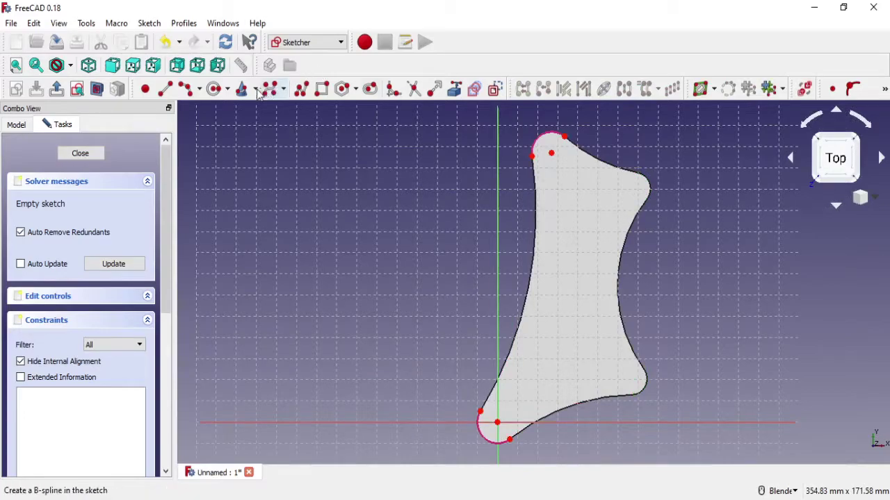
Draw hole circles on the upper arc's centre and the sketch origin, then close the sketch.
{"action": "left_click", "coordinate": [214, 89]}
{"action": "left_click", "coordinate": [551, 153]}
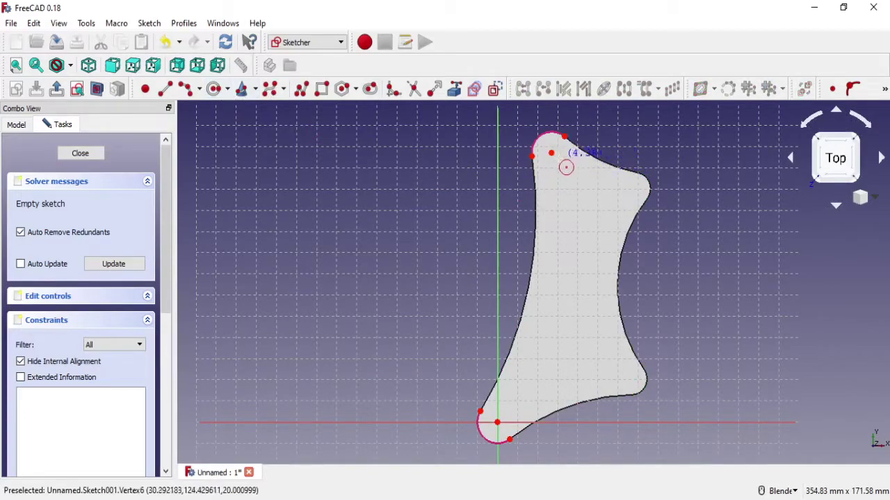
{"action": "left_click", "coordinate": [559, 159]}
{"action": "left_click", "coordinate": [498, 422]}
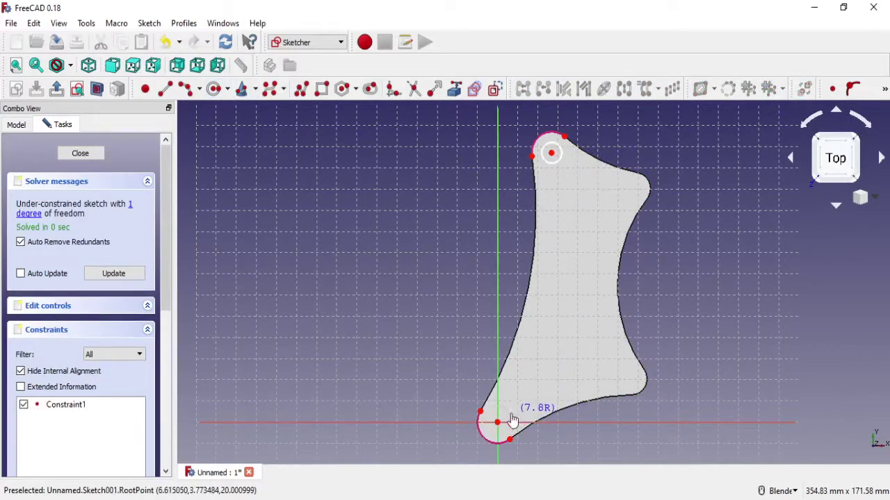
{"action": "left_click", "coordinate": [514, 423]}
{"action": "left_click", "coordinate": [81, 153]}
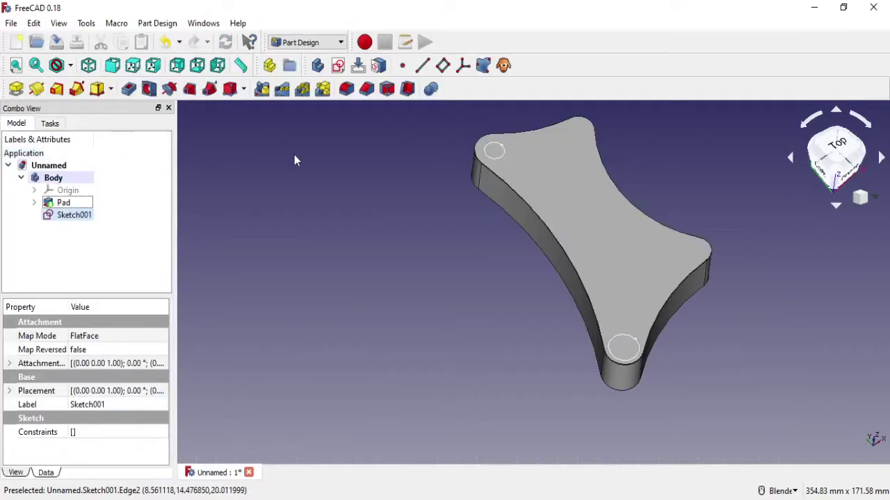
Create a Hole feature from the circles with ISO metric coarse profile, size M8.
{"action": "left_click", "coordinate": [148, 89]}
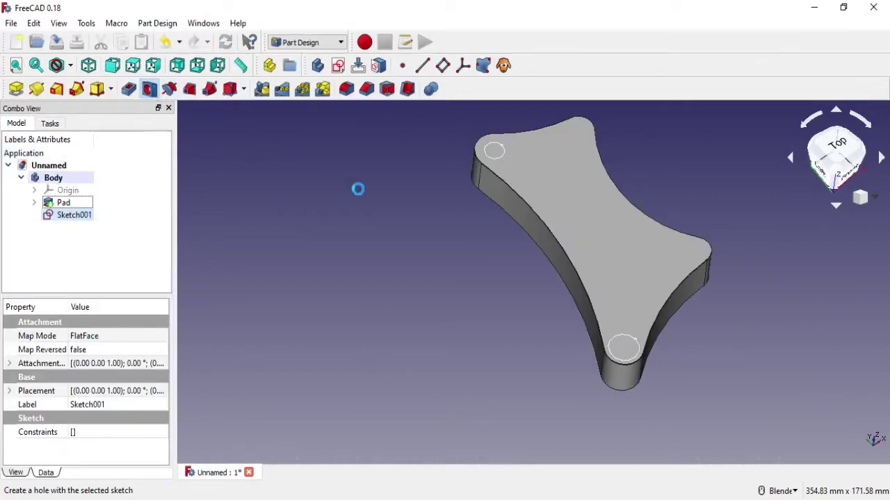
{"action": "middle_click_drag", "start_coordinate": [453, 199], "coordinate": [353, 258], "text": "shift"}
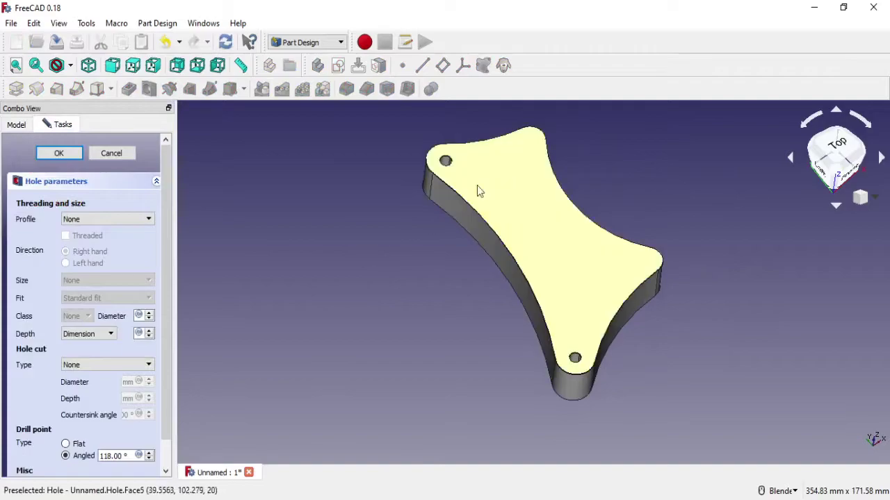
{"action": "left_click", "coordinate": [149, 220]}
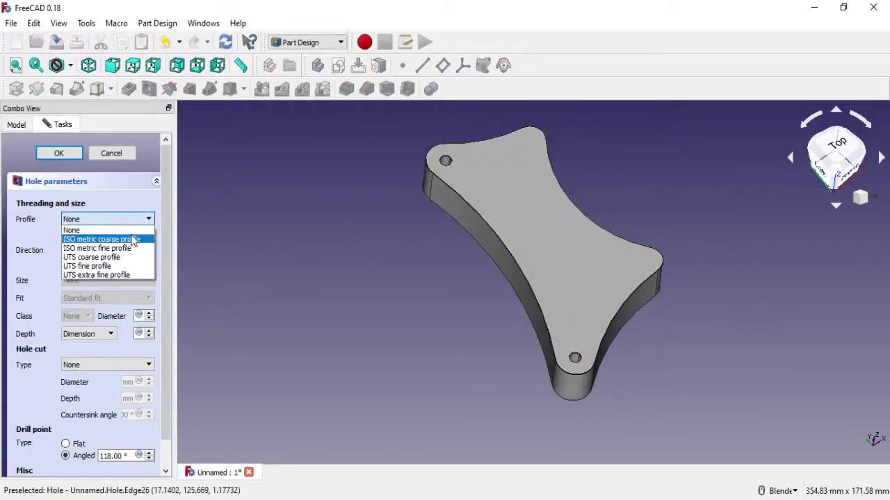
{"action": "left_click", "coordinate": [134, 238]}
{"action": "left_click", "coordinate": [124, 280]}
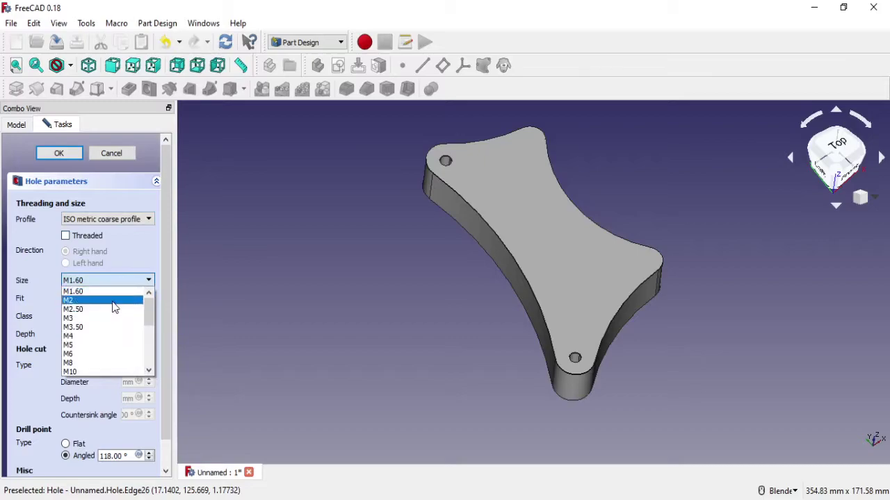
{"action": "left_click", "coordinate": [103, 362]}
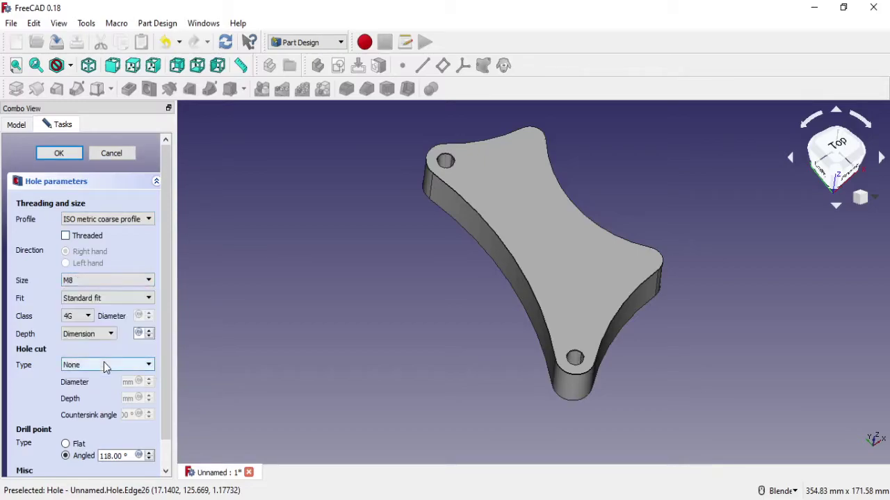
Set the hole cut to Counterbore, class 6H, and depth to Through all.
{"action": "scroll", "coordinate": [167, 317], "scroll_direction": "down", "scroll_amount": 2}
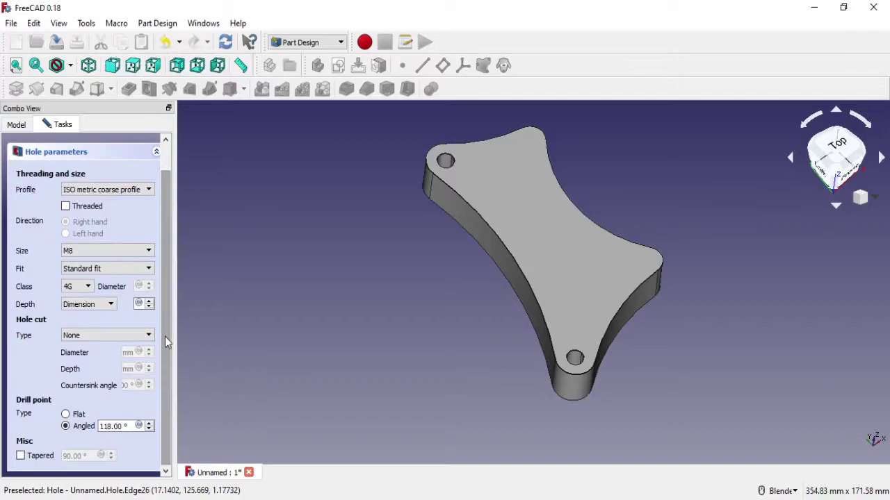
{"action": "left_click", "coordinate": [129, 339]}
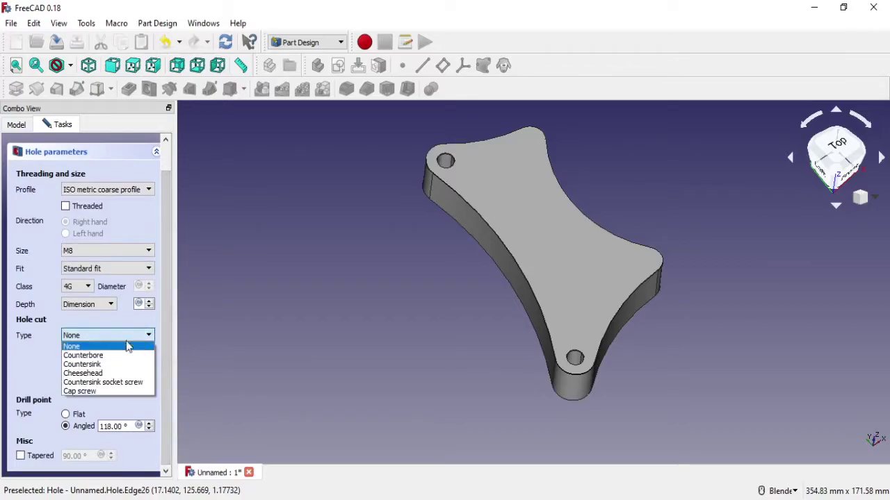
{"action": "left_click", "coordinate": [129, 346]}
{"action": "key", "text": "Down"}
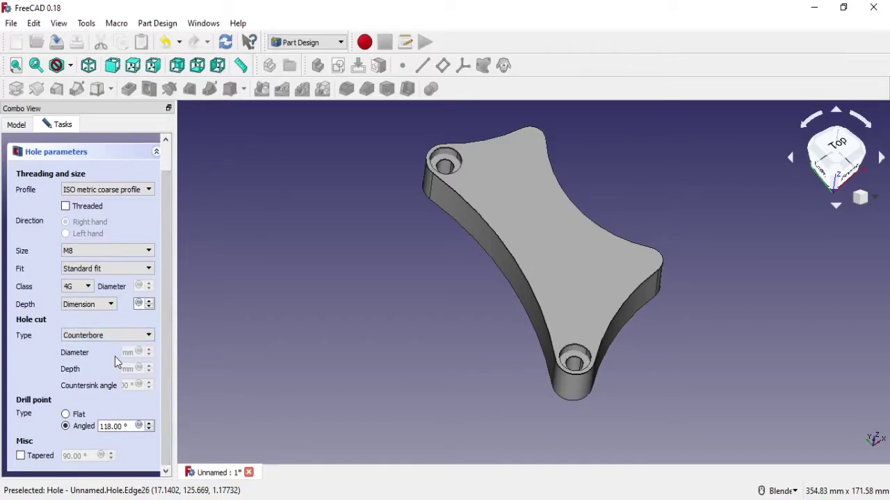
{"action": "left_click", "coordinate": [82, 286]}
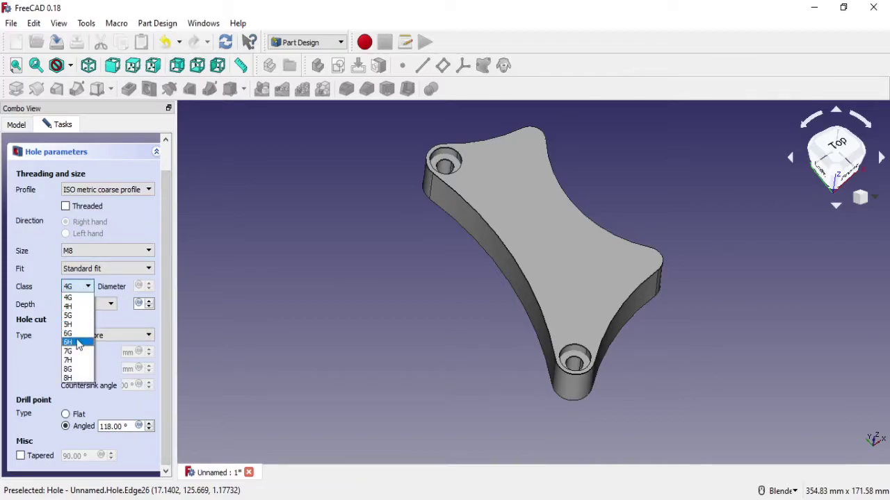
{"action": "left_click", "coordinate": [76, 342]}
{"action": "left_click", "coordinate": [107, 306]}
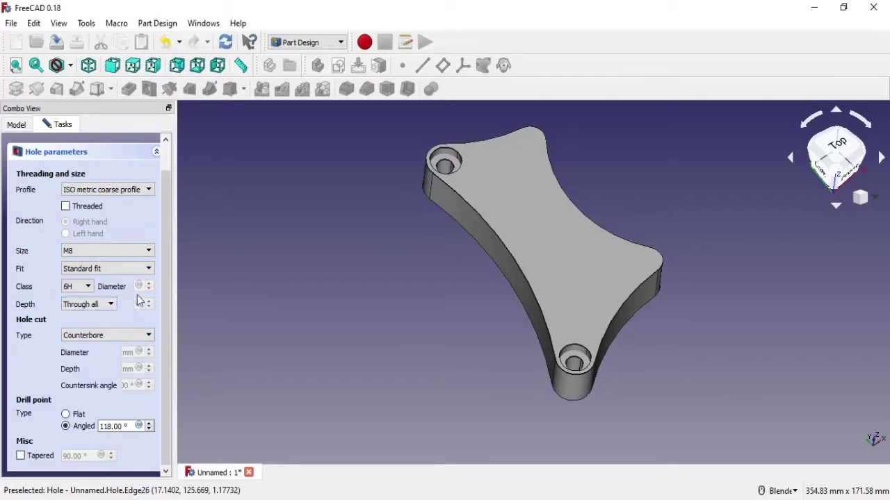
{"action": "scroll", "coordinate": [163, 217], "scroll_direction": "up", "scroll_amount": 2}
Accept the hole settings and orbit the bracket toward a top-down view to inspect the holes.
{"action": "left_click", "coordinate": [60, 153]}
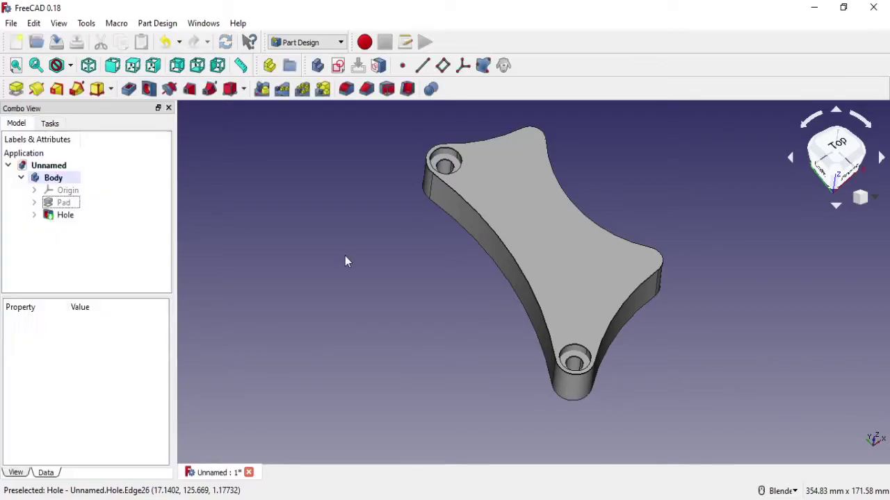
{"action": "middle_click_drag", "start_coordinate": [375, 274], "coordinate": [616, 363]}
{"action": "scroll", "coordinate": [541, 239], "scroll_direction": "up", "scroll_amount": 3}
{"action": "mouse_move", "coordinate": [541, 239]}
{"action": "middle_mouse_down"}
{"action": "mouse_move", "coordinate": [524, 230]}
{"action": "mouse_move", "coordinate": [556, 283]}
{"action": "mouse_move", "coordinate": [544, 185]}
{"action": "mouse_move", "coordinate": [584, 209]}
{"action": "mouse_move", "coordinate": [604, 193]}
{"action": "middle_mouse_up"}
{"action": "mouse_move", "coordinate": [592, 156]}
{"action": "middle_mouse_down"}
{"action": "mouse_move", "coordinate": [588, 143]}
{"action": "mouse_move", "coordinate": [596, 187]}
{"action": "mouse_move", "coordinate": [590, 171]}
{"action": "mouse_move", "coordinate": [520, 187]}
{"action": "middle_mouse_up"}
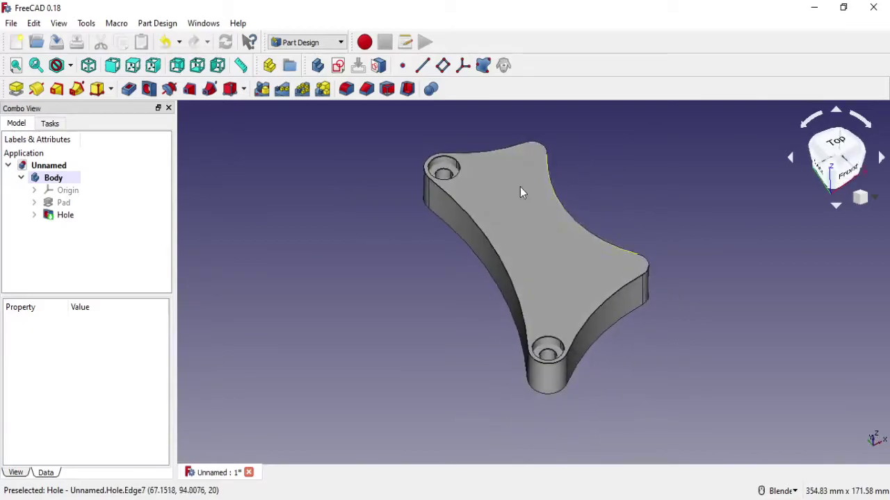
Start Sketch002 on the bracket's top face and activate External Geometry.
{"action": "left_click", "coordinate": [516, 183]}
{"action": "left_click", "coordinate": [340, 63]}
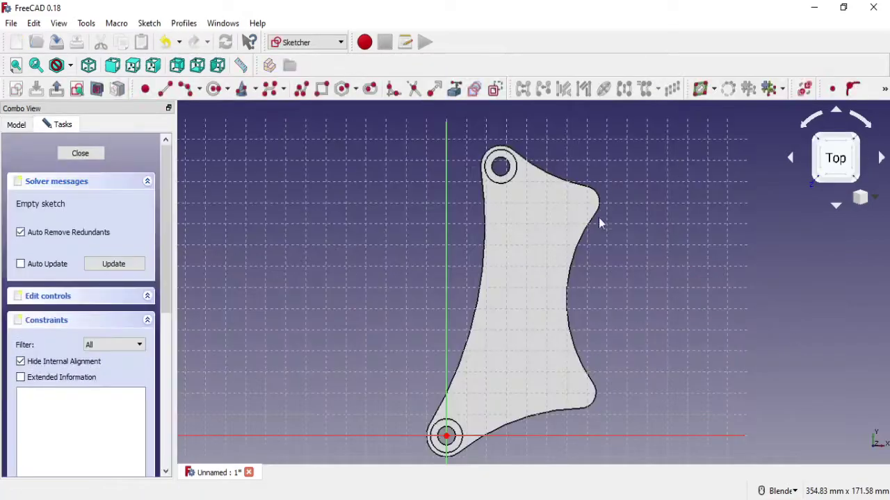
{"action": "mouse_move", "coordinate": [598, 218]}
{"action": "middle_mouse_down"}
{"action": "mouse_move", "coordinate": [597, 144]}
{"action": "mouse_move", "coordinate": [582, 137]}
{"action": "middle_mouse_up"}
{"action": "scroll", "coordinate": [596, 144], "scroll_direction": "up", "scroll_amount": 1}
{"action": "scroll", "coordinate": [600, 147], "scroll_direction": "up", "scroll_amount": 2}
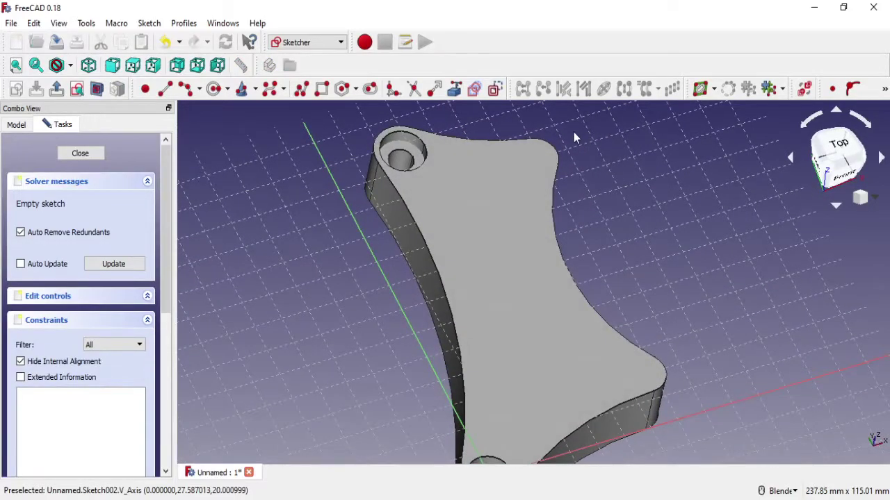
{"action": "left_click", "coordinate": [475, 88]}
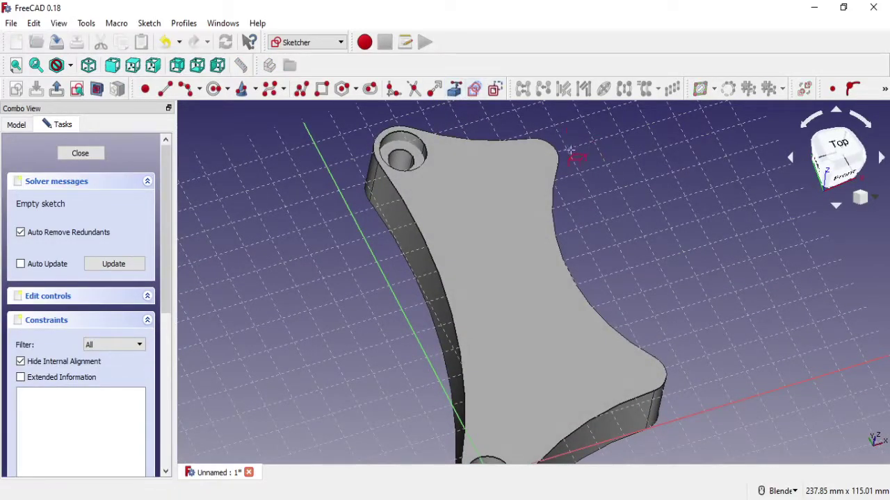
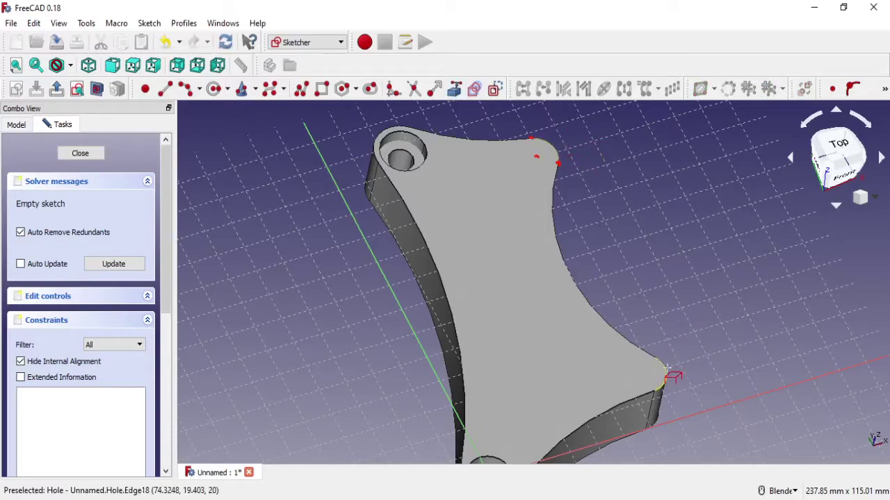
Add a hole-position point at the plate's top-right corner and close Sketch002.
{"action": "left_click", "coordinate": [536, 157]}
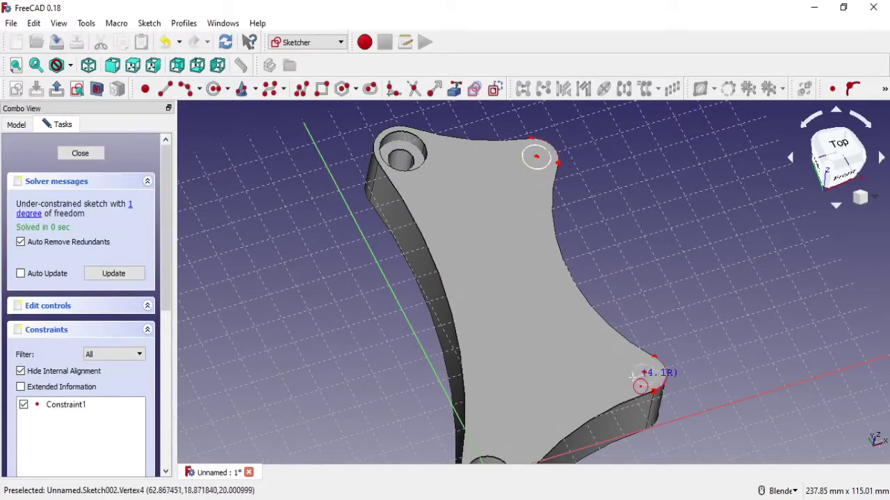
{"action": "left_click", "coordinate": [94, 155]}
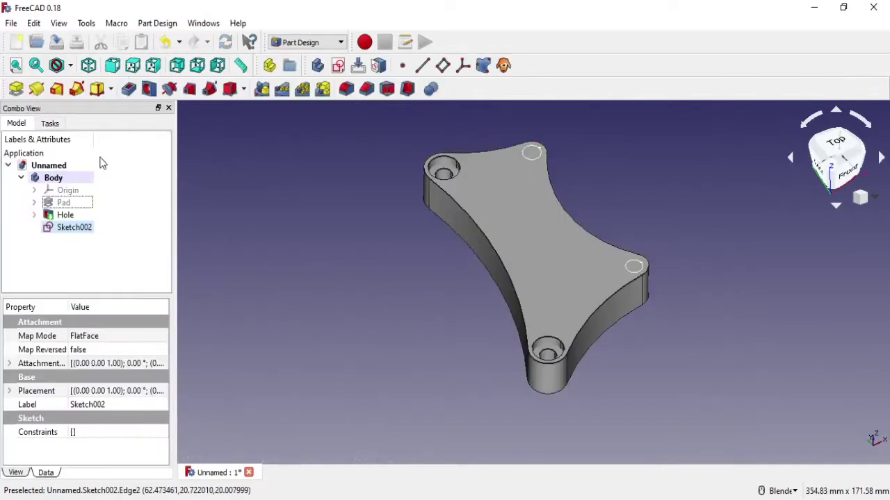
Create a Hole feature from the sketched points using ISO metric coarse profile, size M6, class 6H.
{"action": "left_click", "coordinate": [148, 88]}
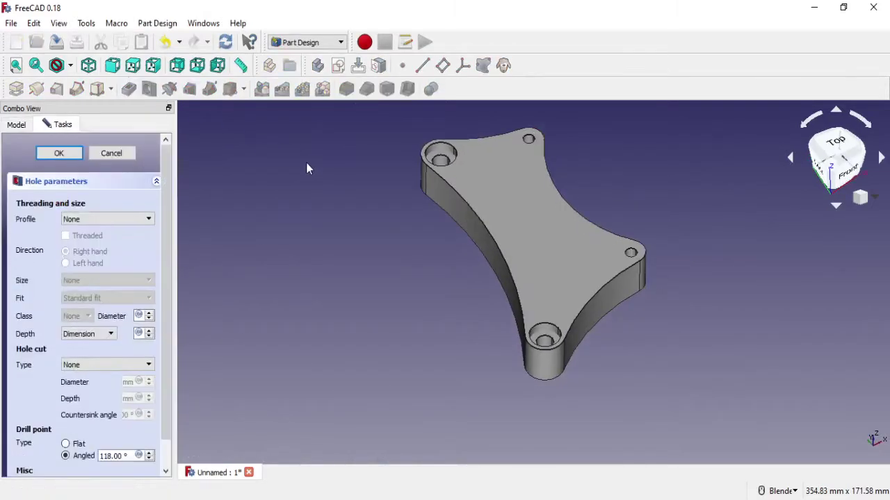
{"action": "left_click", "coordinate": [131, 219]}
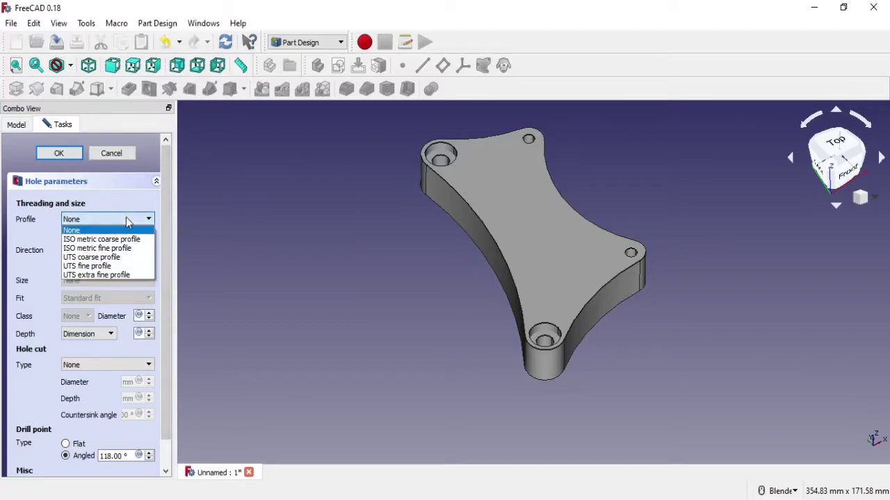
{"action": "left_click", "coordinate": [130, 241]}
{"action": "left_click", "coordinate": [135, 279]}
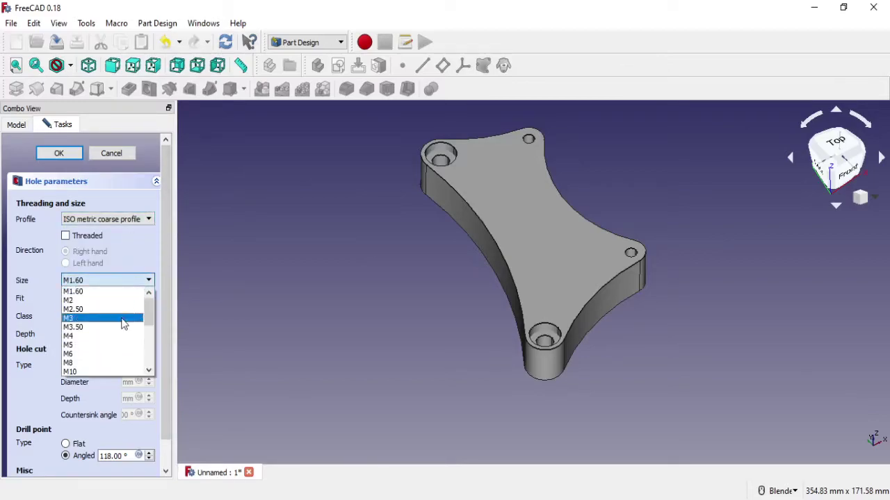
{"action": "left_click", "coordinate": [109, 356]}
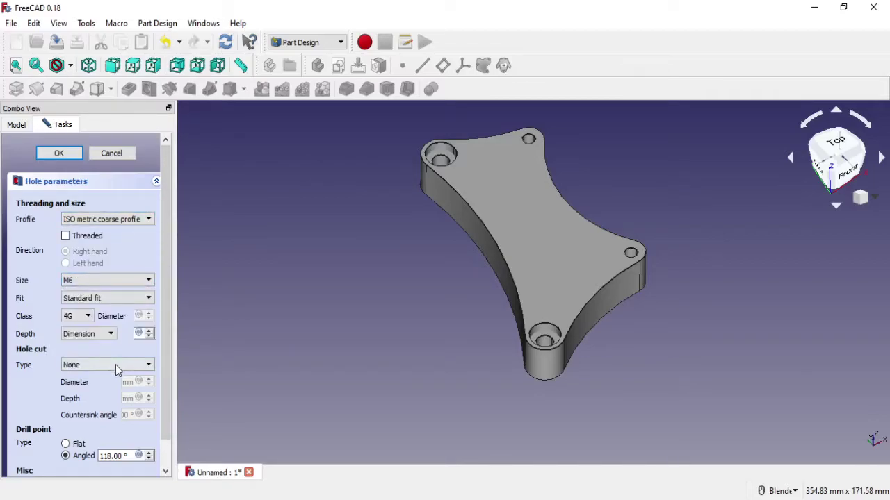
{"action": "left_click", "coordinate": [77, 316]}
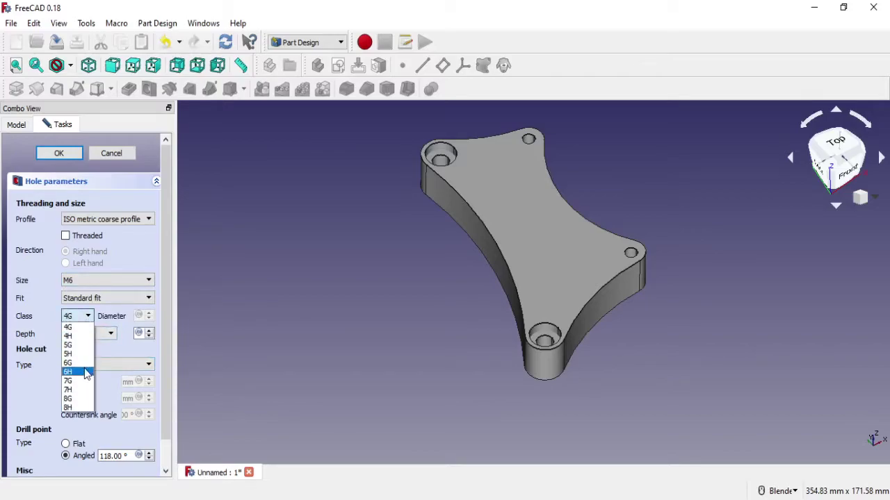
{"action": "left_click", "coordinate": [89, 372]}
Compare the hole cut types, then set the hole cut to Counterbore.
{"action": "double_click", "coordinate": [101, 336]}
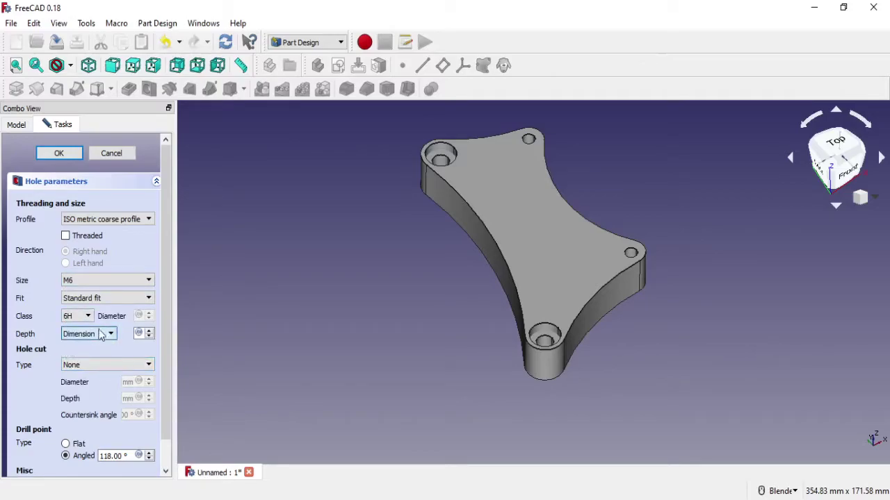
{"action": "left_click", "coordinate": [103, 366]}
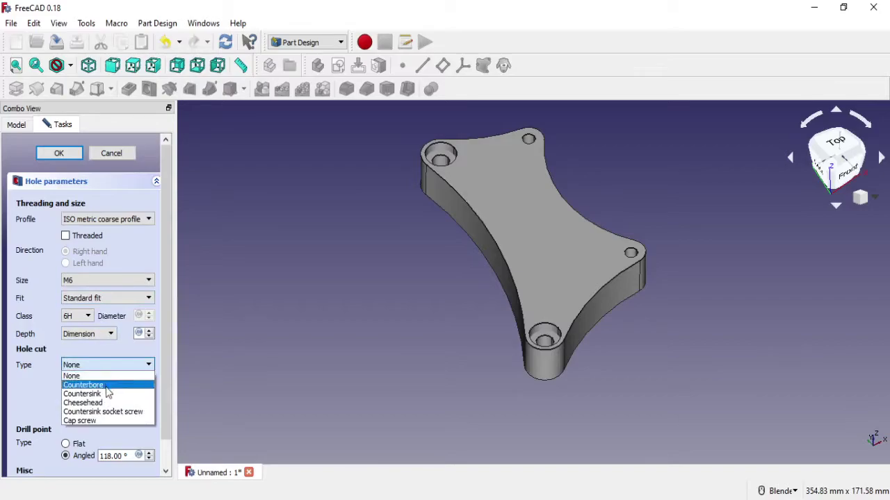
{"action": "left_click", "coordinate": [106, 394]}
{"action": "left_click", "coordinate": [106, 363]}
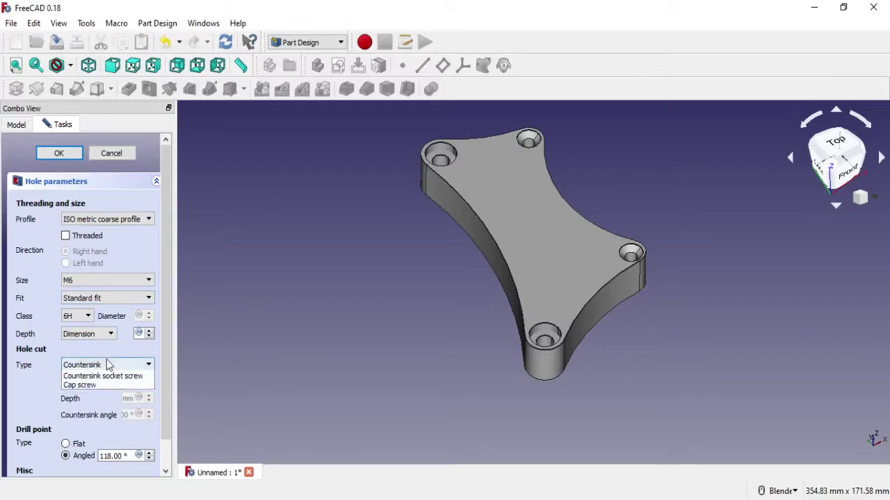
{"action": "left_click", "coordinate": [103, 402]}
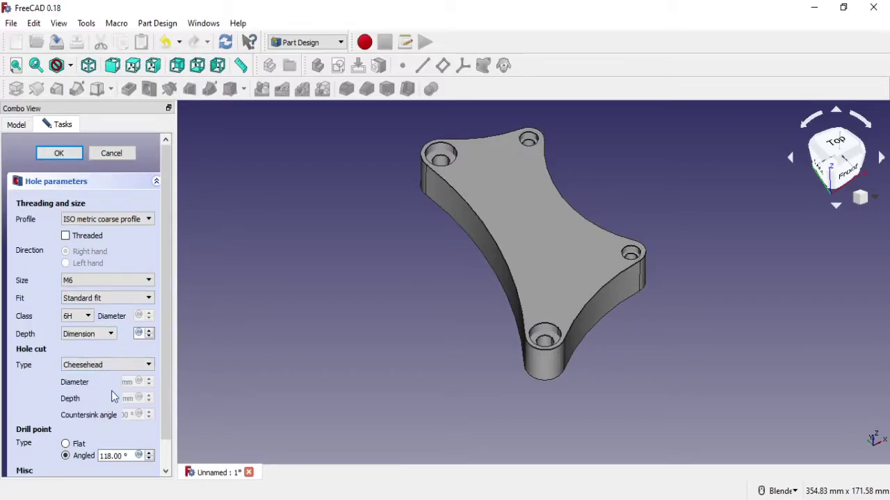
{"action": "left_click", "coordinate": [115, 365]}
{"action": "left_click", "coordinate": [115, 412]}
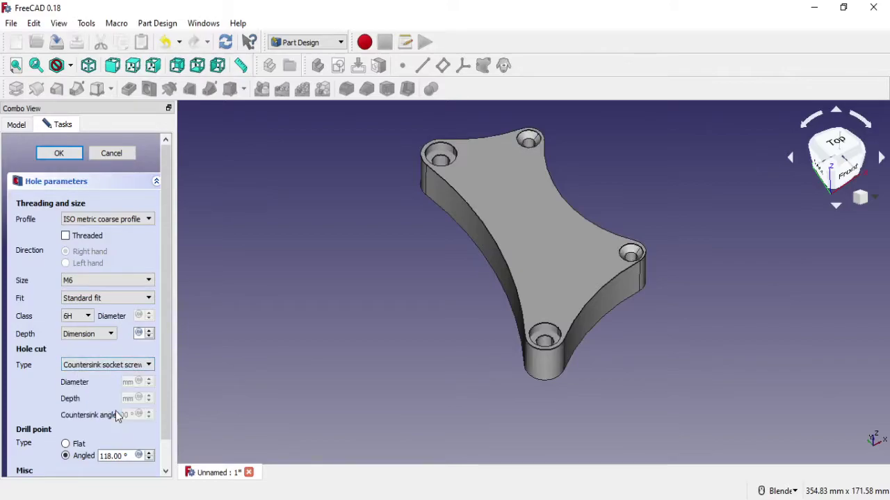
{"action": "left_click", "coordinate": [118, 366]}
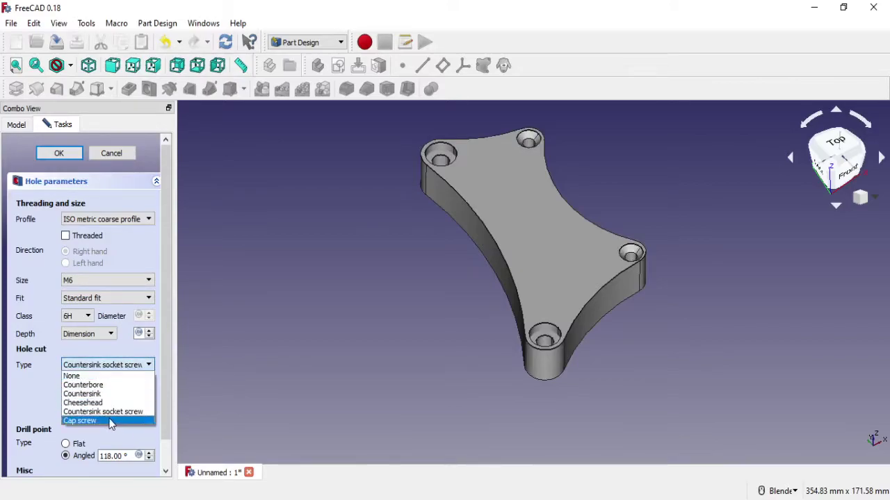
{"action": "left_click", "coordinate": [110, 423]}
{"action": "left_click", "coordinate": [124, 366]}
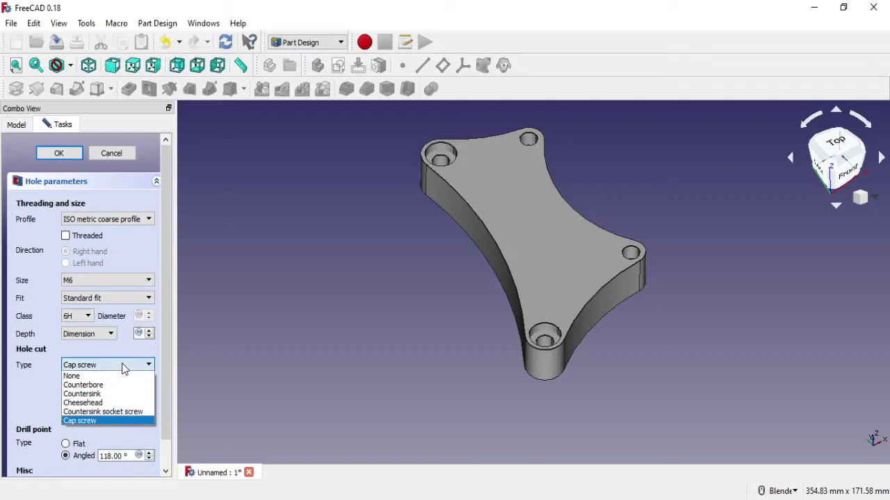
{"action": "left_click", "coordinate": [118, 386]}
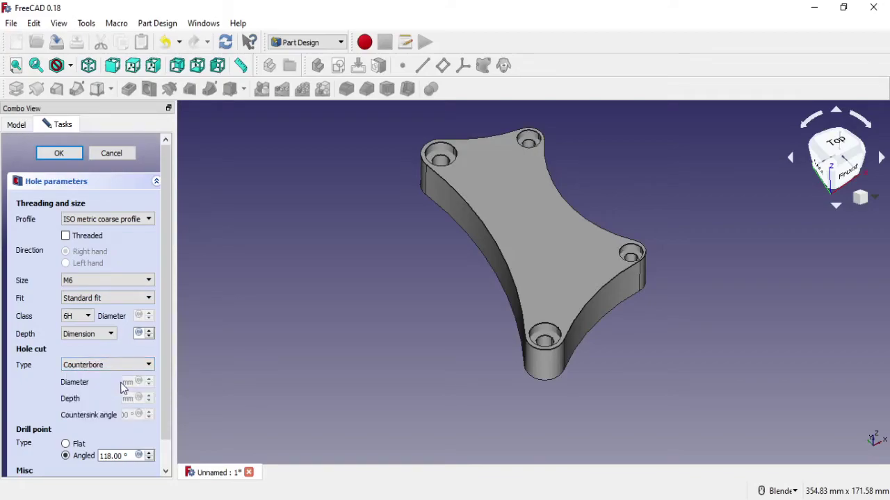
Set the hole depth to Through all and confirm to create Hole001.
{"action": "key", "text": "2"}
{"action": "mouse_move", "coordinate": [678, 312]}
{"action": "middle_mouse_down"}
{"action": "mouse_move", "coordinate": [595, 240]}
{"action": "mouse_move", "coordinate": [293, 205]}
{"action": "middle_mouse_up"}
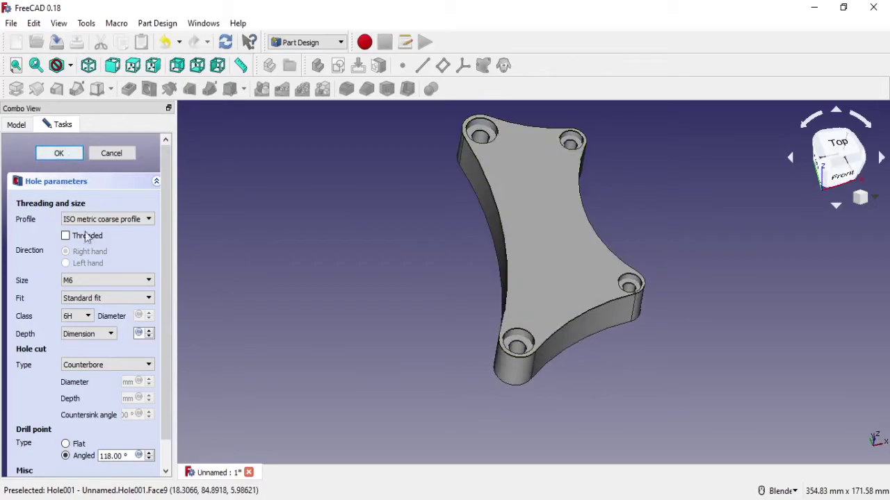
{"action": "left_click", "coordinate": [88, 334]}
{"action": "left_click", "coordinate": [87, 349]}
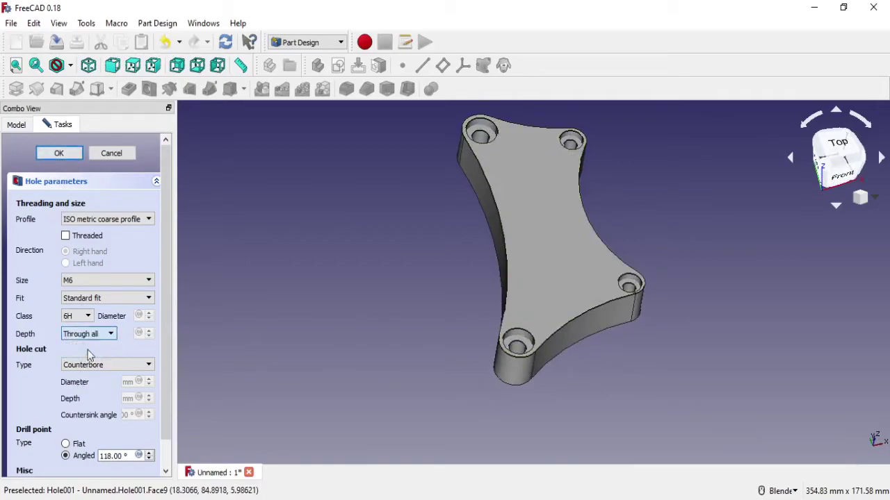
{"action": "key", "text": "Return"}
Orbit around to inspect the counterbored holes, then select the plate's top face.
{"action": "mouse_move", "coordinate": [284, 282]}
{"action": "middle_mouse_down"}
{"action": "mouse_move", "coordinate": [471, 314]}
{"action": "mouse_move", "coordinate": [556, 207]}
{"action": "mouse_move", "coordinate": [551, 159]}
{"action": "mouse_move", "coordinate": [606, 173]}
{"action": "mouse_move", "coordinate": [556, 278]}
{"action": "mouse_move", "coordinate": [522, 230]}
{"action": "mouse_move", "coordinate": [484, 223]}
{"action": "mouse_move", "coordinate": [554, 280]}
{"action": "middle_mouse_up"}
{"action": "scroll", "coordinate": [501, 228], "scroll_direction": "up", "scroll_amount": 3}
{"action": "scroll", "coordinate": [502, 228], "scroll_direction": "down", "scroll_amount": 3}
{"action": "middle_click_drag", "start_coordinate": [477, 191], "coordinate": [557, 184]}
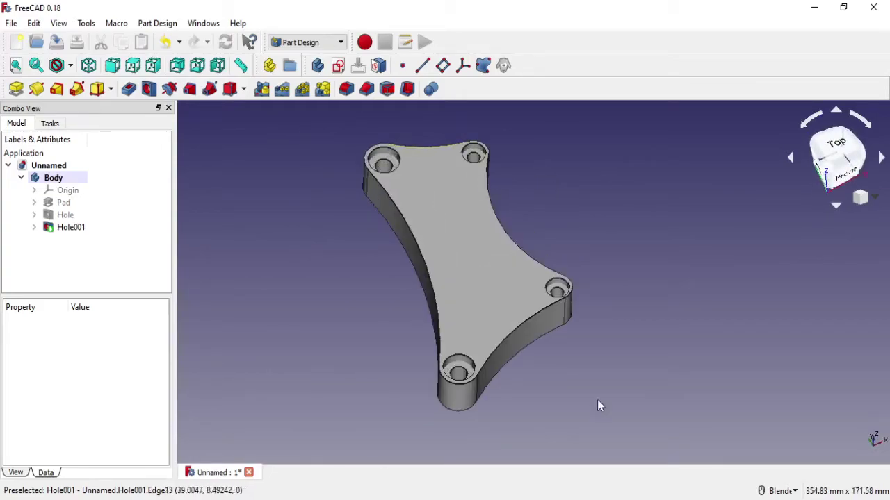
{"action": "middle_click_drag", "start_coordinate": [558, 274], "coordinate": [544, 248]}
{"action": "left_click", "coordinate": [453, 207]}
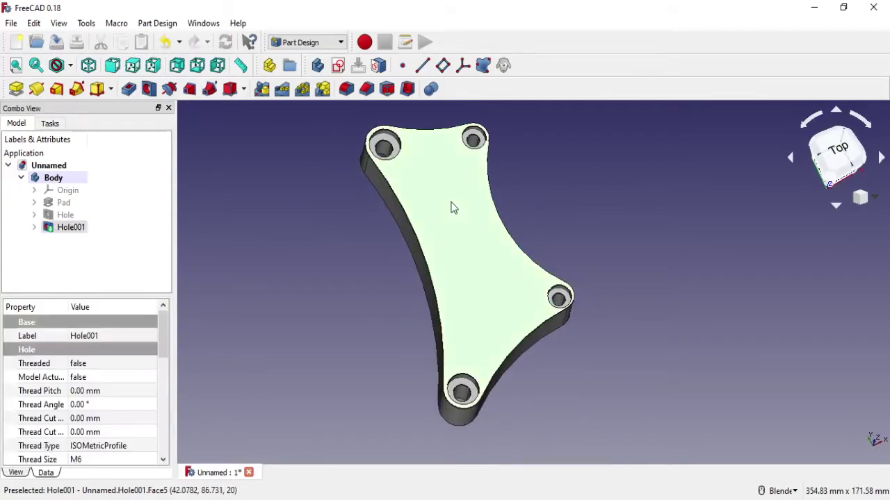
Start a new sketch on the top face and draw the first arc along the plate's left side.
{"action": "left_click", "coordinate": [339, 65]}
{"action": "scroll", "coordinate": [532, 163], "scroll_direction": "down", "scroll_amount": 3}
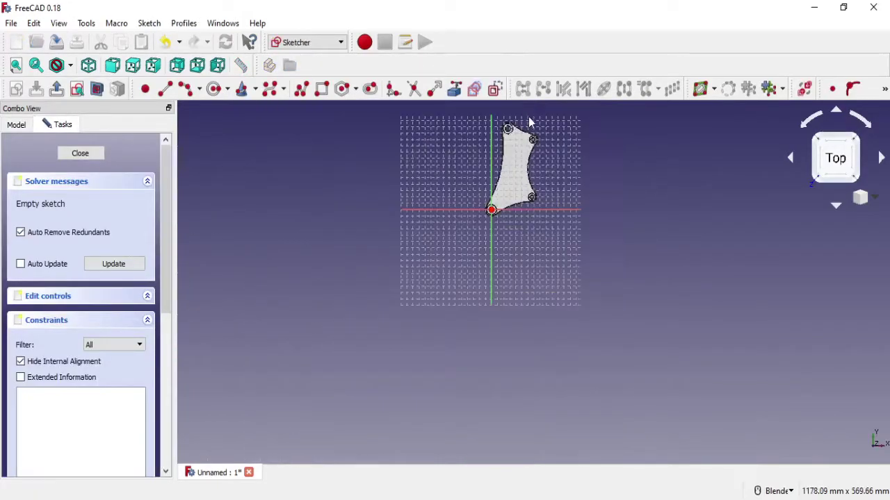
{"action": "scroll", "coordinate": [513, 188], "scroll_direction": "up", "scroll_amount": 5}
{"action": "scroll", "coordinate": [513, 188], "scroll_direction": "up", "scroll_amount": 2}
{"action": "left_click", "coordinate": [186, 91]}
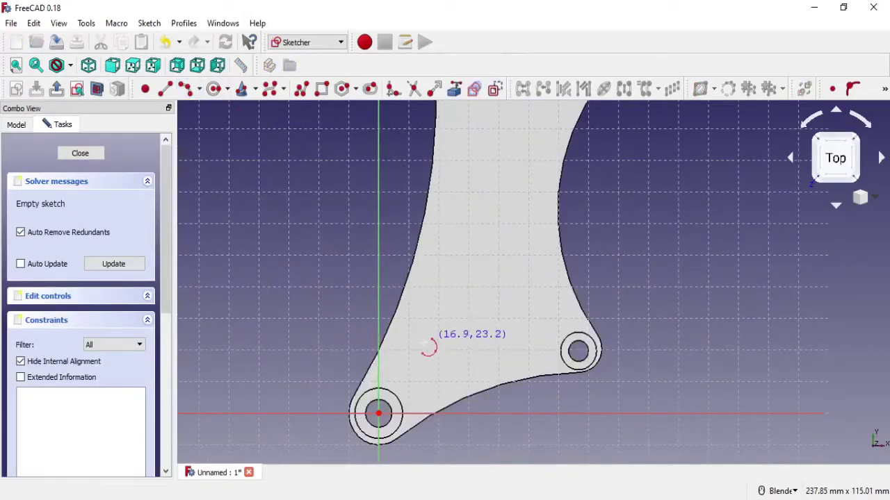
{"action": "left_click", "coordinate": [438, 285]}
{"action": "key", "text": "Up"}
{"action": "key", "text": "Up"}
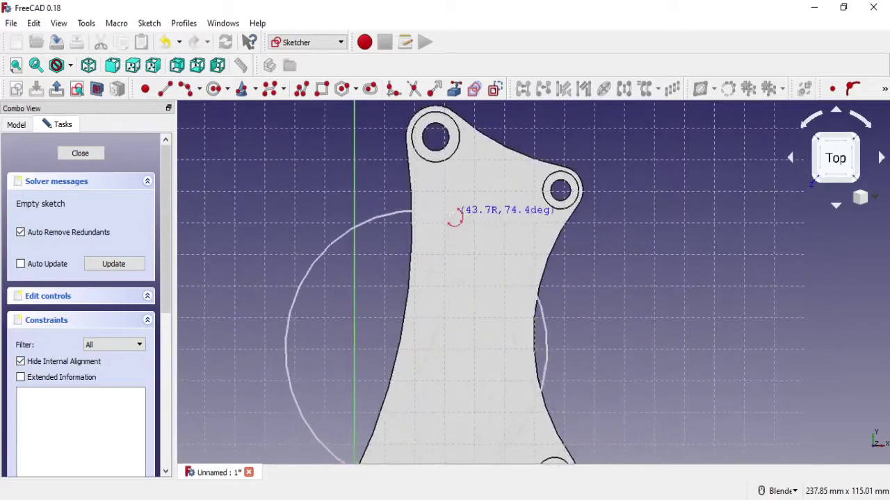
{"action": "left_click", "coordinate": [431, 191]}
{"action": "left_click", "coordinate": [437, 238]}
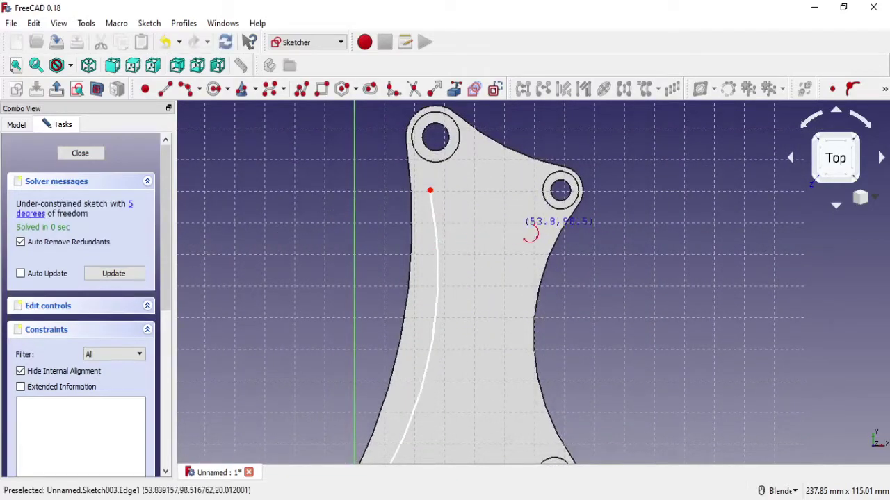
Draw two more cutout arcs, including one below the top-right hole.
{"action": "left_click", "coordinate": [531, 330]}
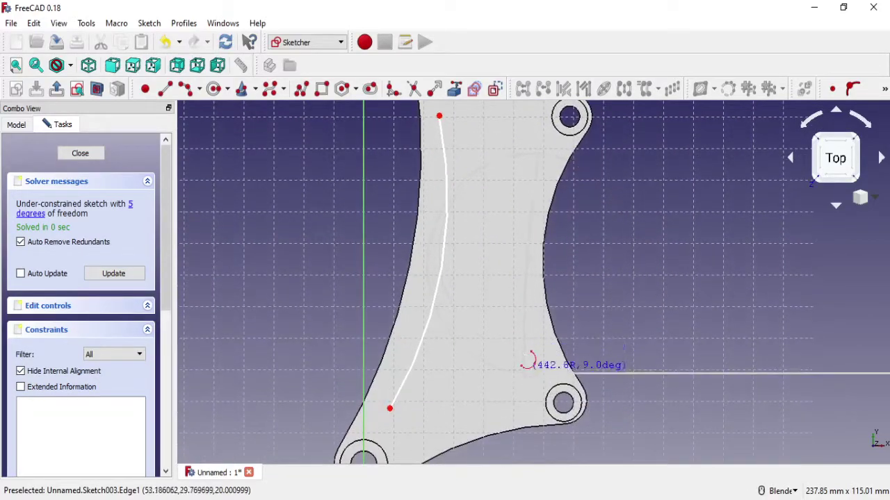
{"action": "left_click", "coordinate": [523, 373]}
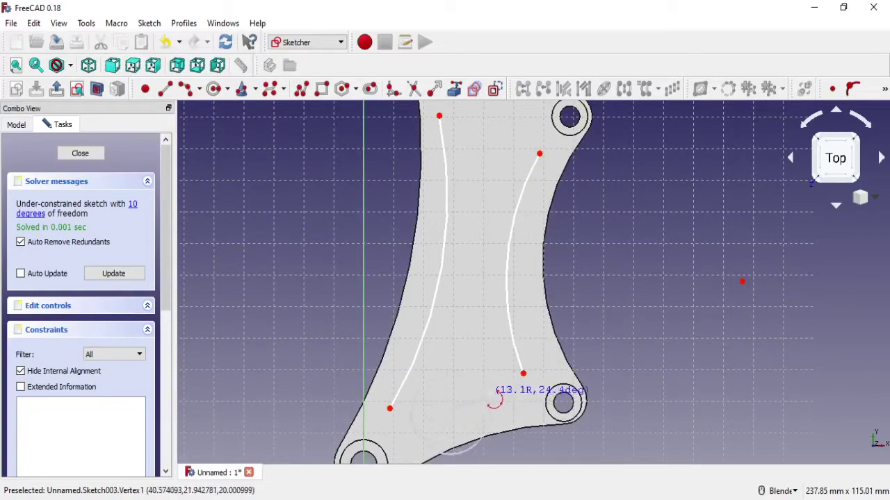
{"action": "left_click", "coordinate": [499, 395]}
{"action": "key", "text": "Up"}
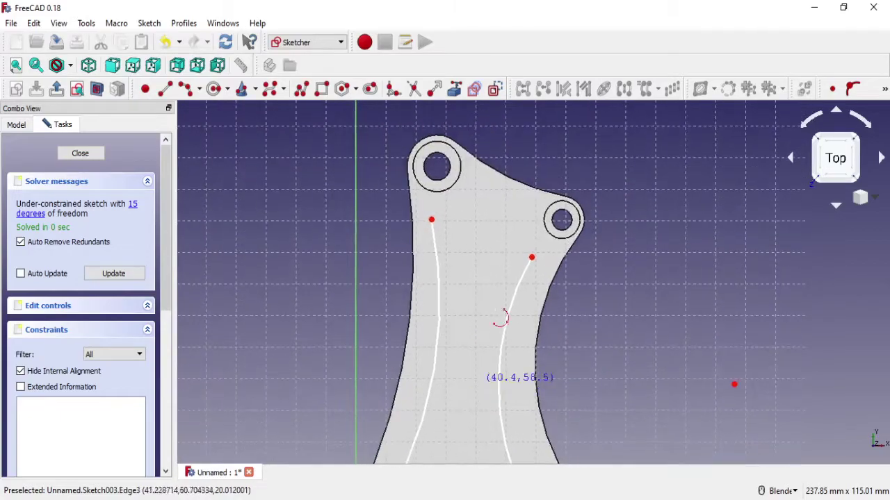
{"action": "left_click", "coordinate": [468, 201]}
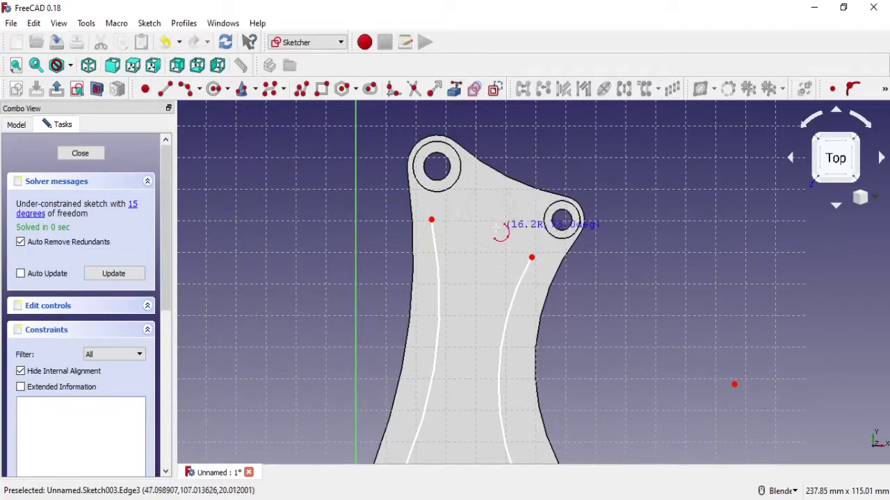
{"action": "left_click", "coordinate": [501, 234]}
{"action": "scroll", "coordinate": [483, 225], "scroll_direction": "down", "scroll_amount": 2}
{"action": "scroll", "coordinate": [442, 215], "scroll_direction": "up", "scroll_amount": 4}
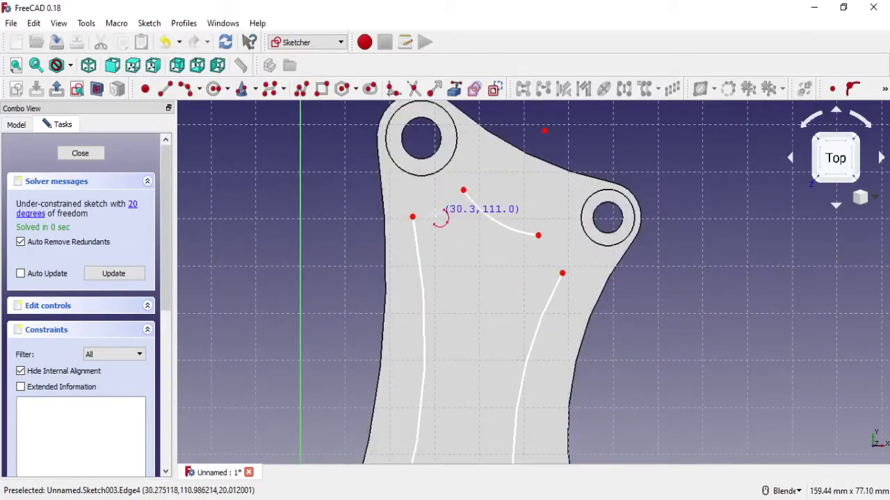
{"action": "scroll", "coordinate": [444, 210], "scroll_direction": "up", "scroll_amount": 2}
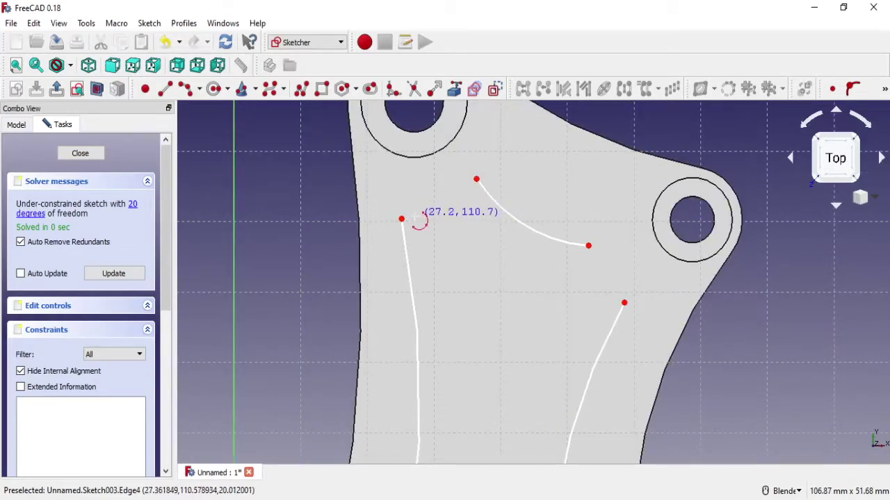
{"action": "left_click", "coordinate": [434, 179]}
Draw a small arc joining the two curves and begin the next arc near the lower-left hole.
{"action": "left_click", "coordinate": [606, 275]}
{"action": "left_click", "coordinate": [615, 290]}
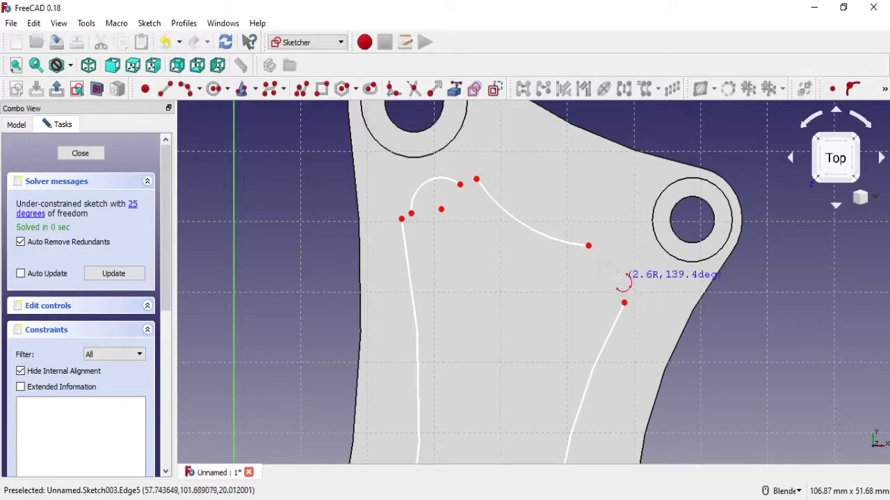
{"action": "left_click", "coordinate": [598, 261]}
{"action": "mouse_move", "coordinate": [628, 299]}
{"action": "middle_mouse_down", "text": "shift"}
{"action": "mouse_move", "coordinate": [564, 176]}
{"action": "mouse_move", "coordinate": [548, 123]}
{"action": "mouse_move", "coordinate": [574, 123]}
{"action": "middle_mouse_up", "text": "shift"}
{"action": "left_click", "coordinate": [666, 238]}
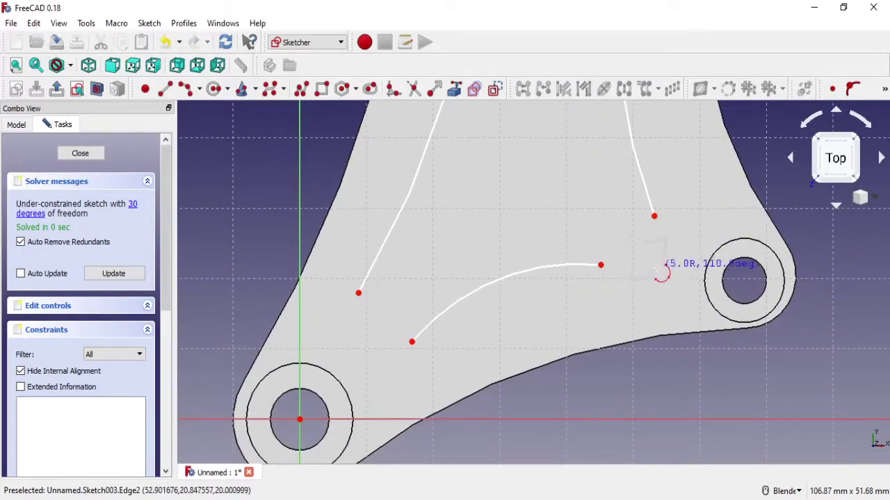
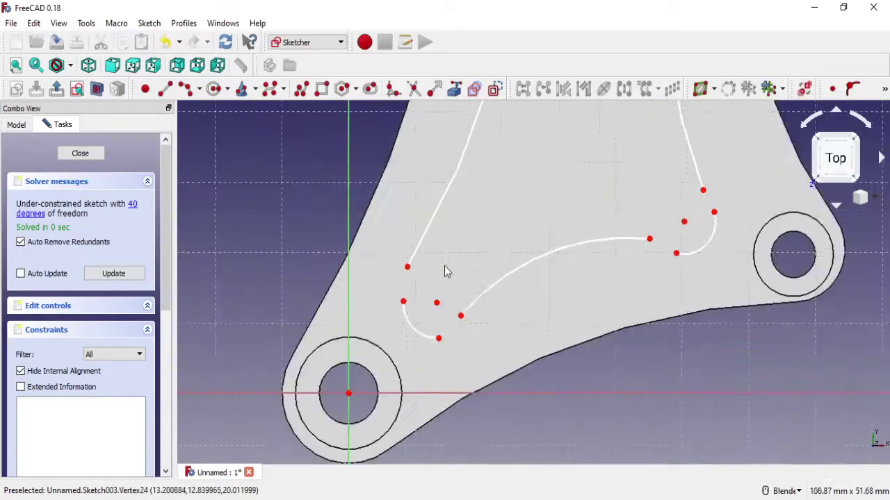
Make the upper-left line and the long curve tangent to the small left arc.
{"action": "left_click", "coordinate": [398, 254]}
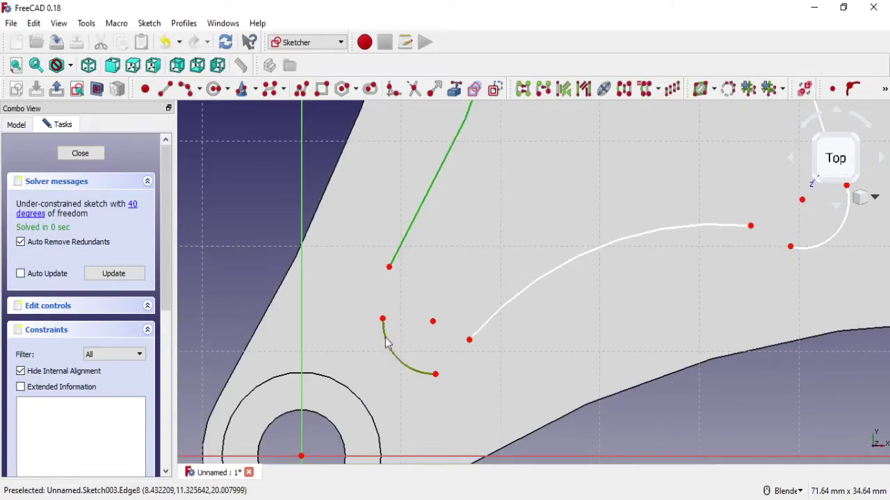
{"action": "left_click", "coordinate": [884, 90]}
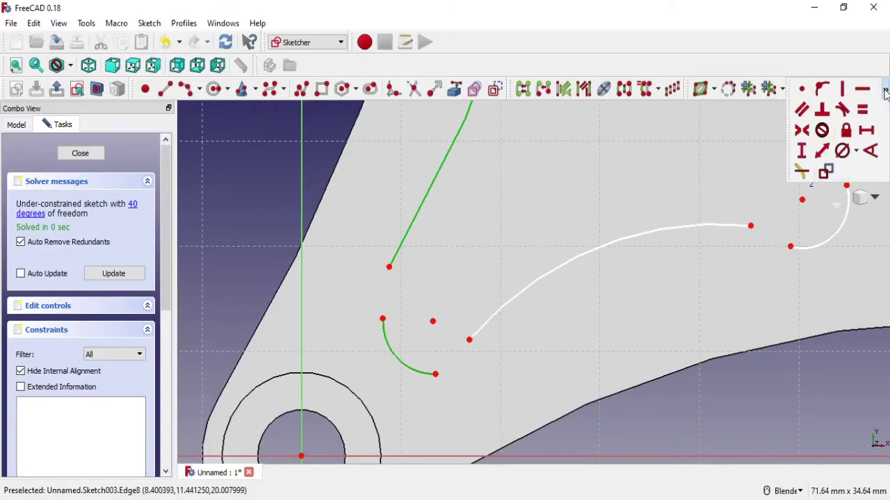
{"action": "left_click", "coordinate": [843, 110]}
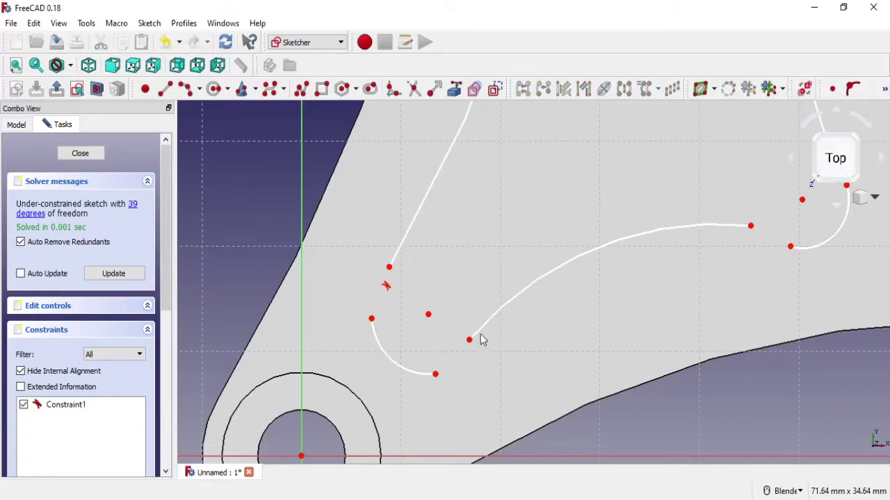
{"action": "left_click", "coordinate": [884, 100]}
{"action": "left_click", "coordinate": [841, 110]}
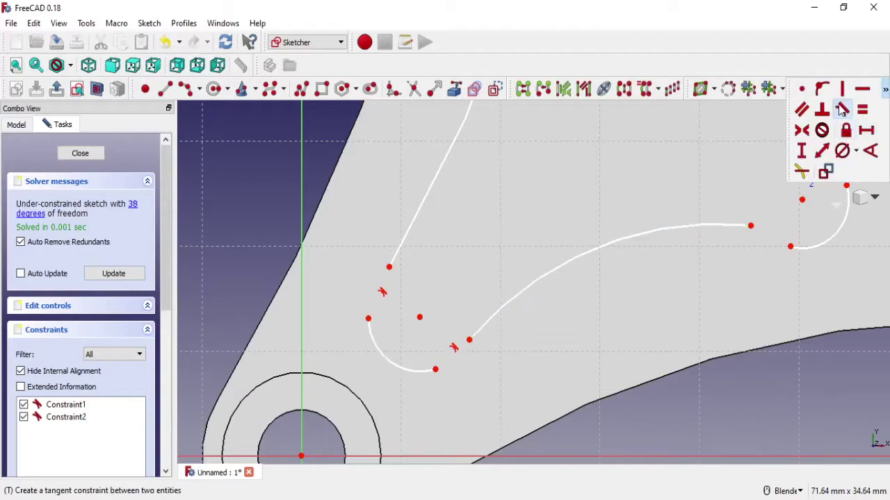
Join the small left arc's ends tangentially to the upper-left line and the long curve.
{"action": "left_click", "coordinate": [389, 267]}
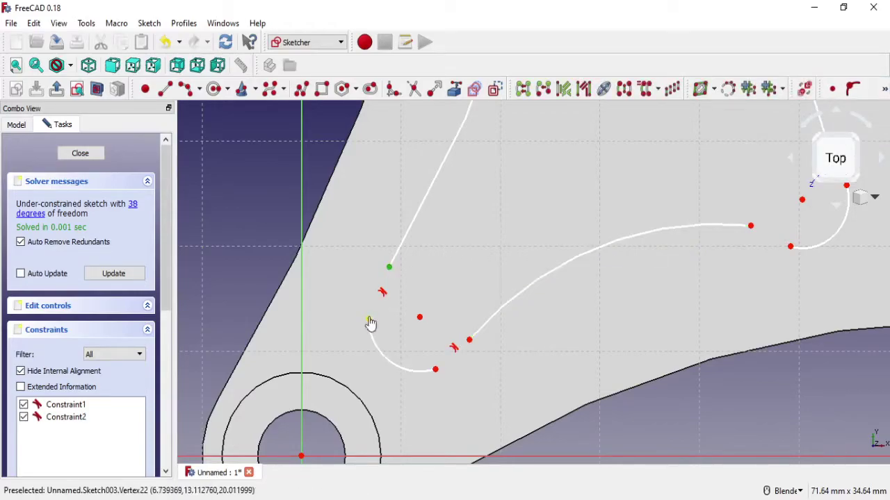
{"action": "left_click", "coordinate": [368, 318]}
{"action": "left_click", "coordinate": [853, 89]}
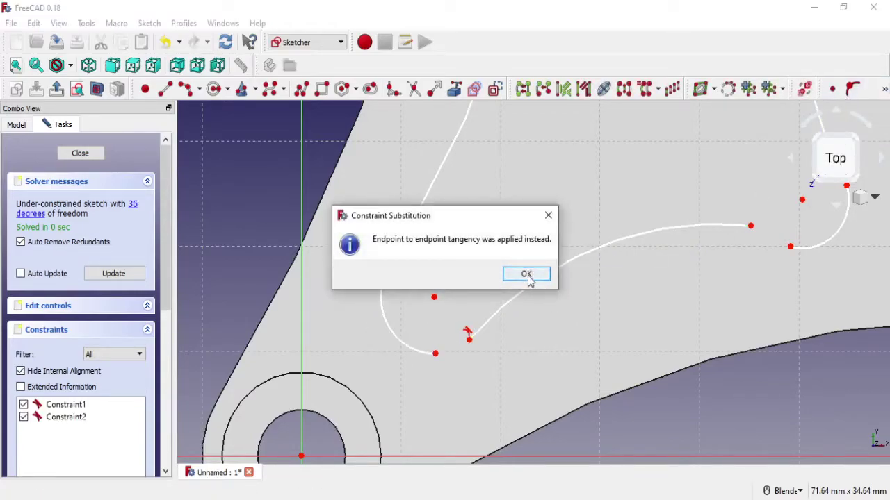
{"action": "left_click", "coordinate": [527, 274]}
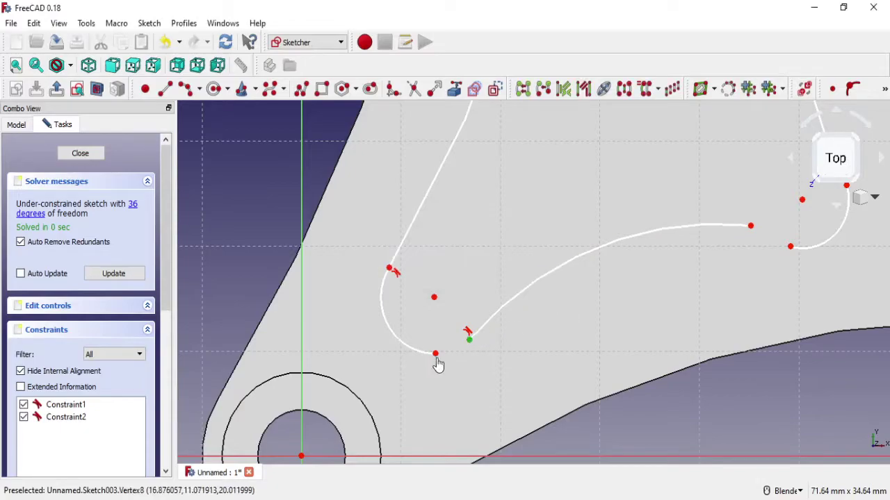
{"action": "key", "text": "Escape"}
{"action": "left_click", "coordinate": [469, 339]}
{"action": "left_click", "coordinate": [853, 89]}
{"action": "left_click", "coordinate": [526, 274]}
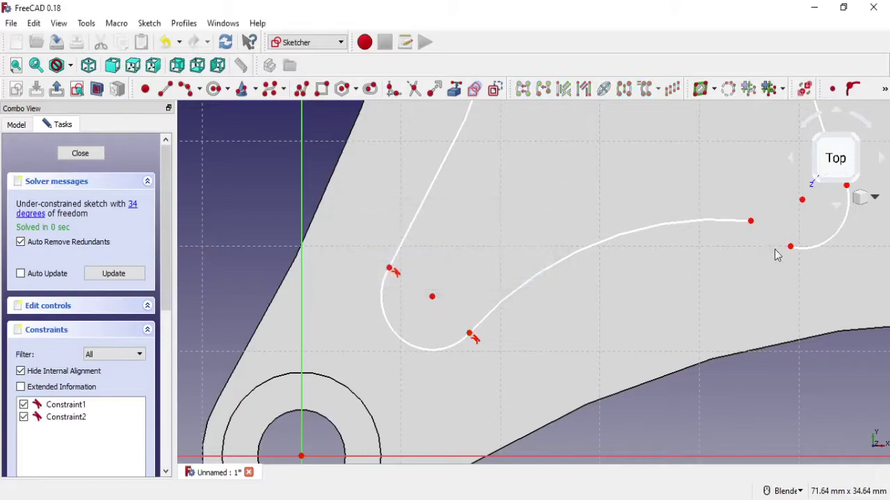
{"action": "scroll", "coordinate": [775, 253], "scroll_direction": "up", "scroll_amount": 3}
{"action": "scroll", "coordinate": [802, 218], "scroll_direction": "down", "scroll_amount": 3}
{"action": "scroll", "coordinate": [792, 214], "scroll_direction": "down", "scroll_amount": 1}
{"action": "scroll", "coordinate": [626, 234], "scroll_direction": "up", "scroll_amount": 2}
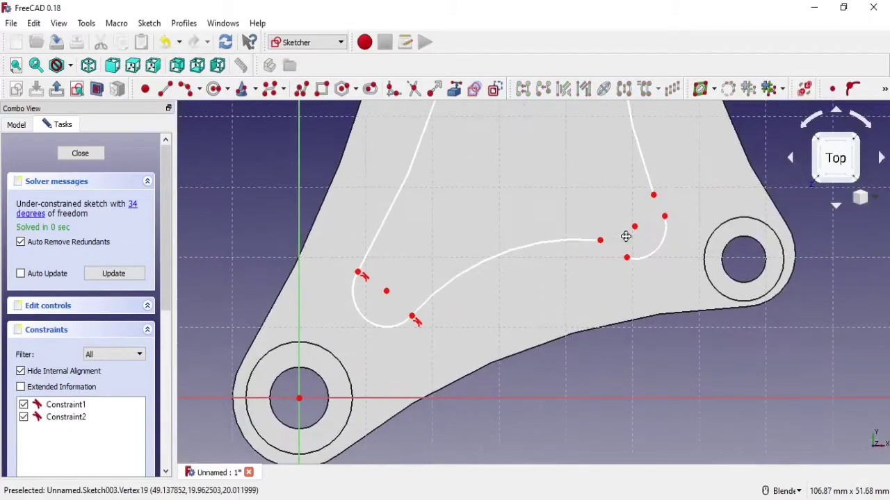
{"action": "scroll", "coordinate": [626, 240], "scroll_direction": "up", "scroll_amount": 2}
Make the right arc tangent to the long curve and the upper-right line.
{"action": "left_click", "coordinate": [641, 271]}
{"action": "left_click", "coordinate": [574, 249]}
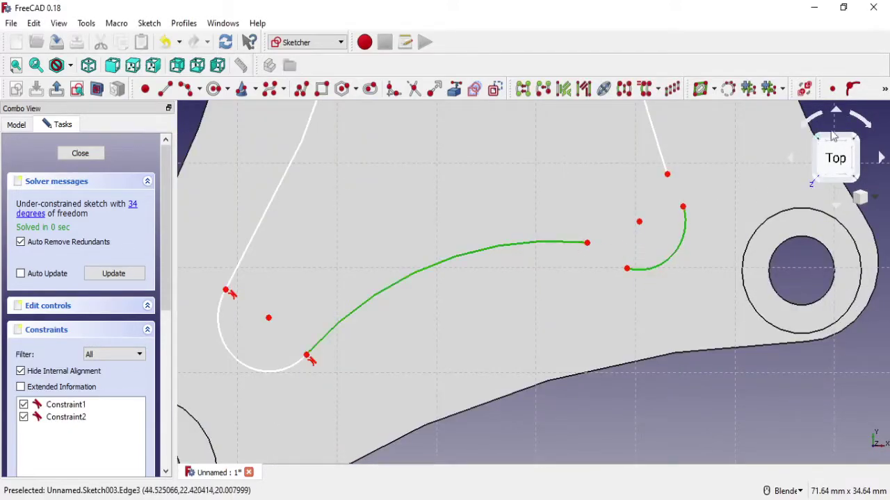
{"action": "left_click", "coordinate": [885, 89]}
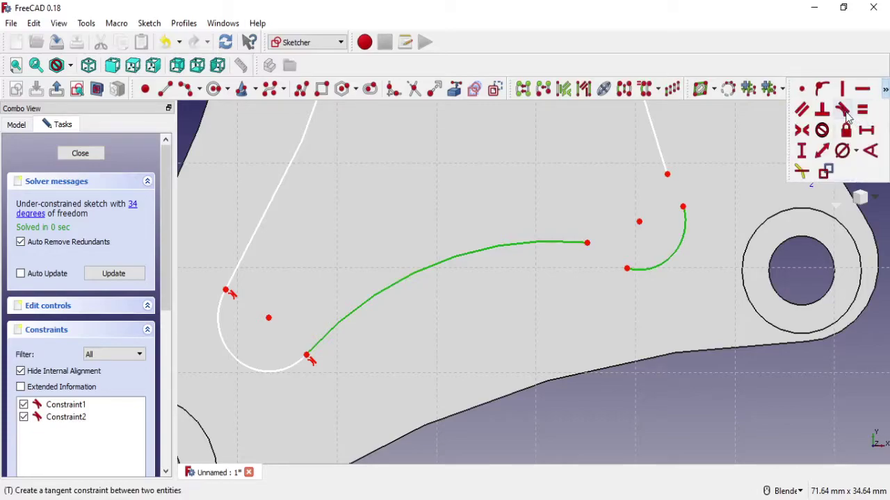
{"action": "left_click", "coordinate": [842, 109]}
{"action": "left_click", "coordinate": [659, 159]}
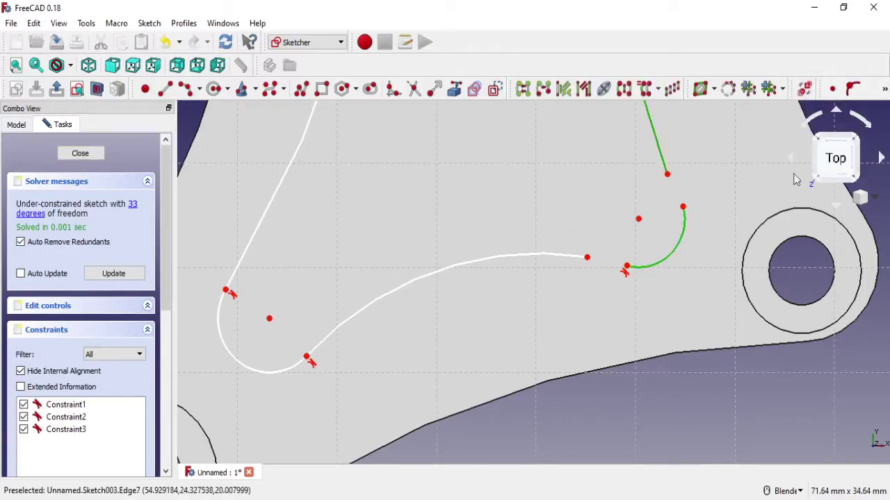
{"action": "left_click", "coordinate": [884, 89]}
{"action": "left_click", "coordinate": [843, 113]}
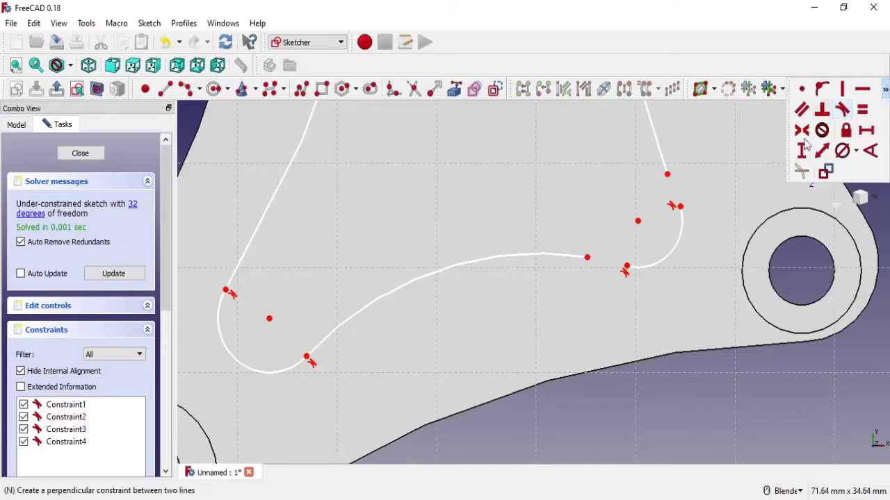
Join the right arc's ends tangentially to the long curve and the upper-right line.
{"action": "left_click", "coordinate": [587, 258]}
{"action": "left_click", "coordinate": [626, 266]}
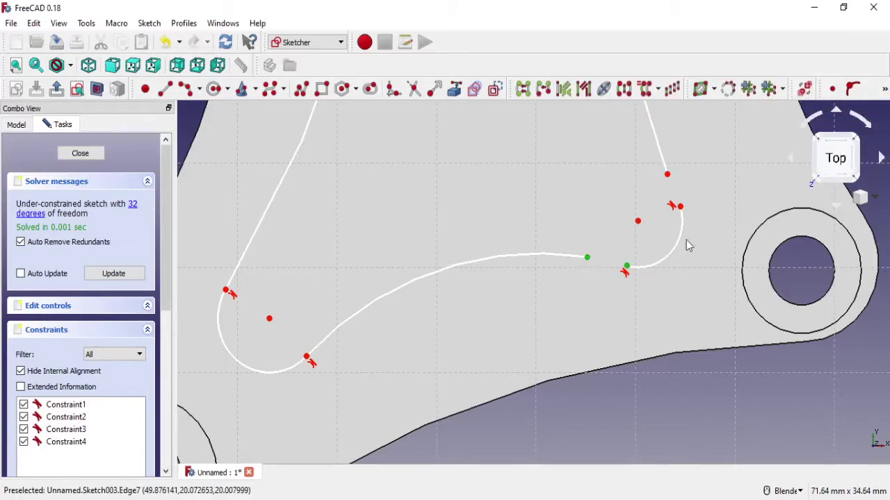
{"action": "left_click", "coordinate": [832, 89]}
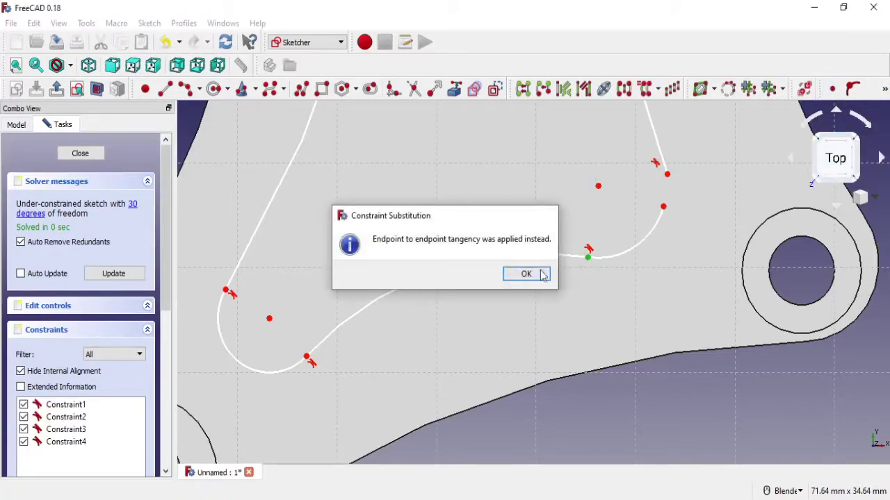
{"action": "left_click", "coordinate": [526, 274]}
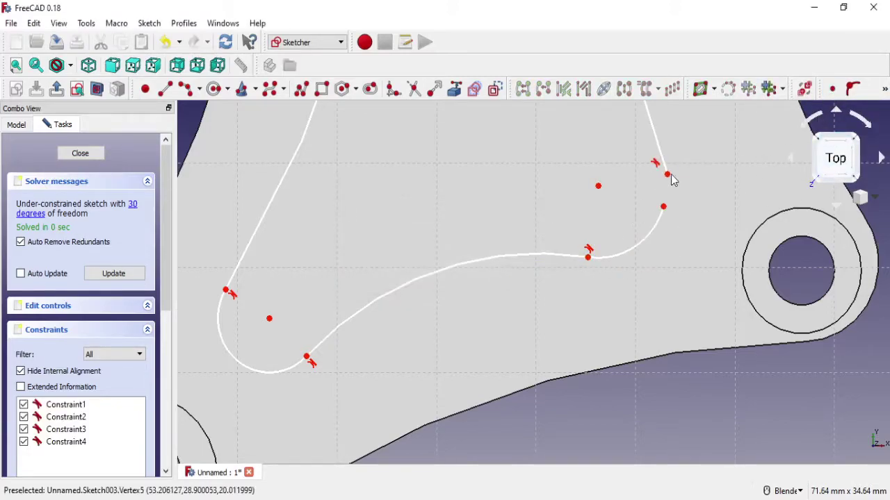
{"action": "left_click", "coordinate": [832, 89]}
{"action": "left_click", "coordinate": [547, 274]}
{"action": "scroll", "coordinate": [568, 243], "scroll_direction": "down", "scroll_amount": 3}
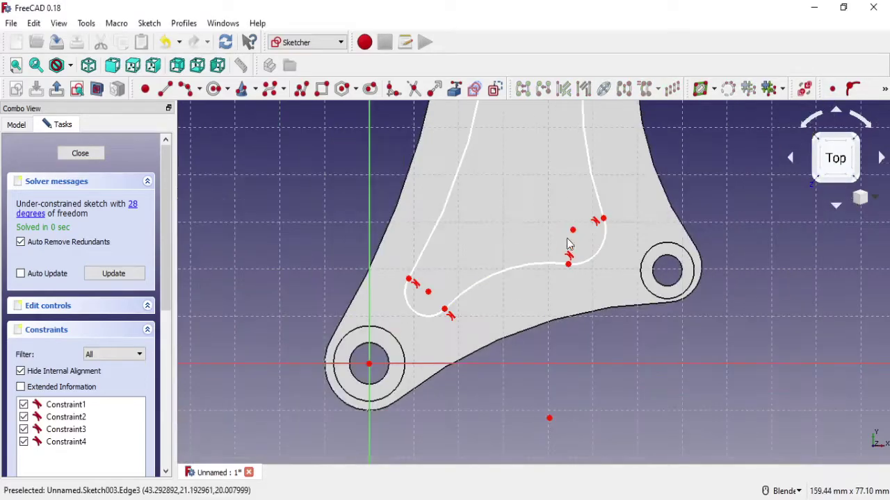
{"action": "scroll", "coordinate": [514, 278], "scroll_direction": "up", "scroll_amount": 3}
Make the small top arc tangent to the upper curve and the lower line.
{"action": "scroll", "coordinate": [502, 242], "scroll_direction": "down", "scroll_amount": 4}
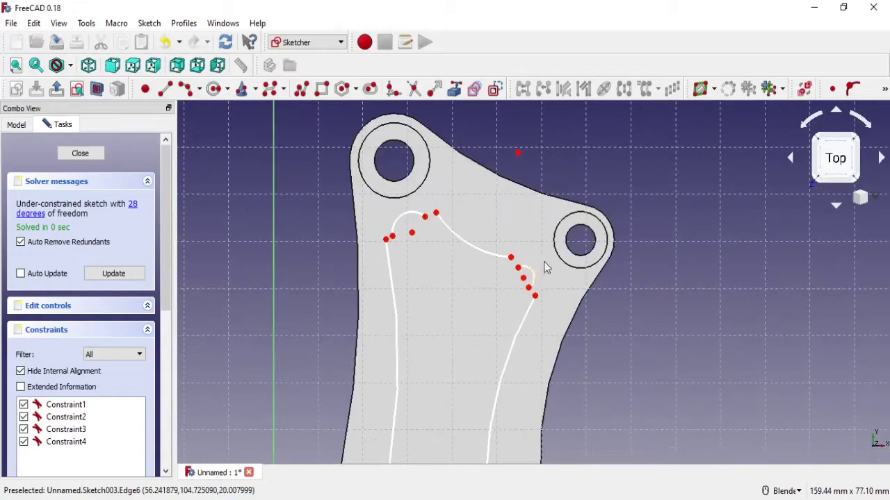
{"action": "scroll", "coordinate": [531, 275], "scroll_direction": "up", "scroll_amount": 5}
{"action": "left_click", "coordinate": [498, 258]}
{"action": "left_click", "coordinate": [450, 223]}
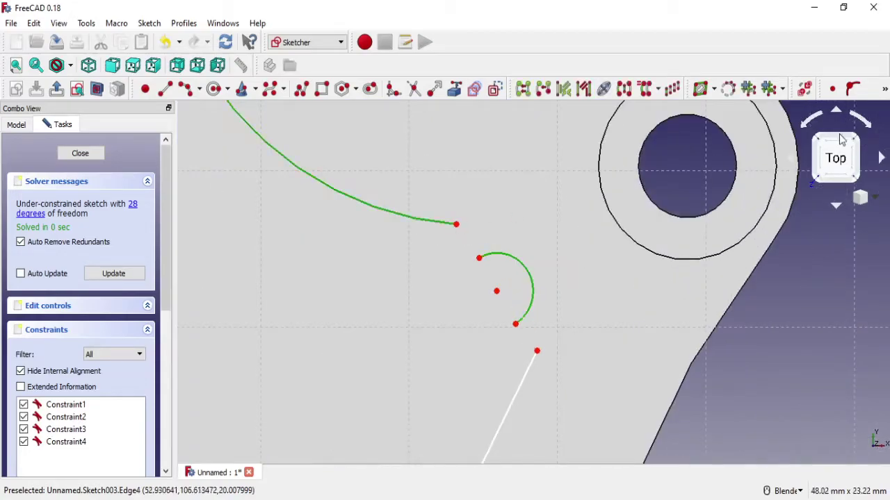
{"action": "left_click", "coordinate": [884, 89]}
{"action": "left_click", "coordinate": [842, 109]}
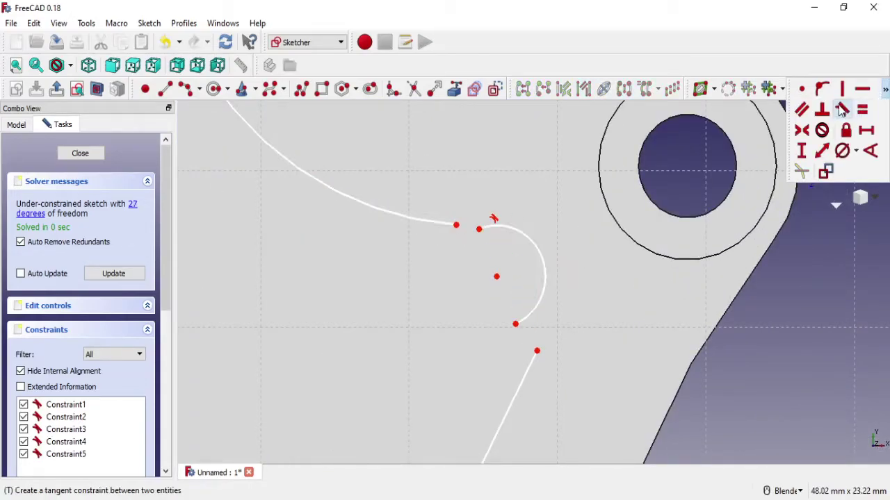
{"action": "left_click", "coordinate": [538, 307]}
{"action": "left_click", "coordinate": [531, 367]}
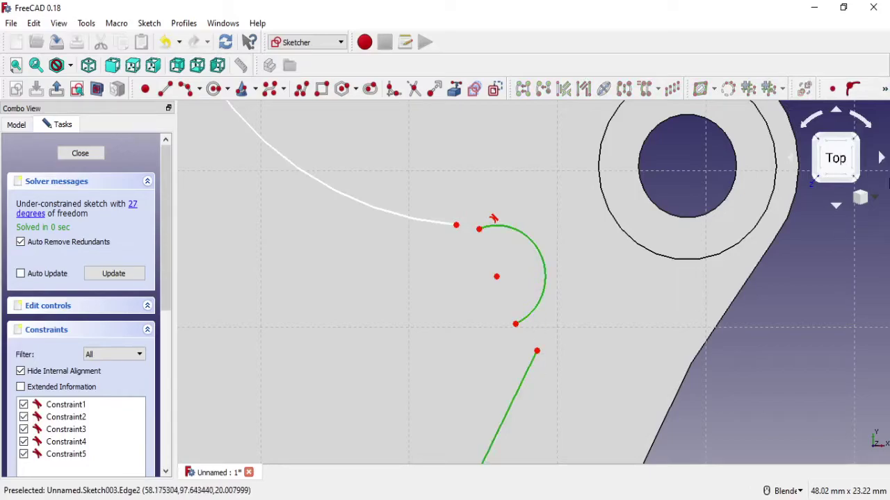
{"action": "left_click", "coordinate": [884, 89]}
{"action": "left_click", "coordinate": [843, 110]}
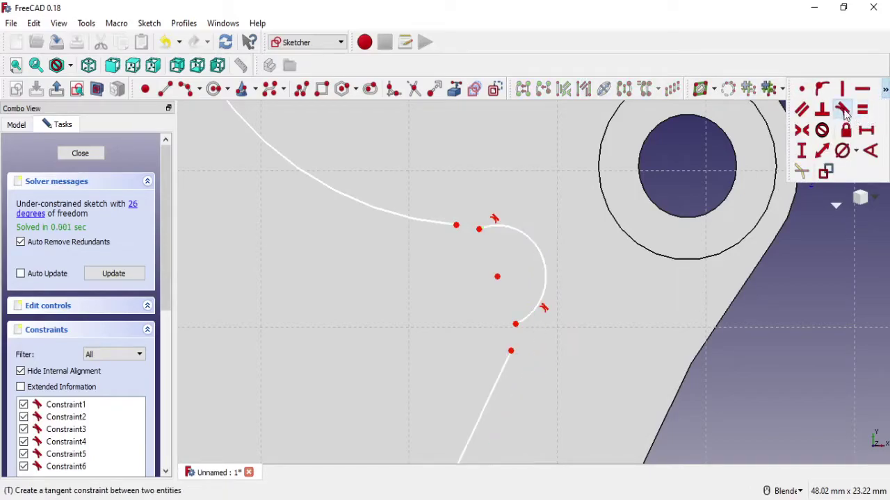
Join that arc's ends tangentially to the upper curve and the lower line.
{"action": "left_click", "coordinate": [456, 227]}
{"action": "left_click", "coordinate": [478, 230]}
{"action": "left_click", "coordinate": [884, 89]}
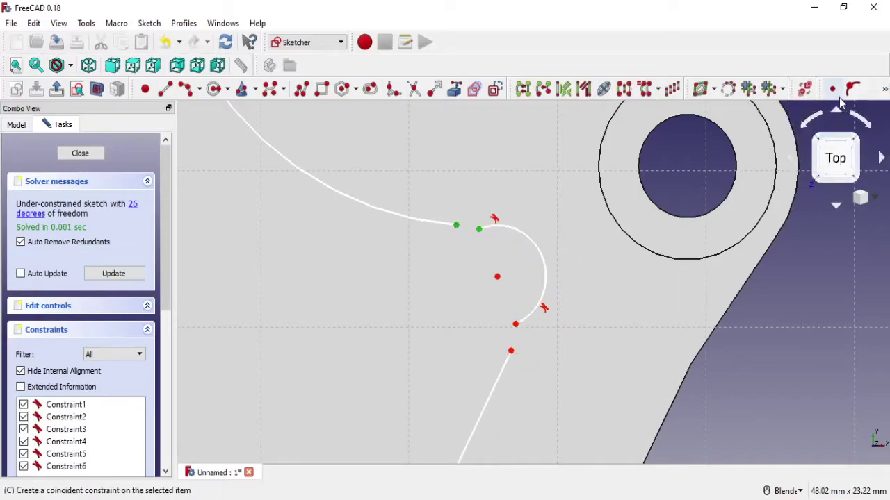
{"action": "left_click", "coordinate": [843, 110]}
{"action": "left_click", "coordinate": [526, 274]}
{"action": "left_click", "coordinate": [515, 324]}
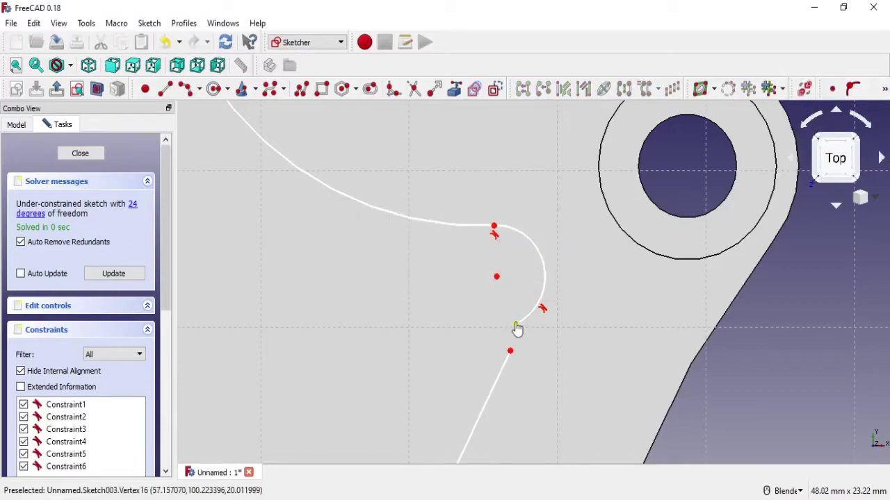
{"action": "key", "text": "t"}
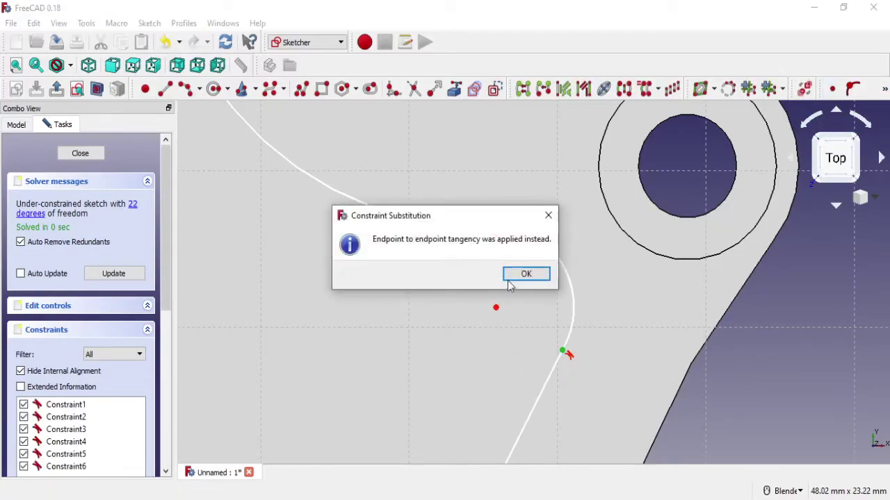
{"action": "left_click", "coordinate": [522, 274]}
{"action": "scroll", "coordinate": [465, 240], "scroll_direction": "down", "scroll_amount": 4}
{"action": "scroll", "coordinate": [464, 241], "scroll_direction": "up", "scroll_amount": 3}
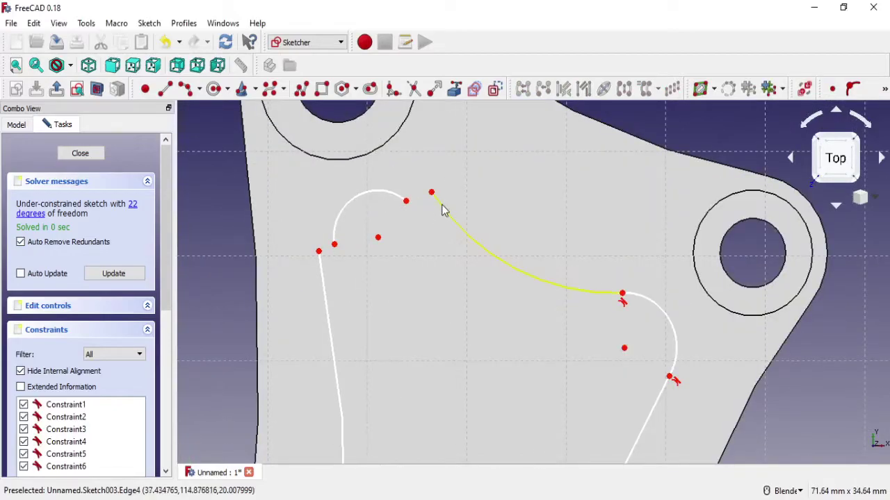
Make the upper-left arc tangent to the long curve and the left line.
{"action": "left_click", "coordinate": [443, 210]}
{"action": "left_click", "coordinate": [393, 192]}
{"action": "left_click", "coordinate": [884, 89]}
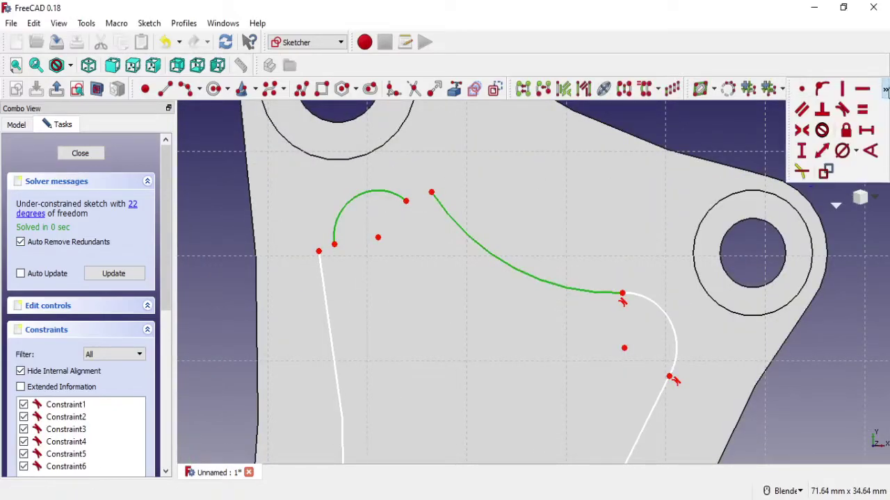
{"action": "left_click", "coordinate": [807, 106]}
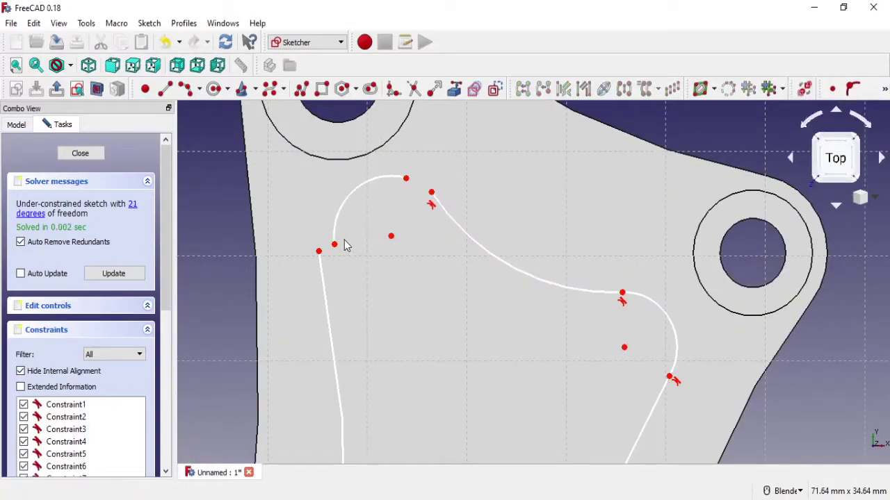
{"action": "left_click", "coordinate": [324, 274]}
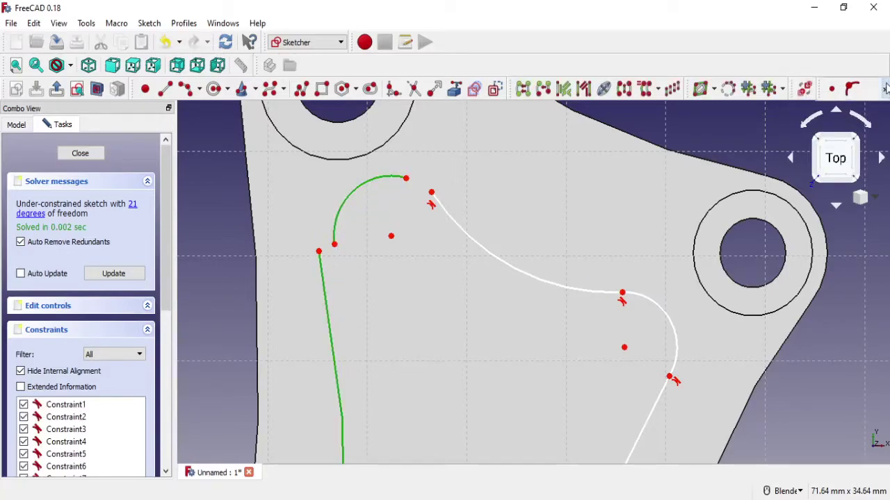
{"action": "left_click", "coordinate": [884, 89]}
{"action": "left_click", "coordinate": [841, 109]}
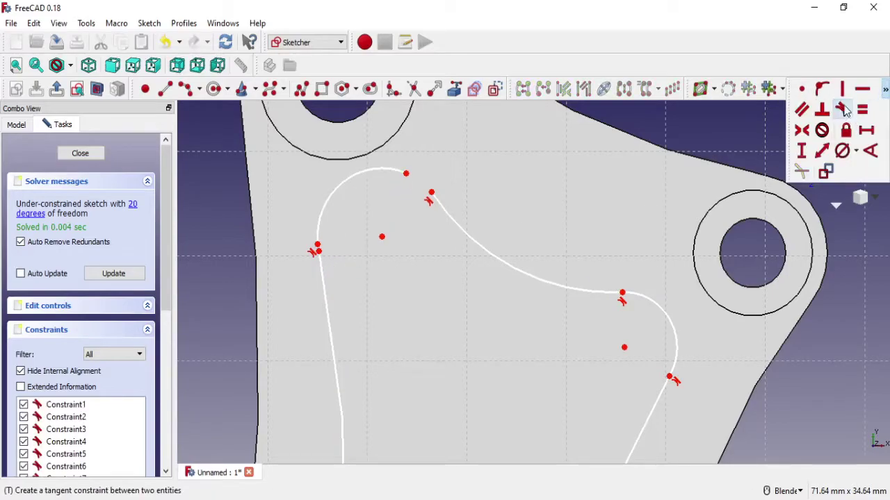
Join the upper-left arc's endpoints tangentially to the left line and the adjoining curve.
{"action": "left_click", "coordinate": [318, 248]}
{"action": "left_click", "coordinate": [853, 89]}
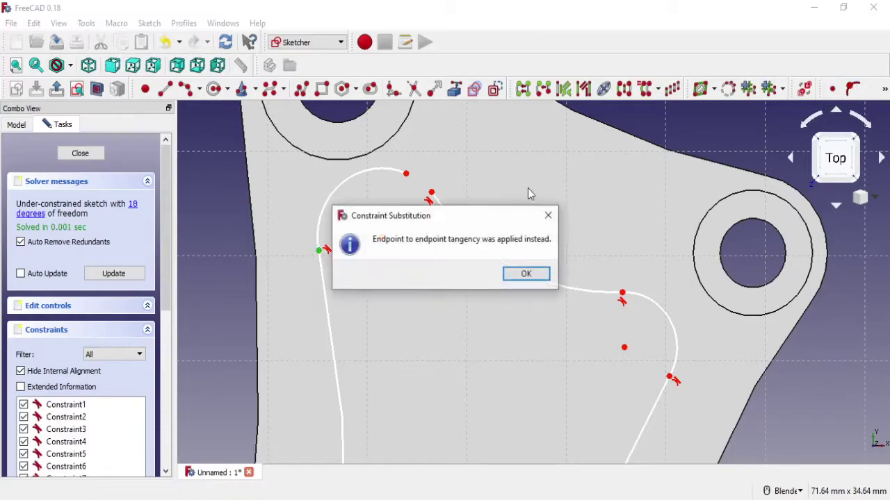
{"action": "left_click", "coordinate": [525, 274]}
{"action": "left_click", "coordinate": [431, 193]}
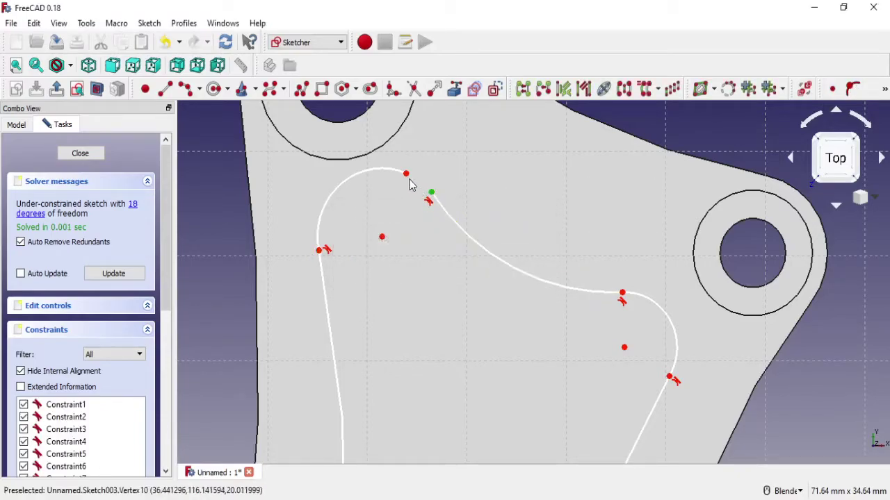
{"action": "left_click", "coordinate": [406, 174]}
{"action": "left_click", "coordinate": [852, 89]}
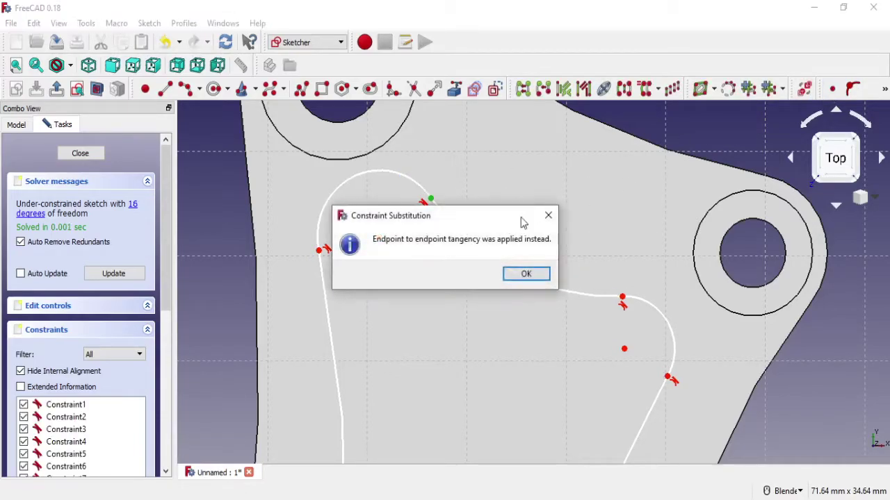
{"action": "left_click", "coordinate": [526, 274]}
Reshape the curved slot by moving the arc centre, an arc endpoint and the right junction.
{"action": "scroll", "coordinate": [552, 292], "scroll_direction": "down", "scroll_amount": 2}
{"action": "scroll", "coordinate": [542, 296], "scroll_direction": "down", "scroll_amount": 2}
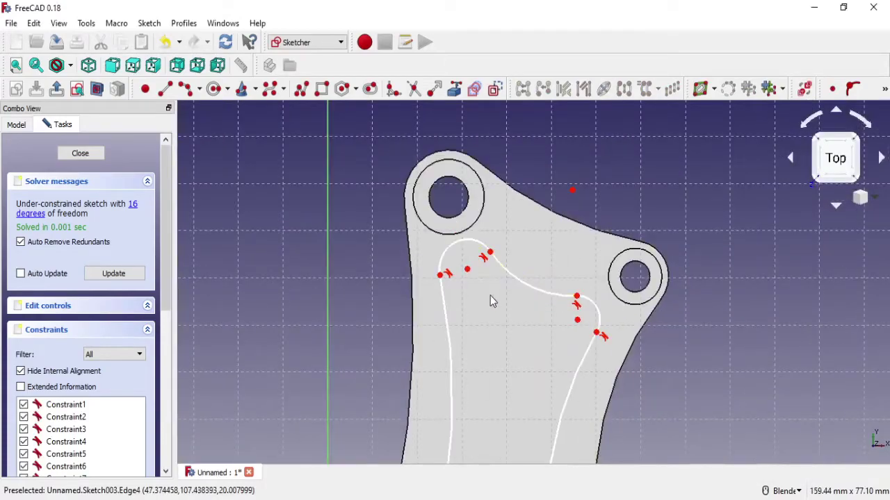
{"action": "scroll", "coordinate": [484, 294], "scroll_direction": "down", "scroll_amount": 1}
{"action": "scroll", "coordinate": [496, 294], "scroll_direction": "up", "scroll_amount": 1}
{"action": "middle_click_drag", "start_coordinate": [495, 293], "coordinate": [510, 280], "text": "shift"}
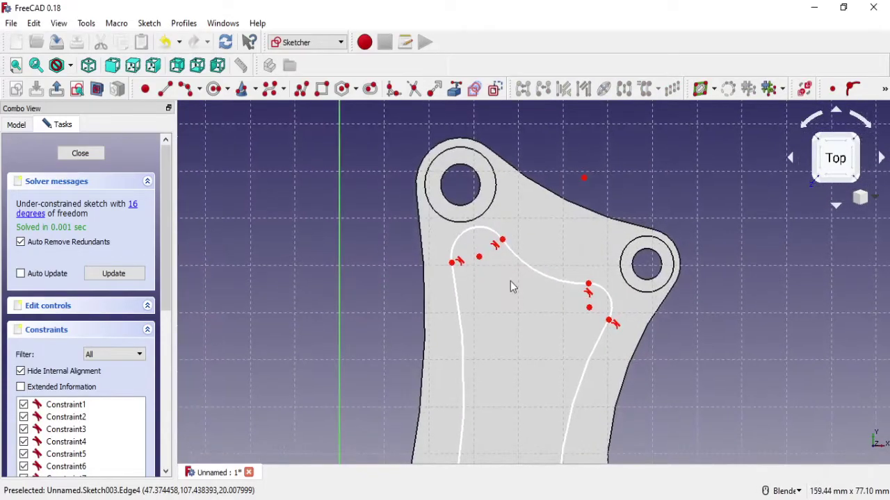
{"action": "scroll", "coordinate": [513, 258], "scroll_direction": "up", "scroll_amount": 2}
{"action": "mouse_move", "coordinate": [465, 258]}
{"action": "left_mouse_down"}
{"action": "mouse_move", "coordinate": [473, 269]}
{"action": "mouse_move", "coordinate": [459, 270]}
{"action": "left_mouse_up"}
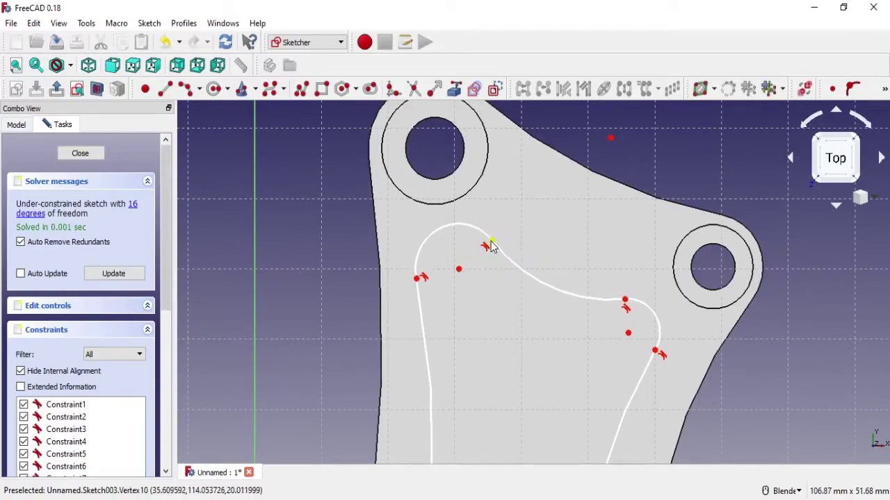
{"action": "left_click_drag", "start_coordinate": [490, 244], "coordinate": [543, 272]}
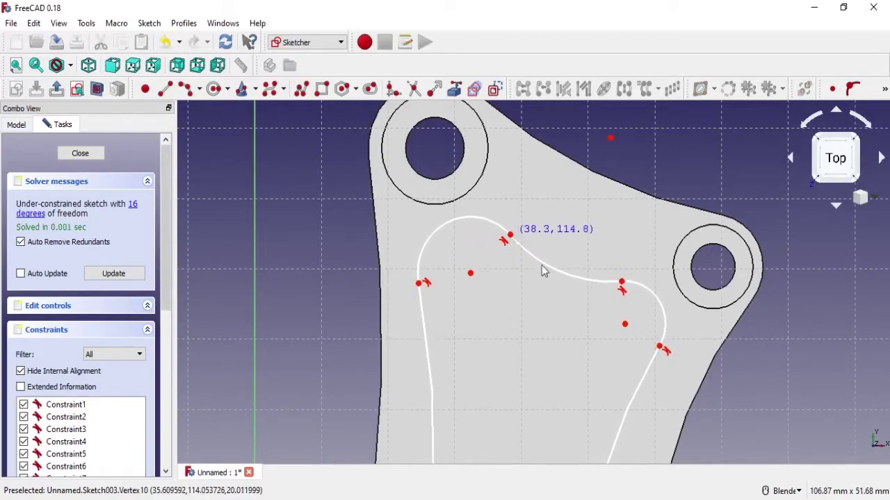
{"action": "left_click_drag", "start_coordinate": [621, 282], "coordinate": [630, 278]}
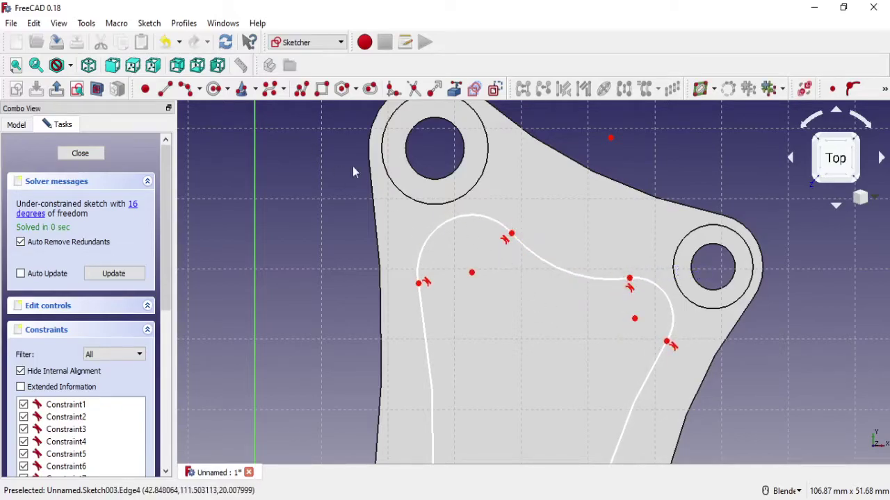
Reference the four hole circles as external geometry: top-left, right, origin and lower-right.
{"action": "left_click", "coordinate": [165, 88]}
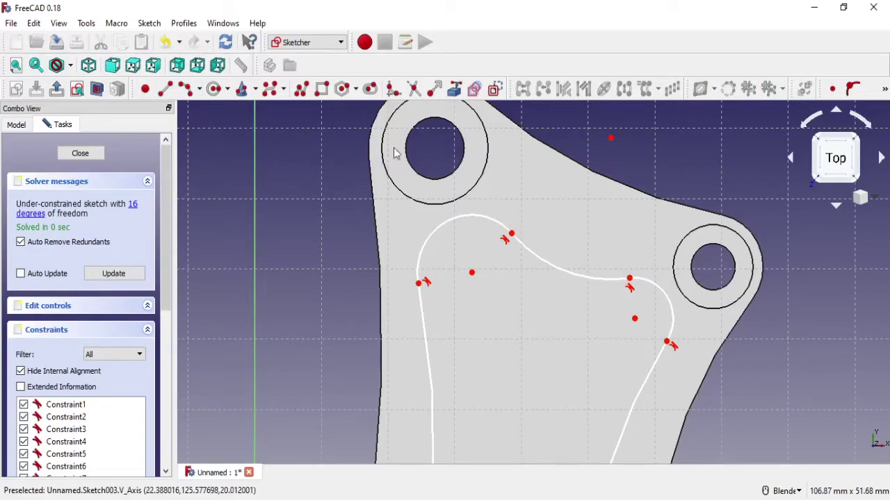
{"action": "left_click", "coordinate": [701, 88]}
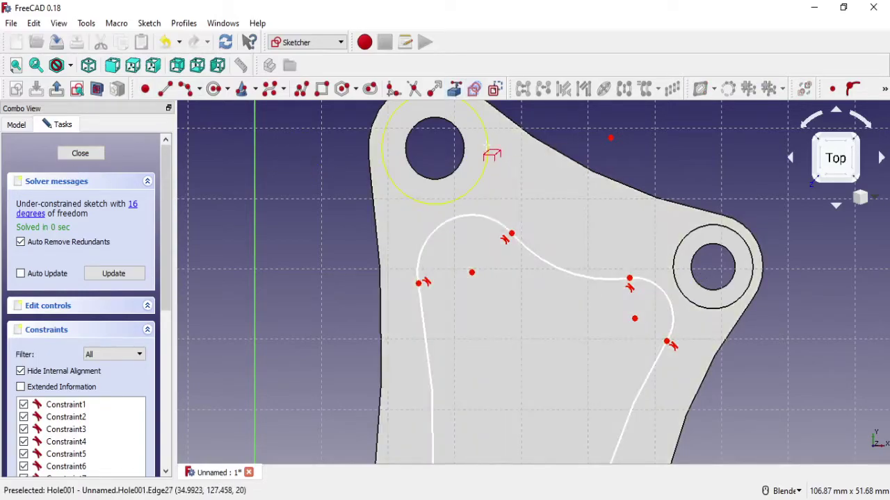
{"action": "left_click", "coordinate": [492, 155]}
{"action": "left_click", "coordinate": [684, 247]}
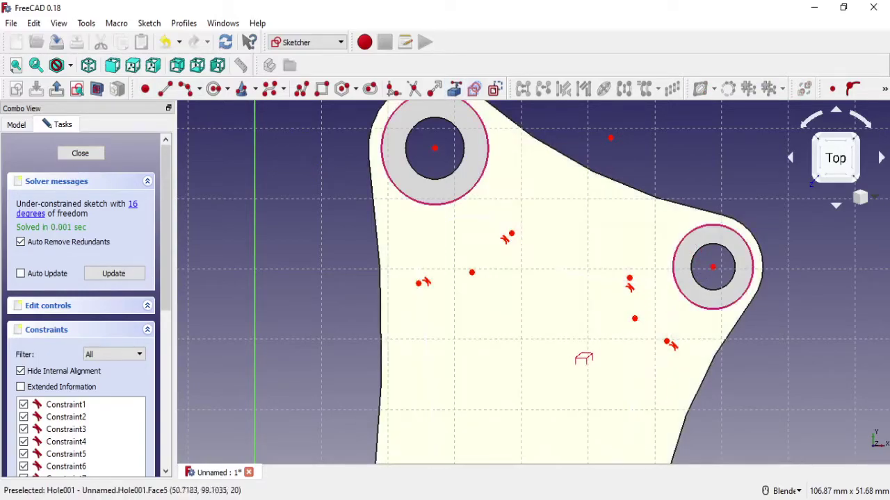
{"action": "scroll", "coordinate": [584, 358], "scroll_direction": "up", "scroll_amount": 3}
{"action": "middle_click_drag", "start_coordinate": [533, 292], "coordinate": [544, 236]}
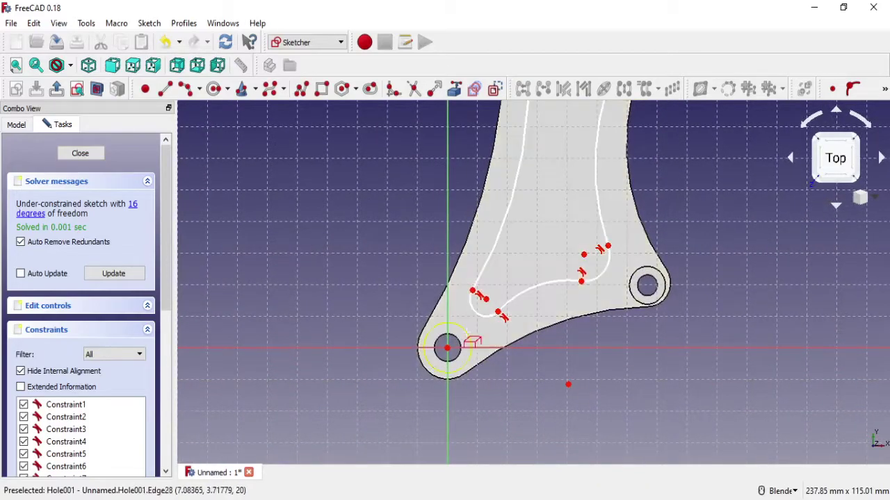
{"action": "left_click", "coordinate": [467, 340]}
{"action": "left_click", "coordinate": [652, 278]}
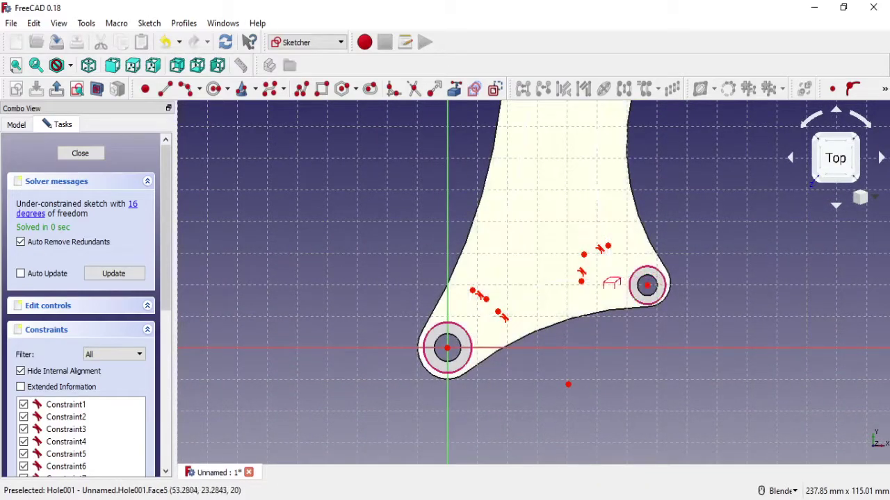
{"action": "scroll", "coordinate": [465, 364], "scroll_direction": "down", "scroll_amount": 2}
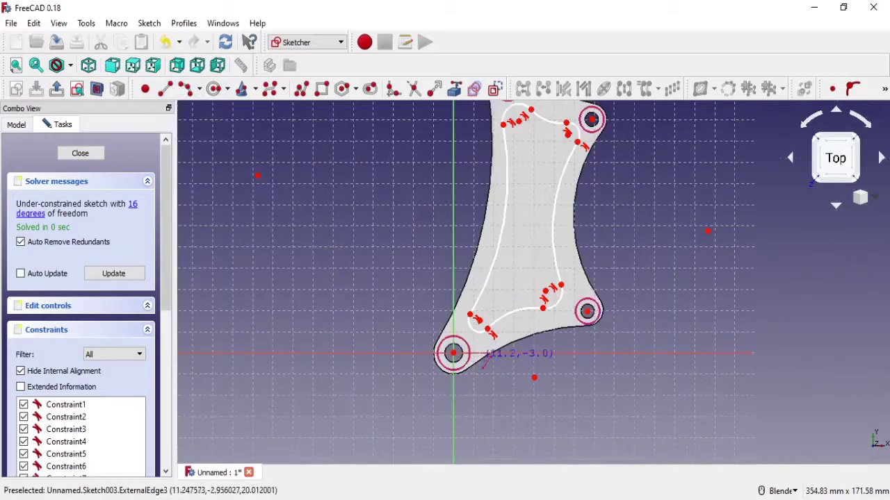
{"action": "scroll", "coordinate": [470, 328], "scroll_direction": "up", "scroll_amount": 5}
Draw a connector line from the origin hole's centre to the lower arc's centre.
{"action": "left_click", "coordinate": [342, 373]}
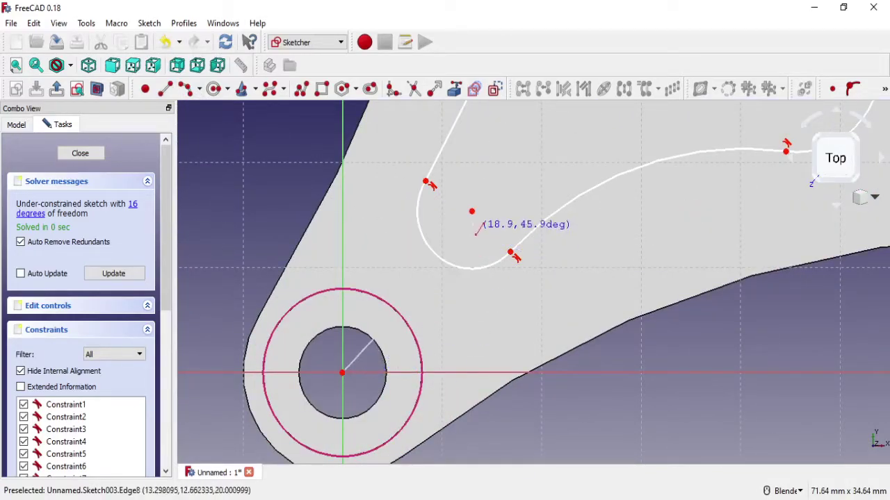
{"action": "left_click", "coordinate": [471, 211]}
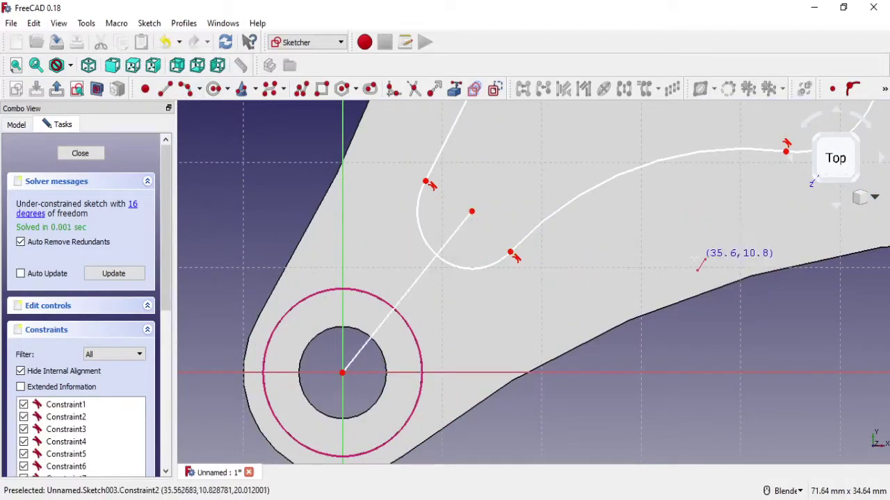
{"action": "scroll", "coordinate": [698, 270], "scroll_direction": "down", "scroll_amount": 2}
{"action": "scroll", "coordinate": [631, 235], "scroll_direction": "up", "scroll_amount": 4}
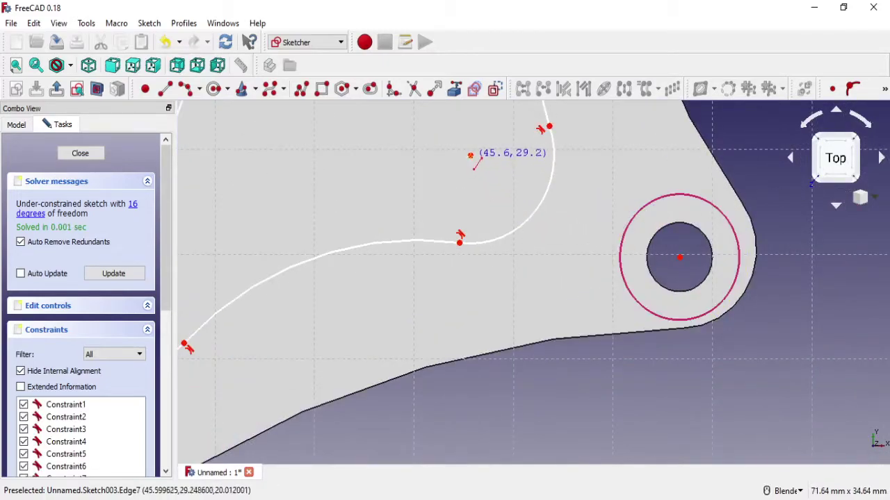
{"action": "left_click", "coordinate": [680, 257]}
{"action": "scroll", "coordinate": [598, 201], "scroll_direction": "down", "scroll_amount": 2}
{"action": "key", "text": "Up"}
{"action": "key", "text": "Up"}
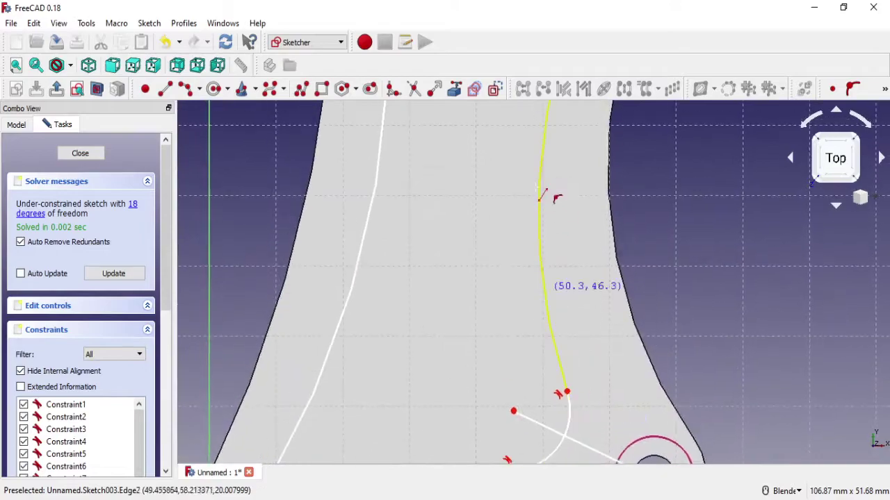
{"action": "key", "text": "Down"}
{"action": "key", "text": "Down"}
{"action": "scroll", "coordinate": [621, 222], "scroll_direction": "up", "scroll_amount": 2}
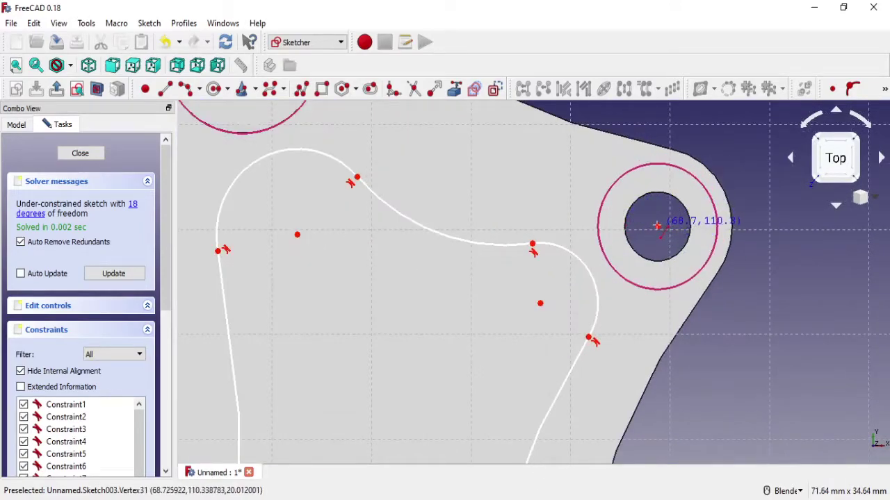
Draw lines from the right and top-left hole centres to their nearby arc centres.
{"action": "left_click", "coordinate": [657, 228]}
{"action": "left_click", "coordinate": [540, 303]}
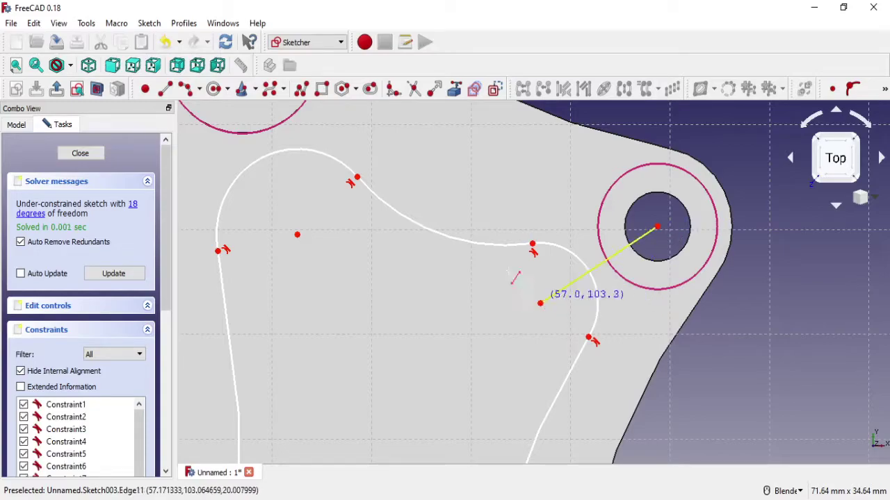
{"action": "key", "text": "Left"}
{"action": "key", "text": "Left"}
{"action": "key", "text": "Up"}
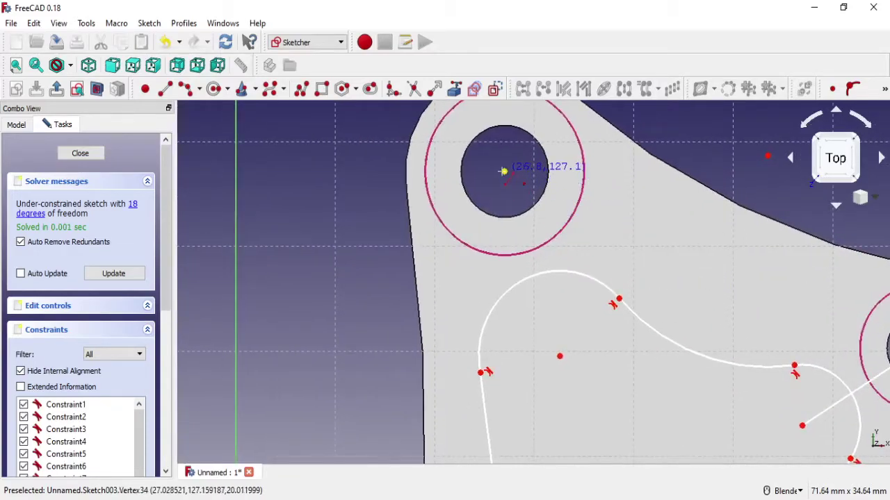
{"action": "left_click", "coordinate": [503, 171]}
{"action": "left_click", "coordinate": [560, 356]}
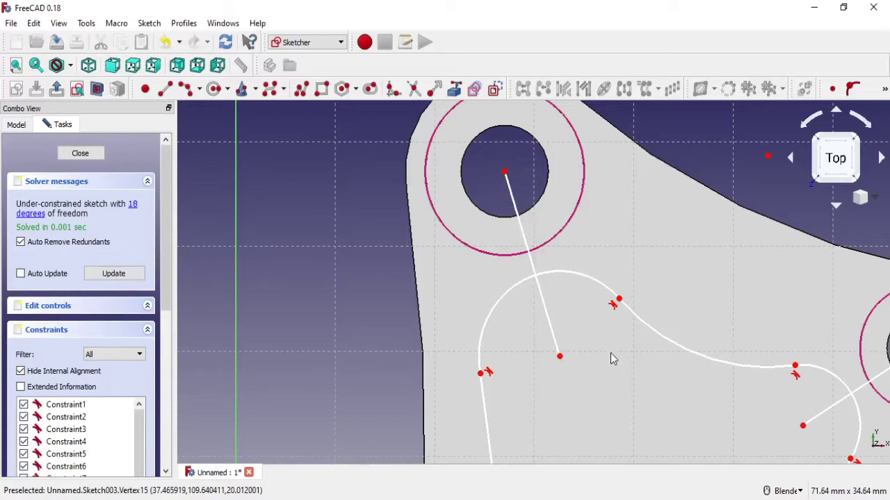
Convert all the hole-to-arc connector lines into construction geometry.
{"action": "left_click", "coordinate": [556, 337]}
{"action": "scroll", "coordinate": [574, 341], "scroll_direction": "down", "scroll_amount": 2}
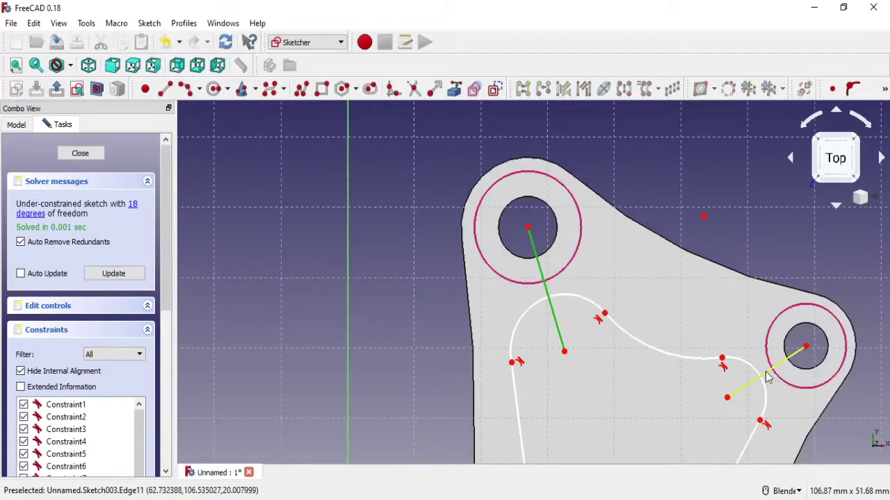
{"action": "left_click", "coordinate": [764, 372]}
{"action": "left_click", "coordinate": [495, 88]}
{"action": "scroll", "coordinate": [596, 323], "scroll_direction": "down", "scroll_amount": 4}
{"action": "middle_click_drag", "start_coordinate": [582, 390], "coordinate": [536, 255], "text": "shift"}
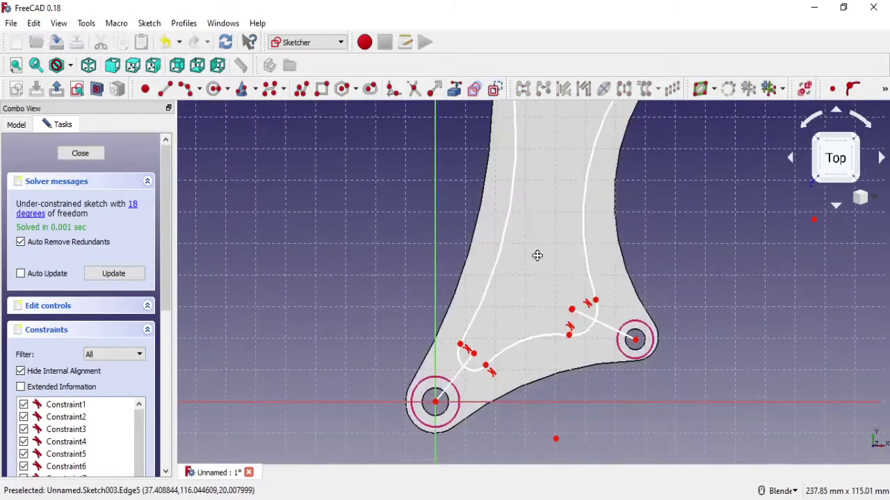
{"action": "scroll", "coordinate": [583, 270], "scroll_direction": "up", "scroll_amount": 4}
{"action": "left_click", "coordinate": [660, 208]}
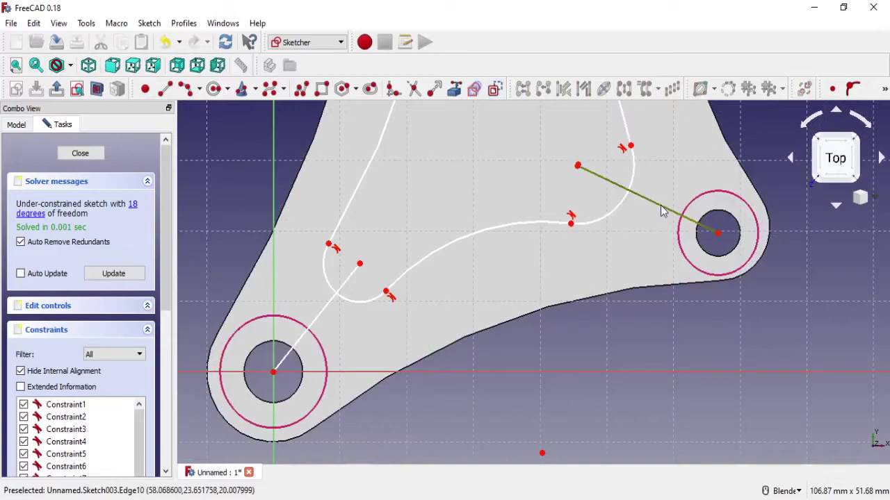
{"action": "left_click", "coordinate": [319, 310]}
{"action": "left_click", "coordinate": [495, 89]}
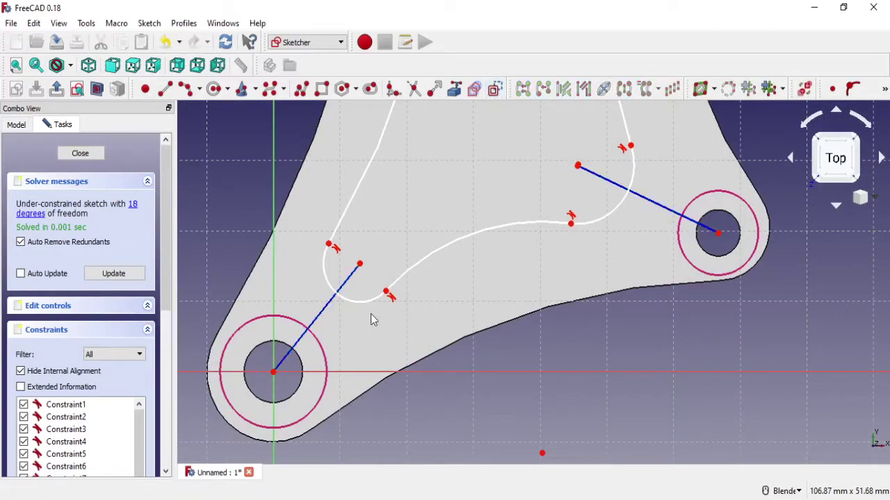
Rotate the view within the sketch plane to start turning the part horizontal.
{"action": "scroll", "coordinate": [438, 299], "scroll_direction": "down", "scroll_amount": 5}
{"action": "middle_click_drag", "start_coordinate": [472, 199], "coordinate": [454, 293], "text": "shift"}
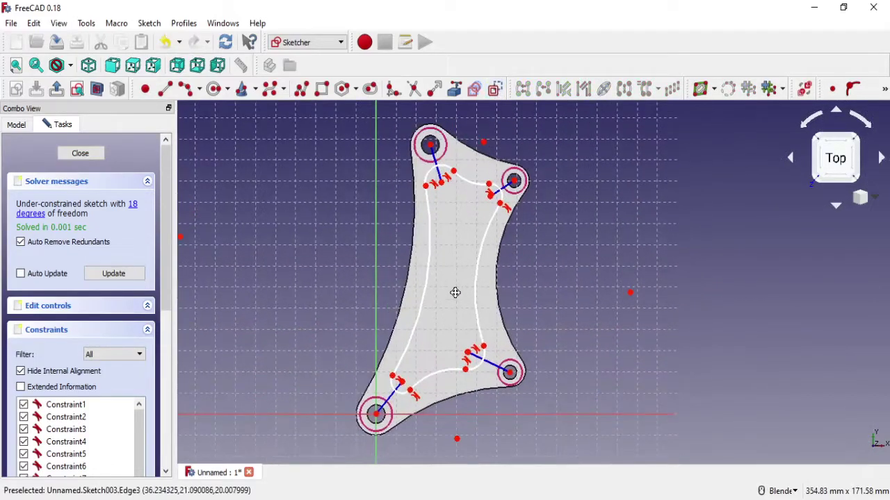
{"action": "left_click", "coordinate": [815, 122]}
Rotate the part horizontal and adjust a line endpoint to reshape the adjacent arc.
{"action": "left_click", "coordinate": [815, 122]}
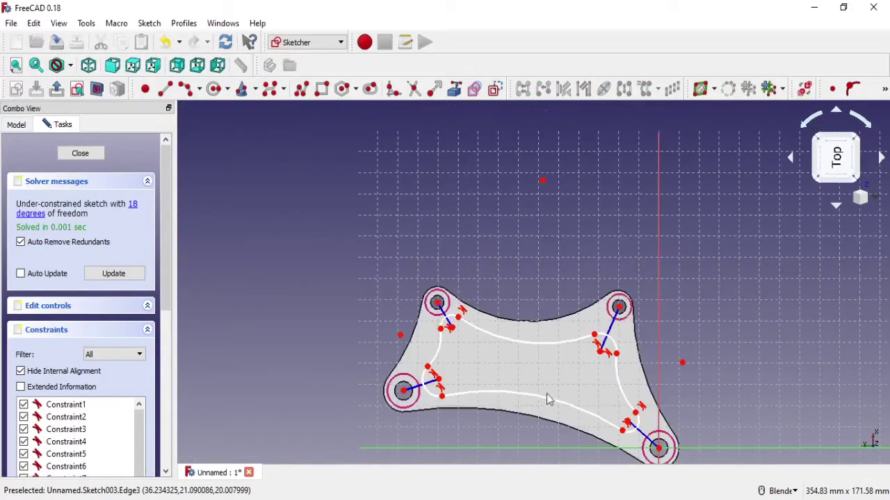
{"action": "scroll", "coordinate": [527, 318], "scroll_direction": "up", "scroll_amount": 2}
{"action": "scroll", "coordinate": [472, 258], "scroll_direction": "up", "scroll_amount": 2}
{"action": "scroll", "coordinate": [410, 198], "scroll_direction": "up", "scroll_amount": 2}
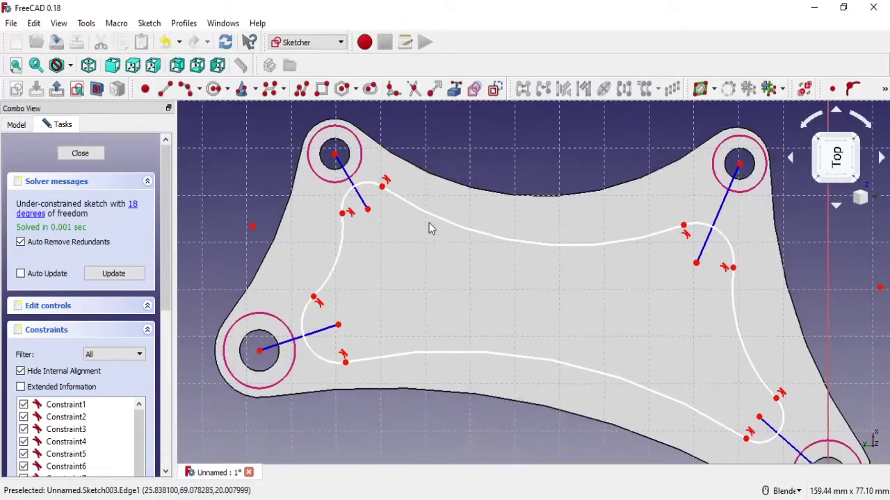
{"action": "left_click_drag", "start_coordinate": [370, 215], "coordinate": [373, 222]}
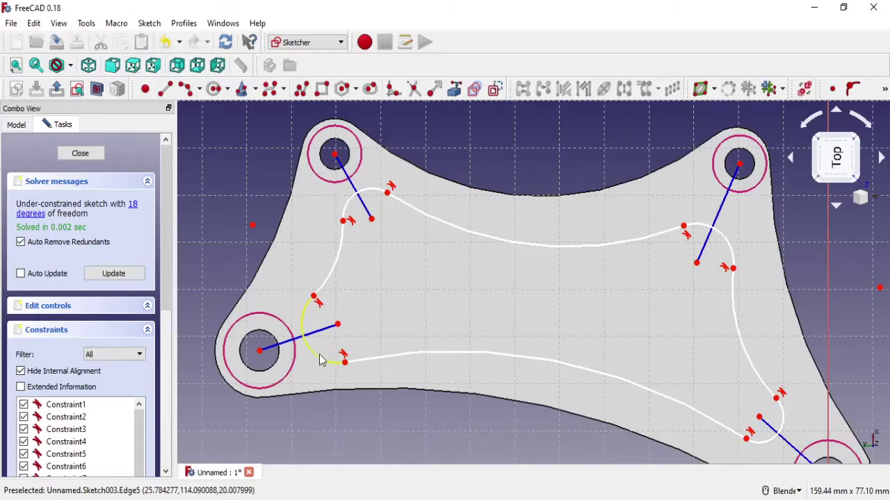
{"action": "middle_click_drag", "start_coordinate": [682, 342], "coordinate": [681, 272], "text": "shift"}
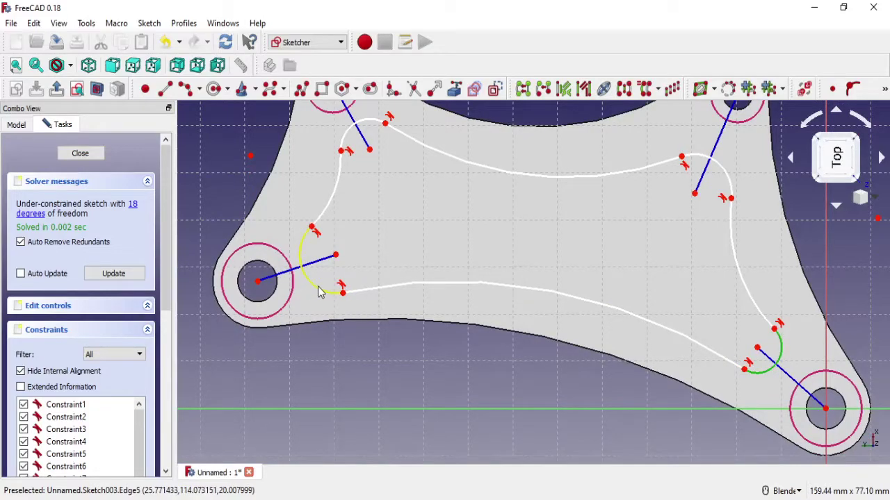
Constrain the arc near the left hole's diameter, first 20 mm then edited to 15 mm.
{"action": "left_click", "coordinate": [512, 401]}
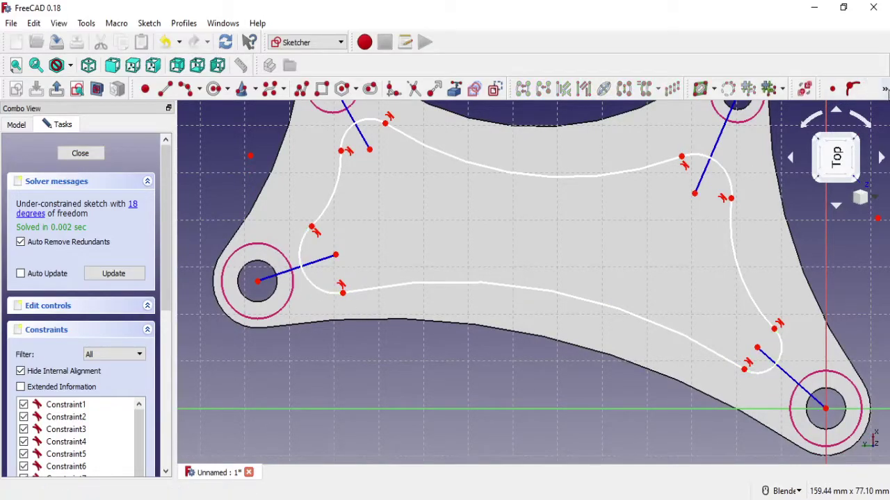
{"action": "left_click", "coordinate": [885, 90]}
{"action": "left_click", "coordinate": [855, 151]}
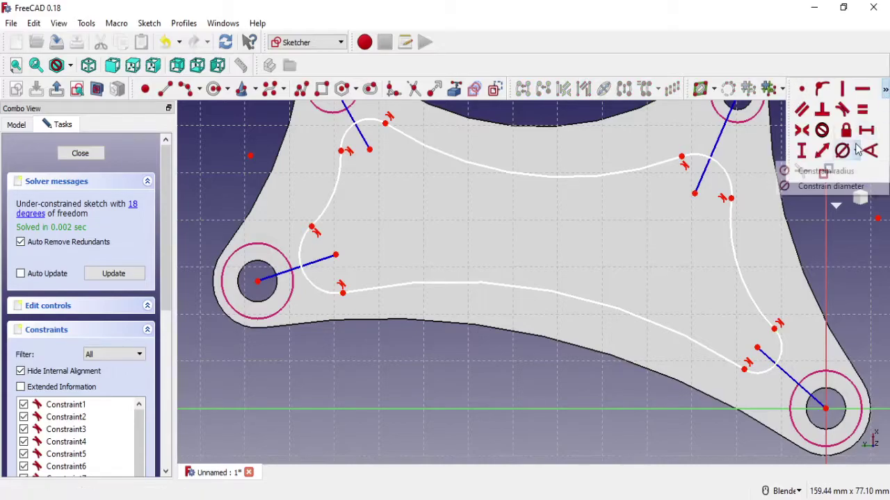
{"action": "left_click", "coordinate": [855, 186]}
{"action": "left_click", "coordinate": [328, 296]}
{"action": "type", "text": "20"}
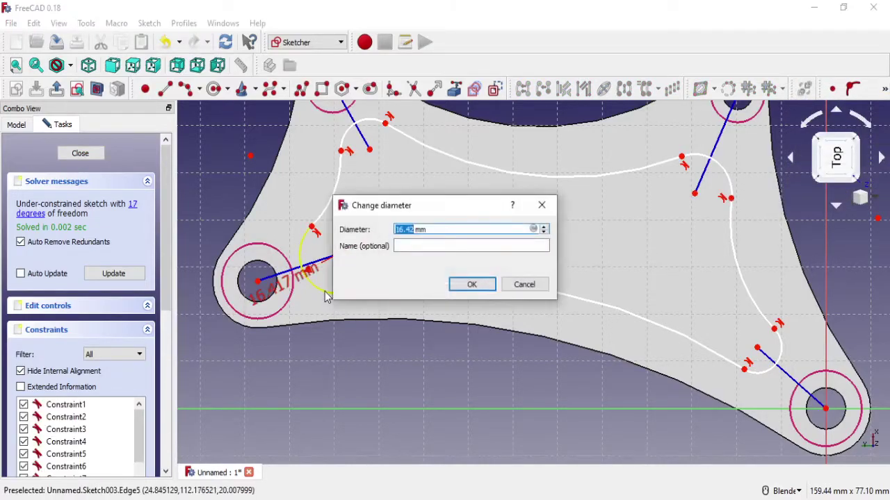
{"action": "left_click", "coordinate": [467, 287]}
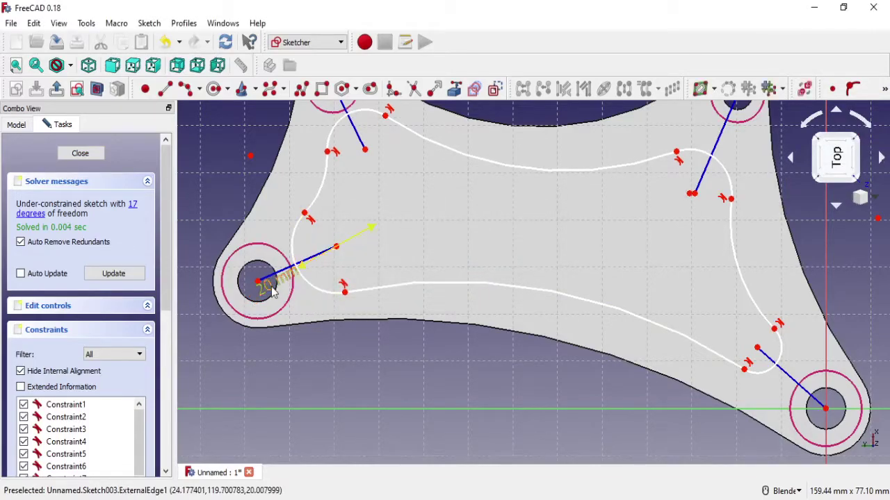
{"action": "left_click", "coordinate": [271, 293]}
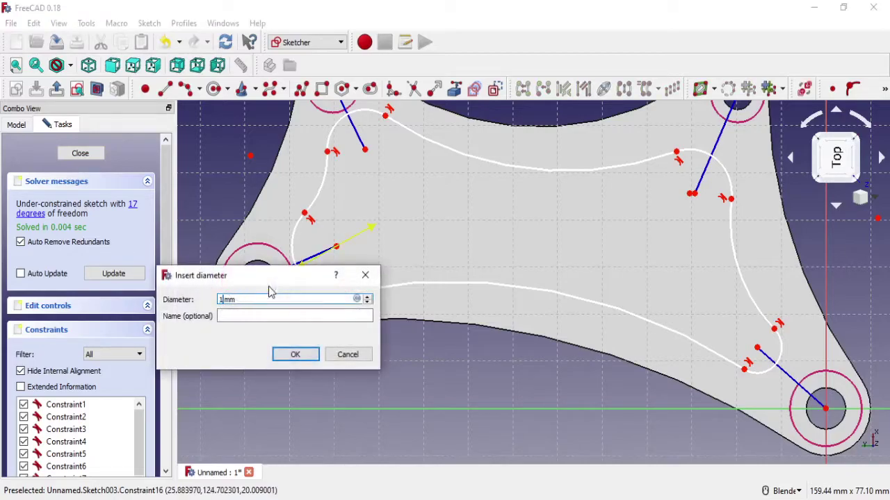
{"action": "left_click", "coordinate": [295, 354]}
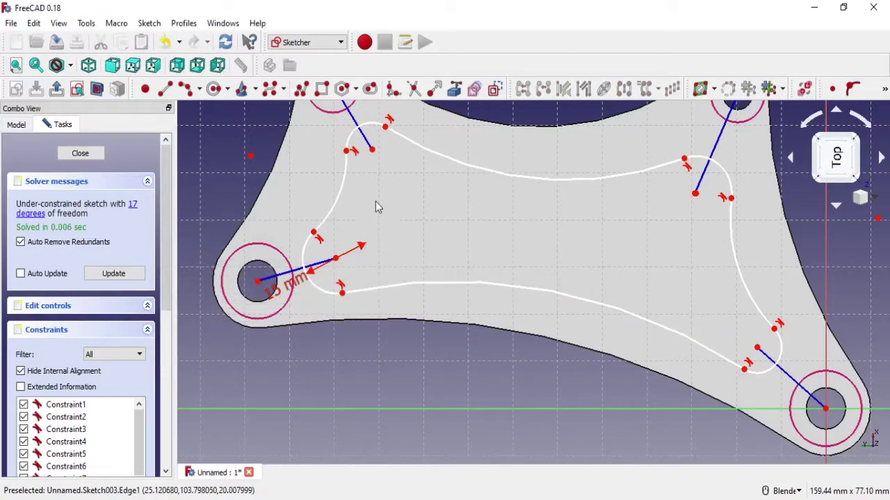
Select the fillet arcs near the bottom-right and left holes.
{"action": "left_click", "coordinate": [767, 379]}
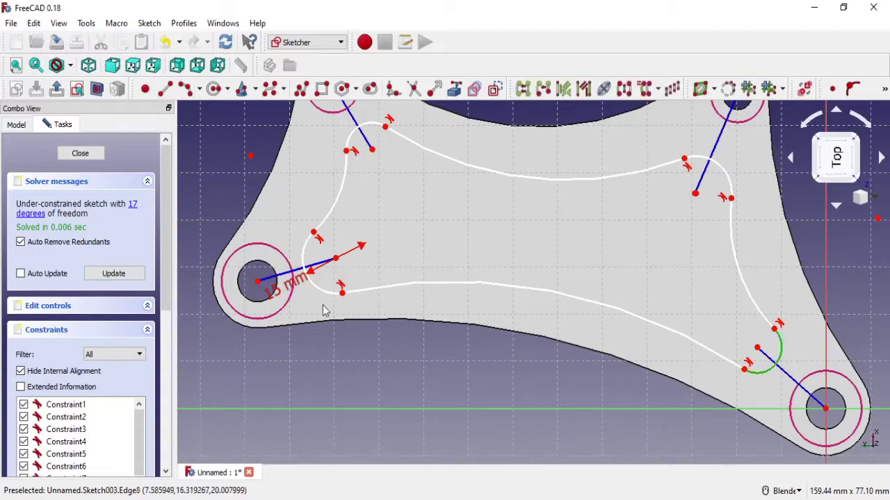
{"action": "left_click", "coordinate": [324, 290]}
{"action": "left_click", "coordinate": [885, 89]}
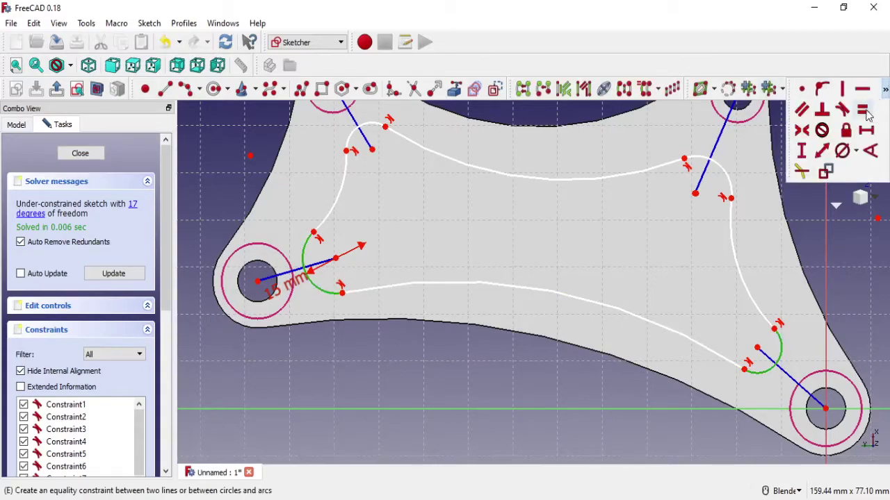
Make the two bottom fillet arcs equal and the two top fillet arcs equal.
{"action": "left_click", "coordinate": [864, 111]}
{"action": "left_click", "coordinate": [735, 172]}
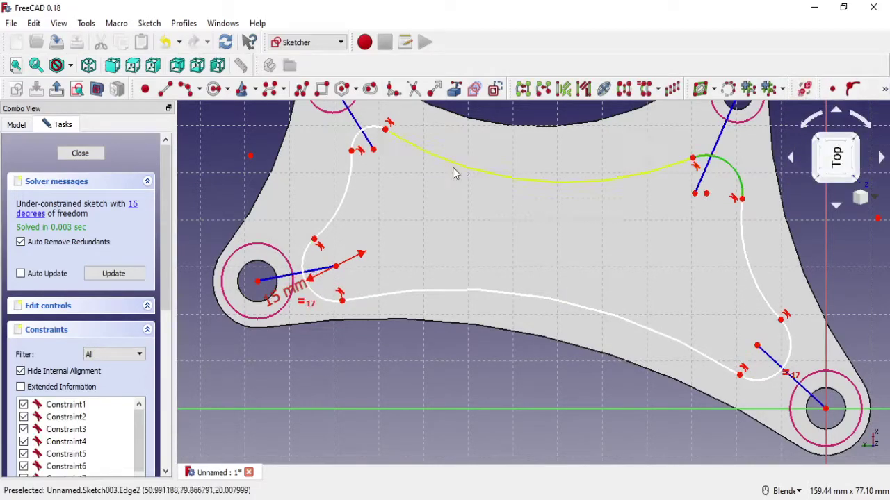
{"action": "left_click", "coordinate": [885, 89]}
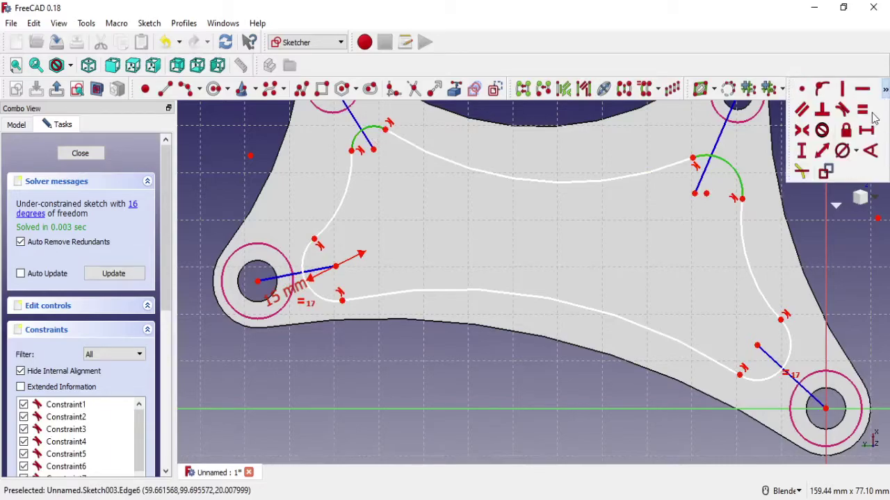
{"action": "left_click", "coordinate": [864, 111]}
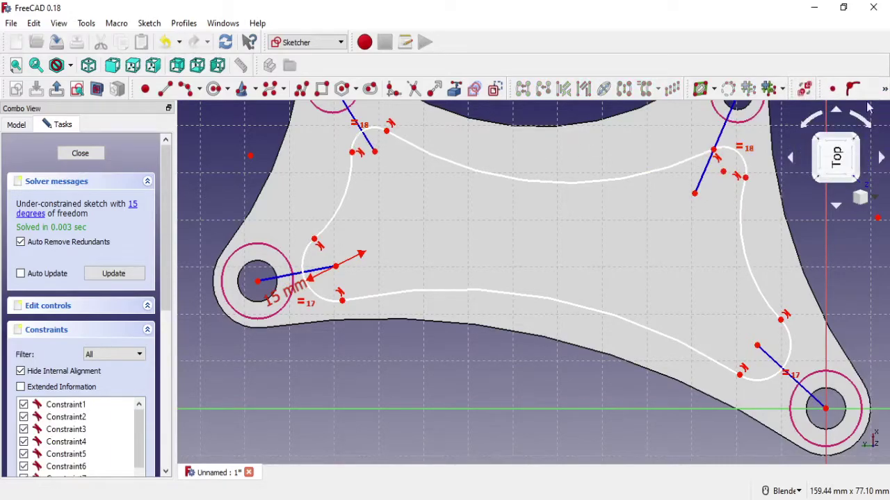
Constrain the top-right fillet arc's diameter to 10 mm.
{"action": "left_click", "coordinate": [885, 90]}
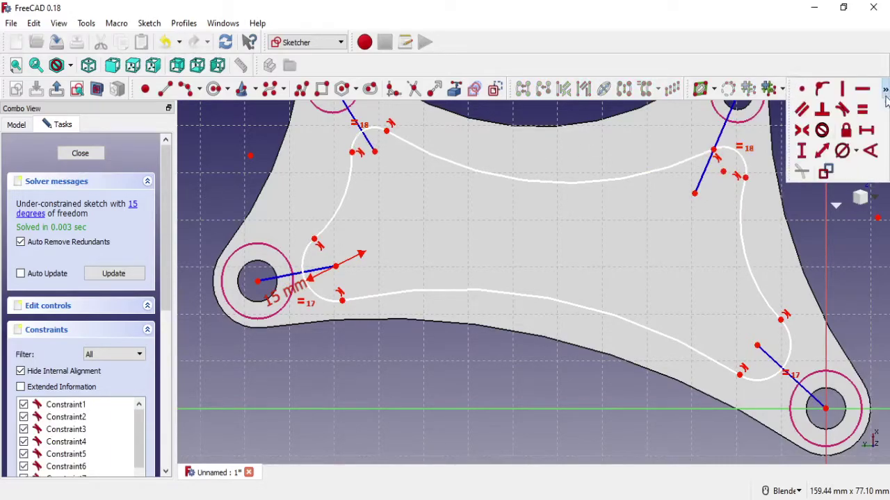
{"action": "left_click", "coordinate": [855, 151]}
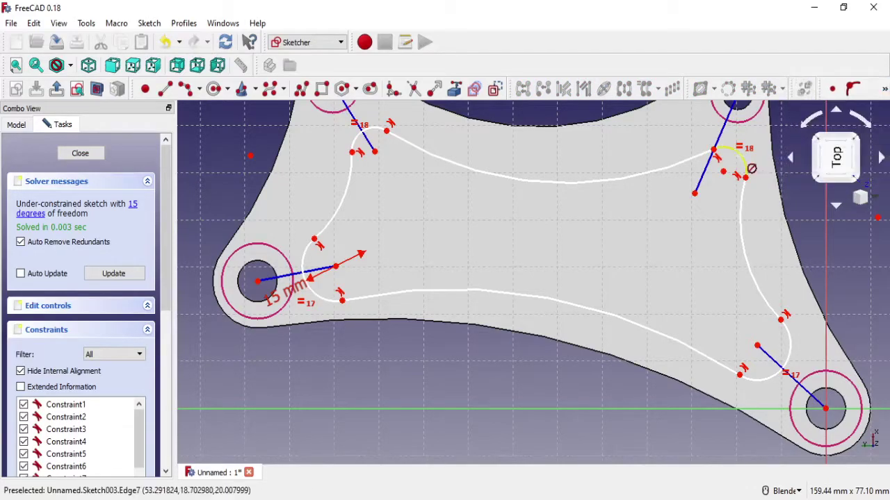
{"action": "left_click", "coordinate": [739, 160]}
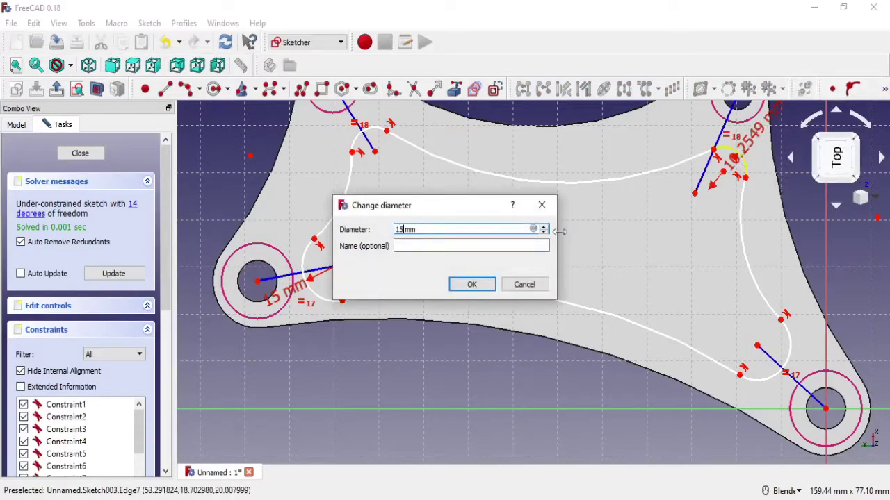
{"action": "type", "text": "10"}
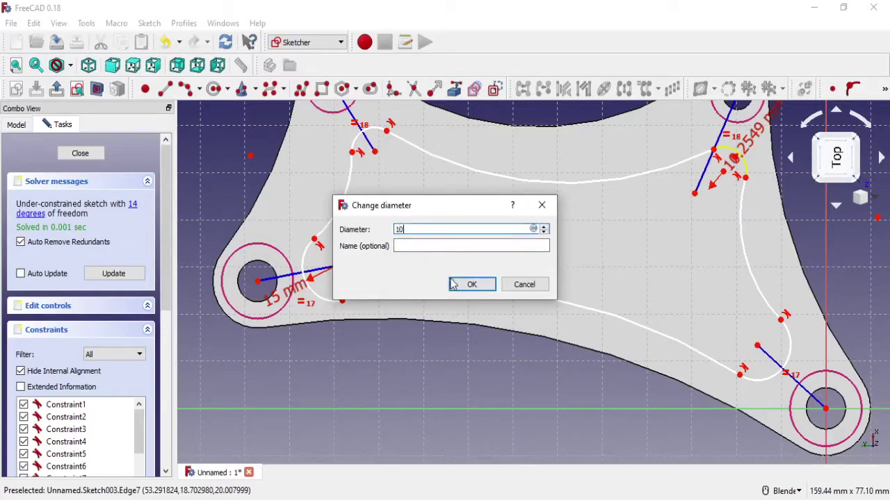
{"action": "left_click", "coordinate": [453, 285]}
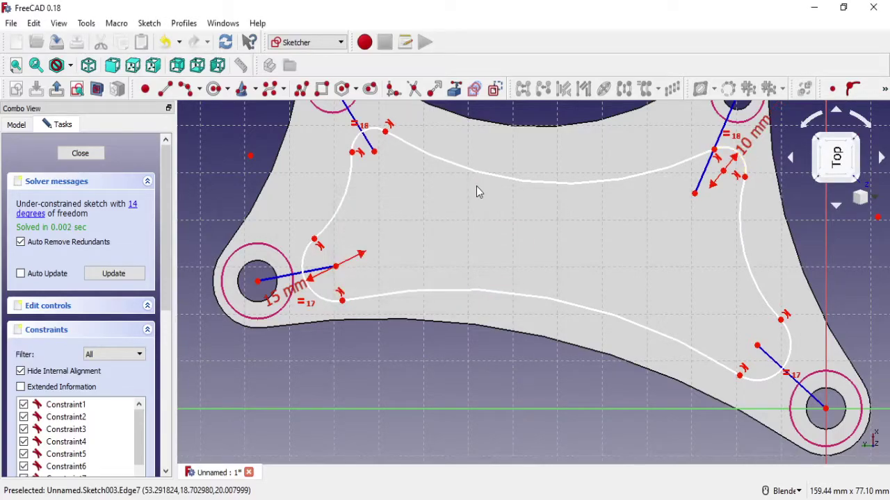
Drag the upper-left, lower-left and right line endpoints to reshape the curves, then make two endpoints coincident.
{"action": "middle_click_drag", "start_coordinate": [392, 161], "coordinate": [398, 233], "text": "shift"}
{"action": "scroll", "coordinate": [398, 234], "scroll_direction": "up", "scroll_amount": 2}
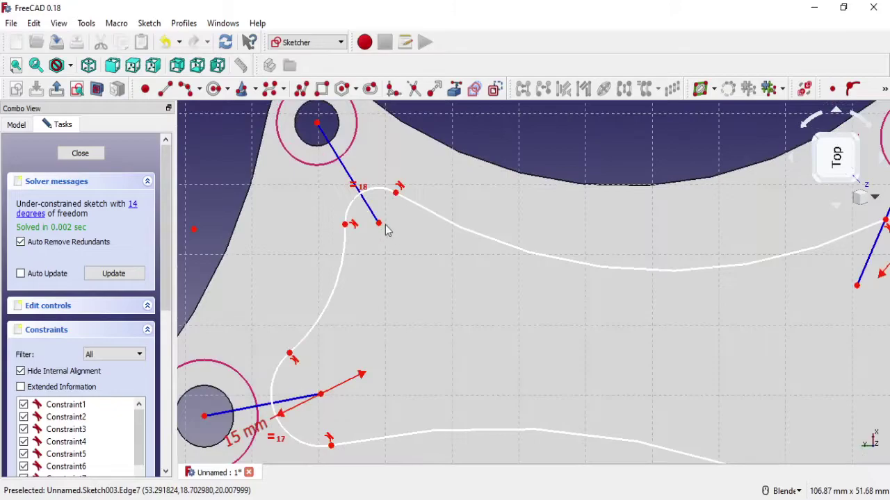
{"action": "left_click_drag", "start_coordinate": [381, 231], "coordinate": [379, 195]}
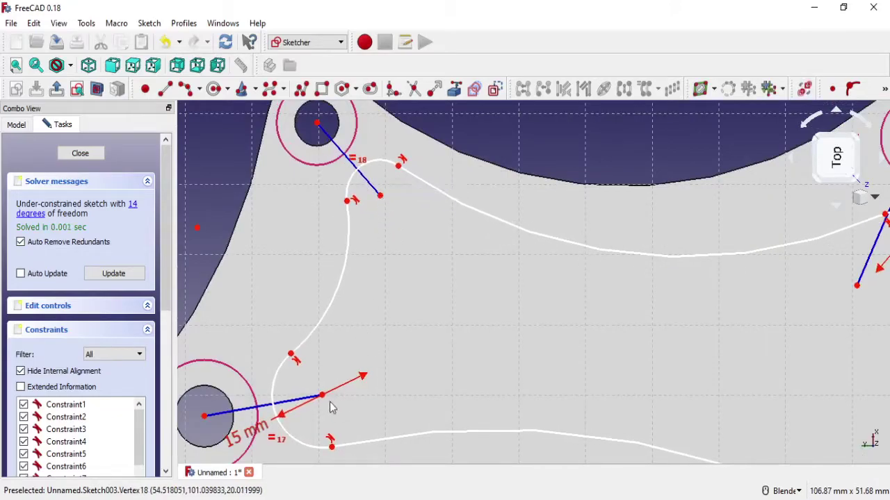
{"action": "left_click_drag", "start_coordinate": [323, 401], "coordinate": [321, 387]}
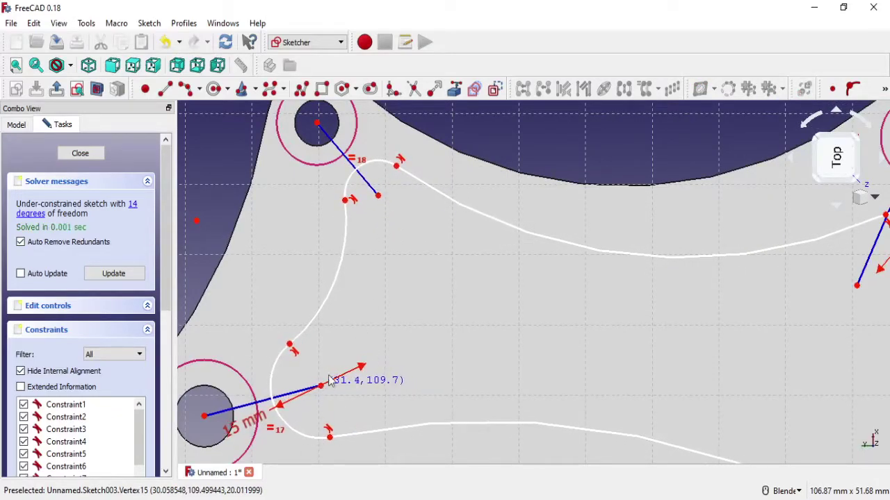
{"action": "left_click_drag", "start_coordinate": [381, 202], "coordinate": [374, 196]}
{"action": "scroll", "coordinate": [409, 223], "scroll_direction": "down", "scroll_amount": 2}
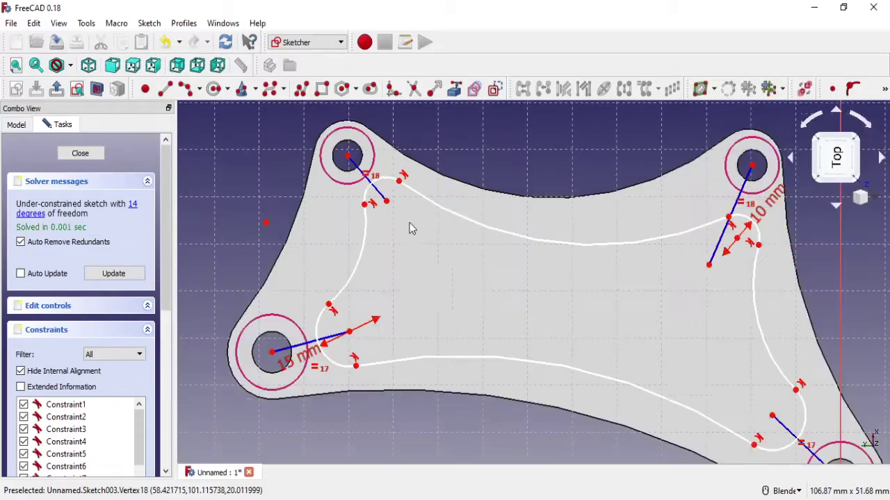
{"action": "scroll", "coordinate": [671, 254], "scroll_direction": "up", "scroll_amount": 2}
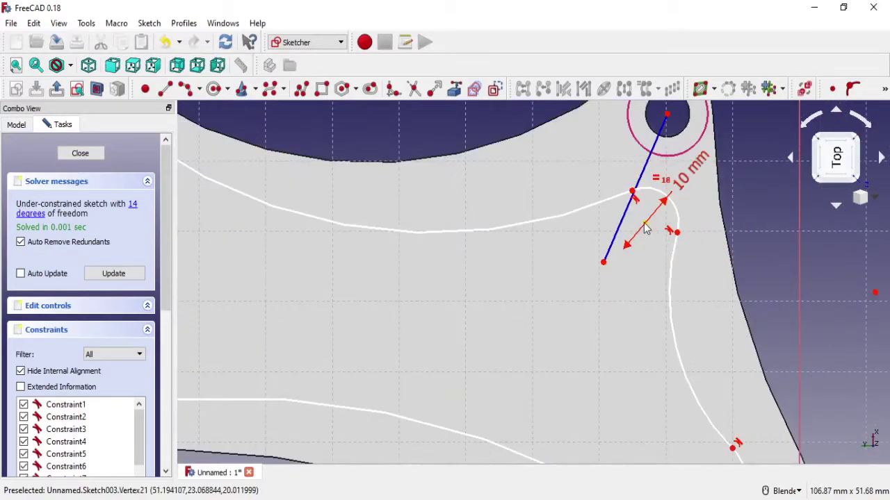
{"action": "mouse_move", "coordinate": [642, 229]}
{"action": "left_mouse_down"}
{"action": "mouse_move", "coordinate": [665, 229]}
{"action": "mouse_move", "coordinate": [620, 201]}
{"action": "mouse_move", "coordinate": [627, 257]}
{"action": "left_mouse_up"}
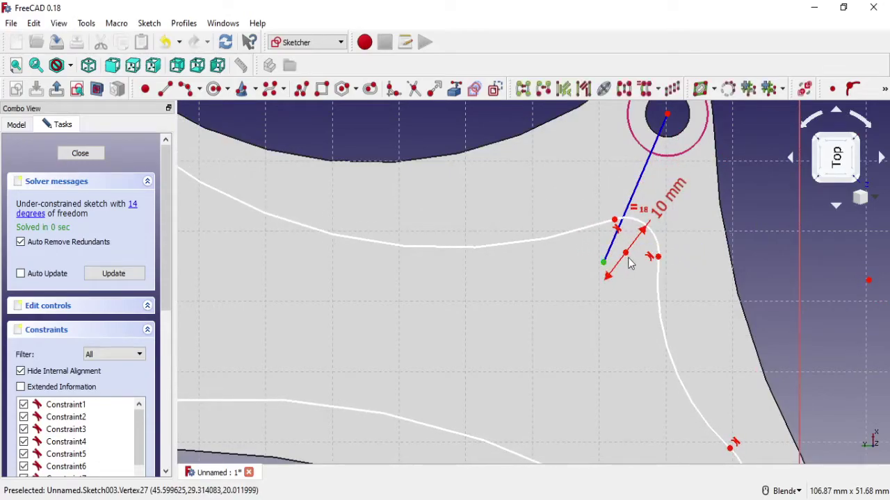
{"action": "left_click", "coordinate": [832, 88]}
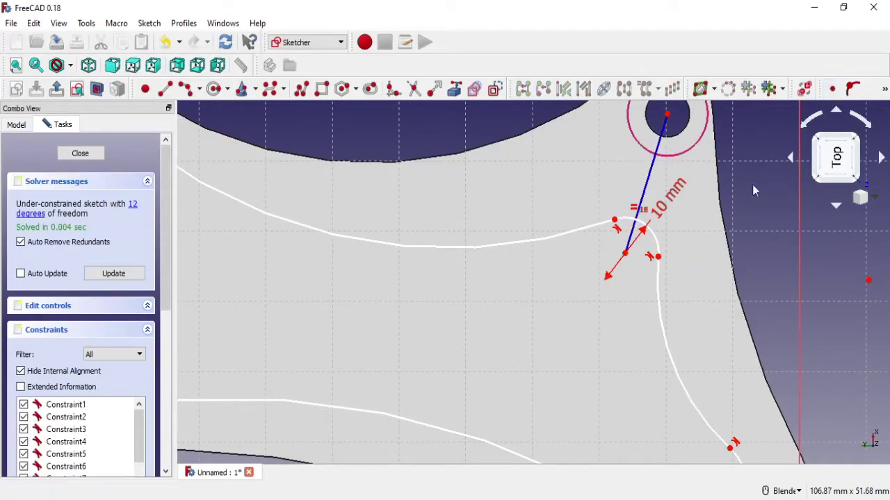
Drag curve vertices near the lower-right hole, top and left side to refine the pocket outline.
{"action": "scroll", "coordinate": [660, 271], "scroll_direction": "down", "scroll_amount": 2}
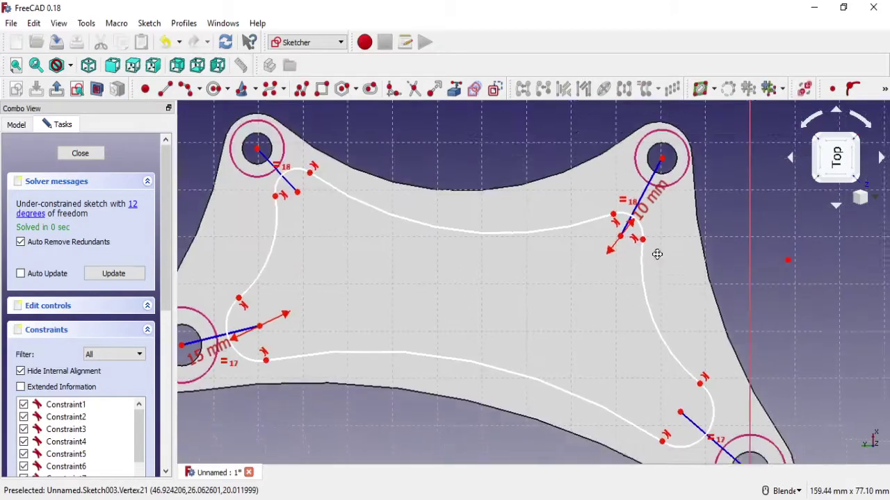
{"action": "left_click_drag", "start_coordinate": [672, 382], "coordinate": [680, 369]}
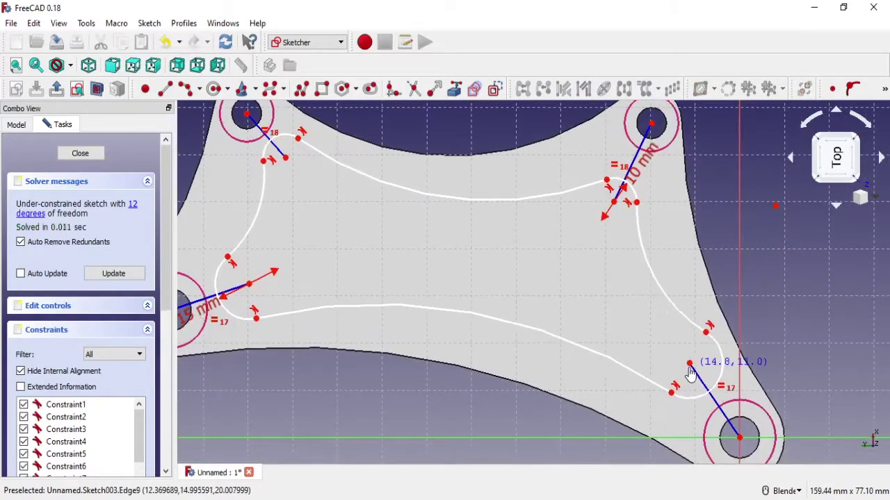
{"action": "left_click_drag", "start_coordinate": [615, 210], "coordinate": [610, 192]}
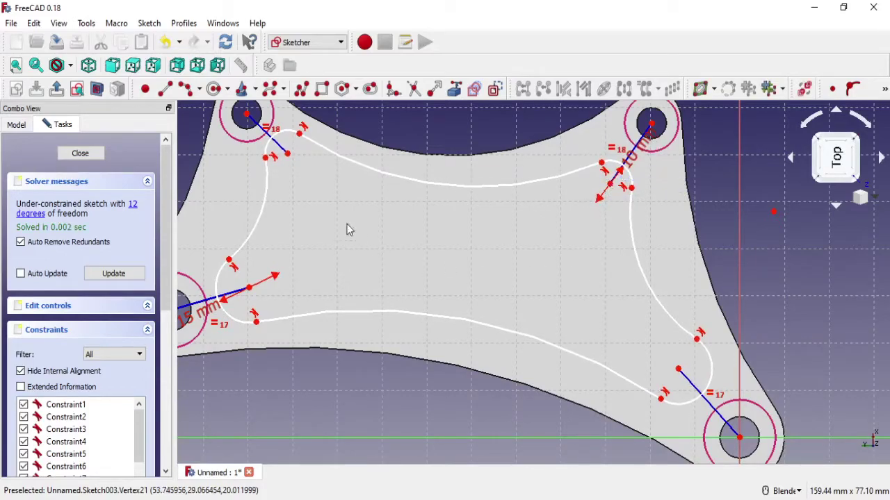
{"action": "mouse_move", "coordinate": [292, 158]}
{"action": "left_mouse_down"}
{"action": "mouse_move", "coordinate": [295, 170]}
{"action": "mouse_move", "coordinate": [281, 164]}
{"action": "left_mouse_up"}
{"action": "mouse_move", "coordinate": [229, 261]}
{"action": "left_mouse_down"}
{"action": "mouse_move", "coordinate": [226, 251]}
{"action": "mouse_move", "coordinate": [256, 279]}
{"action": "left_mouse_up"}
Move the 15 mm dimension clear of the lower-left hole.
{"action": "mouse_move", "coordinate": [346, 237]}
{"action": "middle_mouse_down", "text": "shift"}
{"action": "mouse_move", "coordinate": [399, 218]}
{"action": "mouse_move", "coordinate": [425, 251]}
{"action": "middle_mouse_up", "text": "shift"}
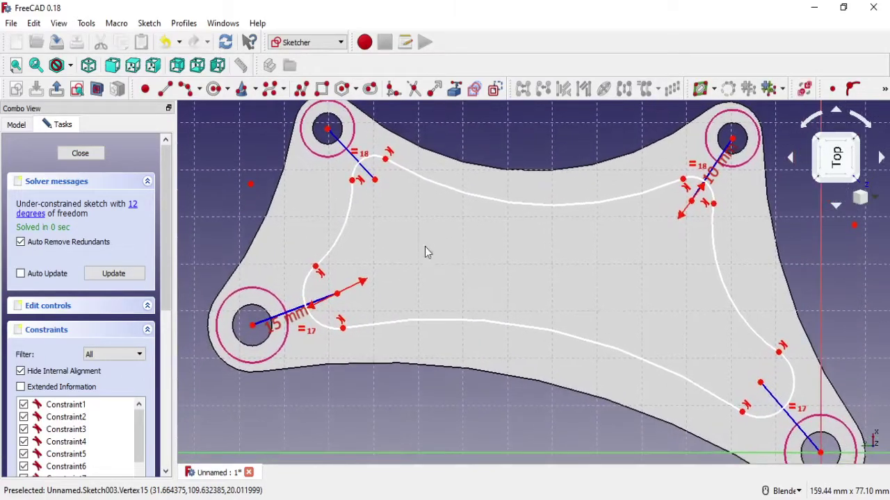
{"action": "left_click", "coordinate": [885, 90]}
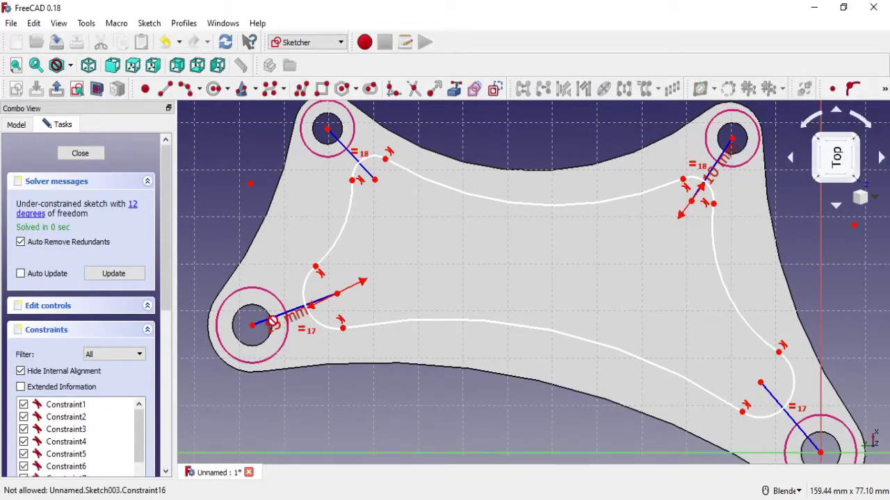
{"action": "mouse_move", "coordinate": [273, 322]}
{"action": "left_mouse_down"}
{"action": "mouse_move", "coordinate": [385, 351]}
{"action": "mouse_move", "coordinate": [372, 358]}
{"action": "left_mouse_up"}
Give the lower-left hole line a 20 mm length and make it equal to the lower-right line.
{"action": "left_click", "coordinate": [885, 91]}
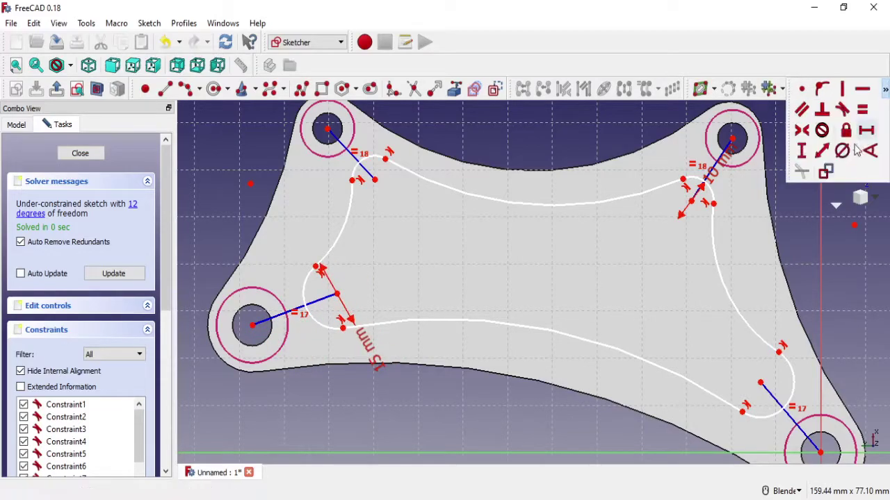
{"action": "left_click", "coordinate": [797, 157]}
{"action": "left_click", "coordinate": [321, 306]}
{"action": "type", "text": "20"}
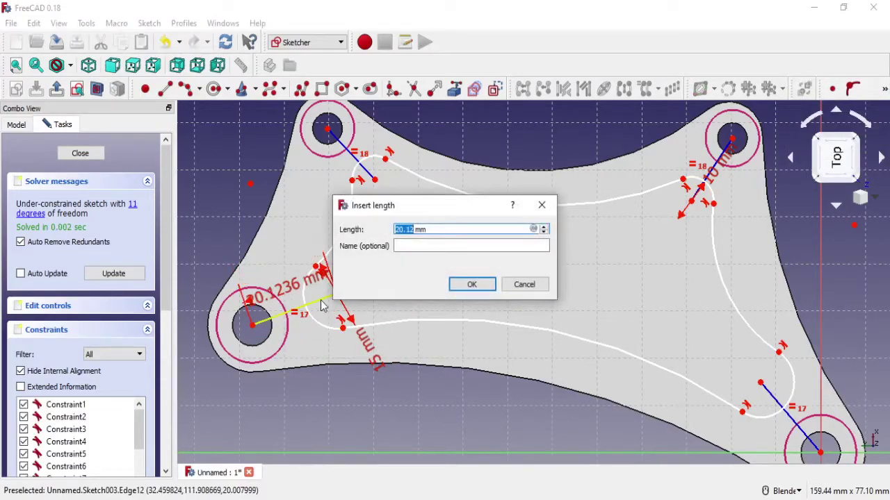
{"action": "left_click", "coordinate": [477, 287]}
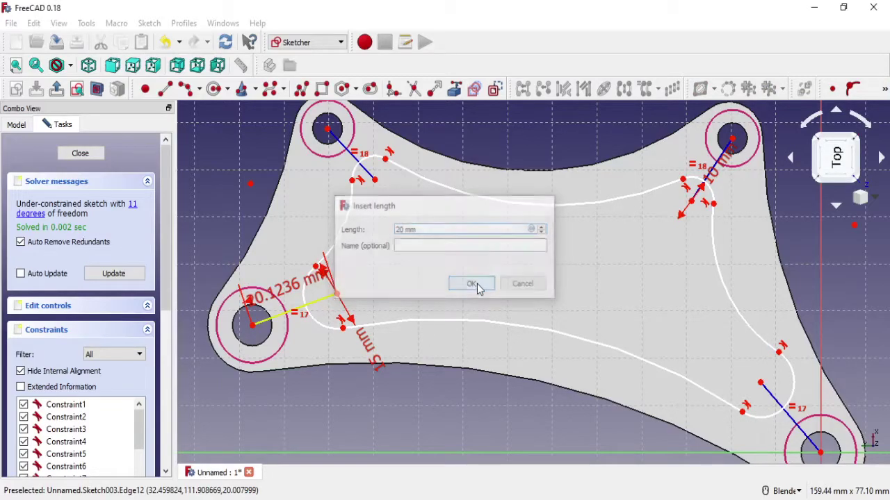
{"action": "left_click", "coordinate": [769, 399]}
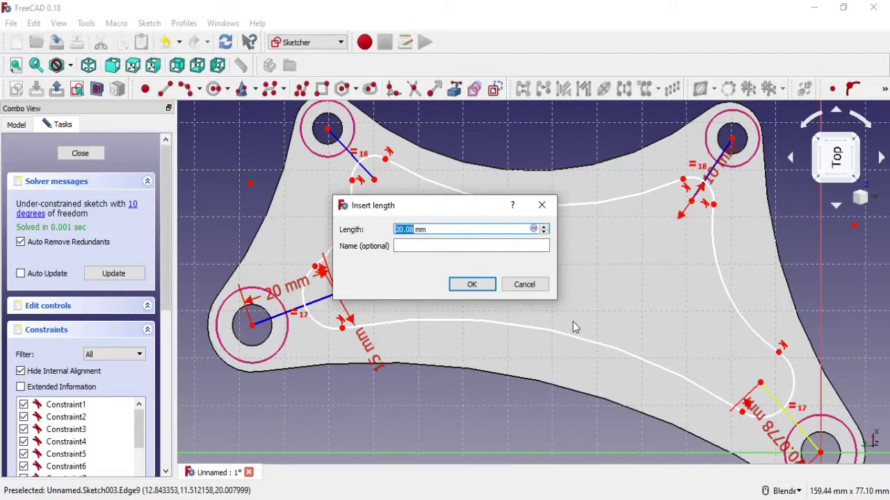
{"action": "left_click", "coordinate": [525, 284]}
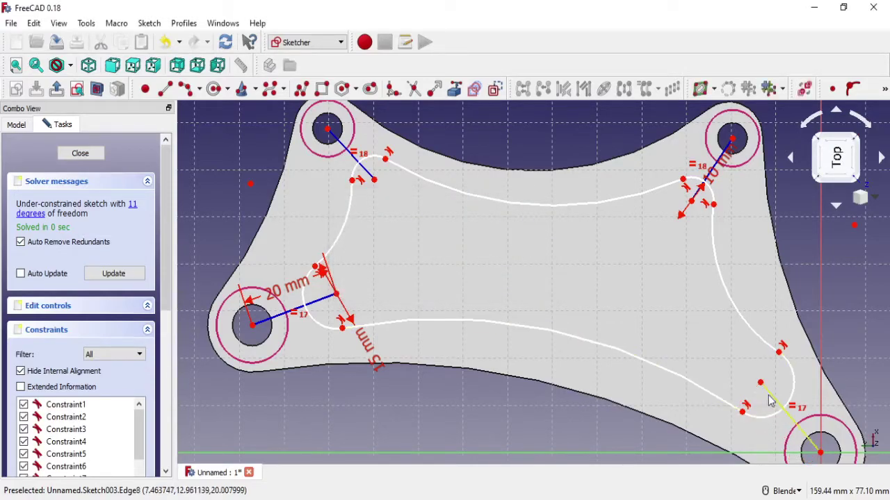
{"action": "left_click", "coordinate": [769, 400]}
{"action": "left_click", "coordinate": [306, 306]}
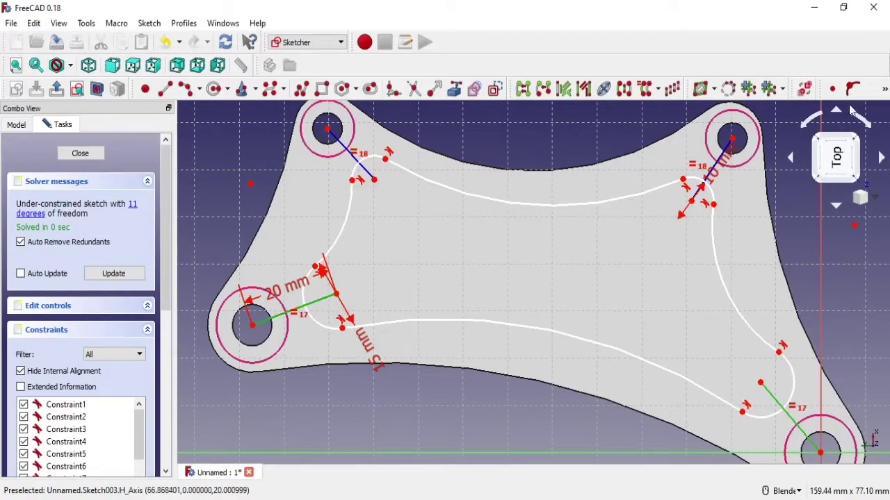
{"action": "left_click", "coordinate": [884, 88]}
{"action": "left_click", "coordinate": [864, 113]}
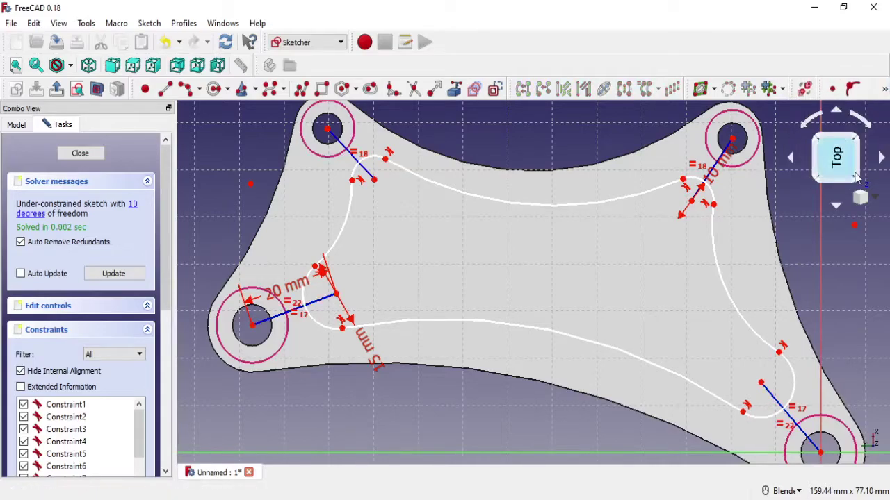
Set the upper-left hole line to 15 mm, equal to the upper-right line, moving the 10 mm label aside.
{"action": "left_click", "coordinate": [884, 88]}
{"action": "left_click", "coordinate": [823, 151]}
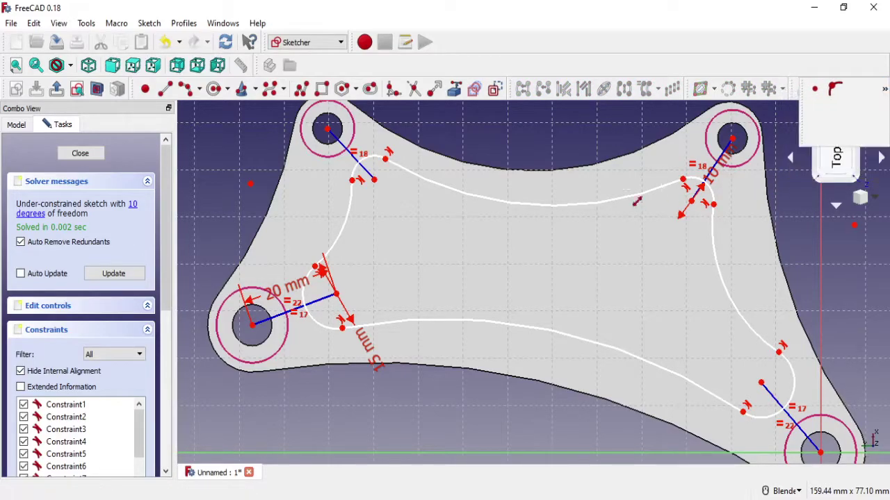
{"action": "left_click", "coordinate": [369, 180]}
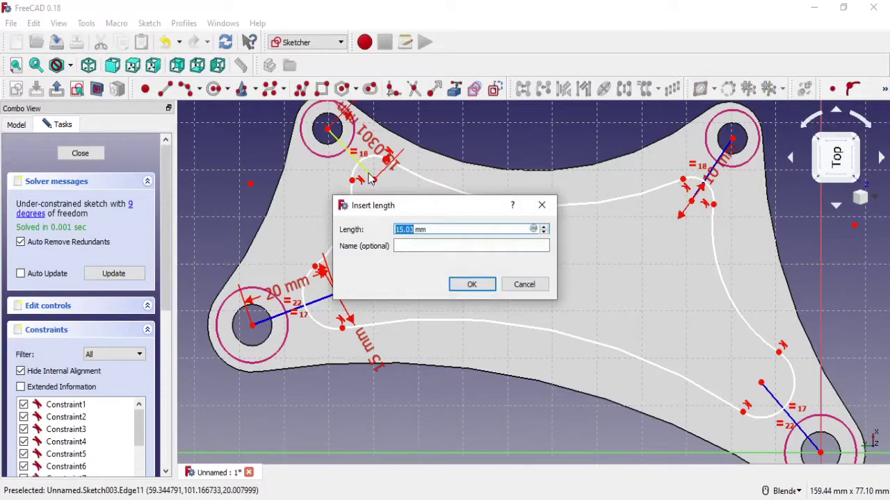
{"action": "key", "text": "Return"}
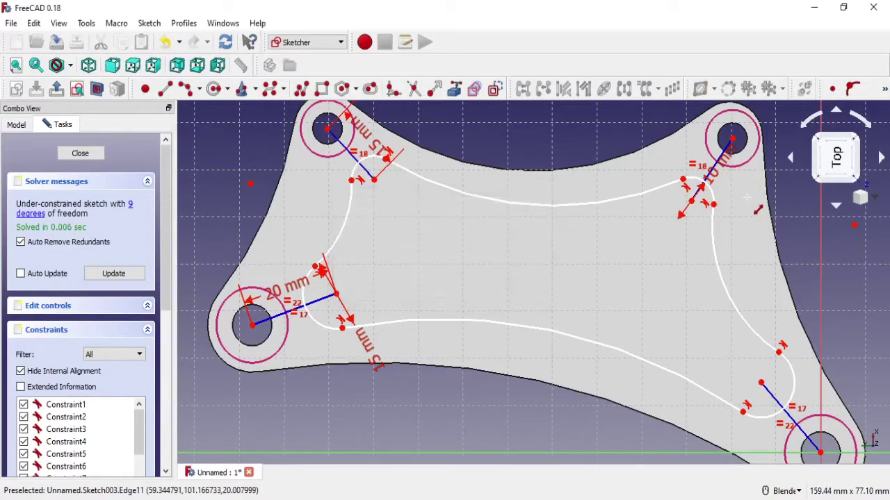
{"action": "left_click_drag", "start_coordinate": [734, 161], "coordinate": [752, 202]}
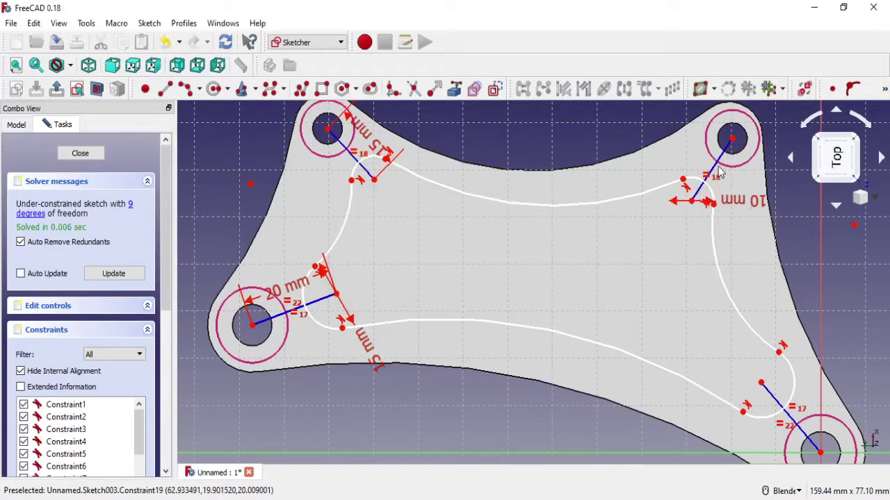
{"action": "left_click", "coordinate": [347, 154]}
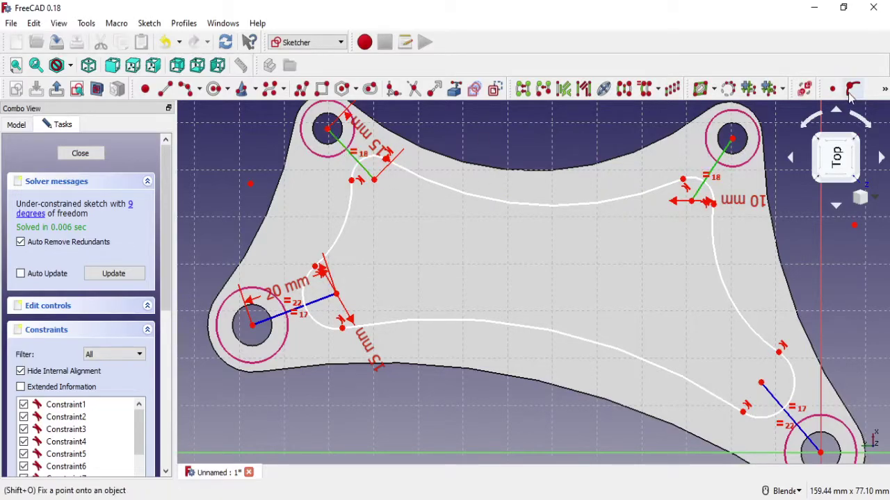
{"action": "left_click", "coordinate": [885, 89]}
{"action": "left_click", "coordinate": [864, 109]}
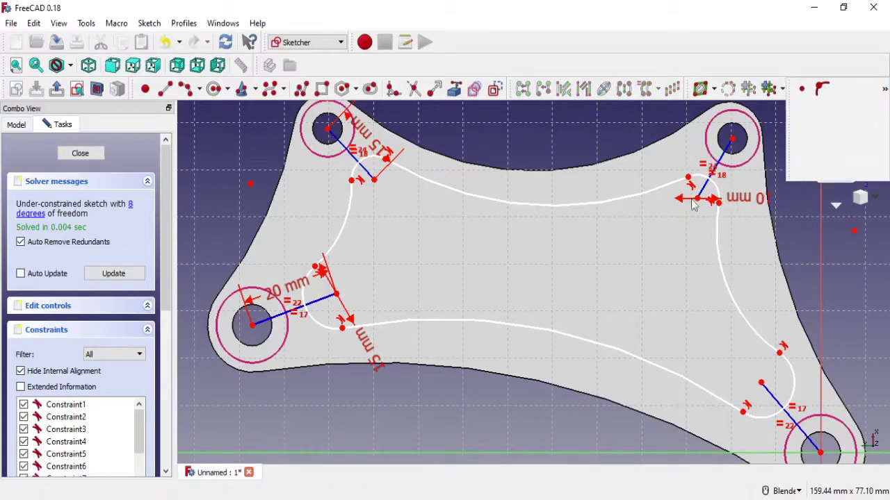
Nudge several outline vertices to smooth the pocket curves.
{"action": "left_click_drag", "start_coordinate": [374, 181], "coordinate": [376, 177]}
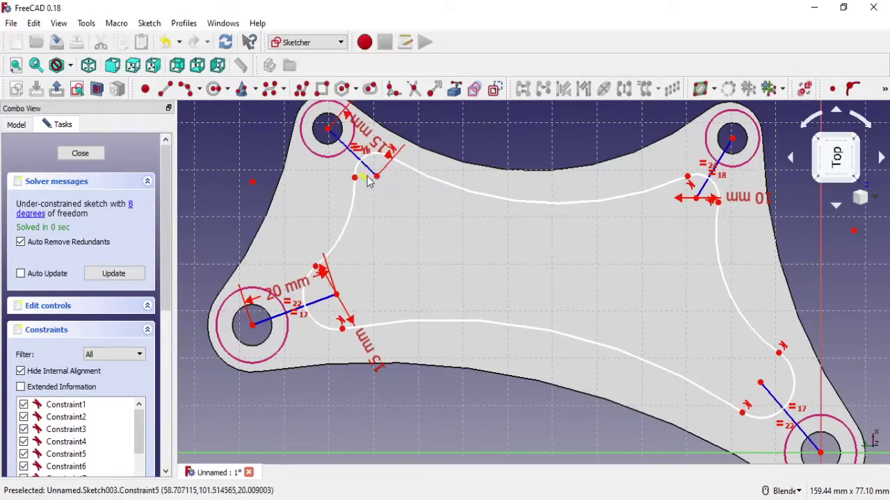
{"action": "left_click_drag", "start_coordinate": [340, 304], "coordinate": [335, 298]}
{"action": "left_click_drag", "start_coordinate": [378, 184], "coordinate": [369, 186]}
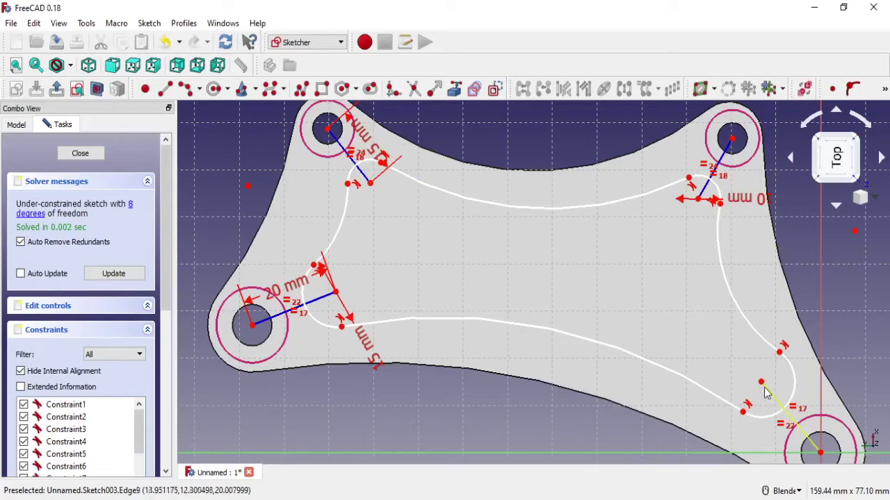
{"action": "left_click_drag", "start_coordinate": [761, 384], "coordinate": [752, 395]}
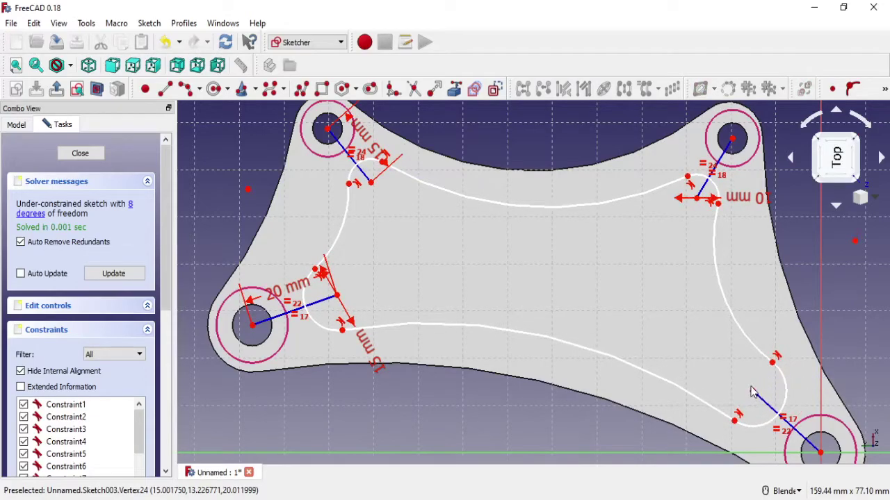
{"action": "middle_click_drag", "start_coordinate": [522, 367], "coordinate": [518, 333], "text": "shift"}
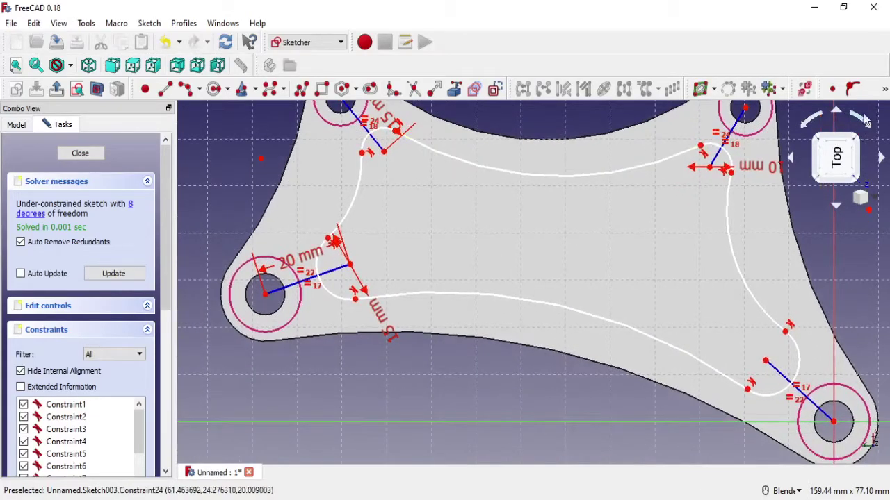
Constrain the lower-left line at 18.5° to the horizontal axis.
{"action": "left_click", "coordinate": [885, 91]}
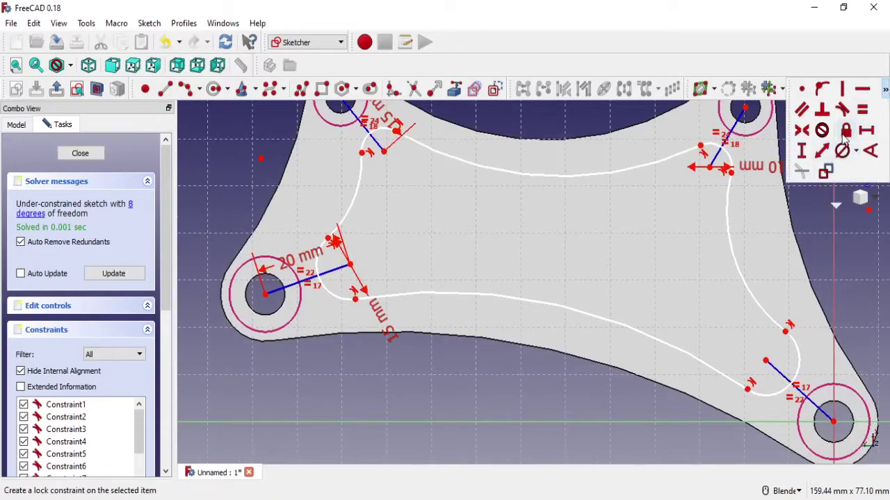
{"action": "left_click", "coordinate": [871, 155]}
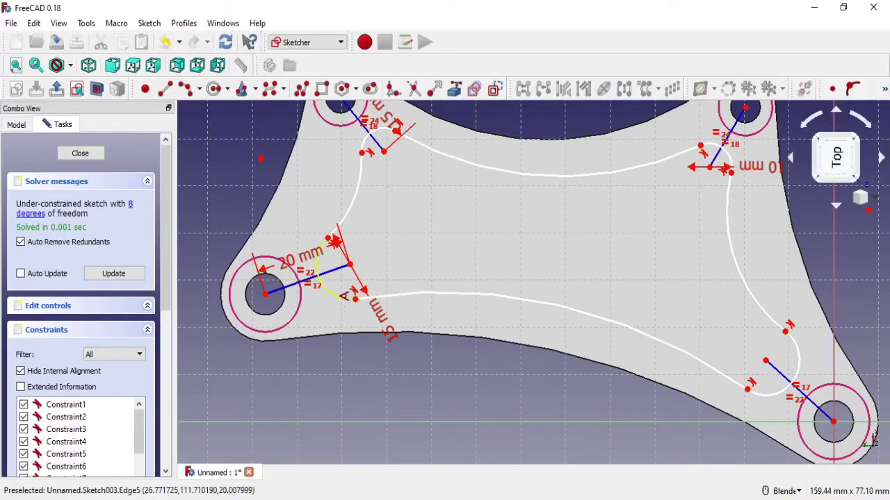
{"action": "left_click", "coordinate": [298, 422]}
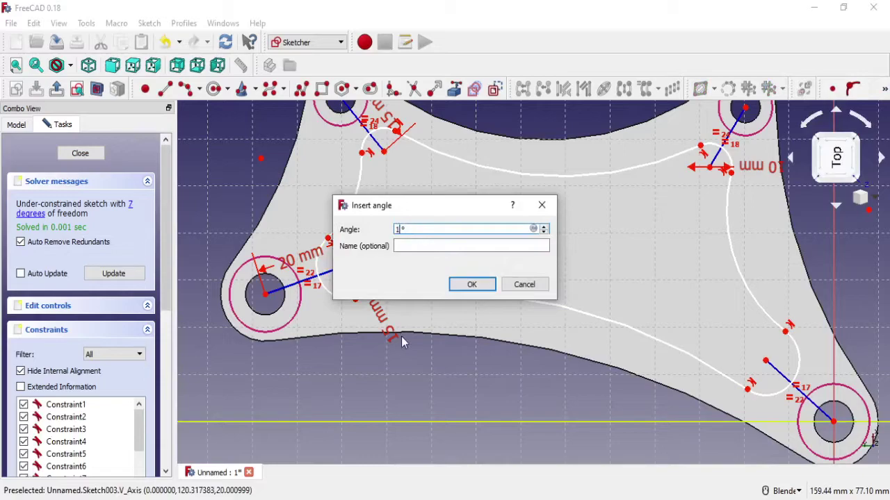
{"action": "type", "text": "8.5"}
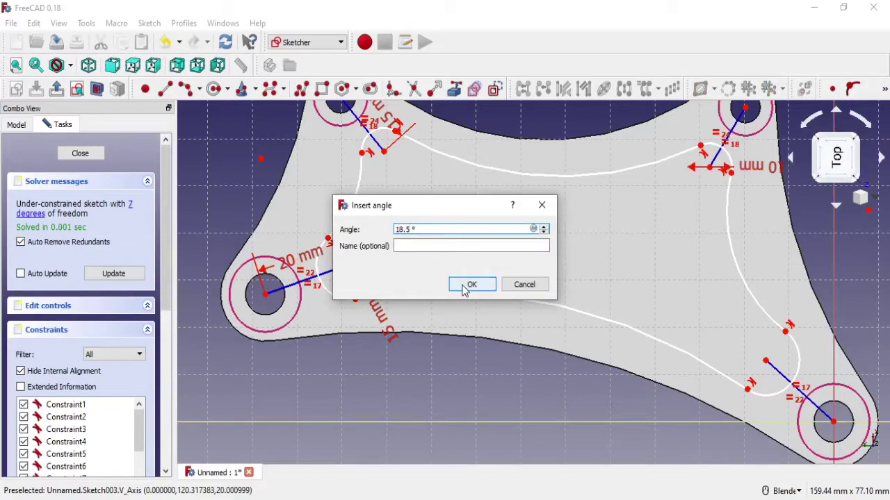
{"action": "left_click", "coordinate": [470, 285]}
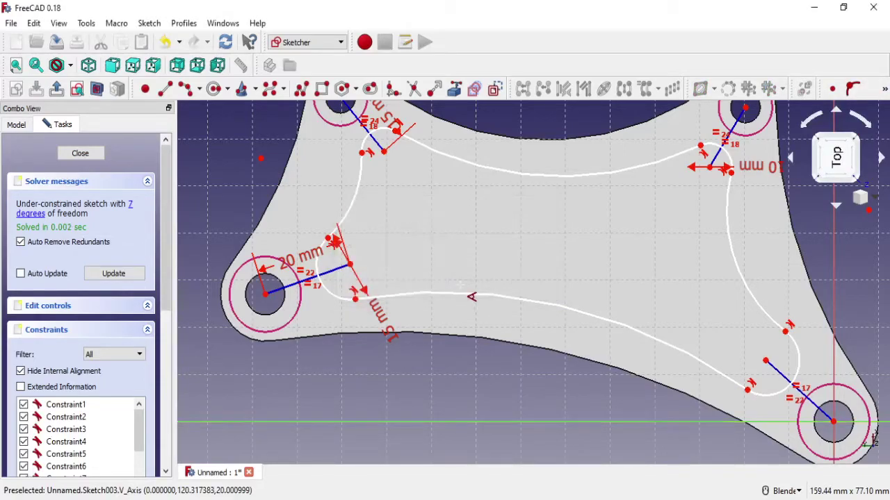
Set the remaining cutout lines at 40°, 57° and 131° to the horizontal axis.
{"action": "left_click", "coordinate": [776, 372]}
{"action": "left_click", "coordinate": [712, 420]}
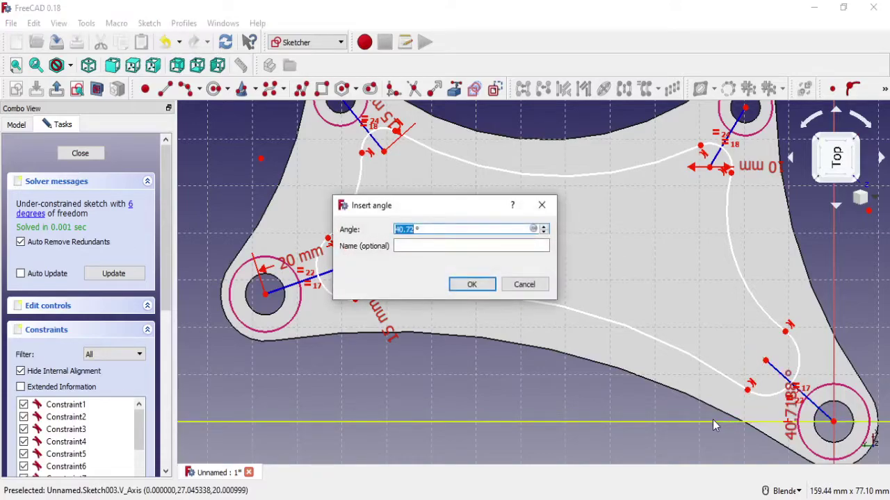
{"action": "type", "text": "0"}
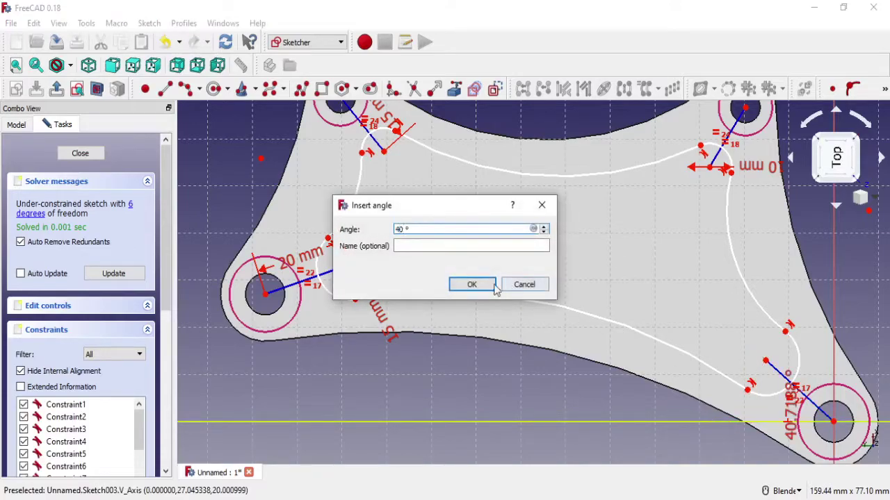
{"action": "left_click", "coordinate": [472, 284]}
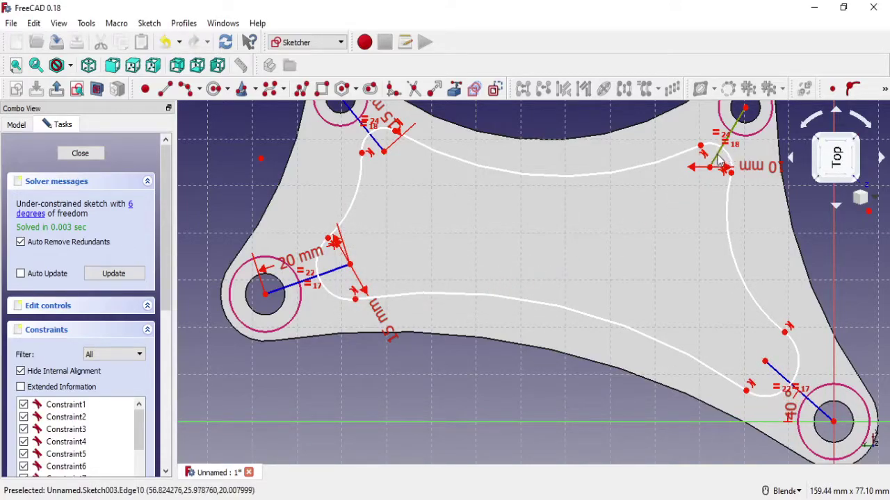
{"action": "left_click", "coordinate": [668, 422]}
{"action": "type", "text": "57"}
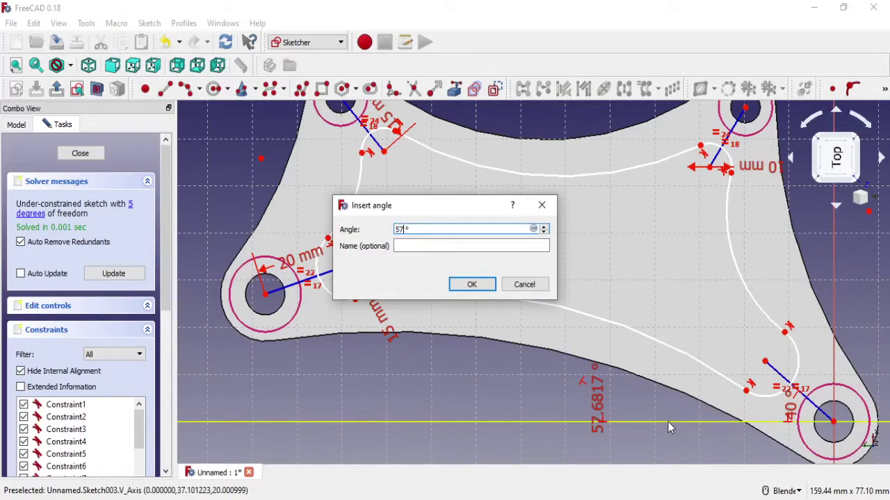
{"action": "left_click", "coordinate": [472, 284]}
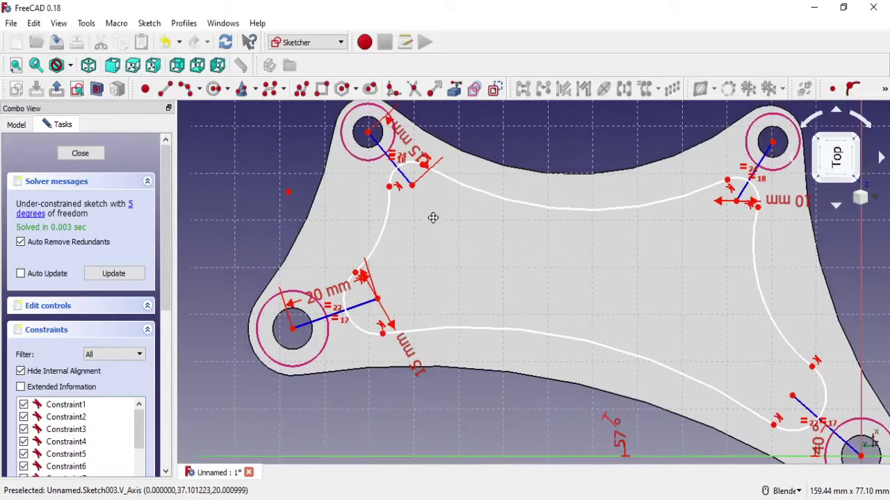
{"action": "left_click", "coordinate": [403, 456]}
{"action": "type", "text": "1"}
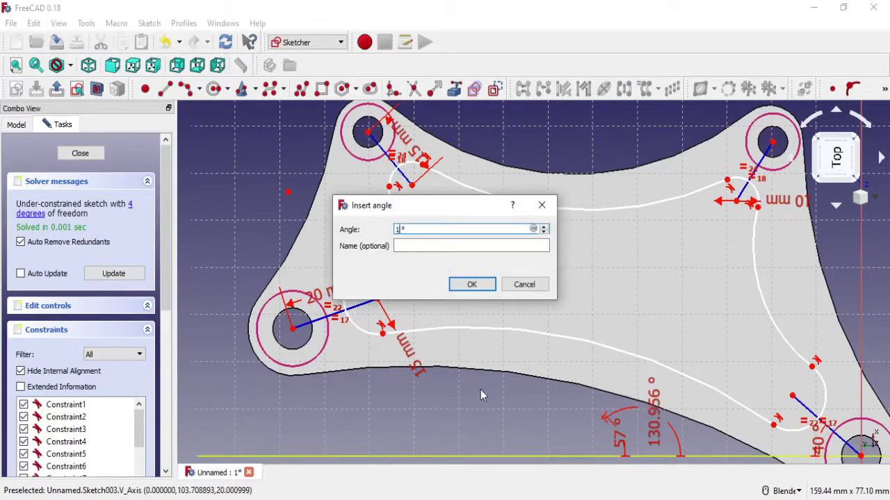
{"action": "type", "text": "31"}
{"action": "left_click", "coordinate": [472, 285]}
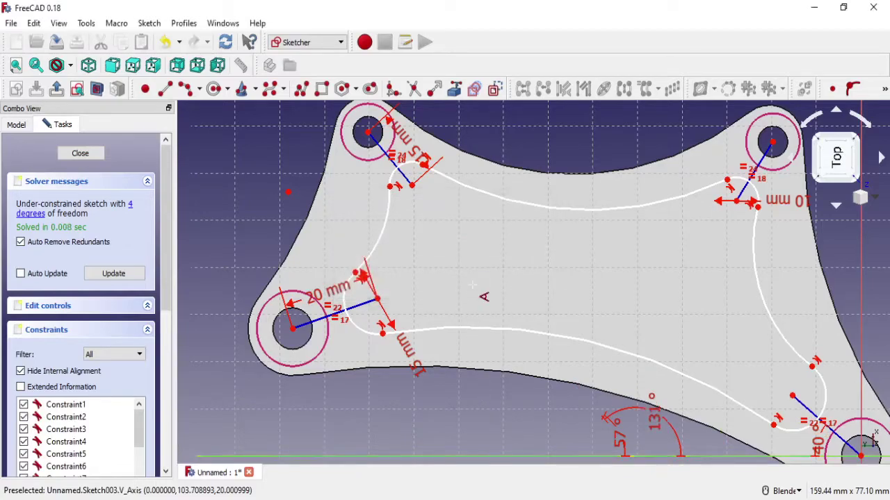
{"action": "left_click", "coordinate": [886, 90]}
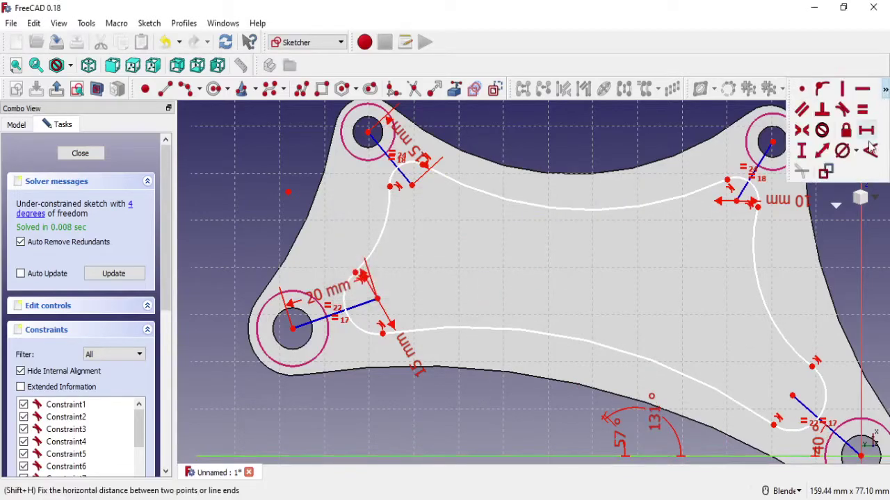
Add diameter constraints to the left, top, right and bottom arcs: 45, 155, 60 and 250 mm.
{"action": "left_click", "coordinate": [856, 150]}
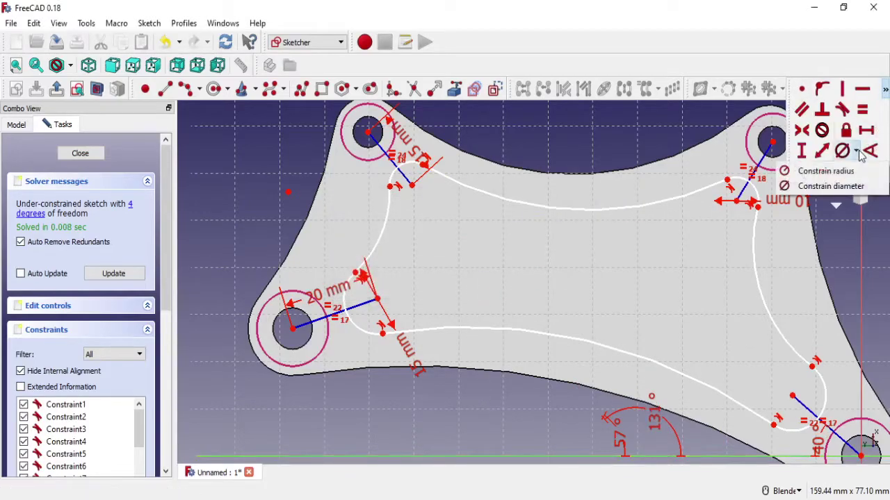
{"action": "left_click", "coordinate": [846, 186]}
{"action": "left_click", "coordinate": [387, 231]}
{"action": "type", "text": "45"}
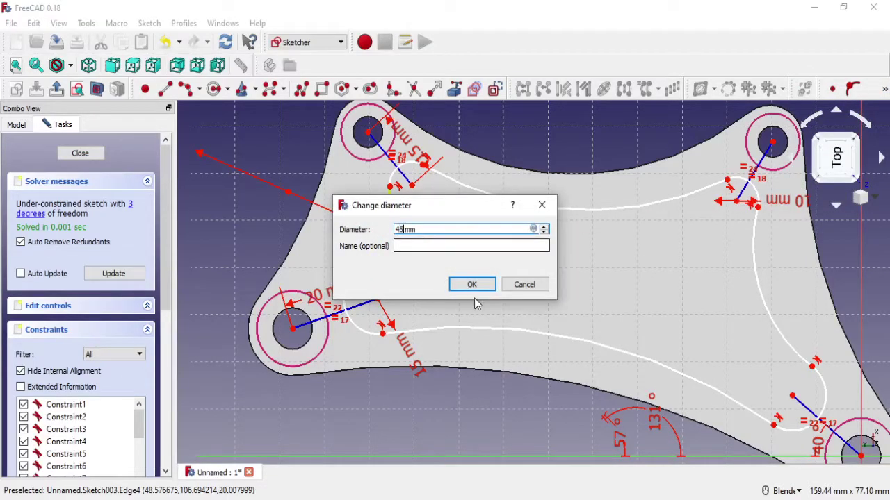
{"action": "left_click", "coordinate": [476, 287]}
{"action": "left_click", "coordinate": [528, 208]}
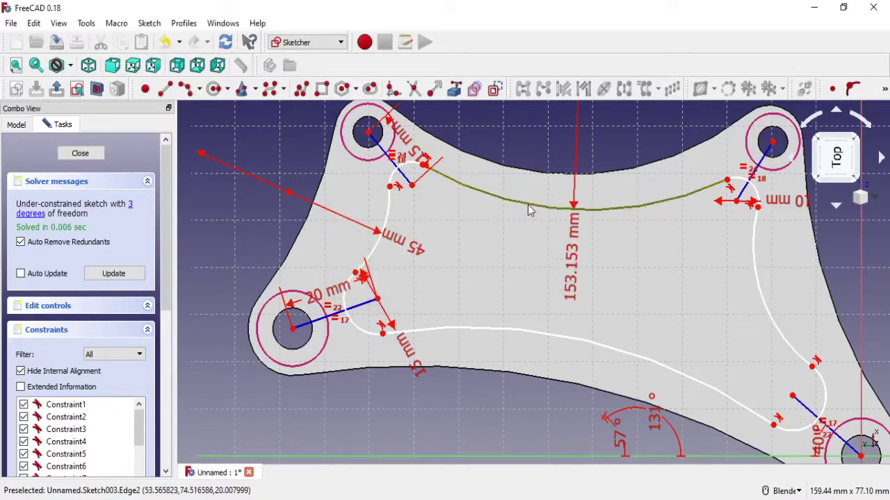
{"action": "type", "text": "155"}
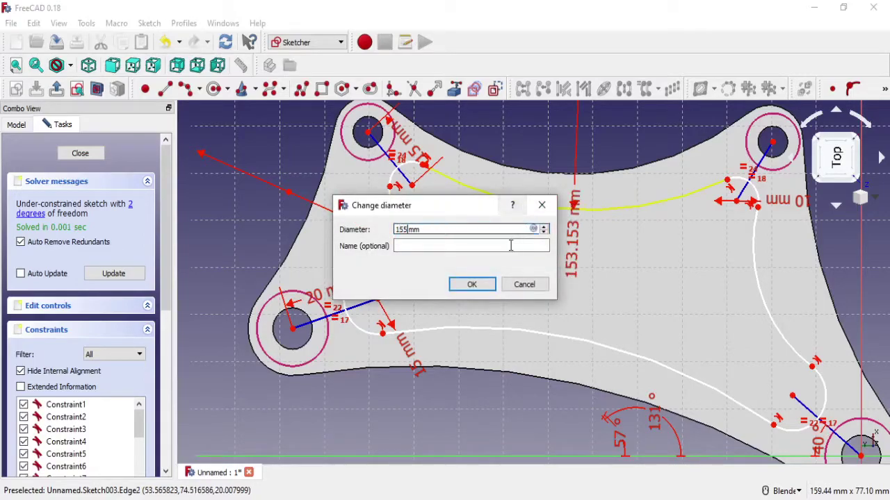
{"action": "left_click", "coordinate": [479, 285]}
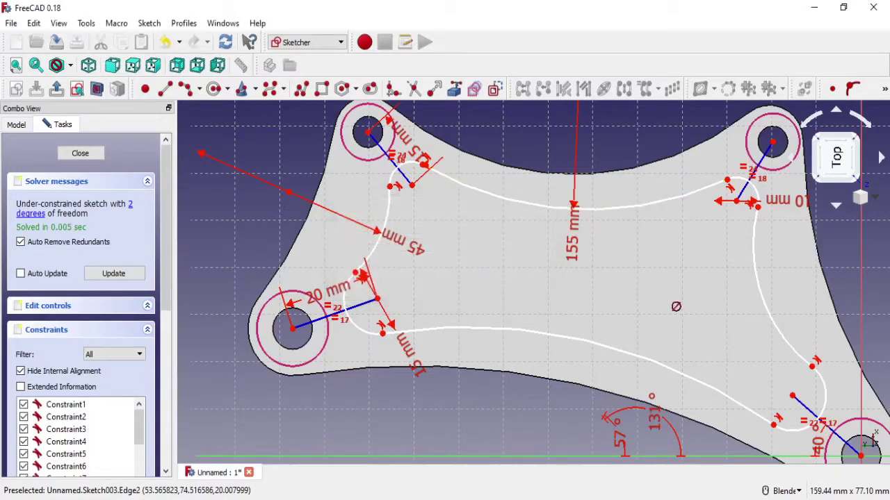
{"action": "left_click", "coordinate": [756, 286]}
{"action": "type", "text": "60"}
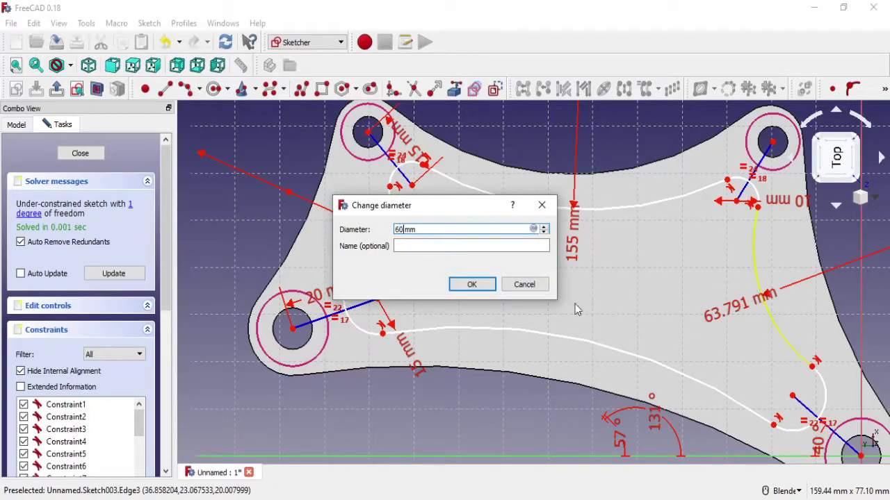
{"action": "left_click", "coordinate": [472, 285]}
{"action": "left_click", "coordinate": [496, 333]}
{"action": "type", "text": "250"}
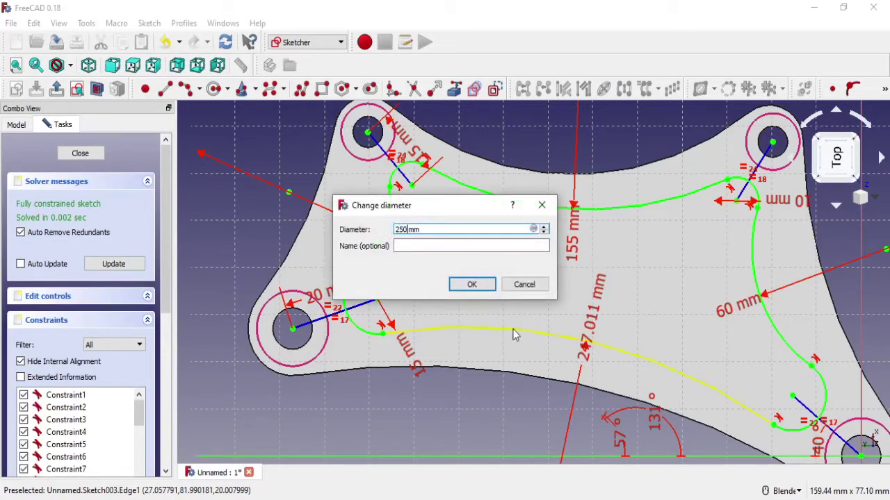
{"action": "left_click", "coordinate": [478, 283]}
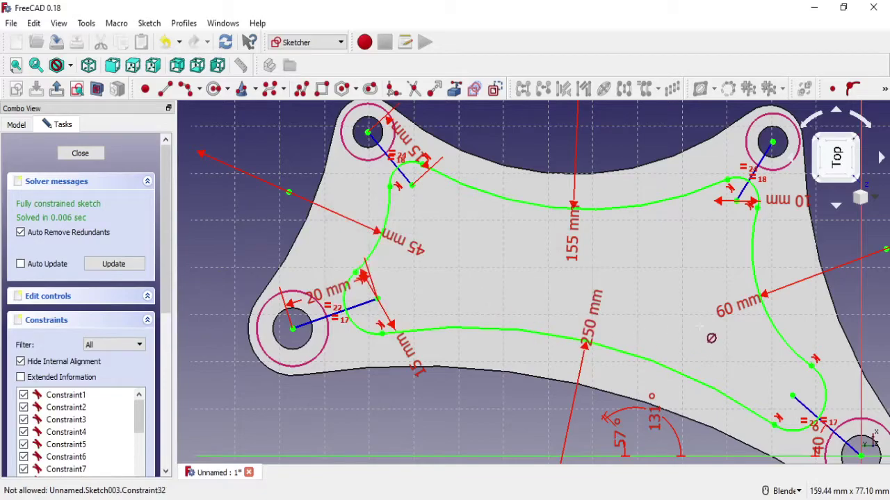
Edit the right arc's diameter through 50 and 80 mm to a final 100 mm.
{"action": "scroll", "coordinate": [699, 327], "scroll_direction": "down", "scroll_amount": 4}
{"action": "scroll", "coordinate": [730, 318], "scroll_direction": "up", "scroll_amount": 3}
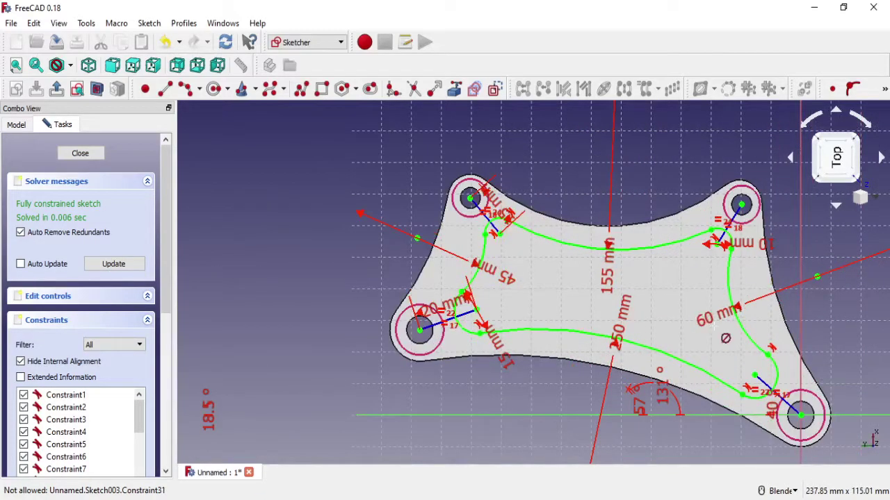
{"action": "left_click", "coordinate": [707, 321]}
{"action": "type", "text": "5"}
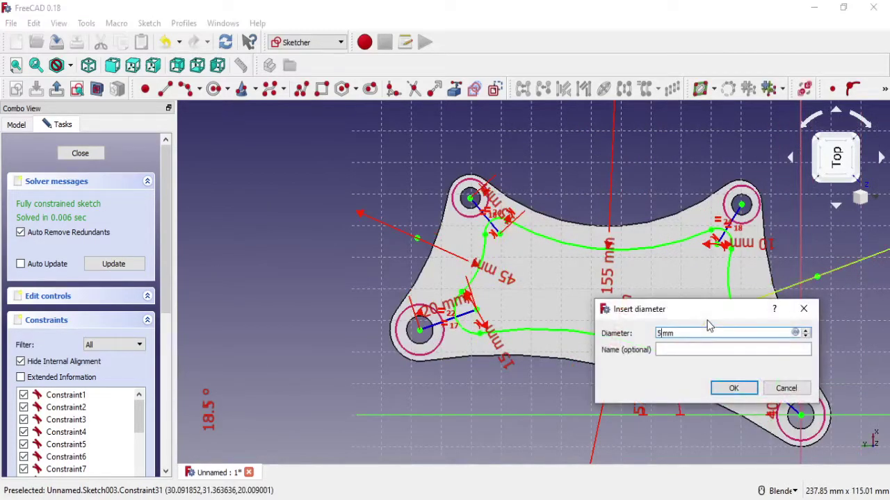
{"action": "type", "text": "0"}
{"action": "left_click", "coordinate": [733, 388]}
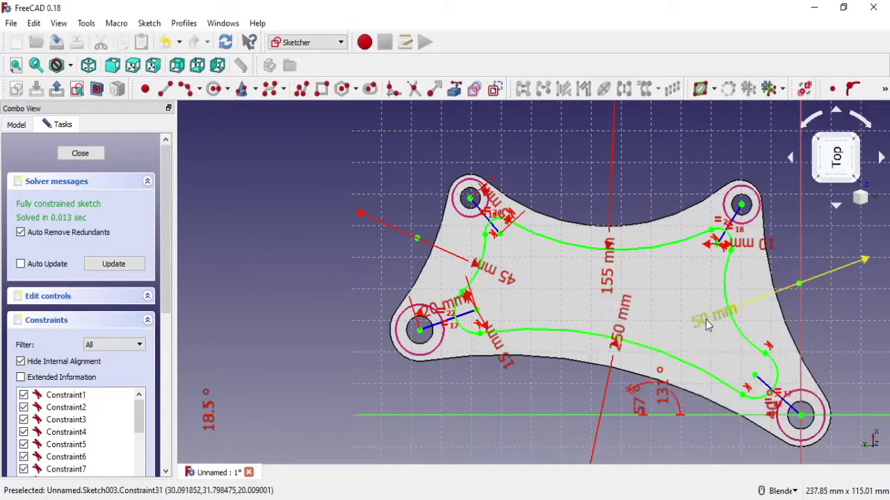
{"action": "double_click", "coordinate": [707, 321]}
{"action": "type", "text": "80"}
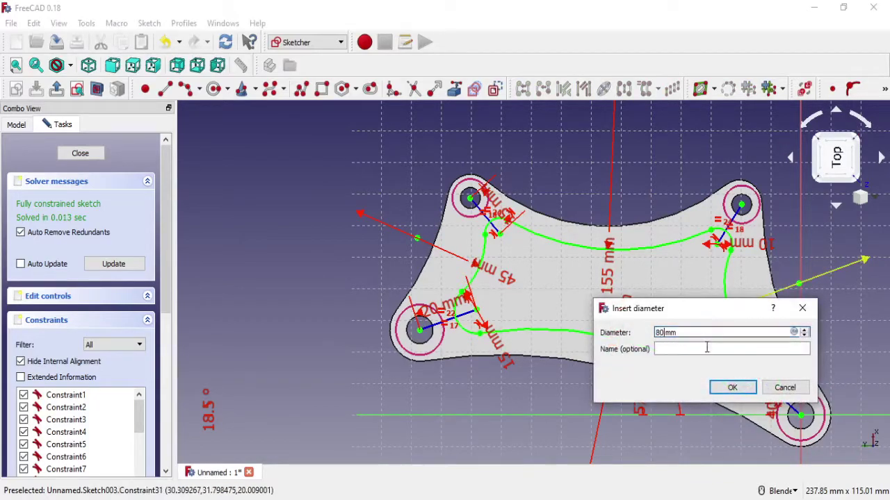
{"action": "left_click", "coordinate": [732, 388]}
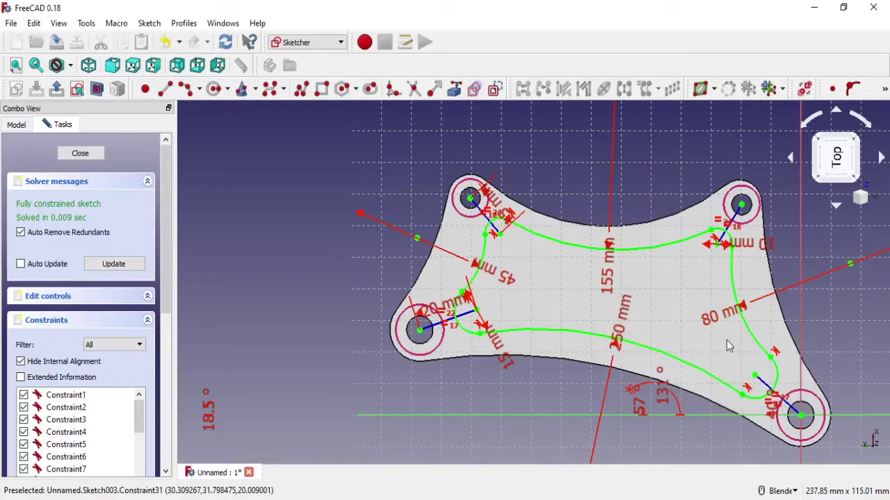
{"action": "double_click", "coordinate": [714, 322]}
{"action": "type", "text": "1"}
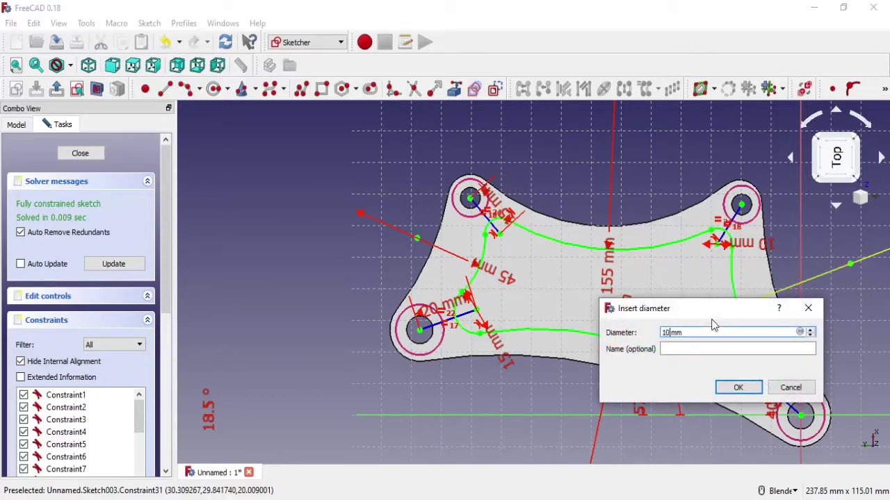
{"action": "type", "text": "0"}
{"action": "left_click", "coordinate": [737, 387]}
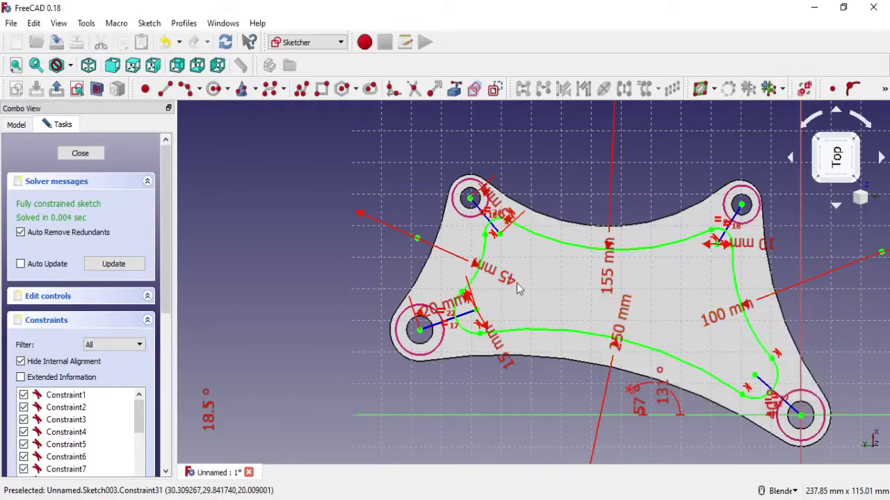
Change the left arc's diameter from 45 mm to 60 mm.
{"action": "double_click", "coordinate": [508, 281]}
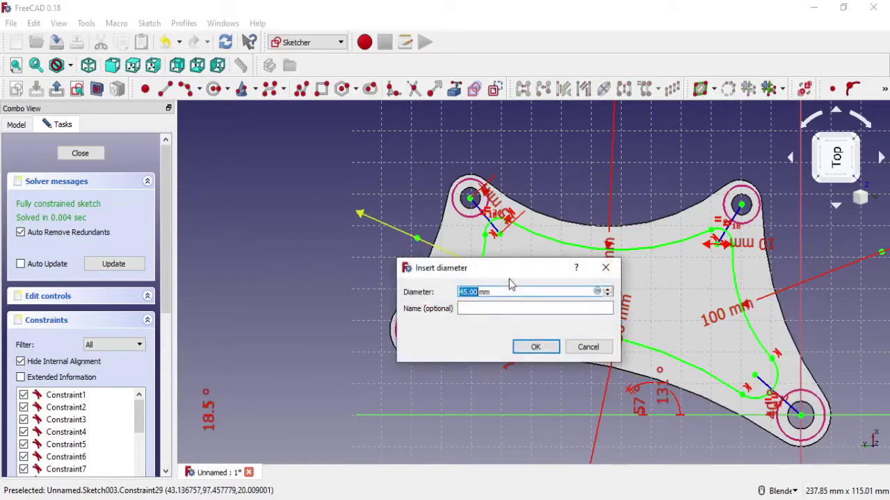
{"action": "type", "text": "60"}
{"action": "left_click", "coordinate": [535, 347]}
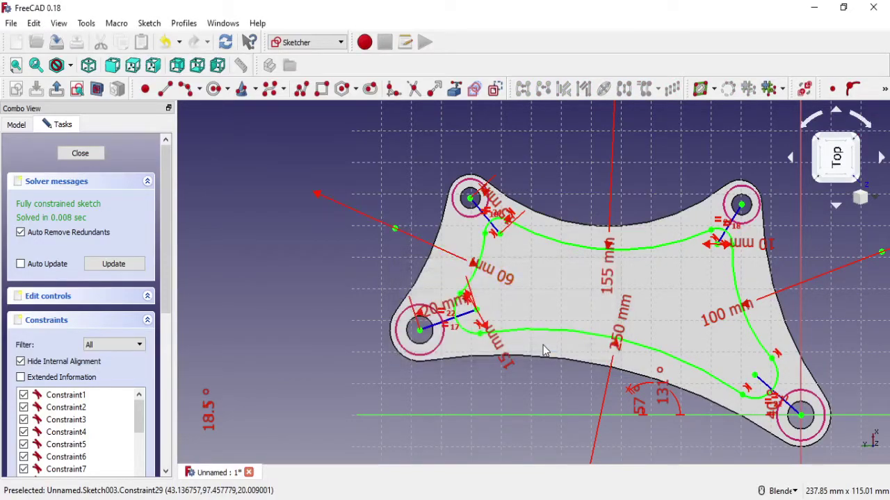
{"action": "middle_click_drag", "start_coordinate": [546, 341], "coordinate": [452, 296]}
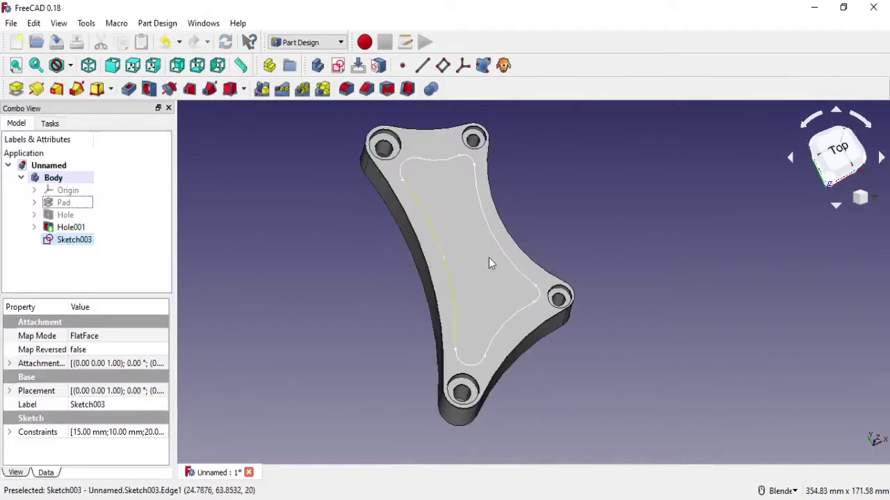
{"action": "middle_click_drag", "start_coordinate": [489, 260], "coordinate": [468, 348]}
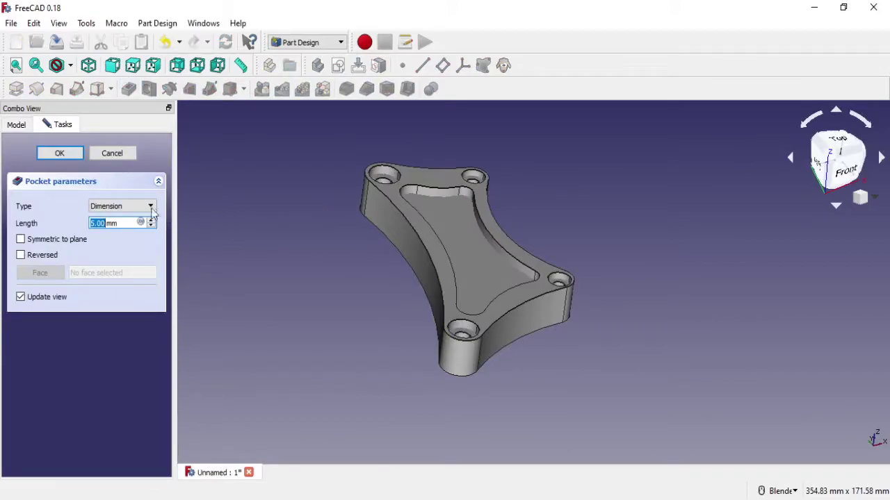
{"action": "left_click", "coordinate": [151, 207]}
{"action": "left_click", "coordinate": [115, 226]}
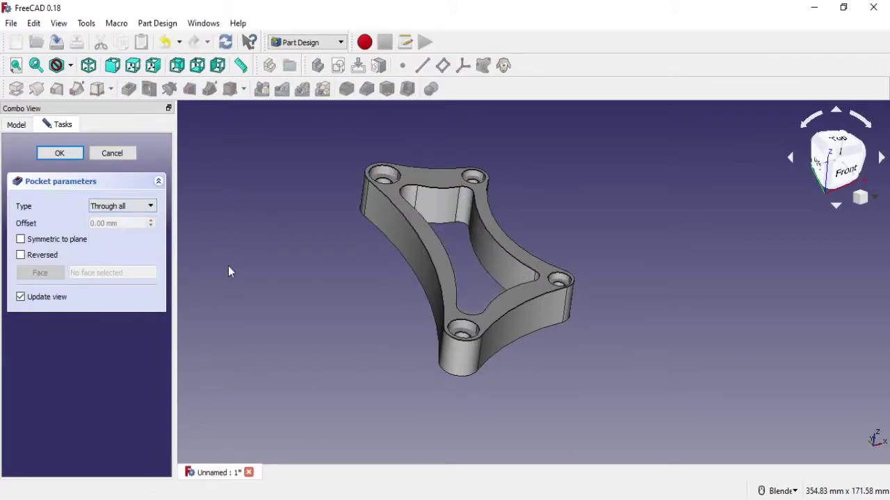
{"action": "left_click", "coordinate": [72, 154]}
{"action": "mouse_move", "coordinate": [356, 285]}
{"action": "middle_mouse_down"}
{"action": "mouse_move", "coordinate": [311, 276]}
{"action": "mouse_move", "coordinate": [629, 375]}
{"action": "mouse_move", "coordinate": [536, 202]}
{"action": "middle_mouse_up"}
{"action": "scroll", "coordinate": [536, 201], "scroll_direction": "down", "scroll_amount": 3}
{"action": "scroll", "coordinate": [515, 215], "scroll_direction": "up", "scroll_amount": 3}
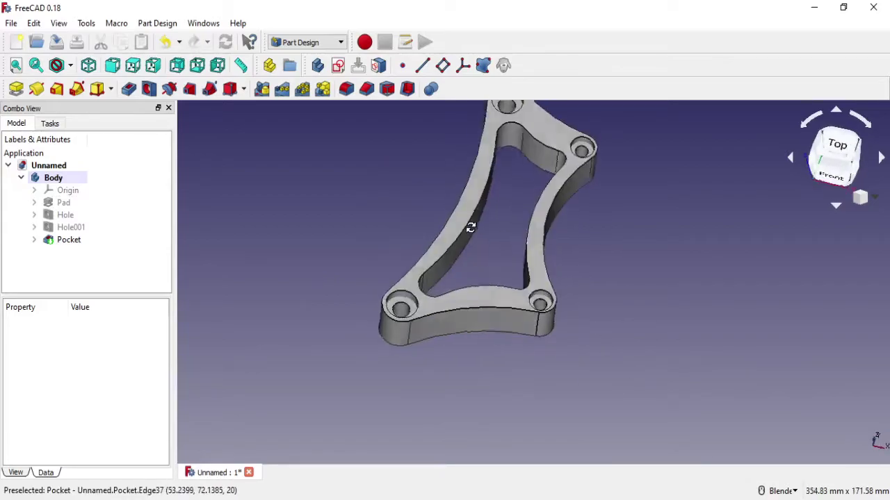
{"action": "scroll", "coordinate": [497, 224], "scroll_direction": "down", "scroll_amount": 2}
{"action": "middle_click_drag", "start_coordinate": [497, 224], "coordinate": [453, 272]}
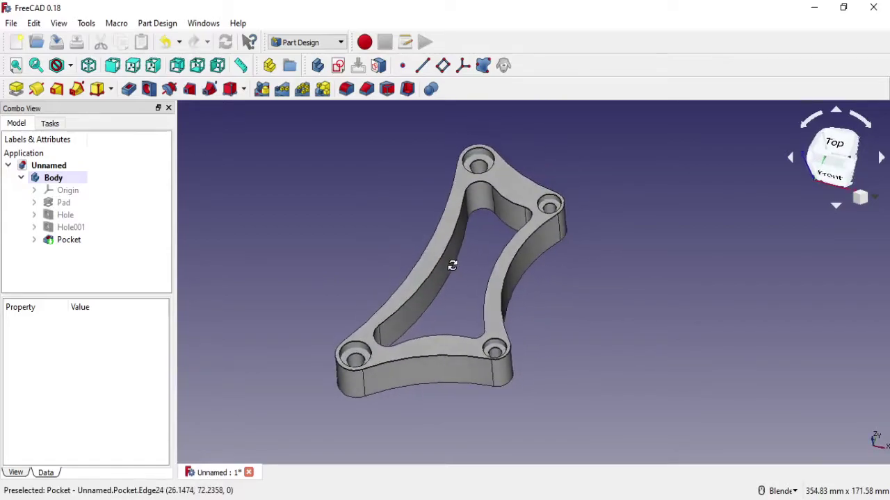
{"action": "mouse_move", "coordinate": [650, 393]}
{"action": "middle_mouse_down"}
{"action": "mouse_move", "coordinate": [523, 351]}
{"action": "mouse_move", "coordinate": [461, 318]}
{"action": "mouse_move", "coordinate": [350, 353]}
{"action": "middle_mouse_up"}
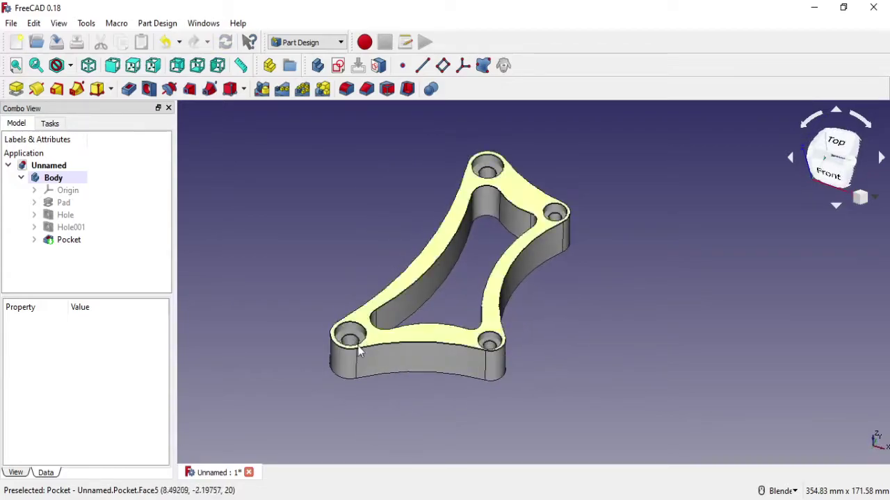
Fillet the pocket's top edge with a 3 mm radius.
{"action": "left_click", "coordinate": [370, 324]}
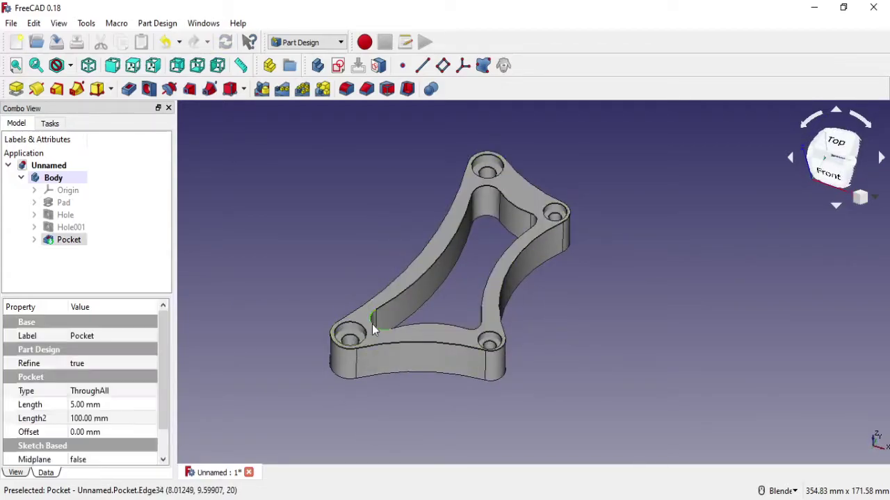
{"action": "left_click", "coordinate": [346, 89]}
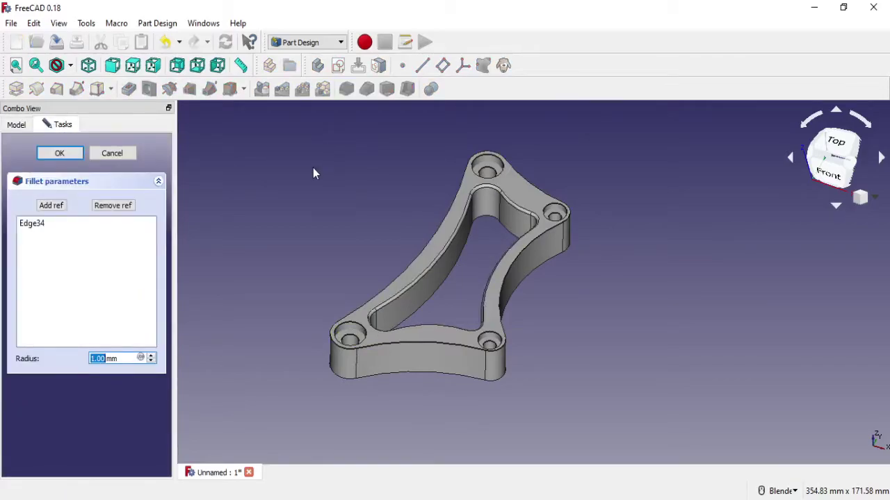
{"action": "type", "text": "2"}
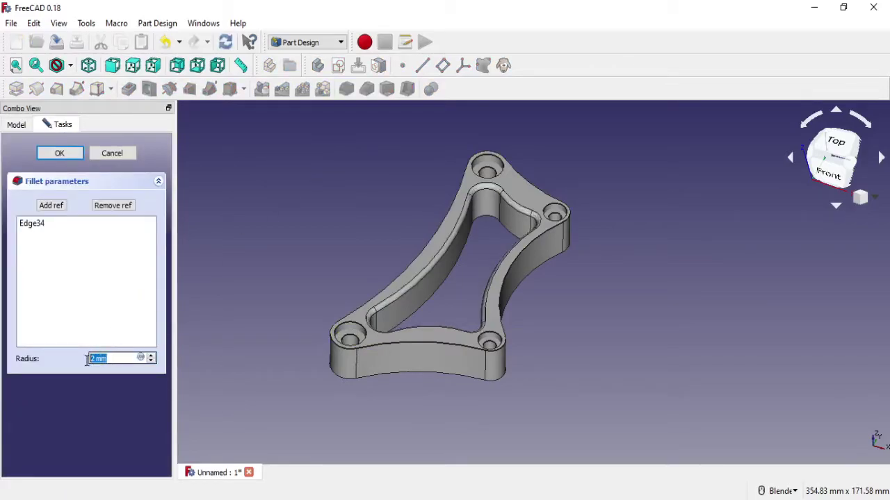
{"action": "type", "text": "3"}
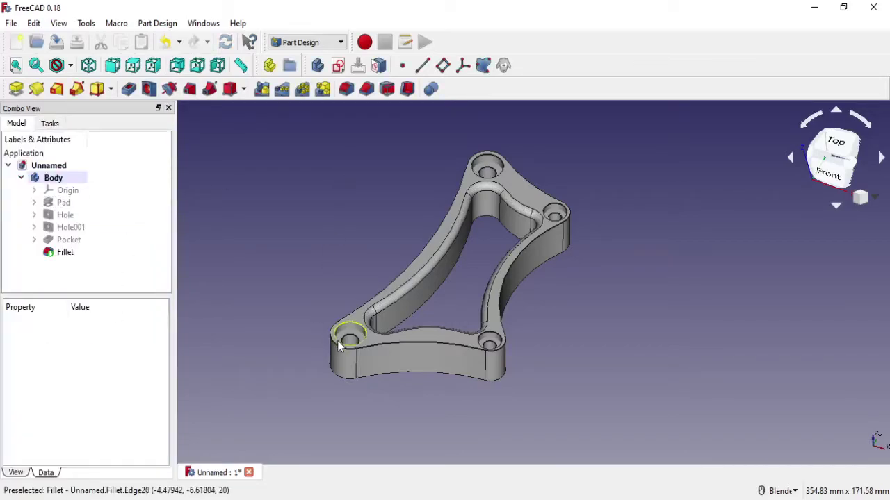
Fillet the plate's outer top edge at 1 mm after a 1.5 mm radius fails.
{"action": "left_click", "coordinate": [339, 351]}
{"action": "left_click", "coordinate": [346, 89]}
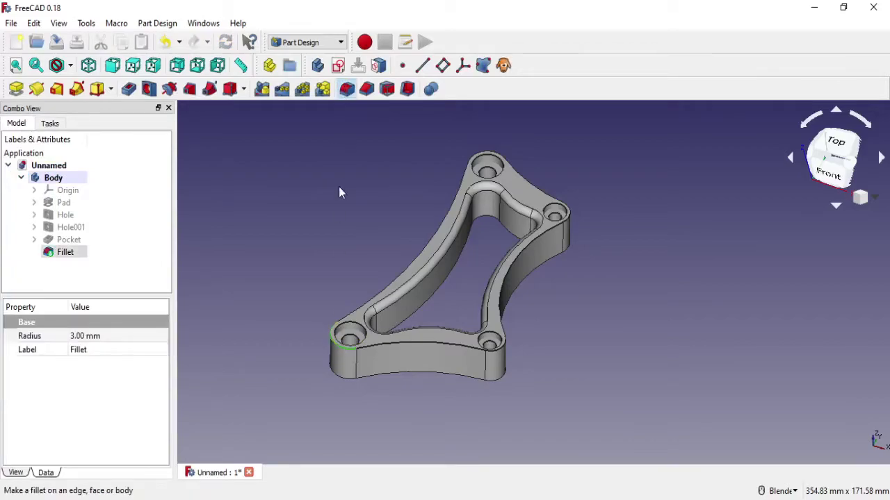
{"action": "type", "text": "3"}
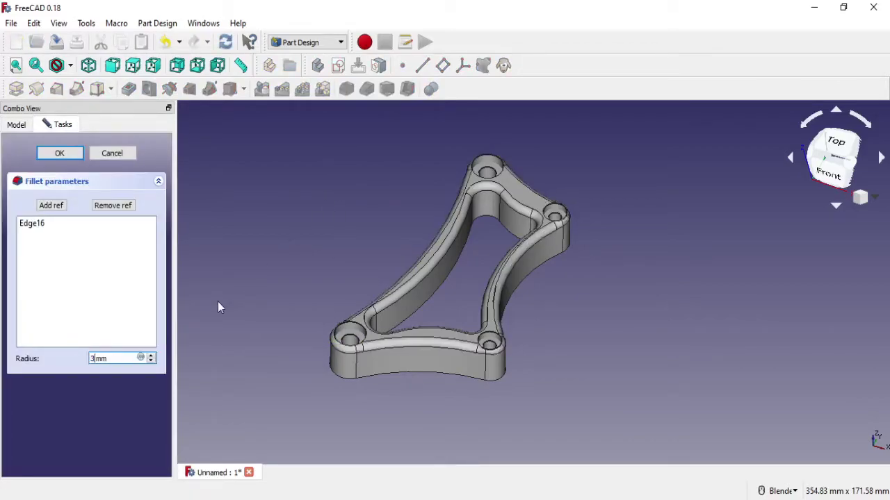
{"action": "left_click", "coordinate": [123, 356]}
{"action": "type", "text": "2"}
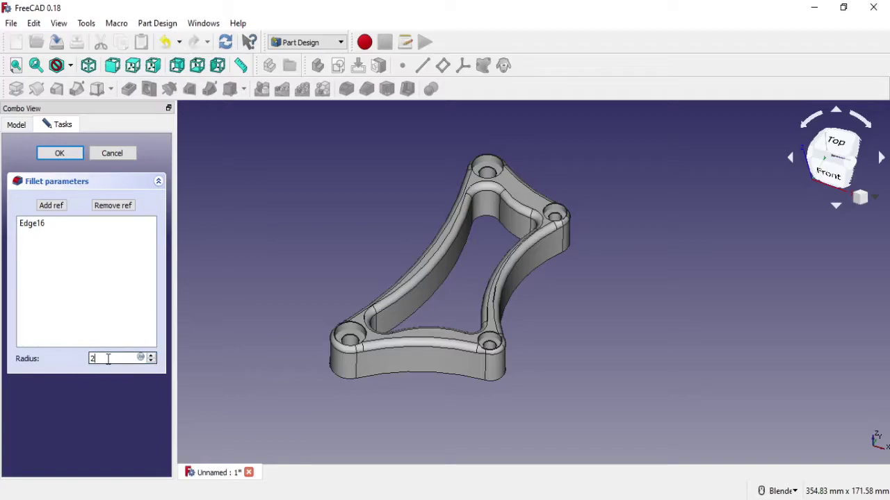
{"action": "scroll", "coordinate": [330, 365], "scroll_direction": "down", "scroll_amount": 3}
{"action": "scroll", "coordinate": [331, 368], "scroll_direction": "up", "scroll_amount": 6}
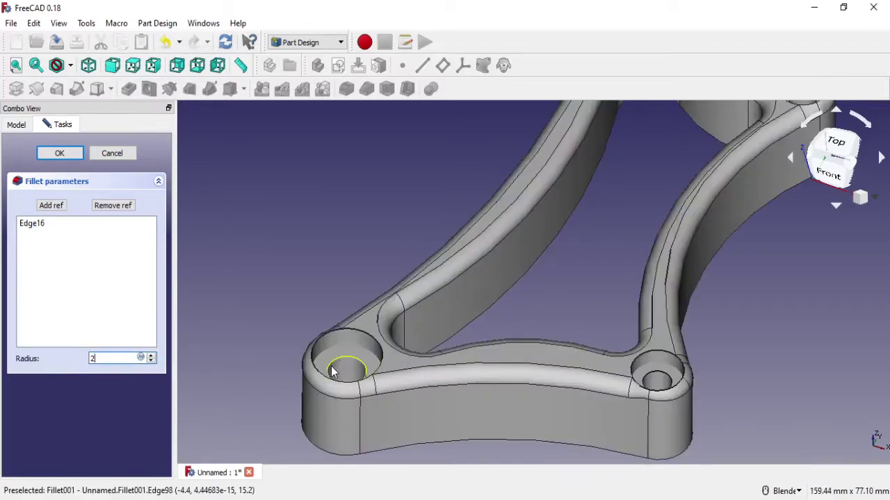
{"action": "scroll", "coordinate": [332, 371], "scroll_direction": "up", "scroll_amount": 2}
{"action": "type", "text": "1.5"}
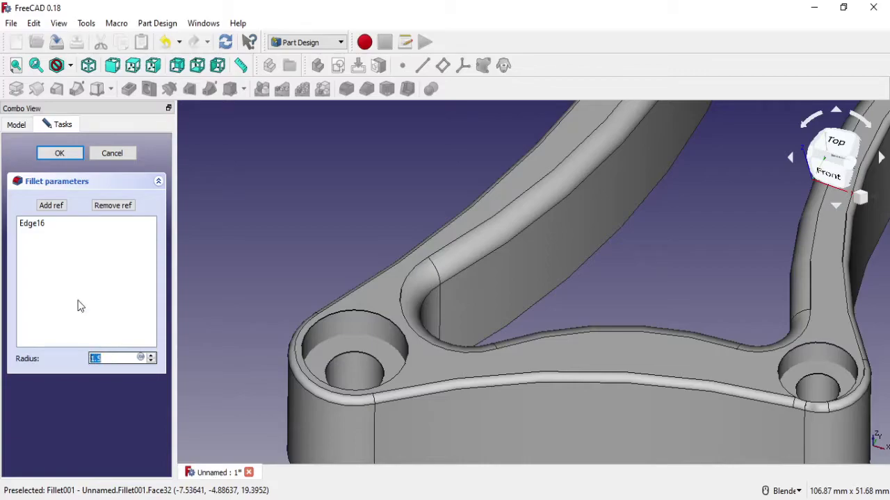
{"action": "left_click", "coordinate": [60, 156]}
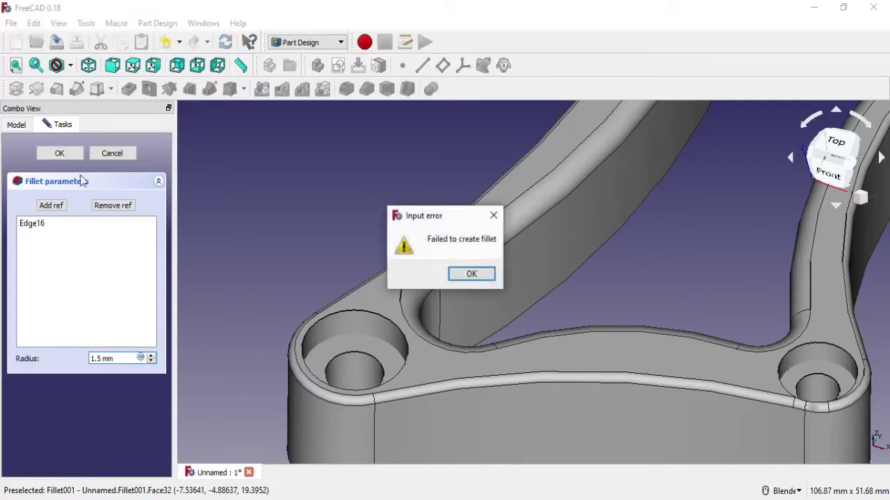
{"action": "left_click", "coordinate": [471, 278]}
{"action": "left_click", "coordinate": [131, 355]}
{"action": "type", "text": "1"}
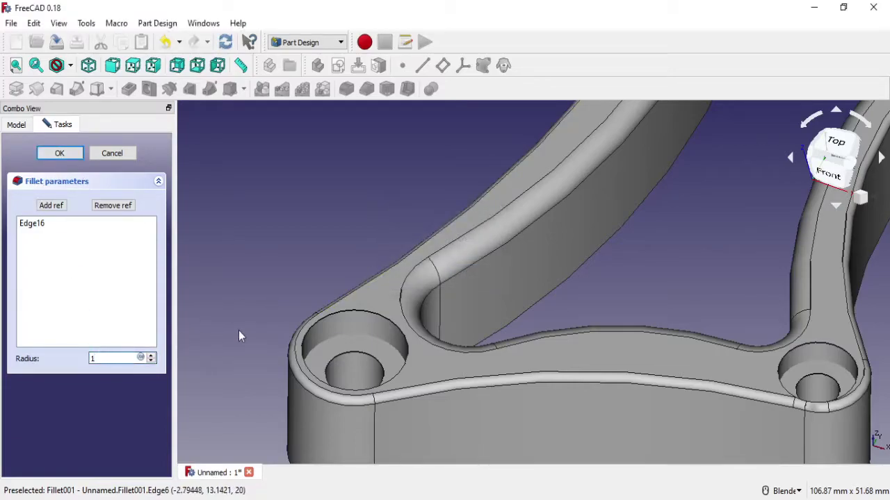
{"action": "left_click", "coordinate": [60, 153]}
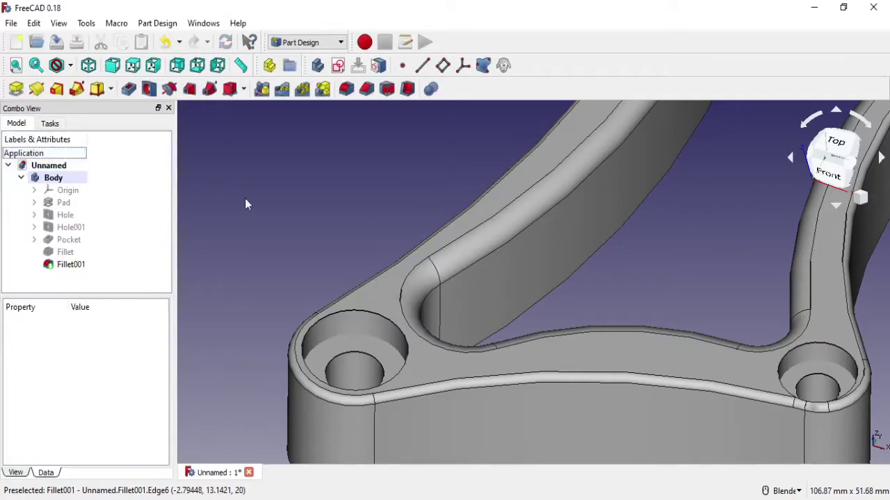
Fillet the pocket's bottom edge with a 1 mm radius.
{"action": "scroll", "coordinate": [438, 313], "scroll_direction": "down", "scroll_amount": 5}
{"action": "scroll", "coordinate": [505, 328], "scroll_direction": "down", "scroll_amount": 5}
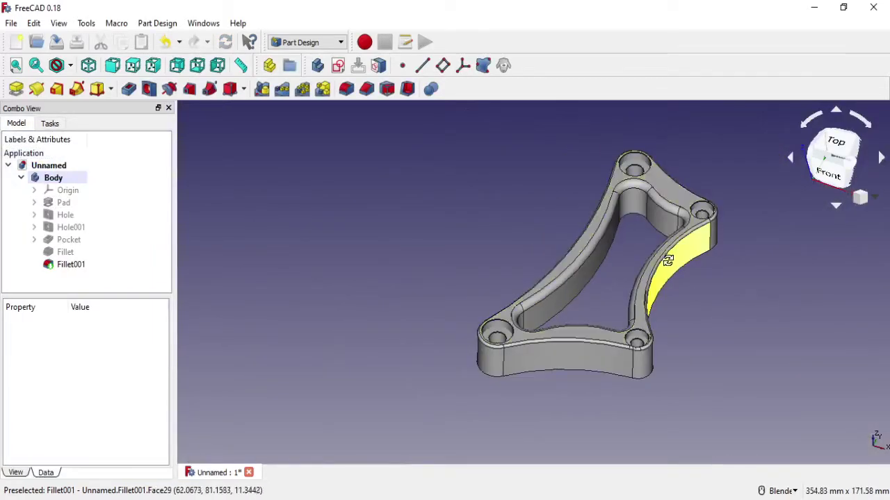
{"action": "mouse_move", "coordinate": [697, 382]}
{"action": "middle_mouse_down"}
{"action": "mouse_move", "coordinate": [565, 281]}
{"action": "mouse_move", "coordinate": [566, 268]}
{"action": "middle_mouse_up"}
{"action": "scroll", "coordinate": [542, 243], "scroll_direction": "up", "scroll_amount": 3}
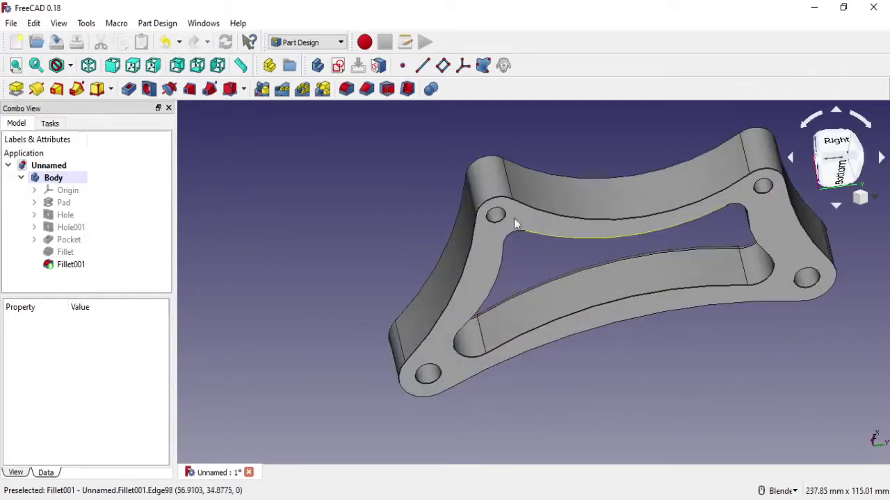
{"action": "left_click", "coordinate": [502, 196]}
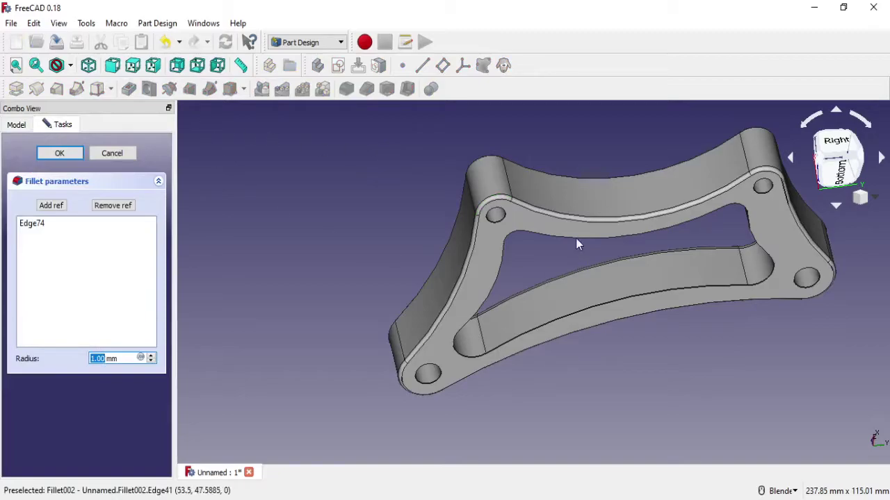
{"action": "mouse_move", "coordinate": [576, 238]}
{"action": "middle_mouse_down"}
{"action": "mouse_move", "coordinate": [564, 333]}
{"action": "mouse_move", "coordinate": [184, 174]}
{"action": "middle_mouse_up"}
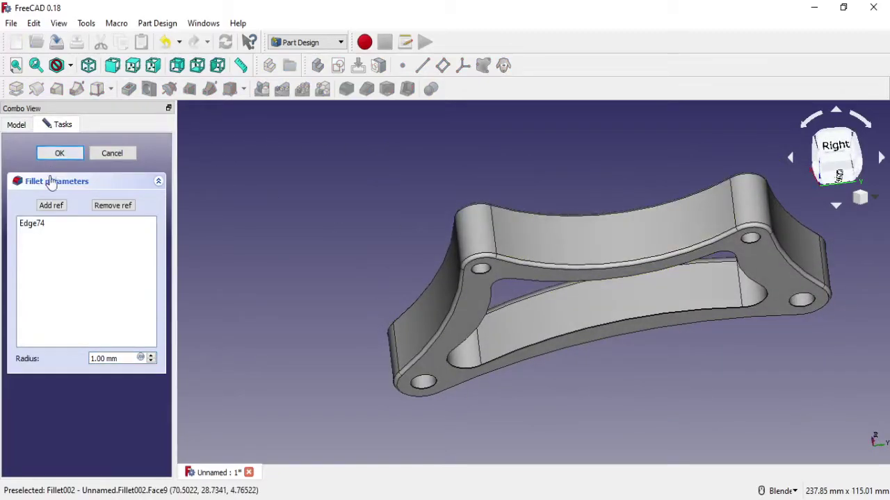
{"action": "left_click", "coordinate": [59, 154]}
Fillet another underside edge with a 3 mm radius.
{"action": "left_click", "coordinate": [503, 281]}
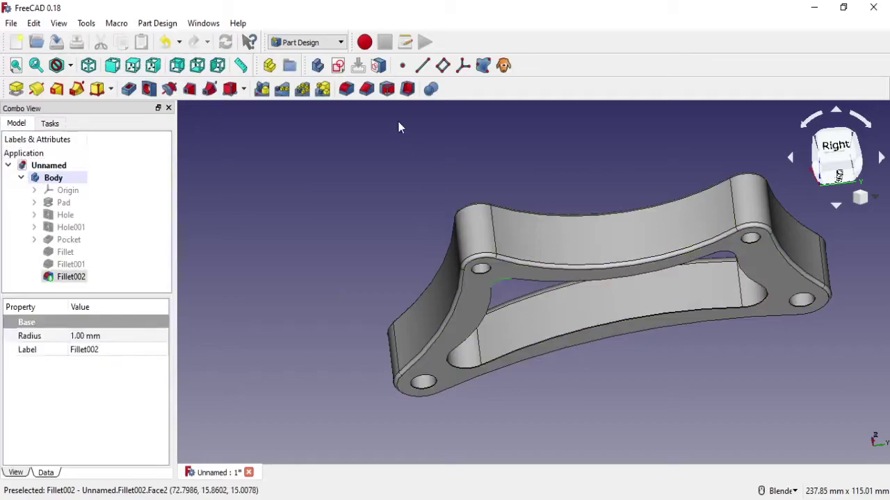
{"action": "left_click", "coordinate": [351, 91]}
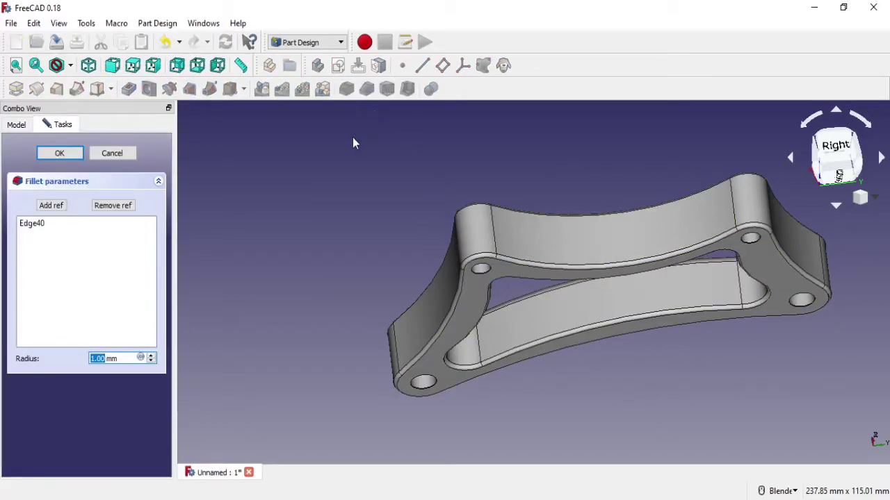
{"action": "type", "text": "3"}
{"action": "key", "text": "Return"}
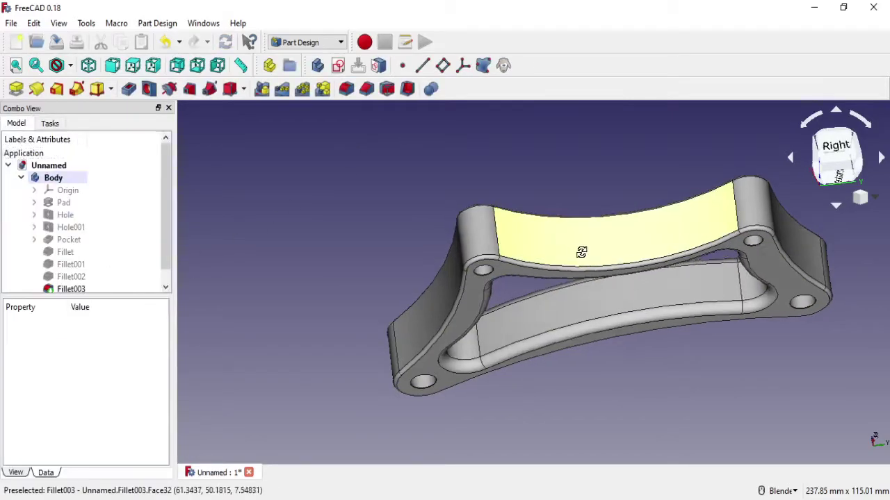
{"action": "mouse_move", "coordinate": [566, 257]}
{"action": "middle_mouse_down"}
{"action": "mouse_move", "coordinate": [572, 286]}
{"action": "mouse_move", "coordinate": [577, 277]}
{"action": "mouse_move", "coordinate": [379, 250]}
{"action": "mouse_move", "coordinate": [688, 242]}
{"action": "mouse_move", "coordinate": [703, 280]}
{"action": "mouse_move", "coordinate": [507, 248]}
{"action": "mouse_move", "coordinate": [567, 249]}
{"action": "mouse_move", "coordinate": [550, 331]}
{"action": "mouse_move", "coordinate": [498, 387]}
{"action": "mouse_move", "coordinate": [702, 280]}
{"action": "mouse_move", "coordinate": [735, 307]}
{"action": "mouse_move", "coordinate": [624, 295]}
{"action": "mouse_move", "coordinate": [689, 260]}
{"action": "mouse_move", "coordinate": [682, 256]}
{"action": "mouse_move", "coordinate": [591, 301]}
{"action": "mouse_move", "coordinate": [532, 265]}
{"action": "mouse_move", "coordinate": [487, 319]}
{"action": "mouse_move", "coordinate": [548, 278]}
{"action": "middle_mouse_up"}
{"action": "scroll", "coordinate": [572, 292], "scroll_direction": "down", "scroll_amount": 3}
Orbit the saved bracket to inspect the finished fillets.
{"action": "scroll", "coordinate": [549, 280], "scroll_direction": "up", "scroll_amount": 1}
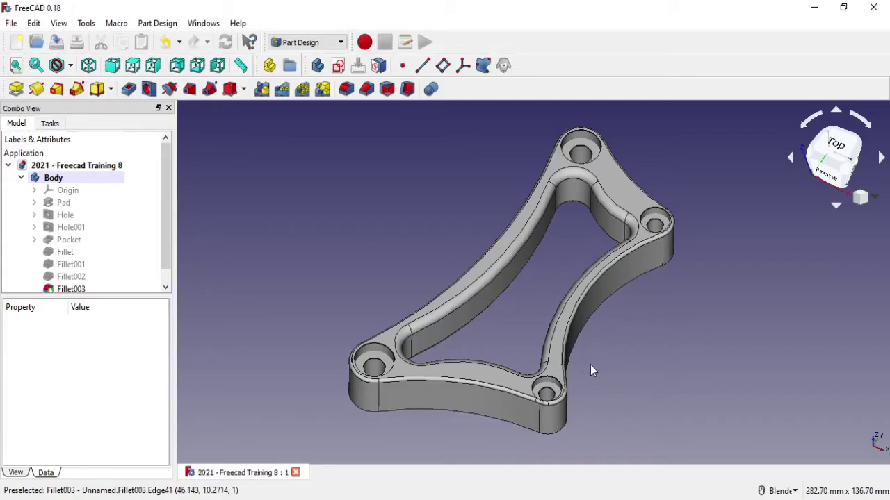
{"action": "mouse_move", "coordinate": [590, 368]}
{"action": "middle_mouse_down"}
{"action": "mouse_move", "coordinate": [516, 312]}
{"action": "mouse_move", "coordinate": [658, 258]}
{"action": "mouse_move", "coordinate": [562, 222]}
{"action": "mouse_move", "coordinate": [617, 243]}
{"action": "mouse_move", "coordinate": [491, 270]}
{"action": "mouse_move", "coordinate": [491, 308]}
{"action": "mouse_move", "coordinate": [276, 292]}
{"action": "mouse_move", "coordinate": [308, 221]}
{"action": "mouse_move", "coordinate": [516, 250]}
{"action": "mouse_move", "coordinate": [630, 229]}
{"action": "mouse_move", "coordinate": [633, 249]}
{"action": "middle_mouse_up"}
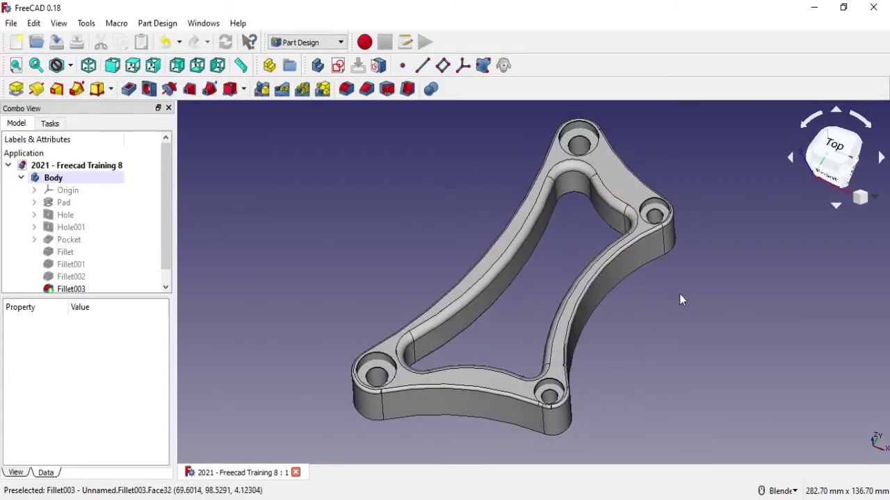